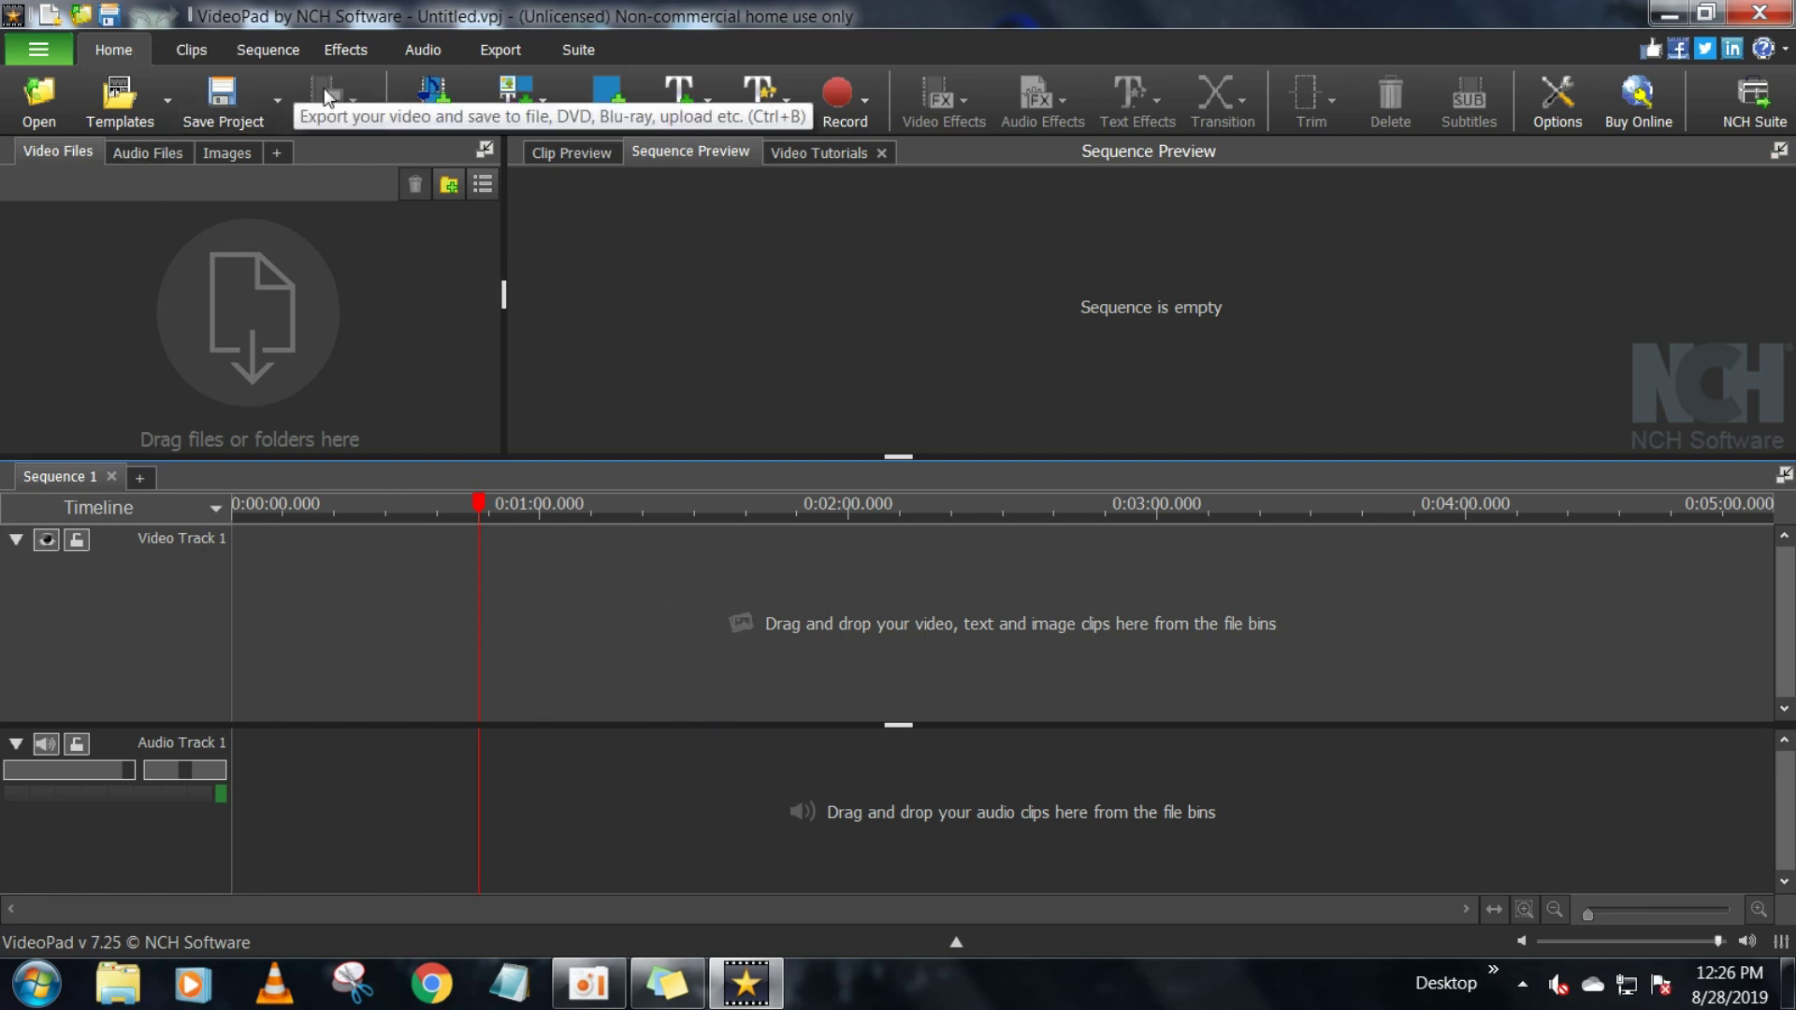
Add the video file InkBleed Tech feed intro R1 from Local Disk (E:) to the project
left_click(432, 106)
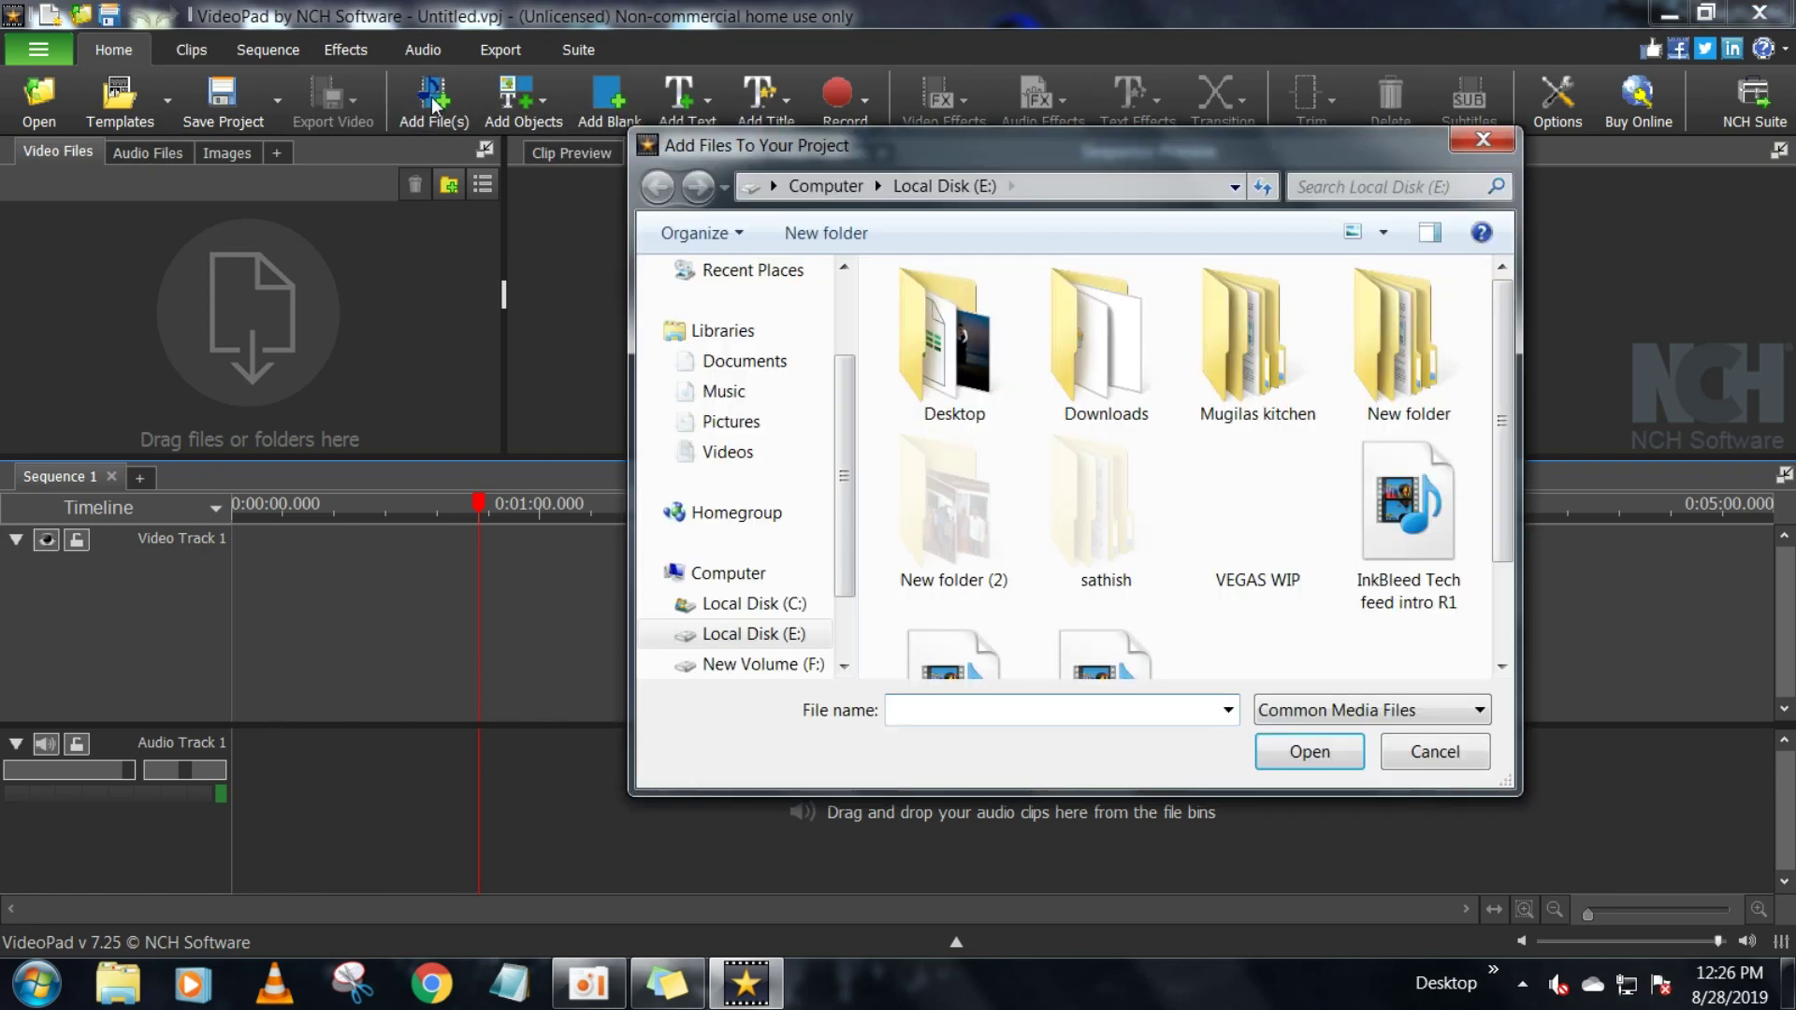
scroll(1169, 580, "down", 3)
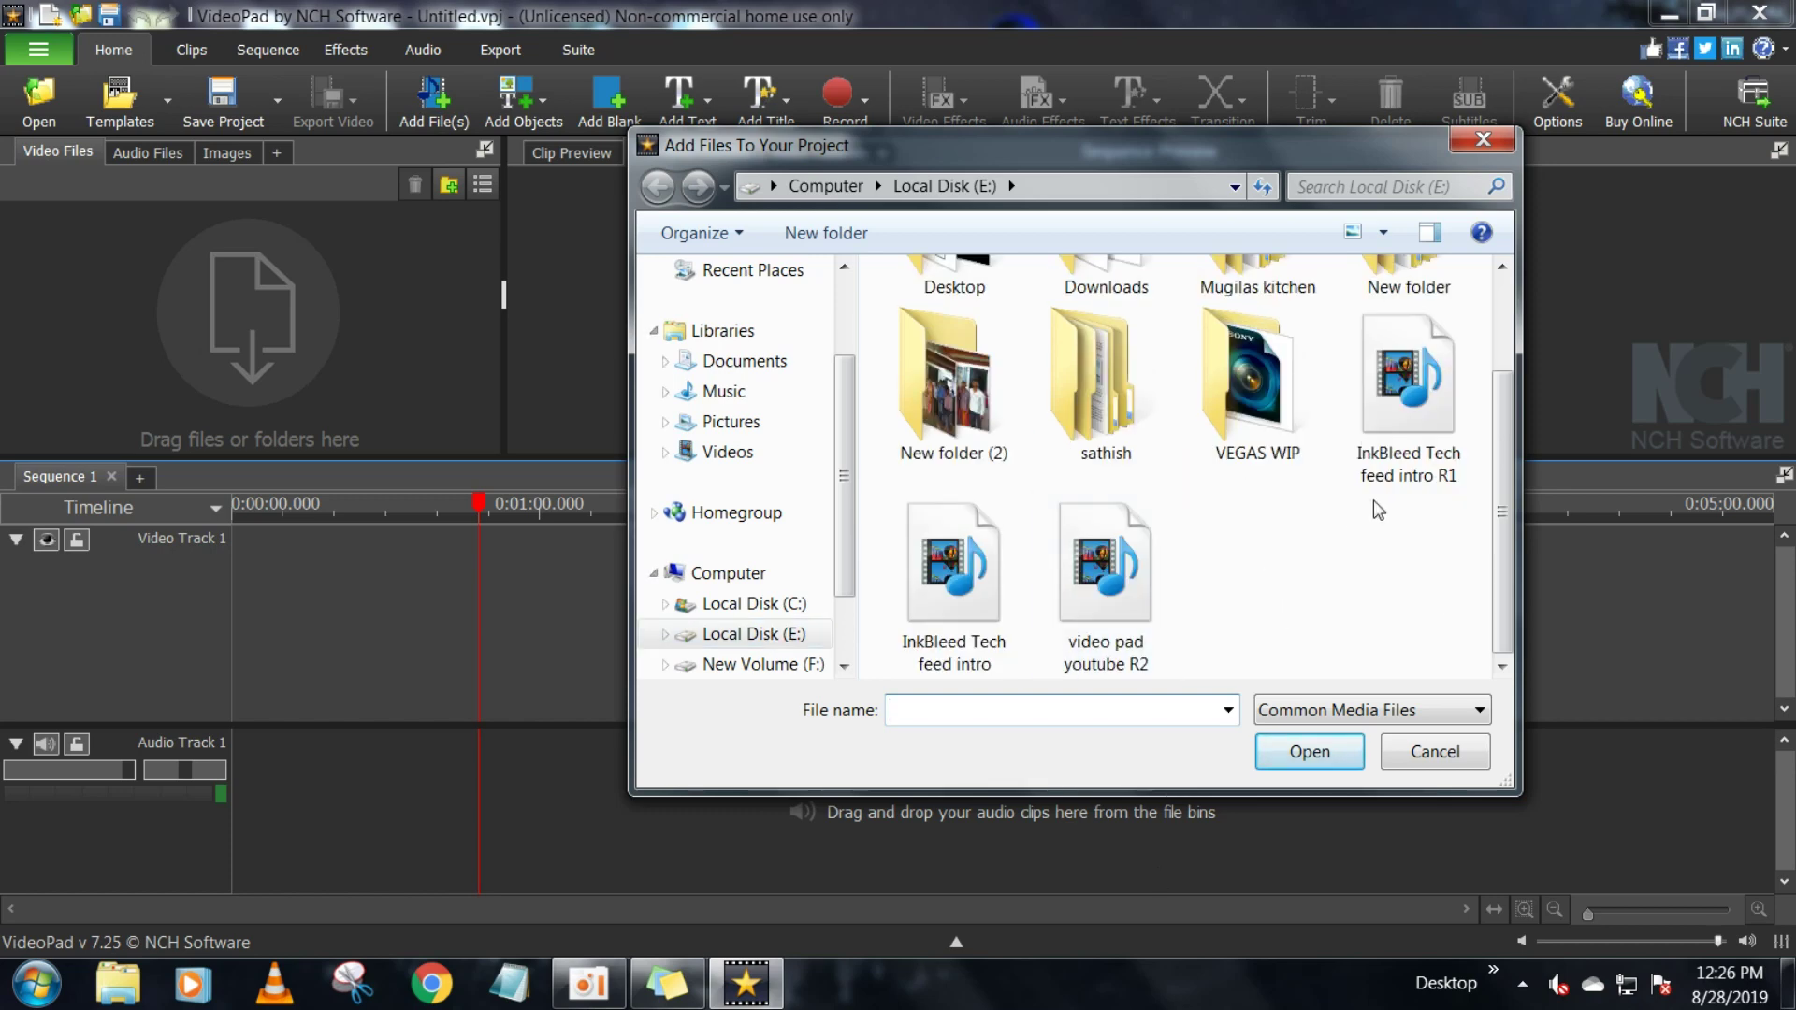
double_click(1436, 422)
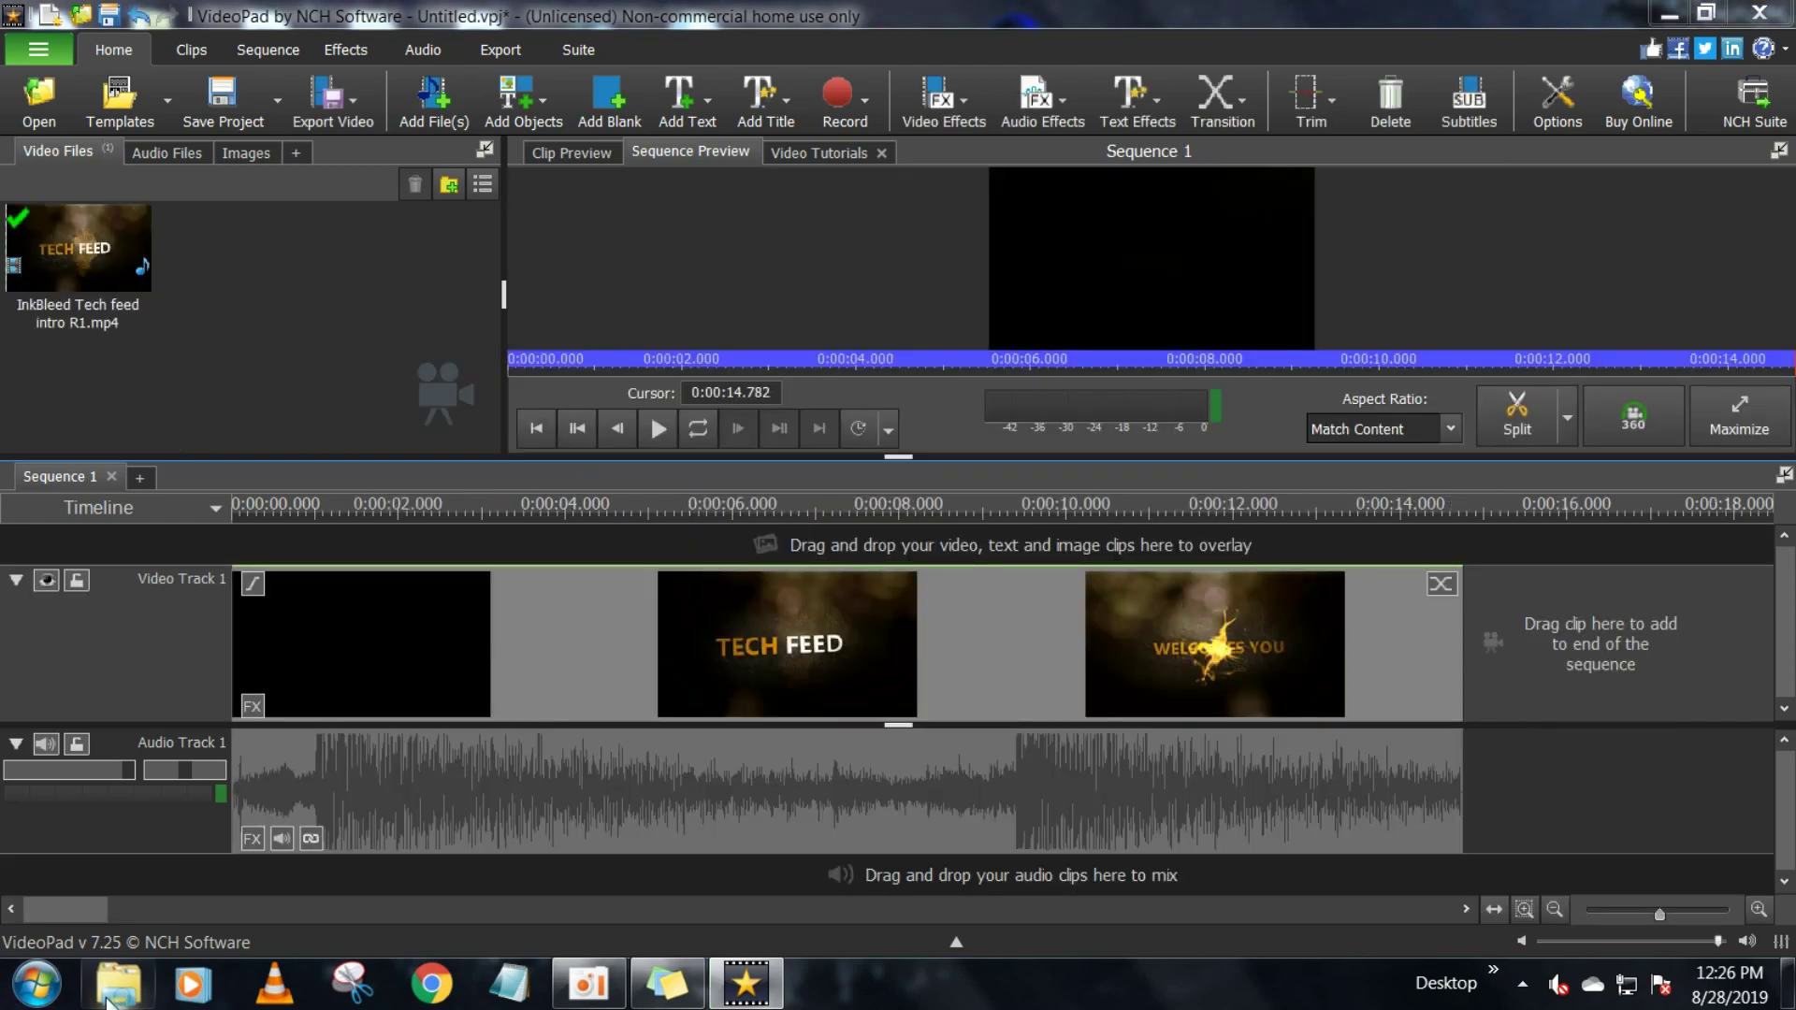
Import video pad youtube R2 from Local Disk (E:) into the video files bin through Windows Explorer, then close the Explorer window
left_click(108, 1001)
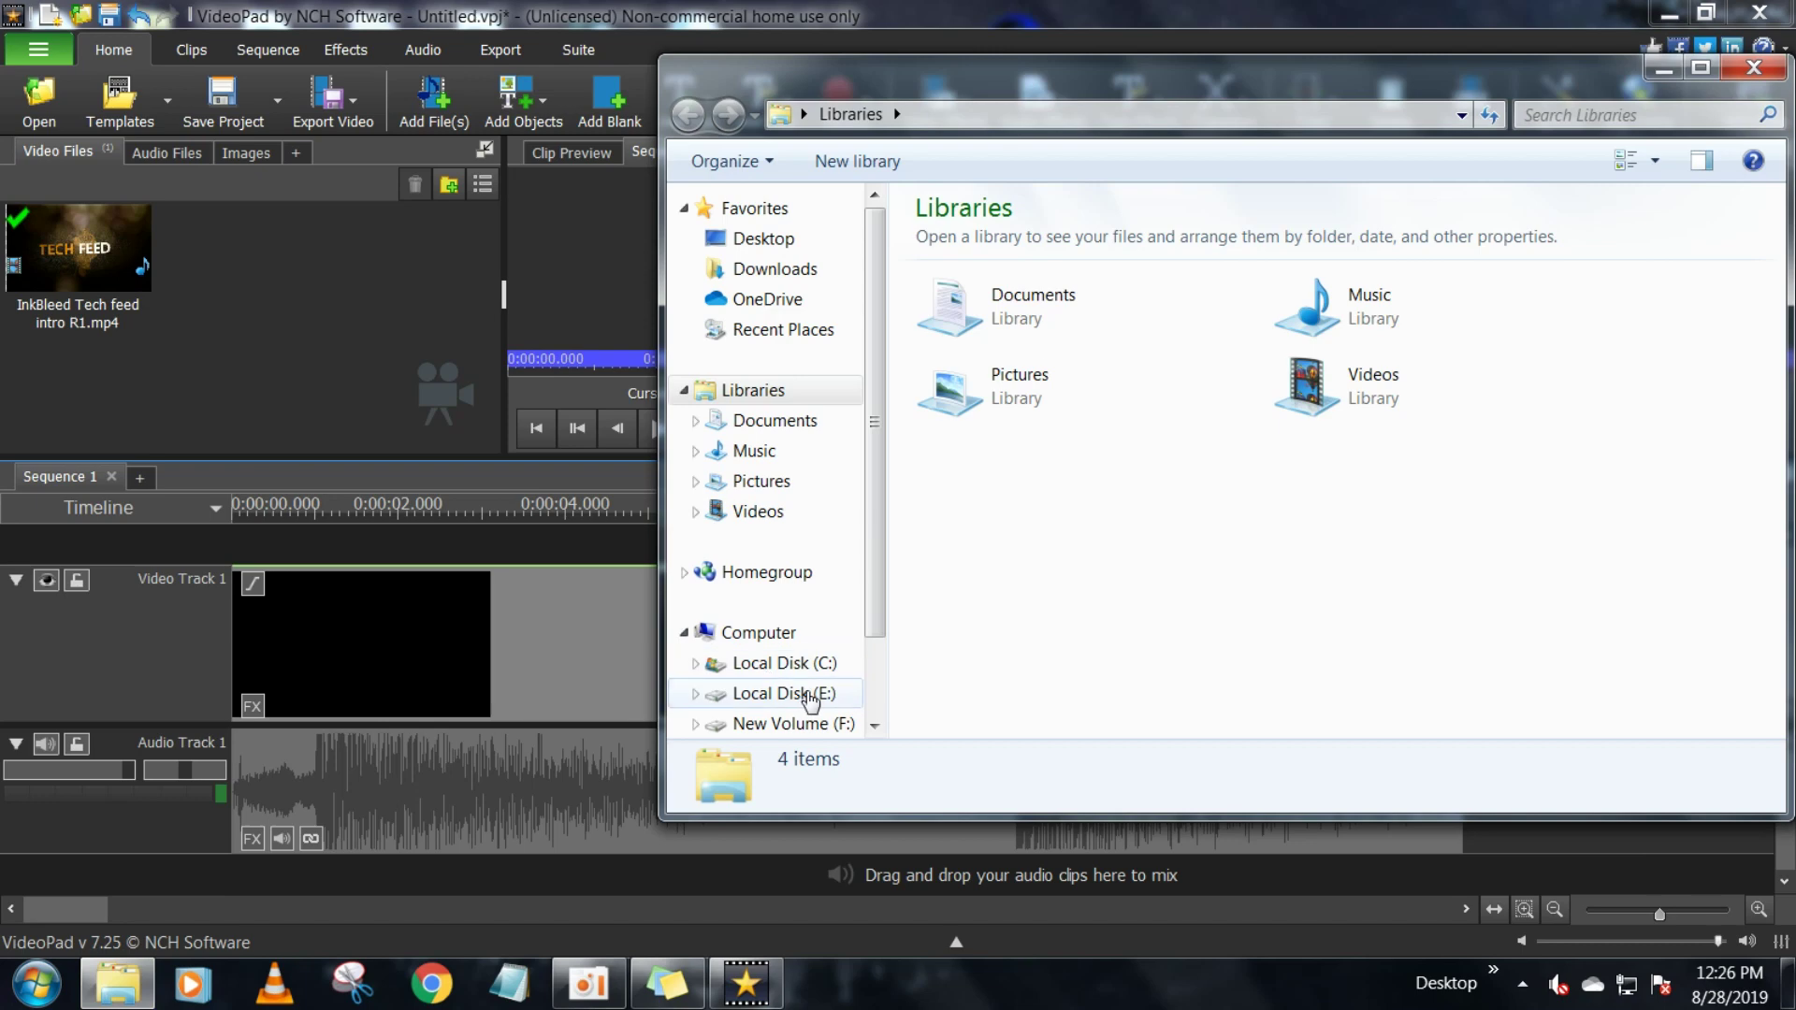
left_click(806, 697)
left_click_drag(984, 629, 369, 366)
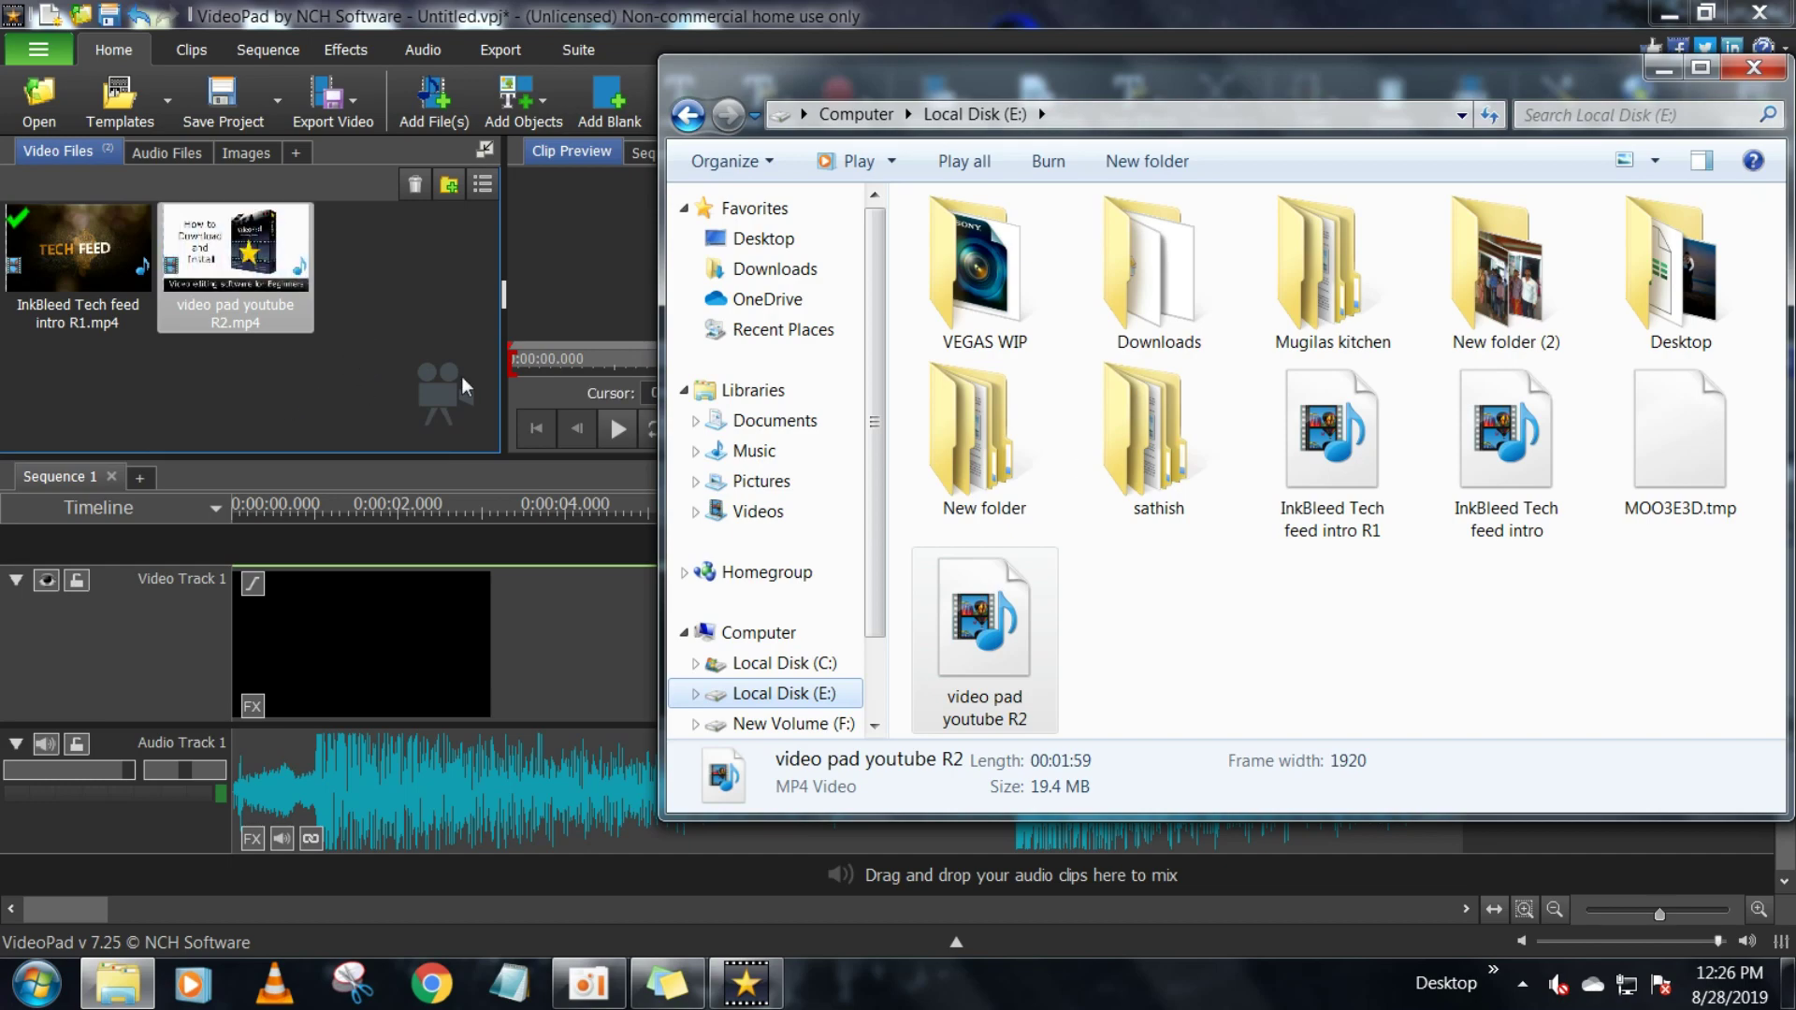
left_click(1754, 67)
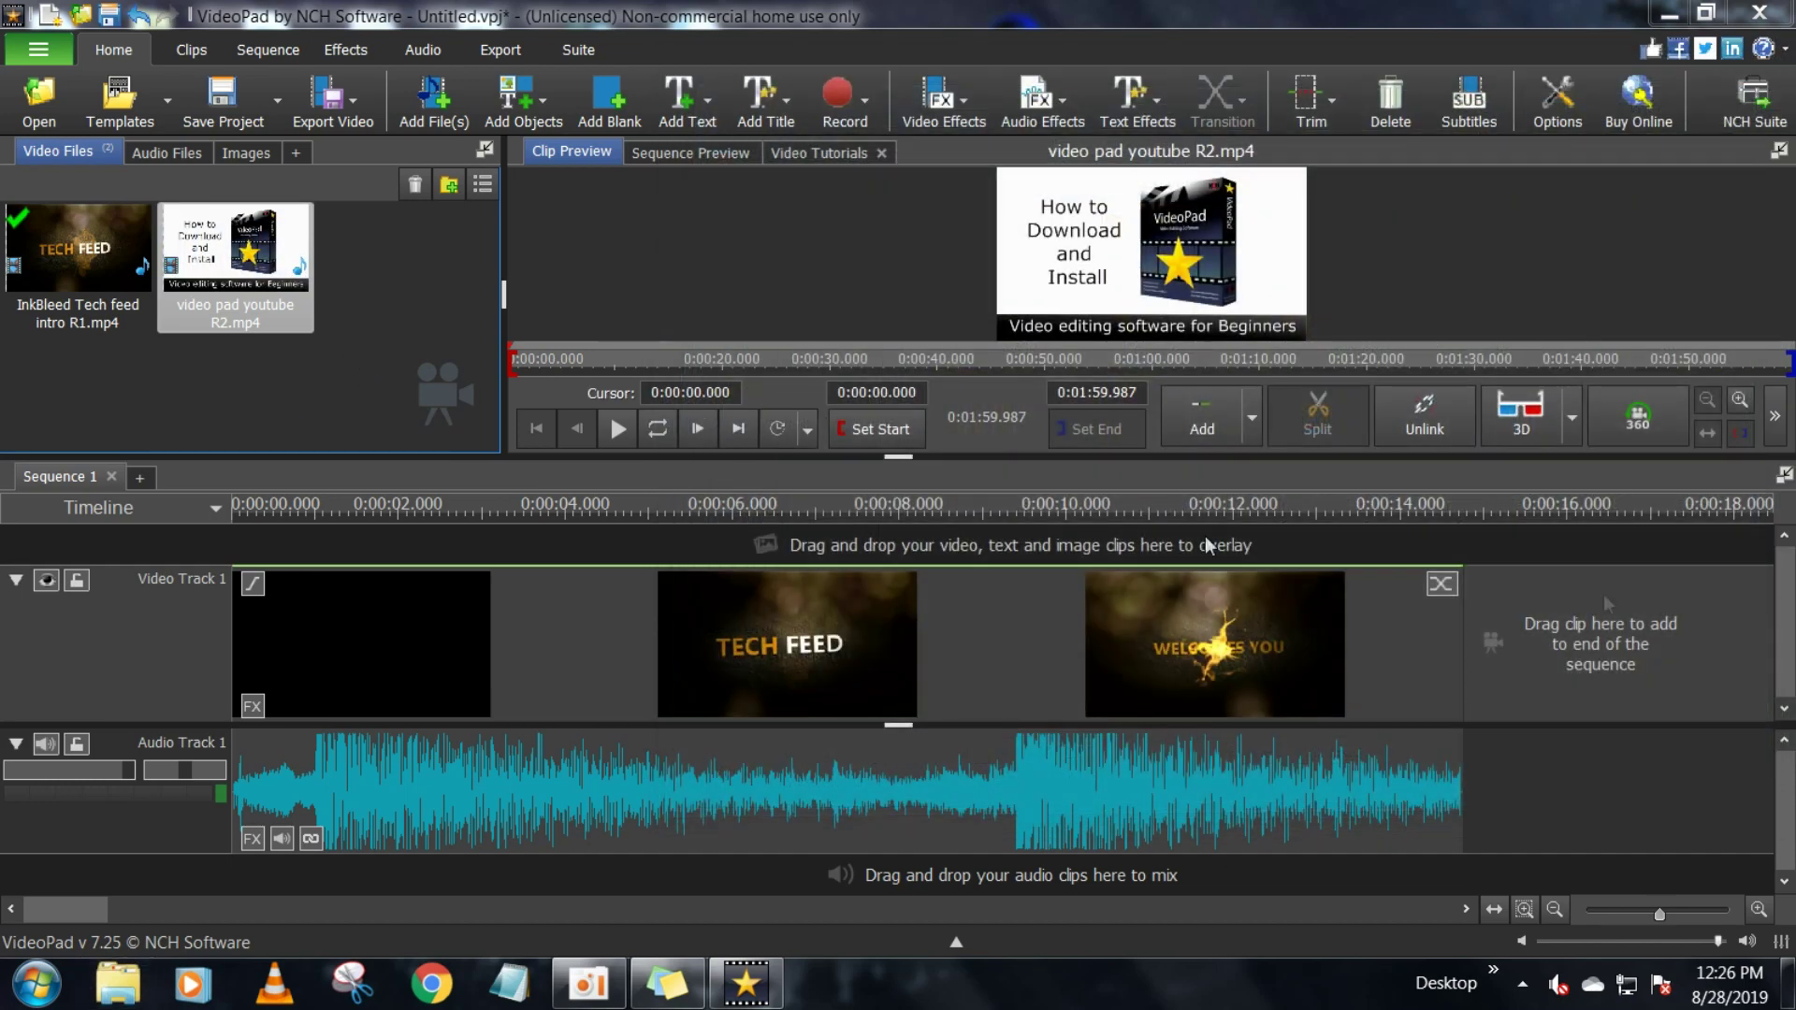
Place the video pad youtube R2 clip on Video Track 1 directly after the intro clip
left_click(1570, 634)
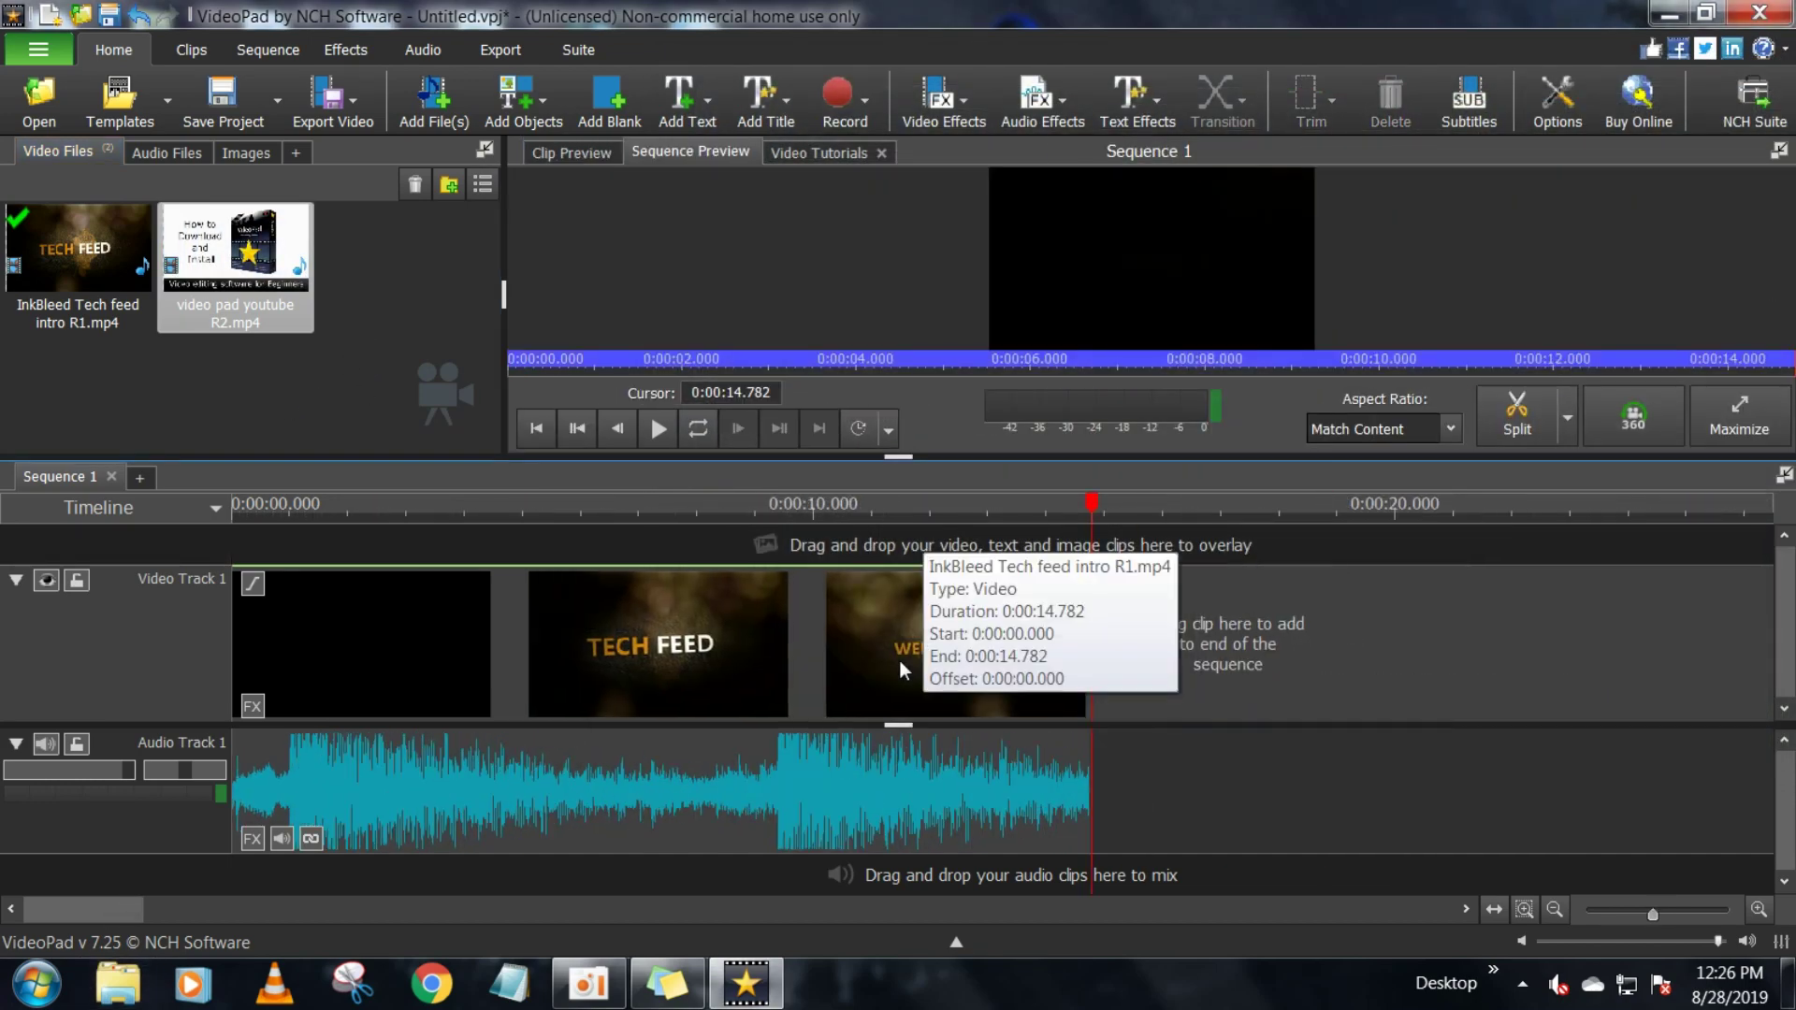
scroll(899, 660, "down", 2)
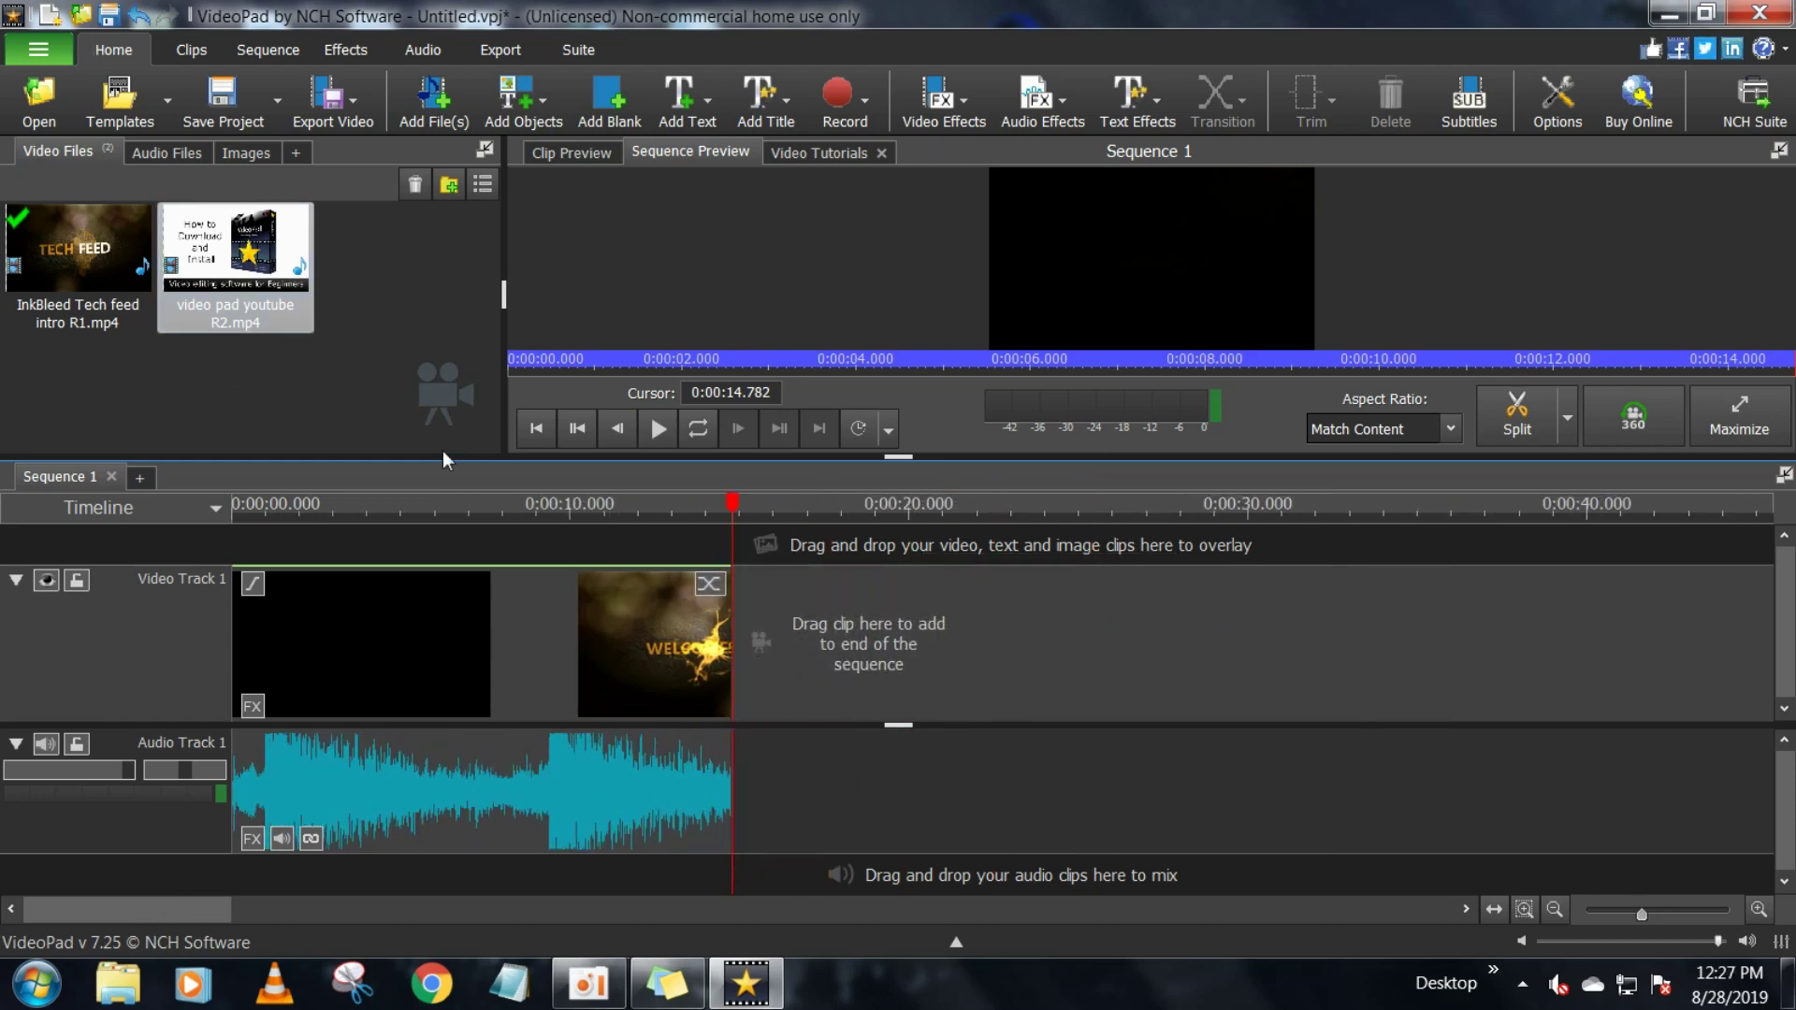
left_click_drag(220, 257, 972, 657)
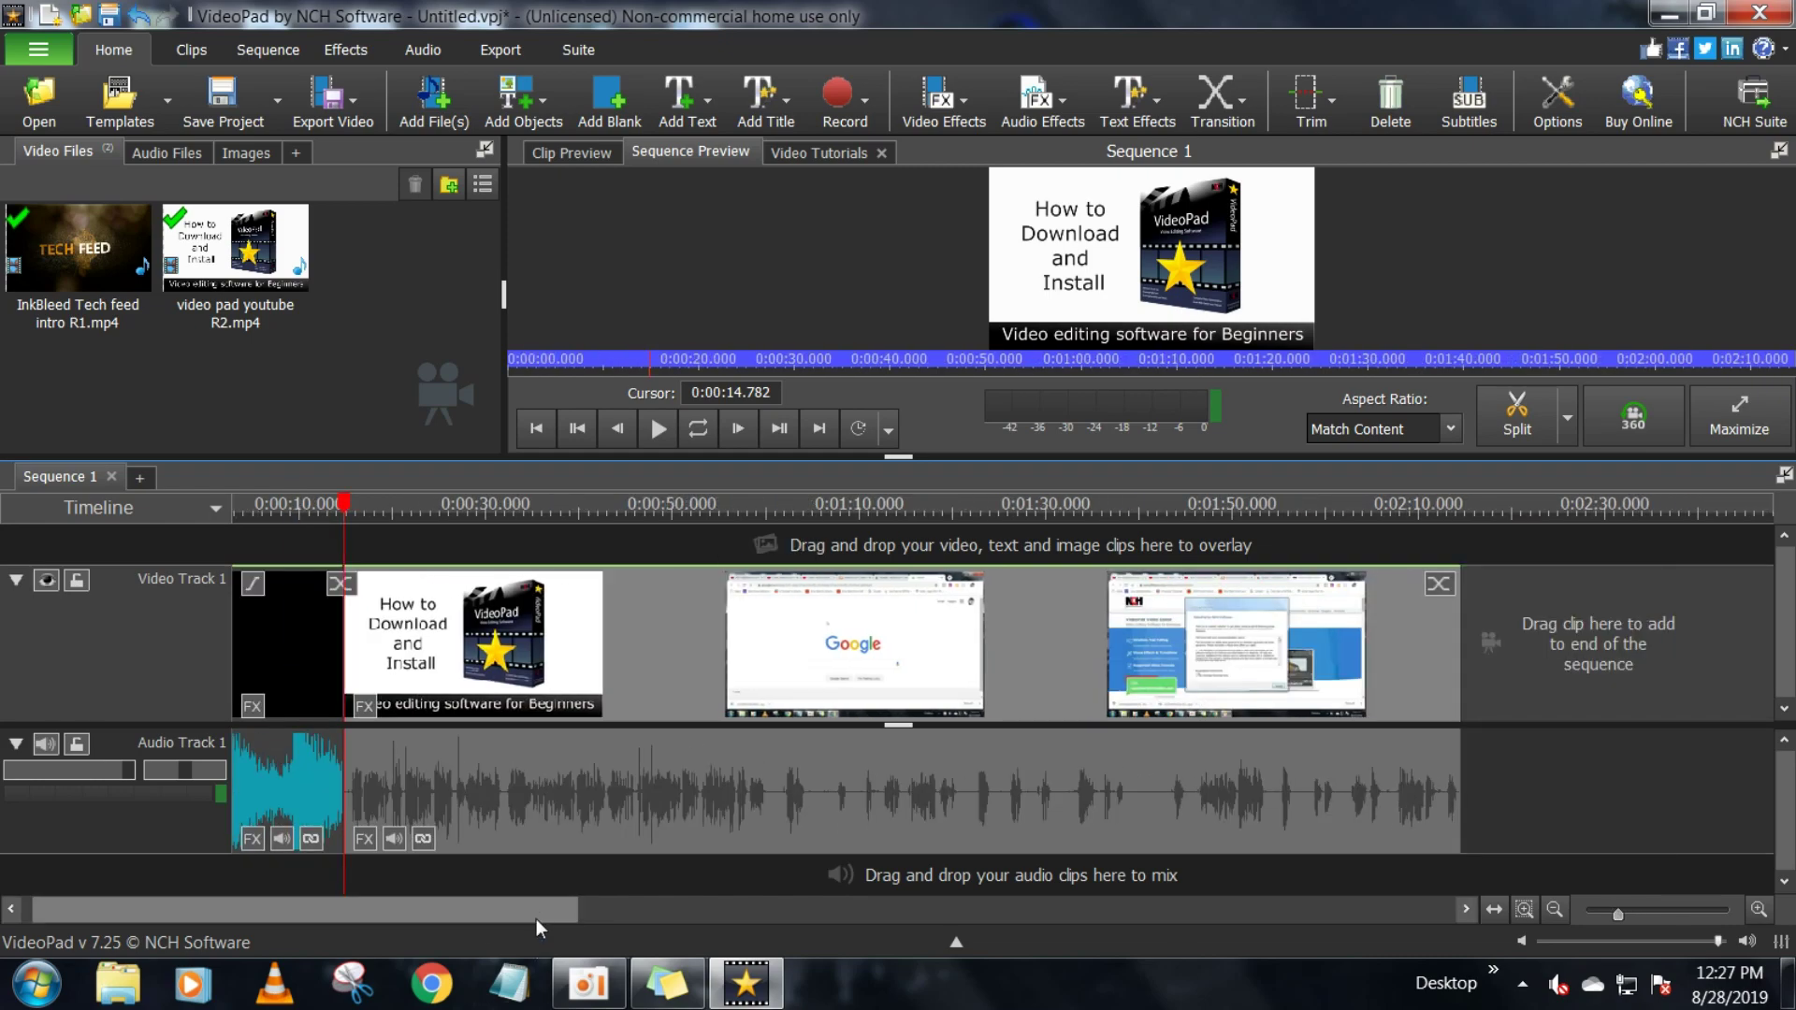
Scrub the playhead through the intro clip to preview its frames, ending at about 0:00:11.811
left_click_drag(539, 915, 492, 912)
left_click_drag(1620, 923, 1610, 924)
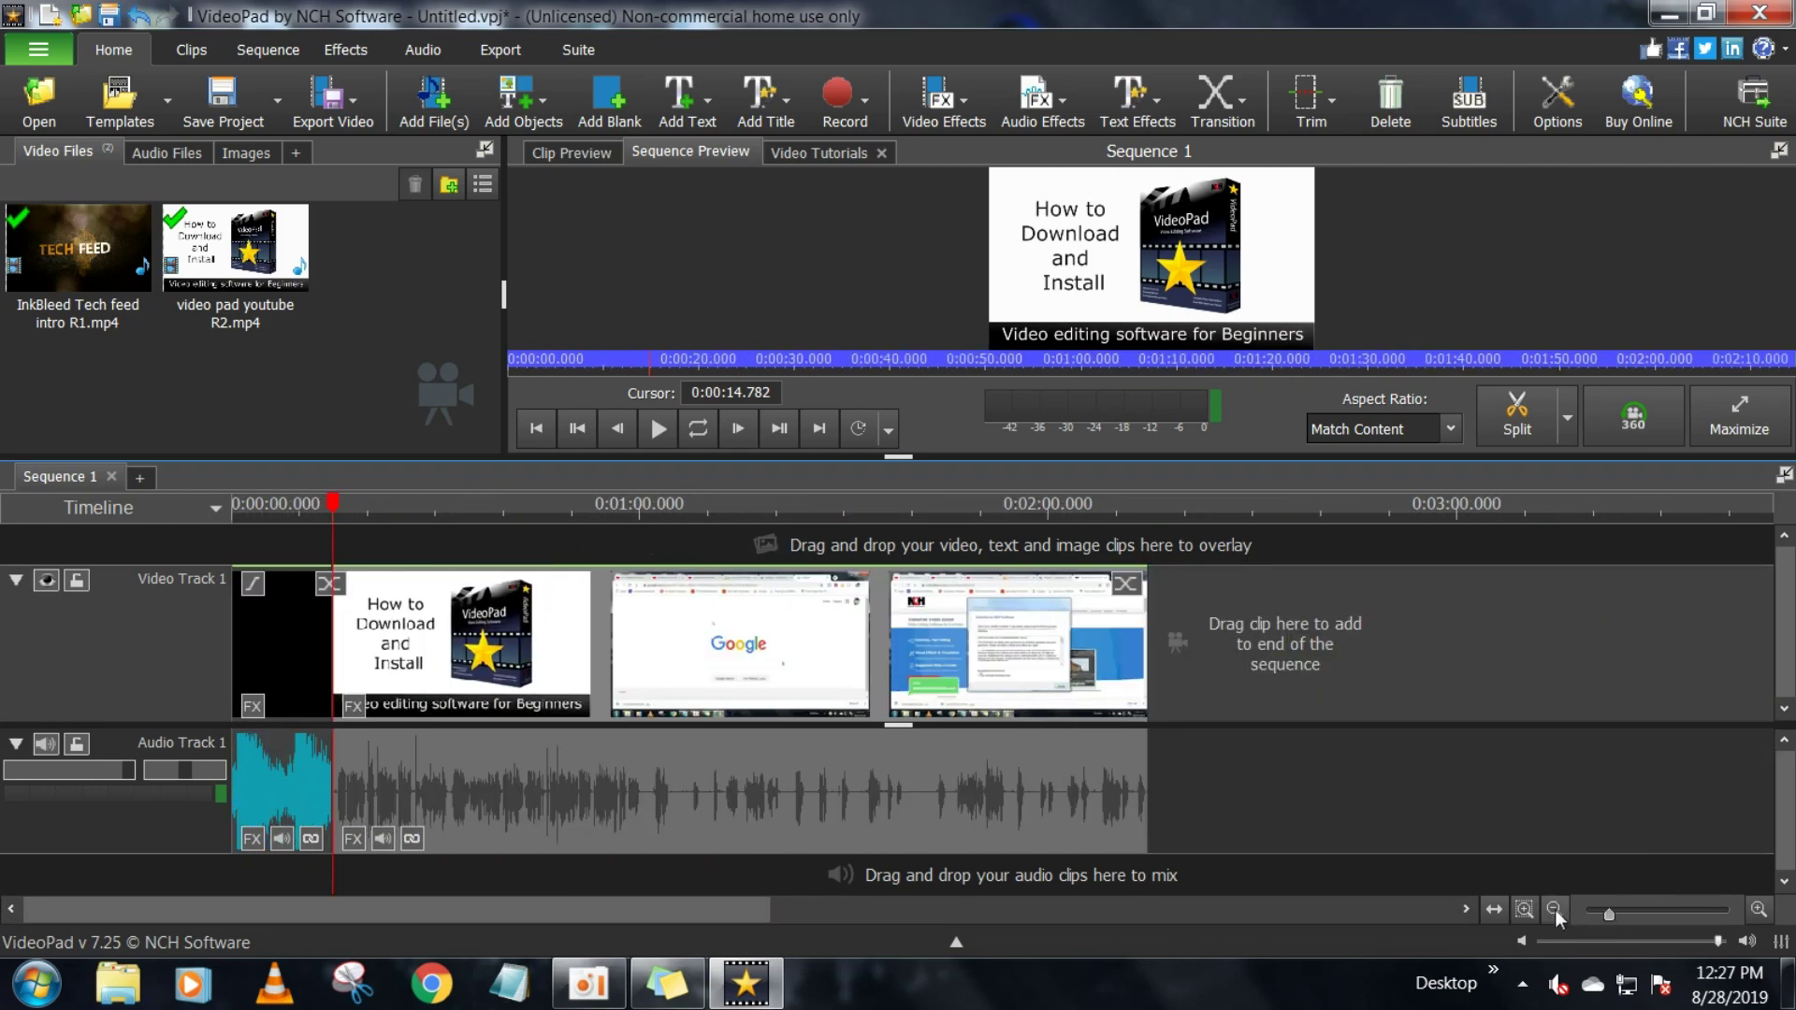
scroll(673, 677, "up", 3)
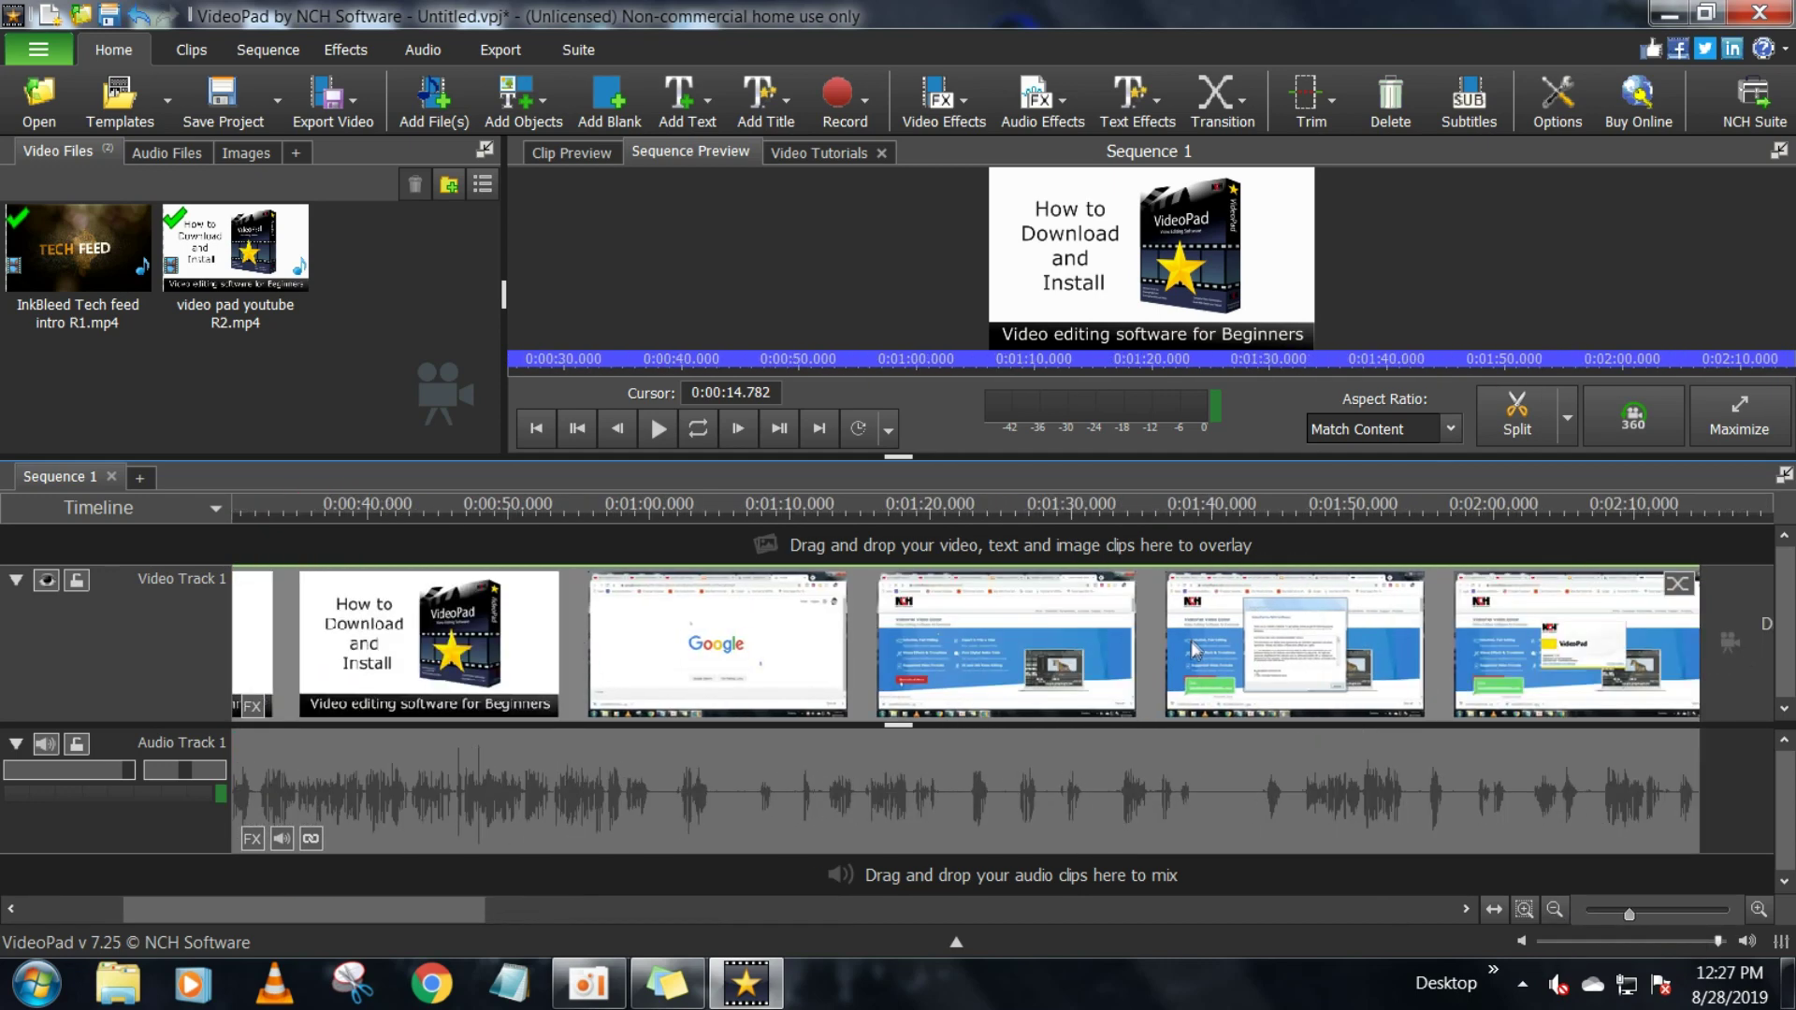
left_click_drag(425, 915, 177, 890)
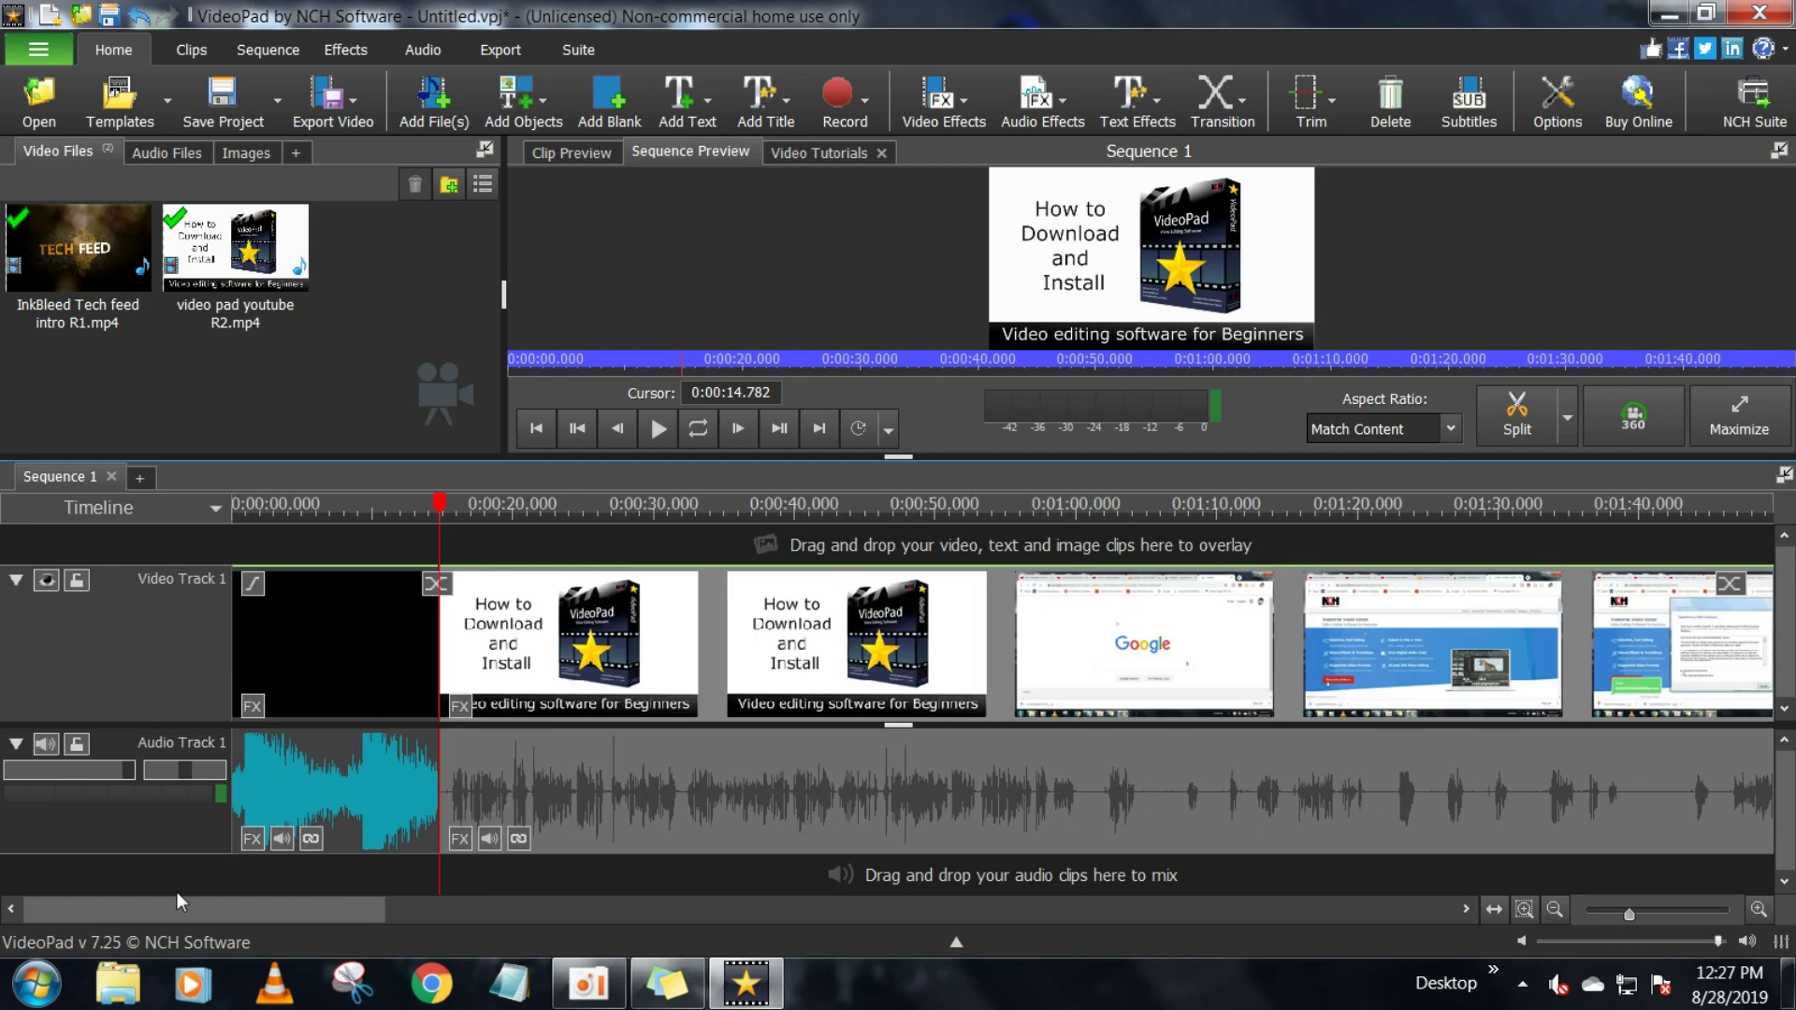
left_click(323, 536)
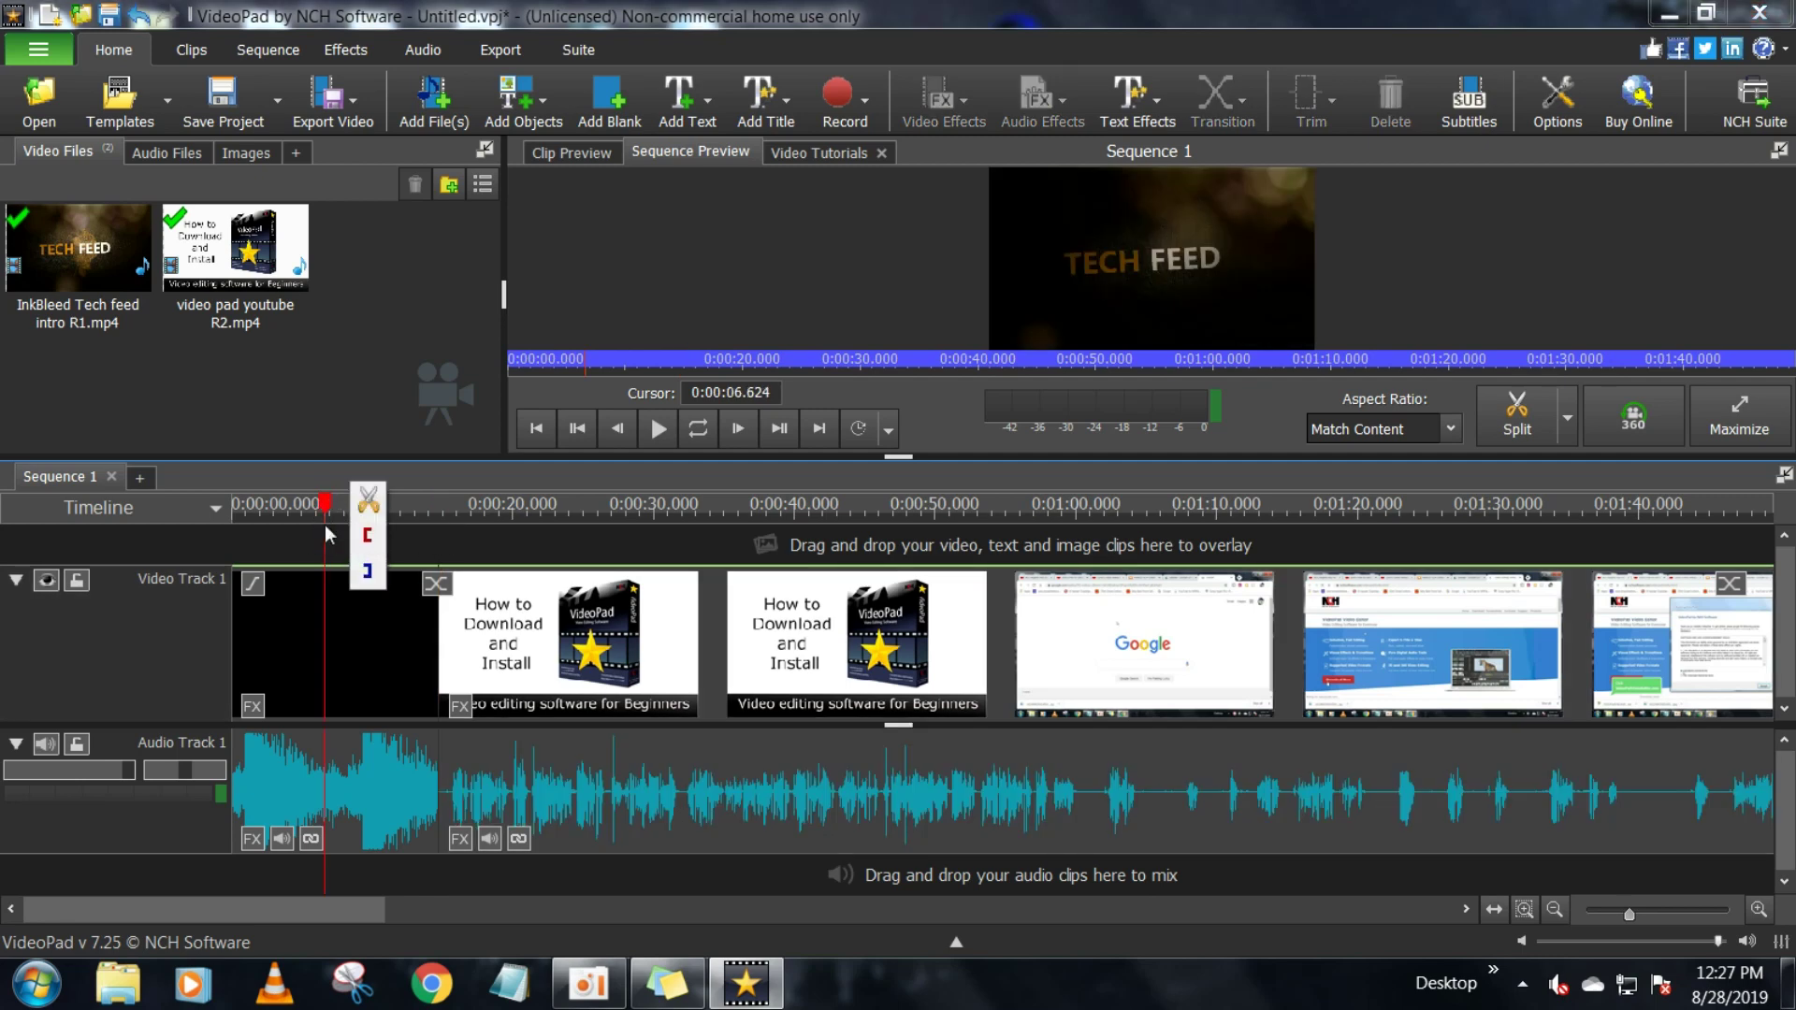
left_click(309, 510)
left_click(259, 510)
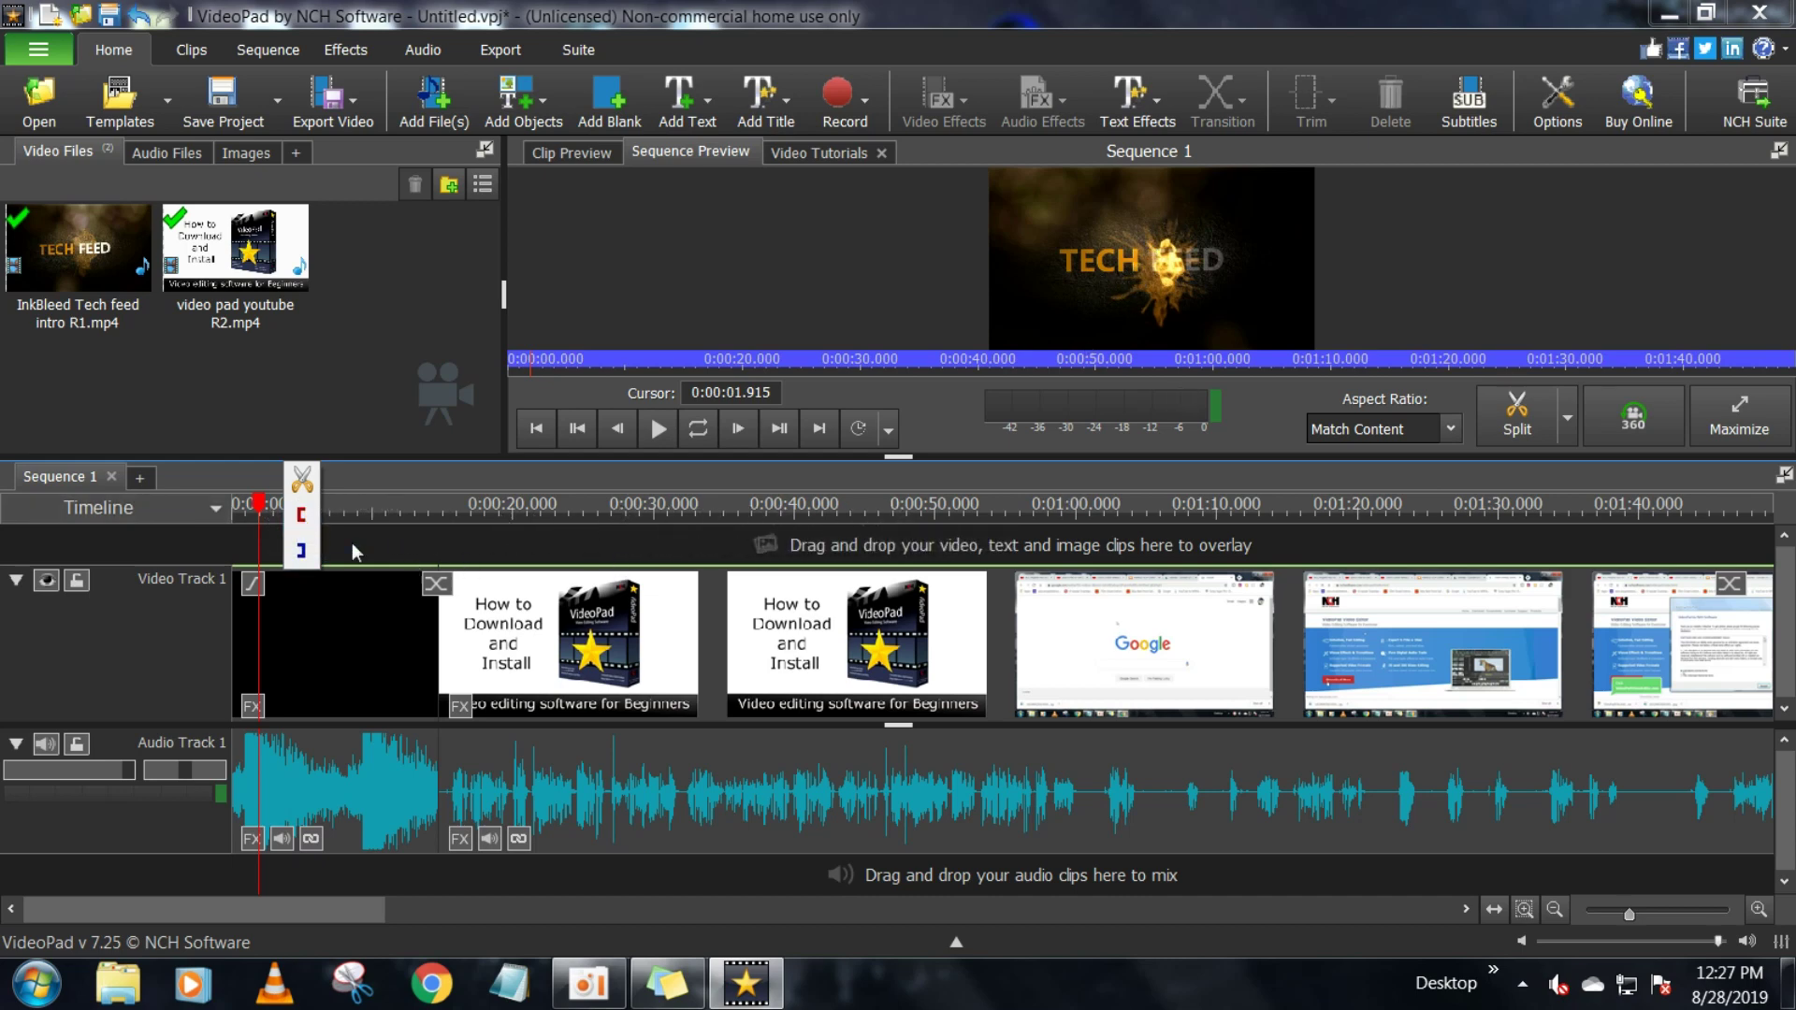
left_click_drag(262, 505, 397, 510)
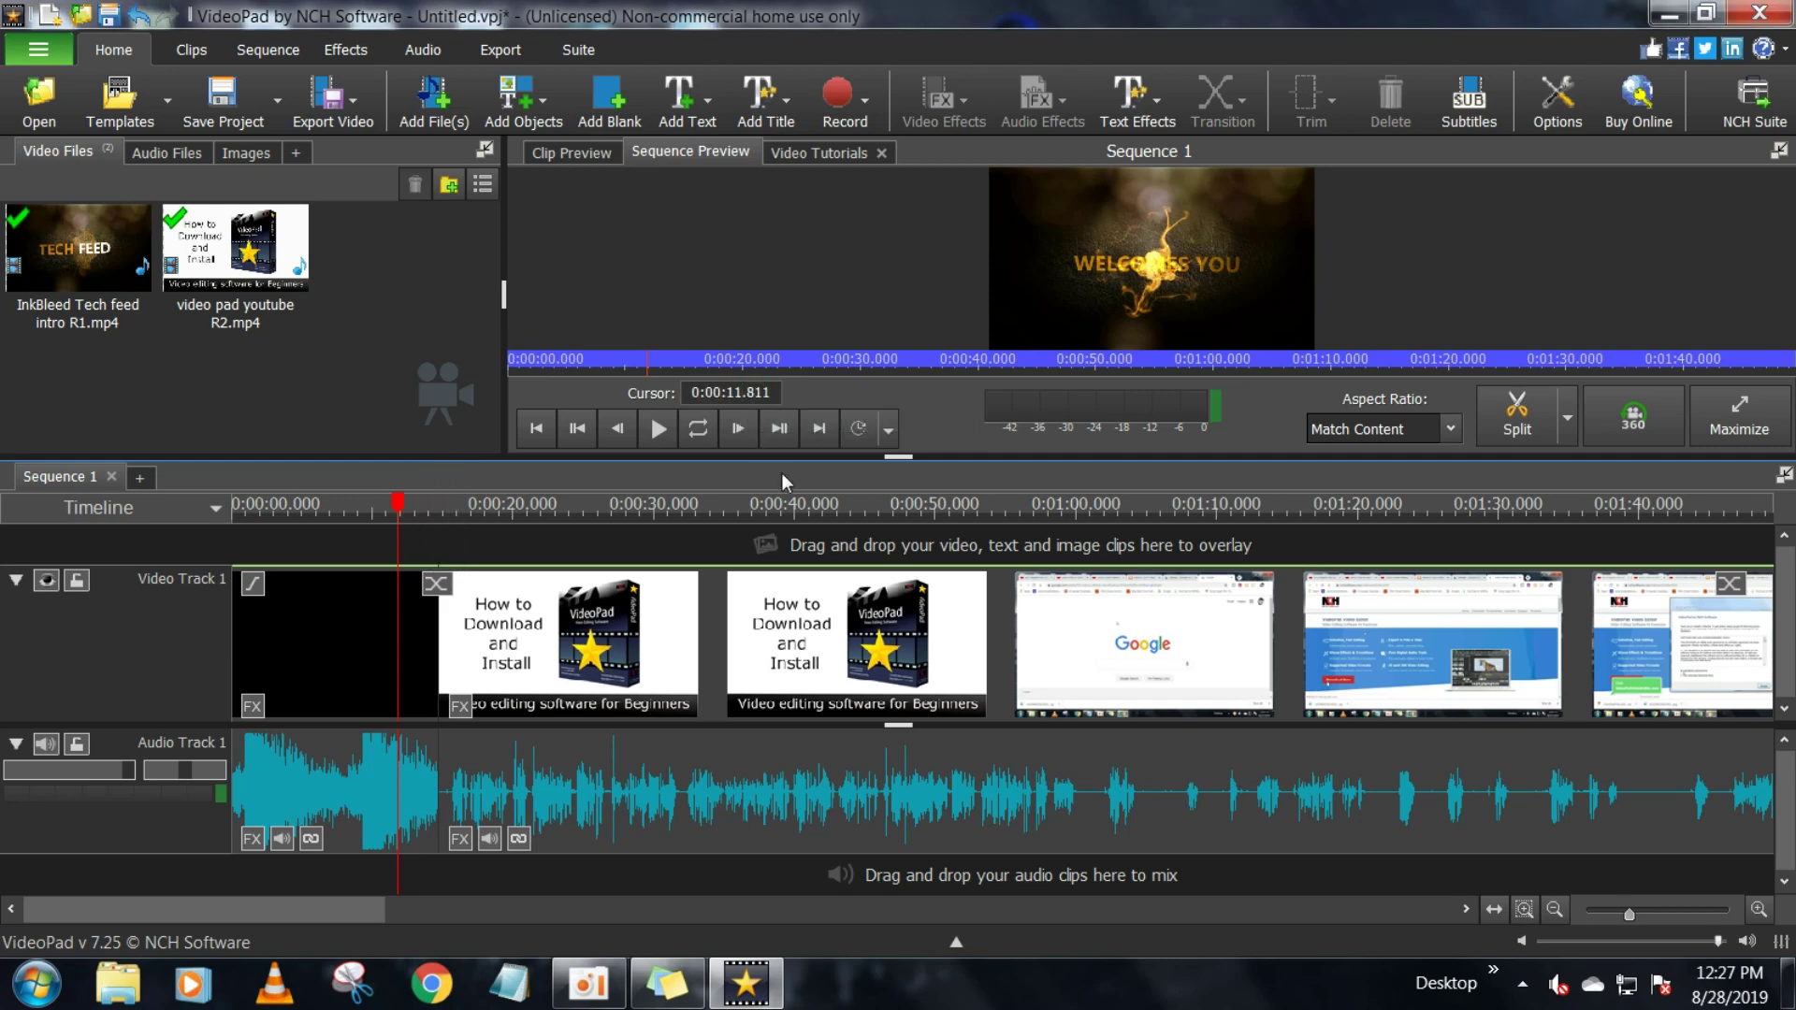
Set the sequence cursor time to 0:00:19.811
key("BackSpace")
type("3")
key("BackSpace")
type("9")
key("Return")
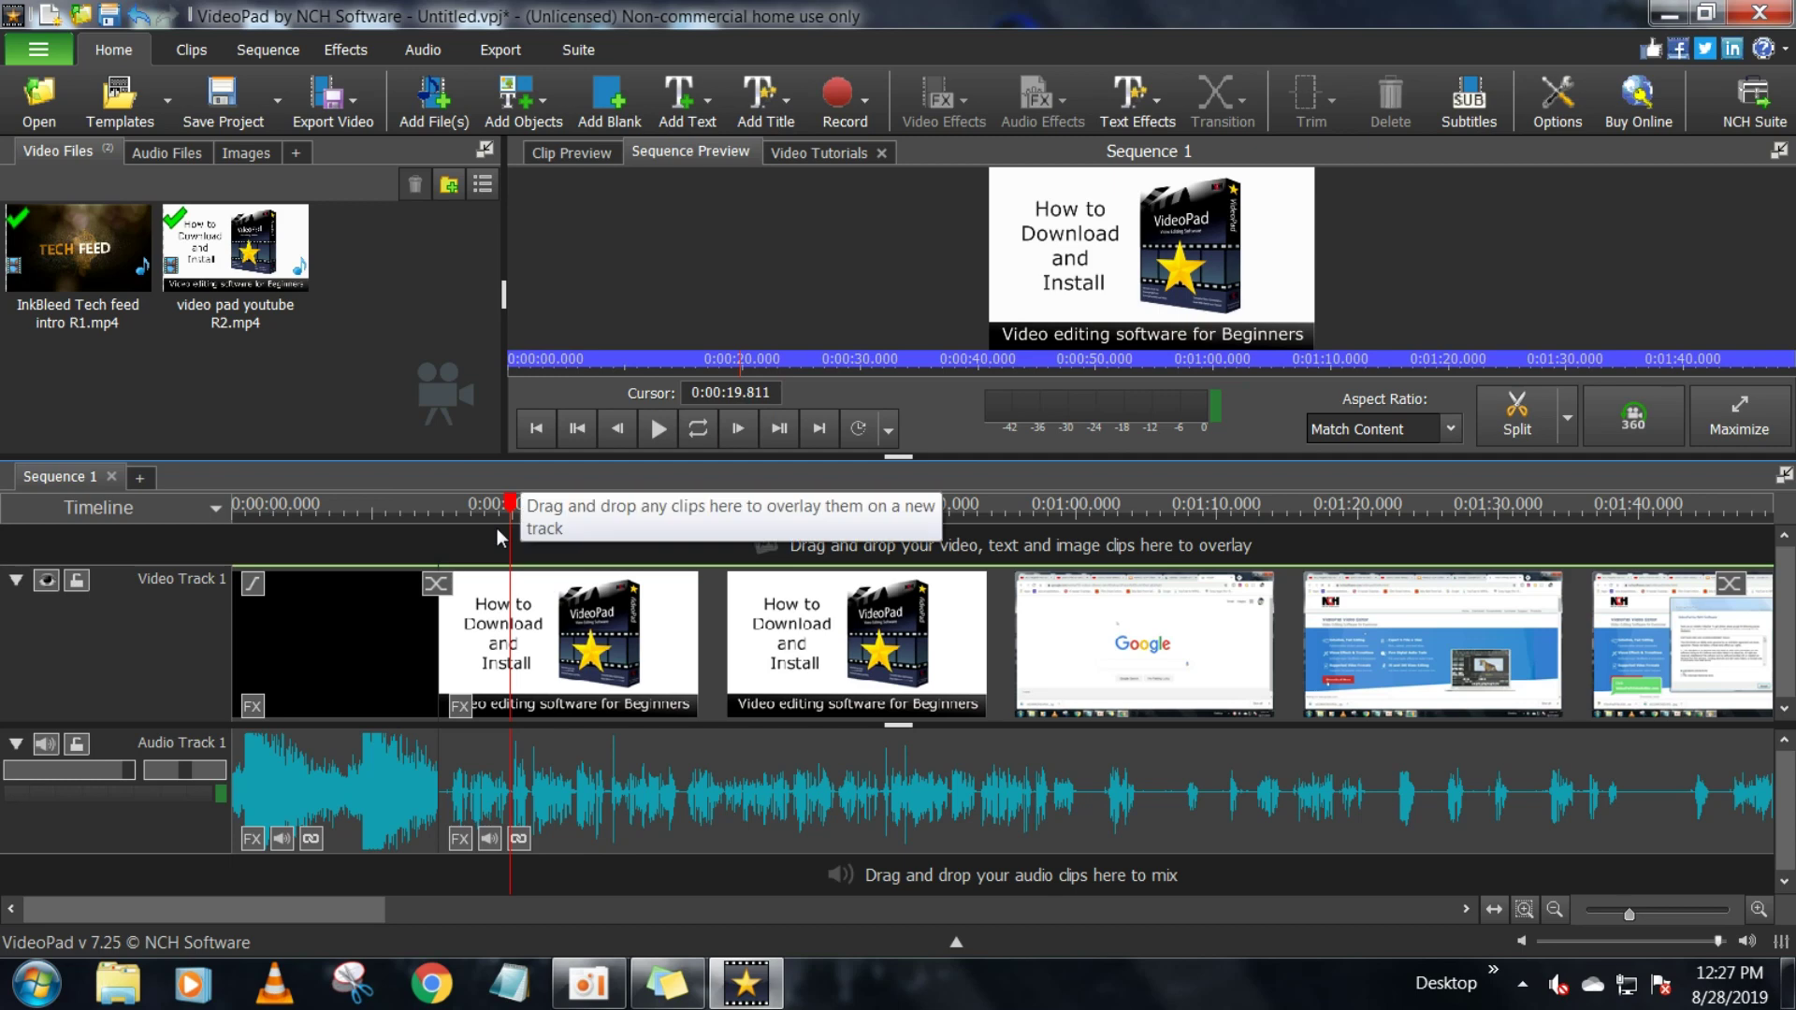
Play the sequence from its beginning through the intro into the second clip, and pause at about 0:00:16.697
left_click(378, 646)
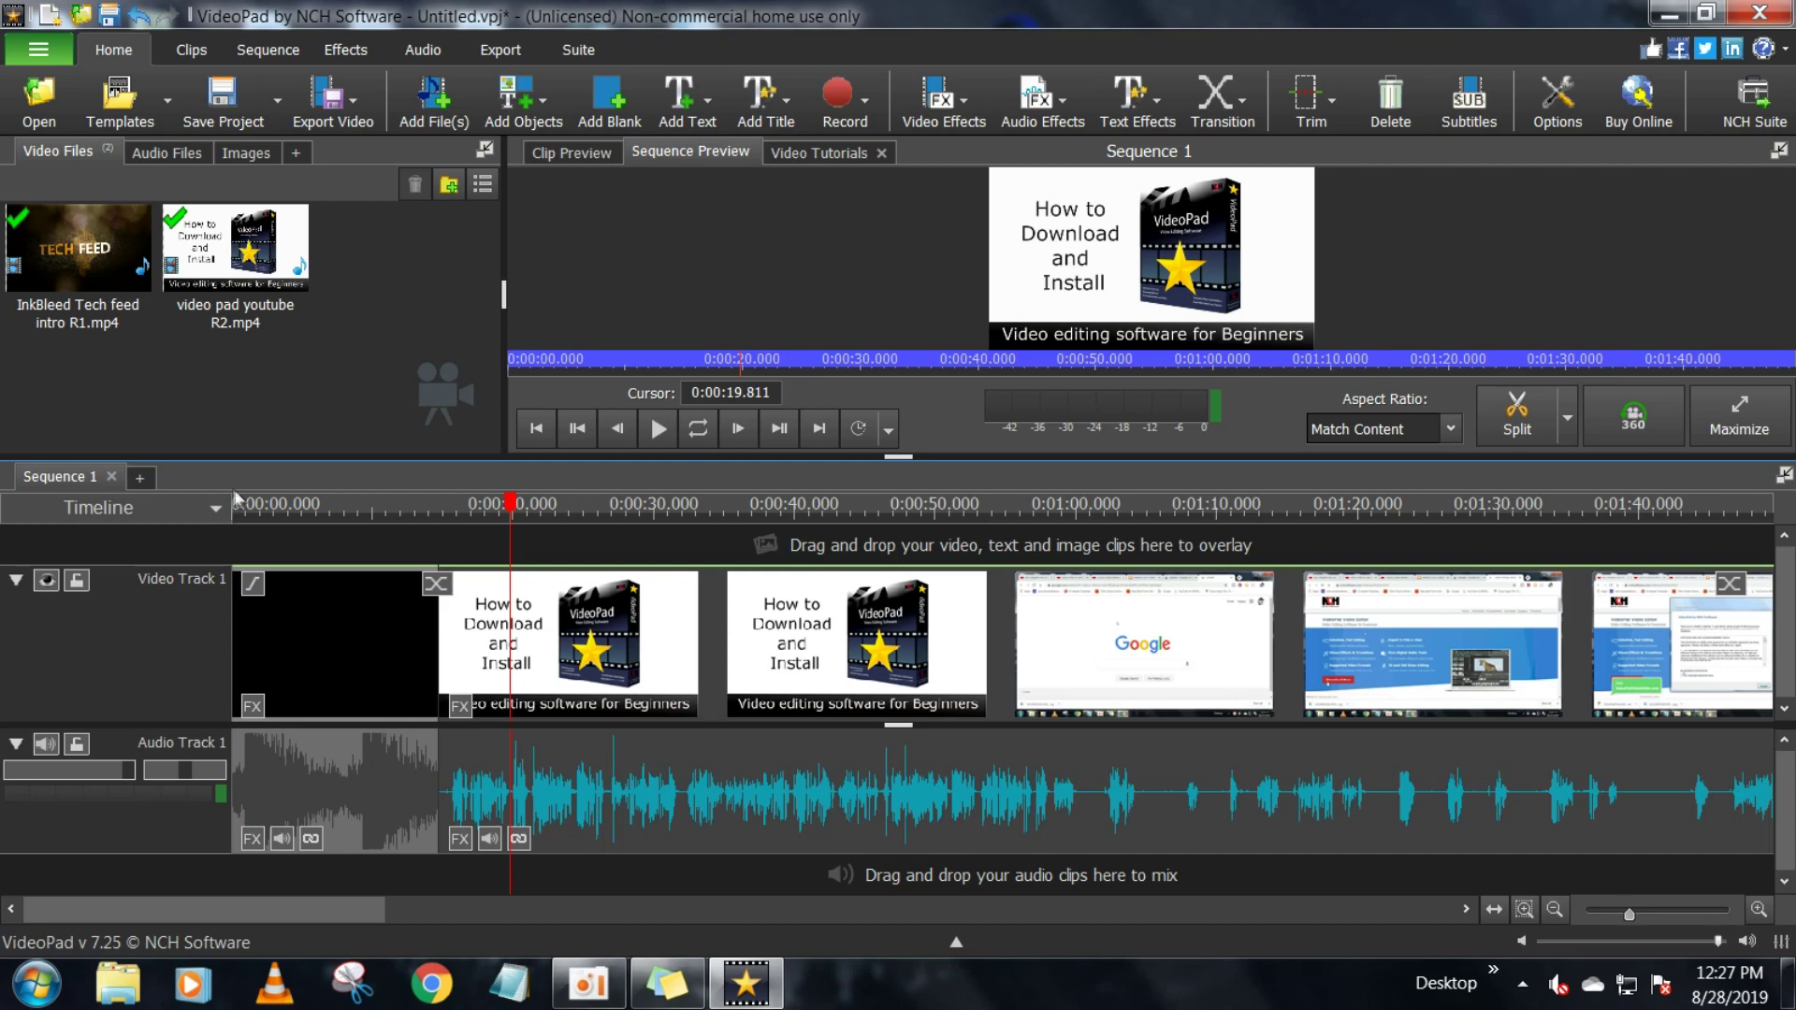
left_click(537, 430)
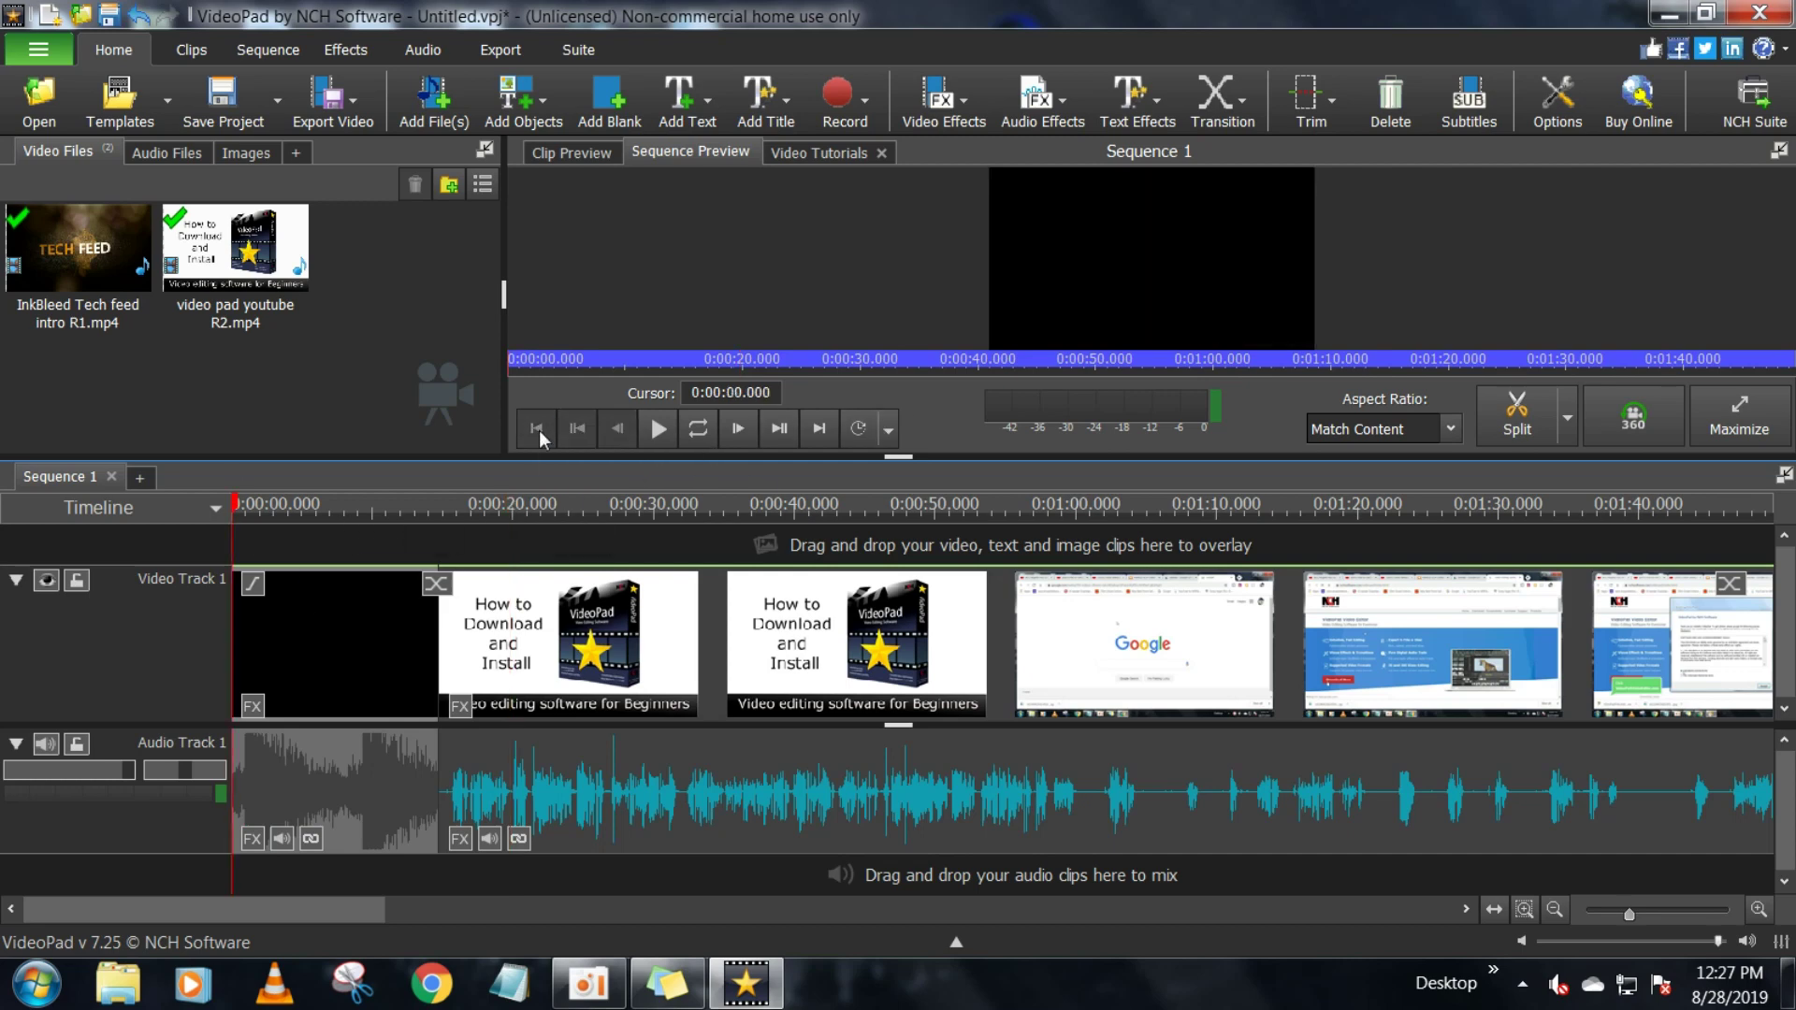
left_click(655, 427)
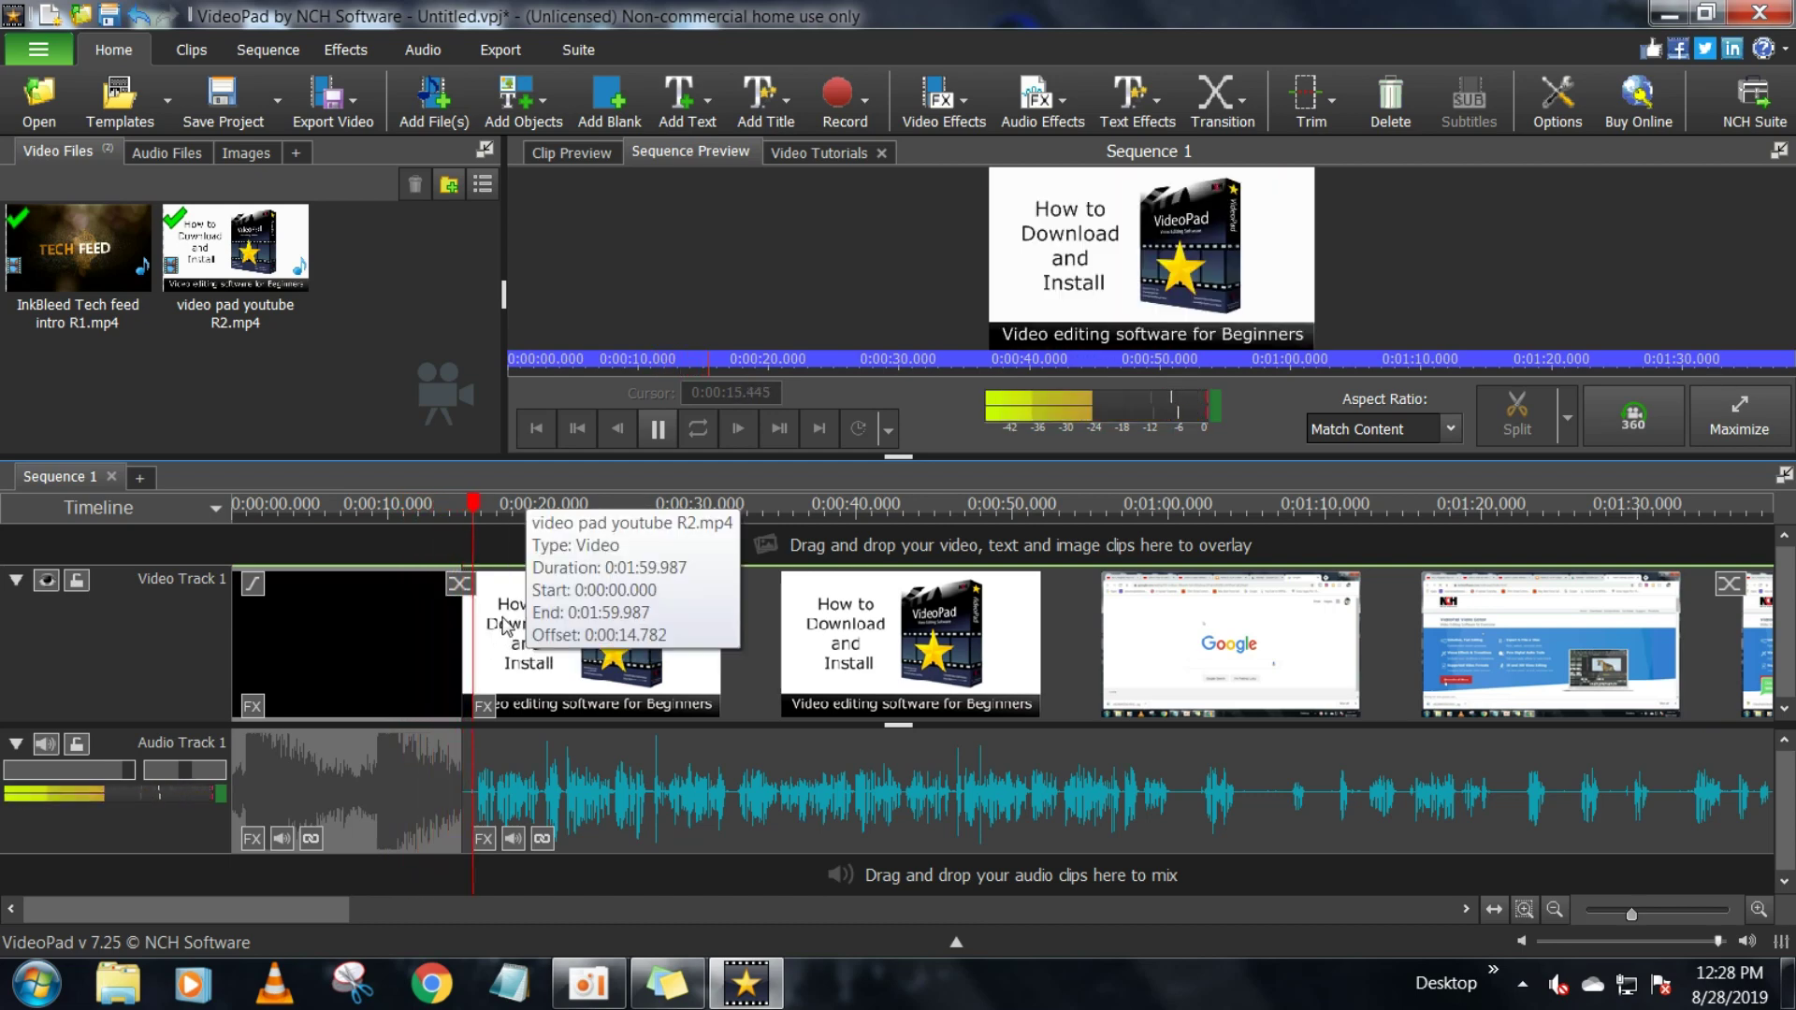
left_click(658, 427)
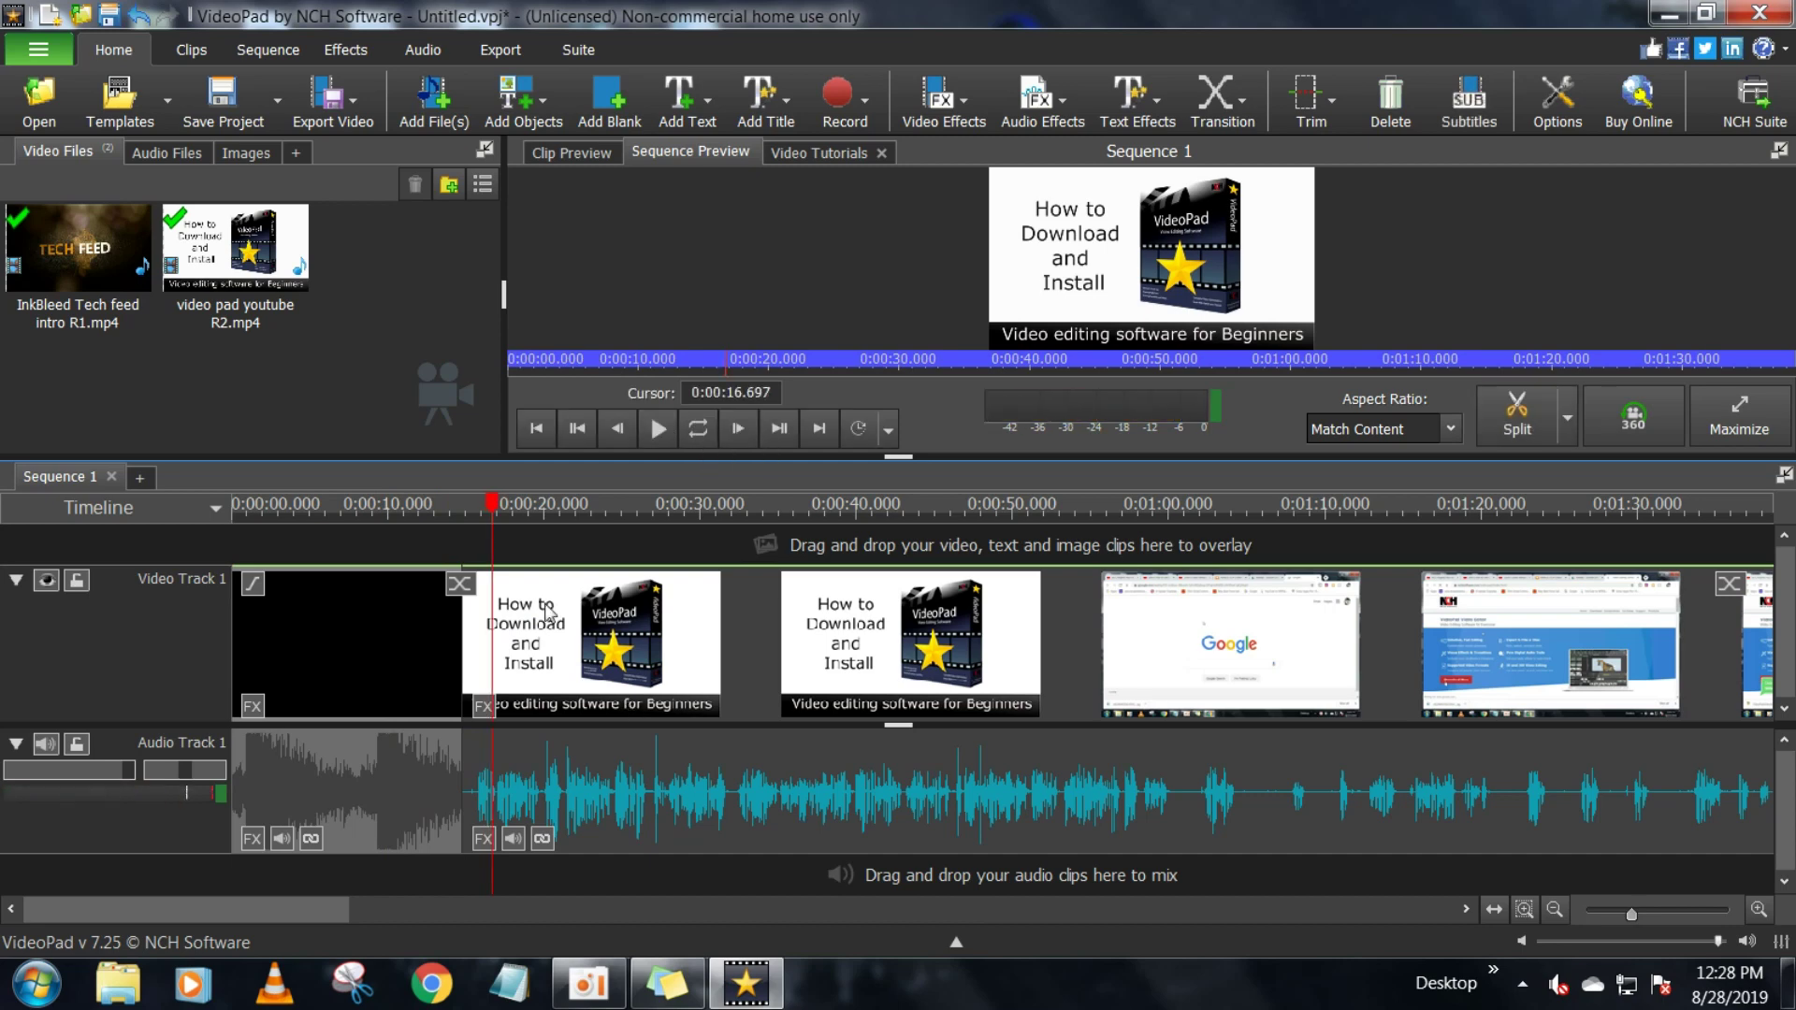
Split the video pad youtube R2 clip at 0:00:55.649, where the Google page begins
scroll(935, 625, "down", 2)
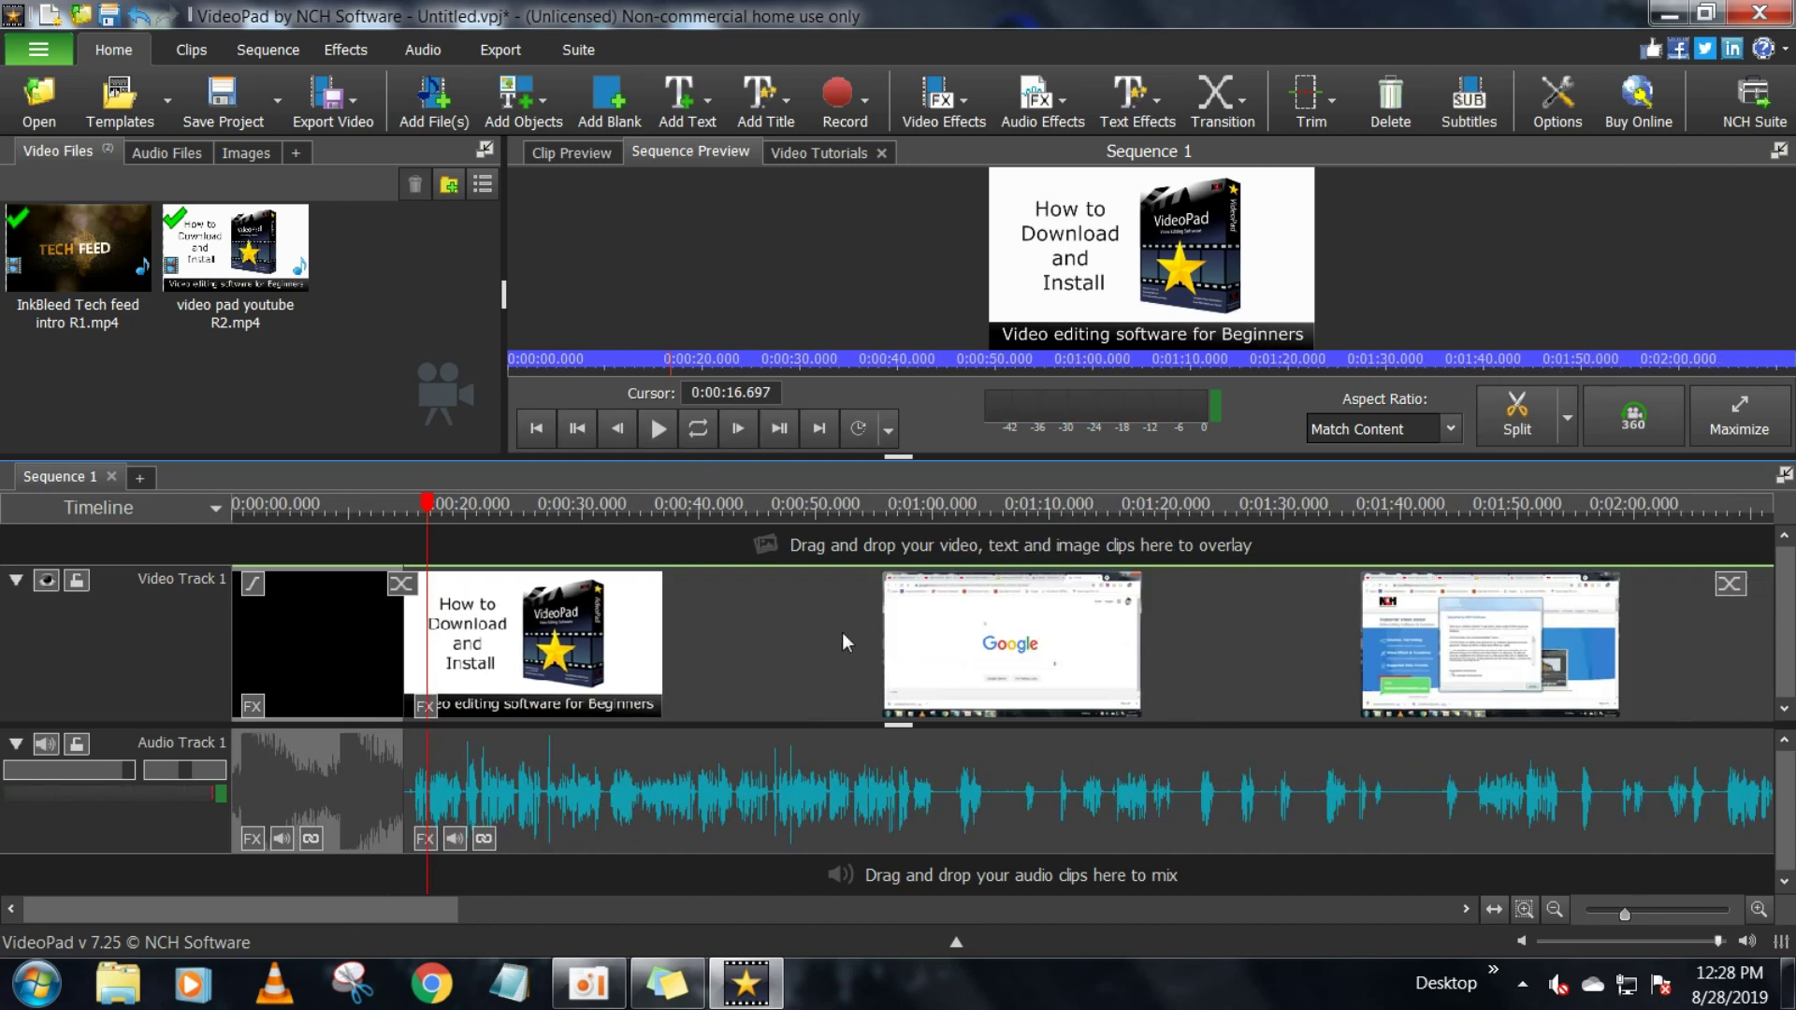
left_click(890, 640)
left_click(884, 510)
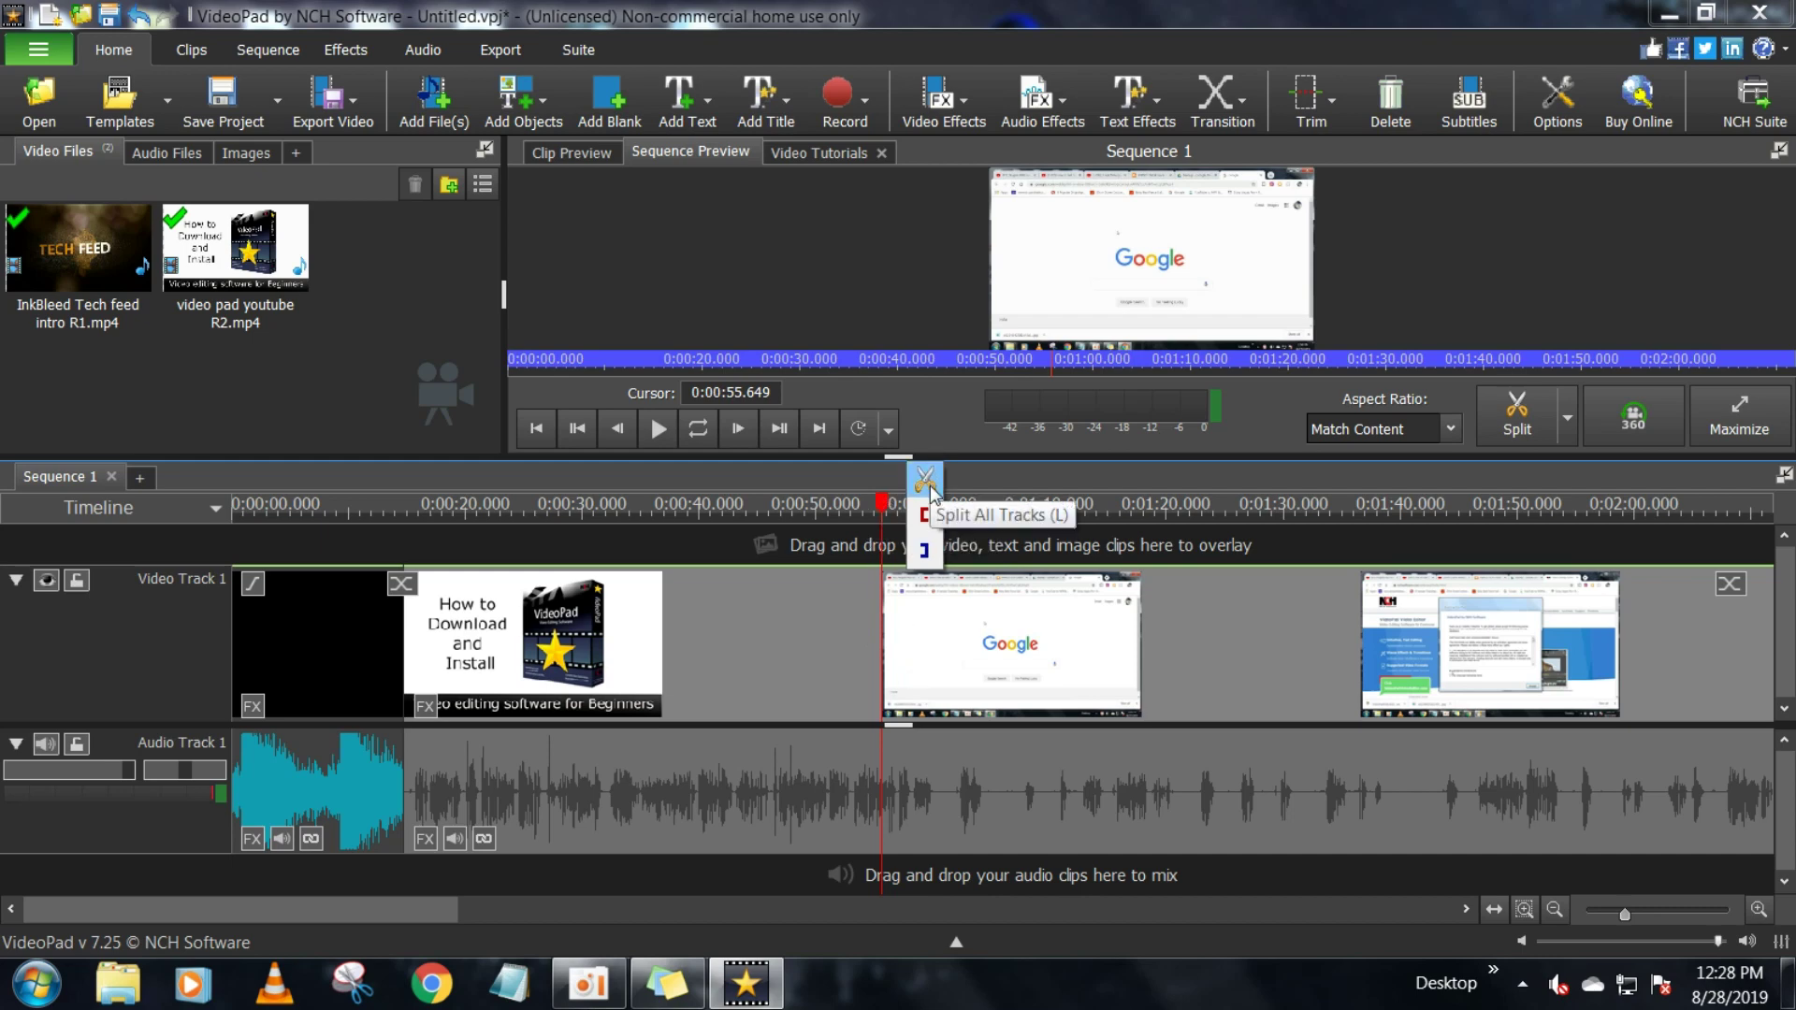
left_click(1516, 419)
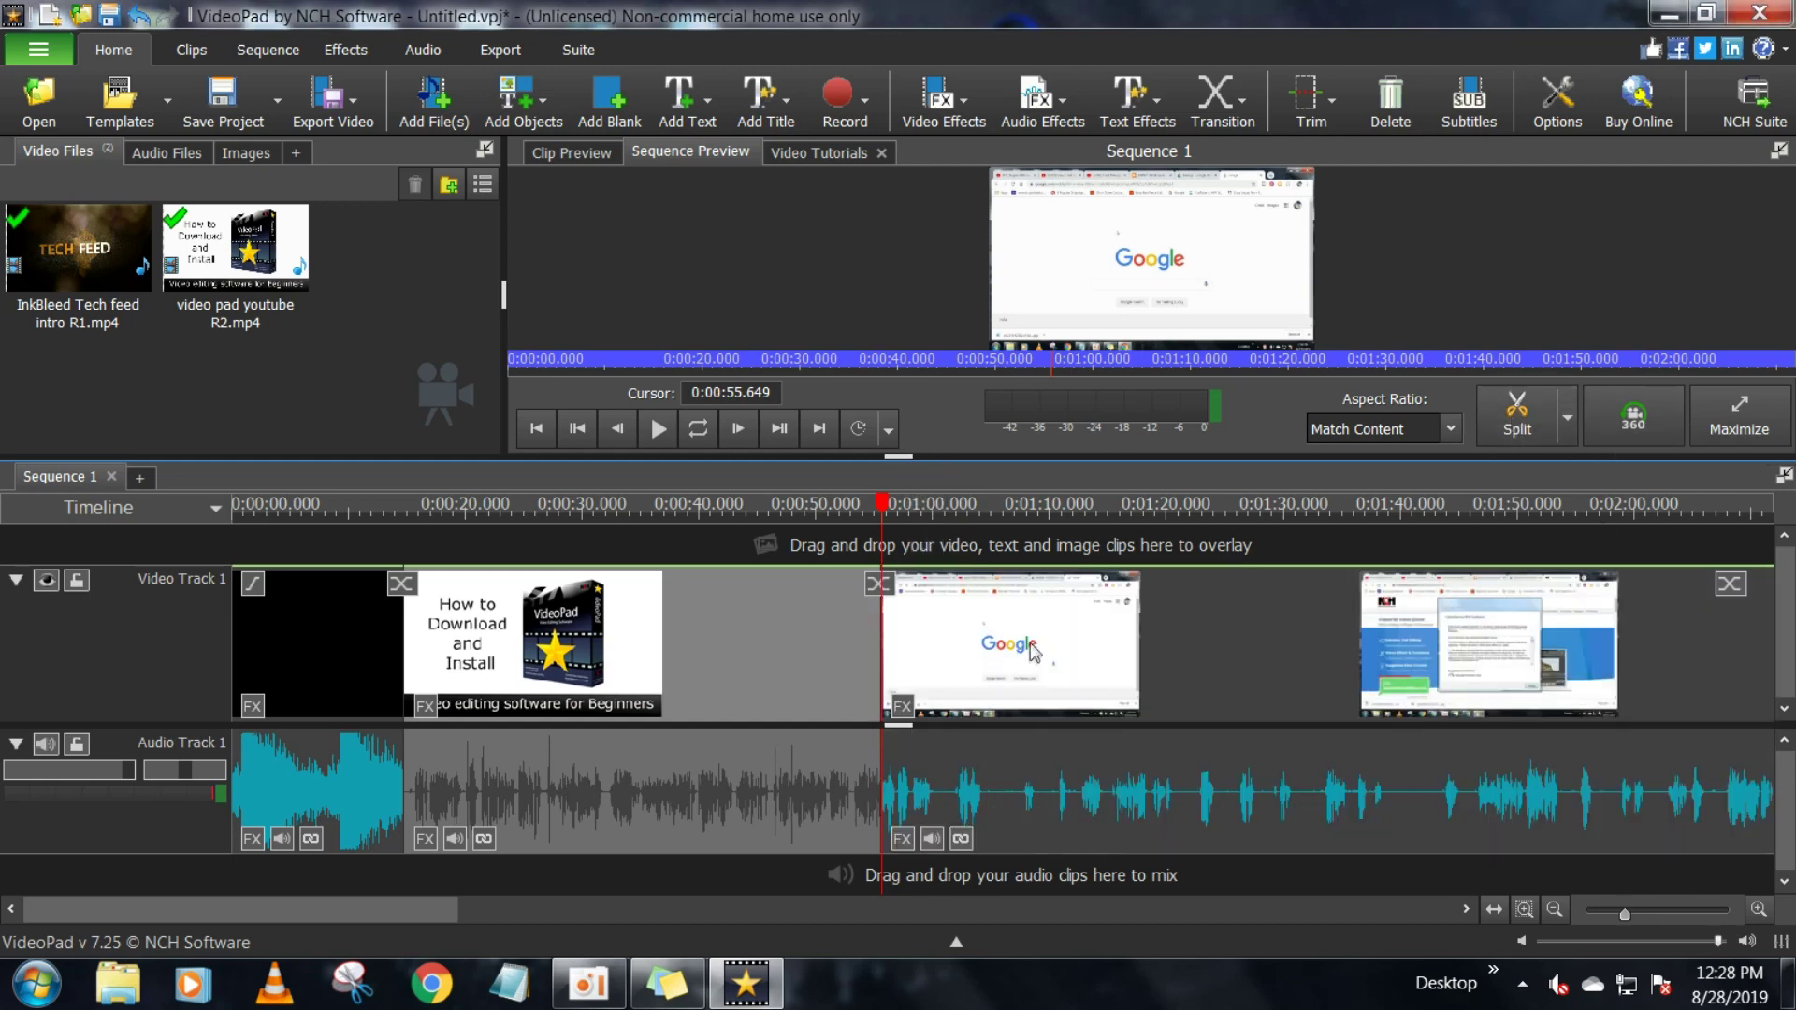
Split the clip that starts on the Google page at 0:01:10.988, stepping back frame by frame to find the cut point
left_click(1075, 596)
left_click(1052, 505)
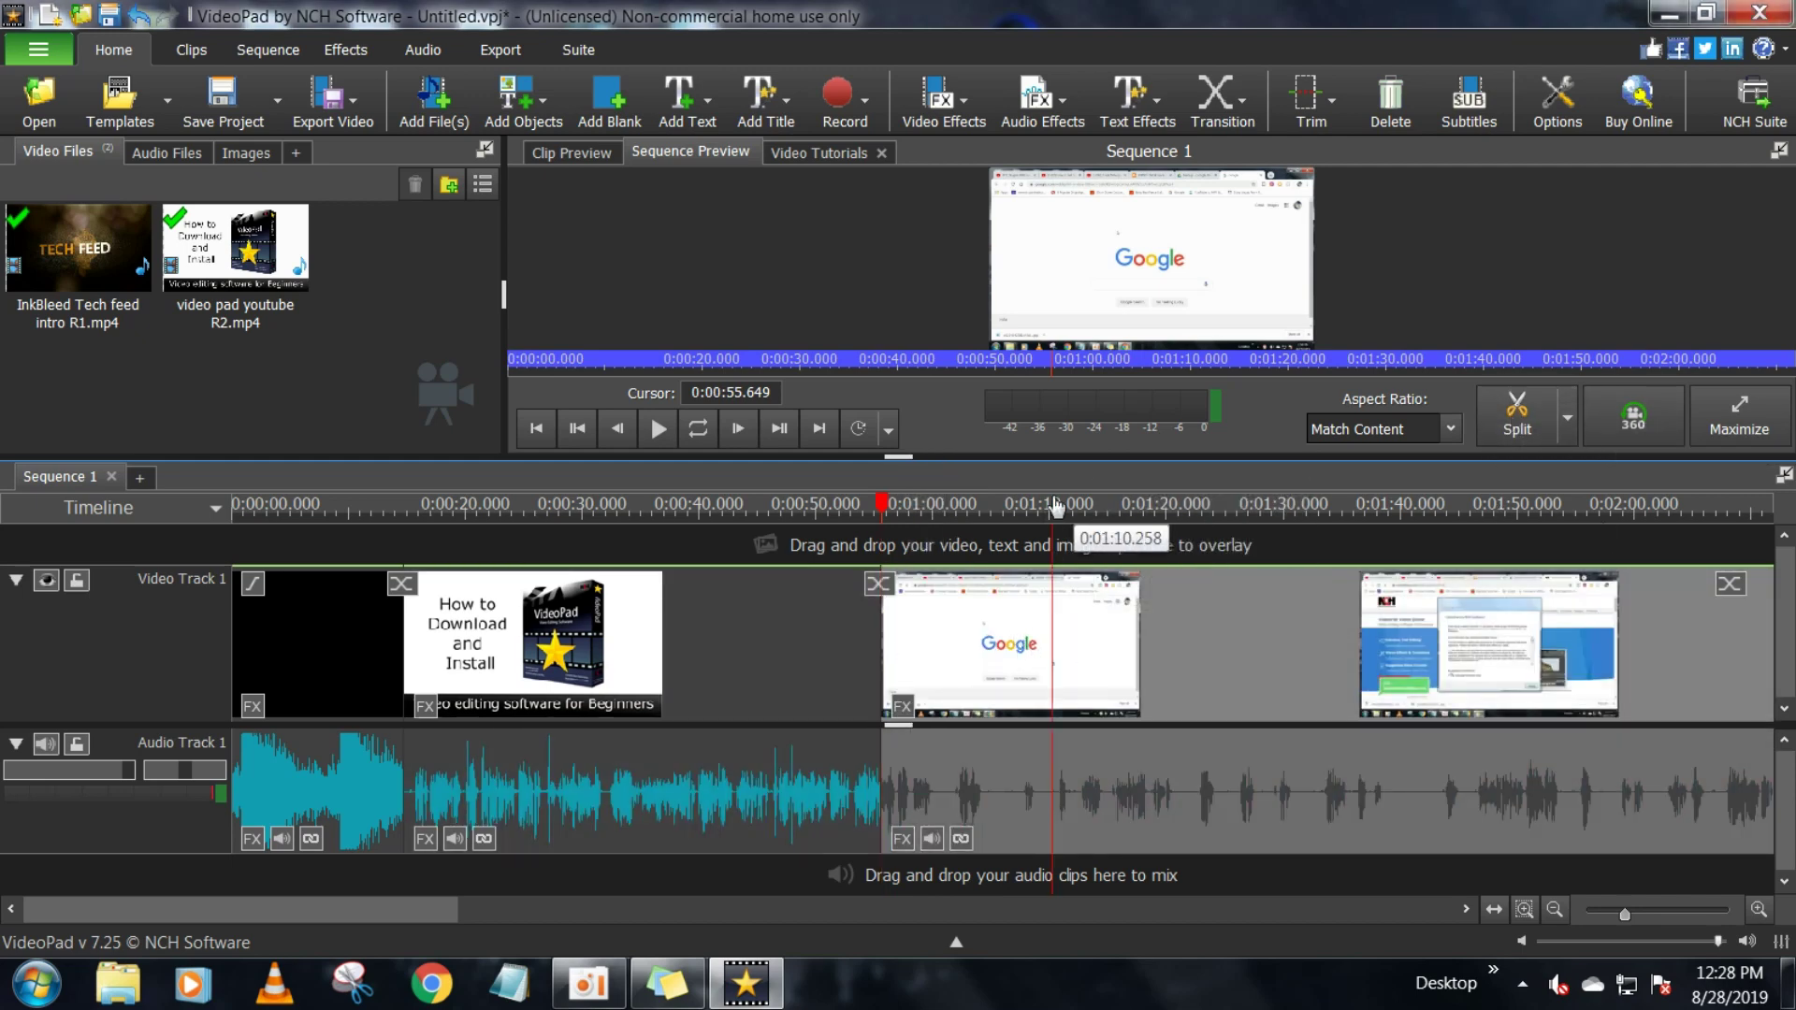
left_click(657, 429)
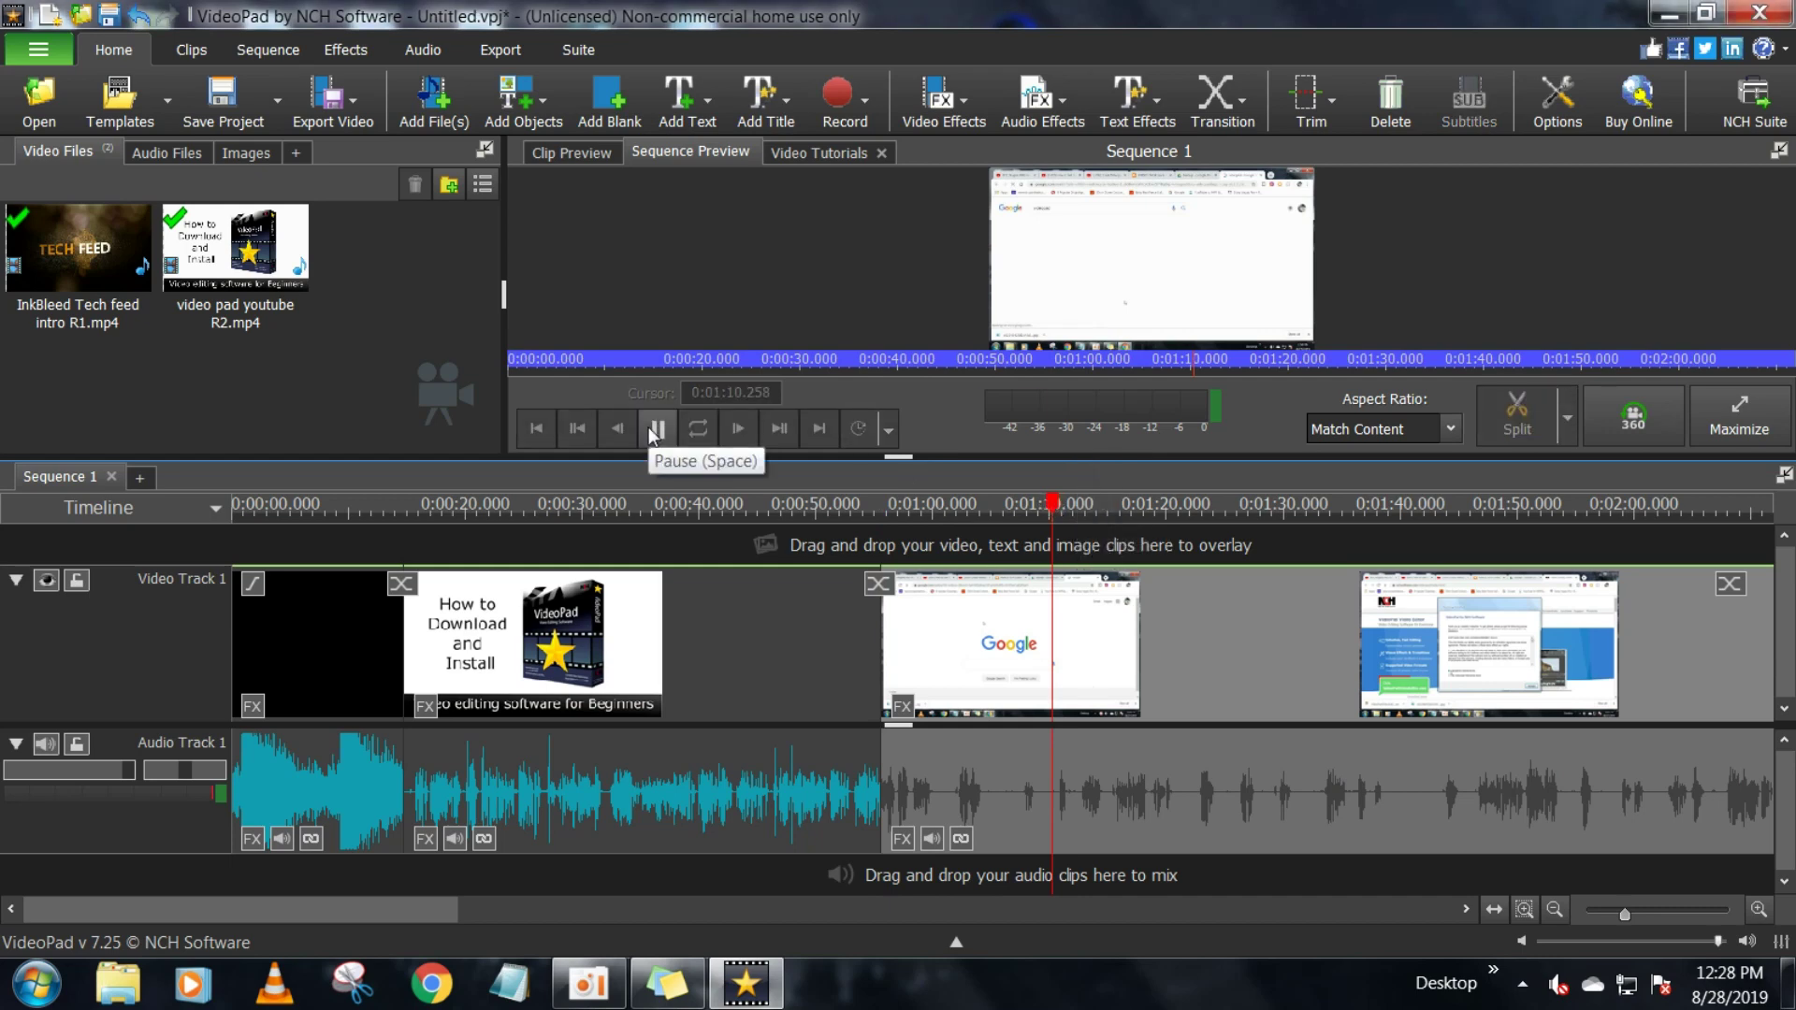
left_click(658, 430)
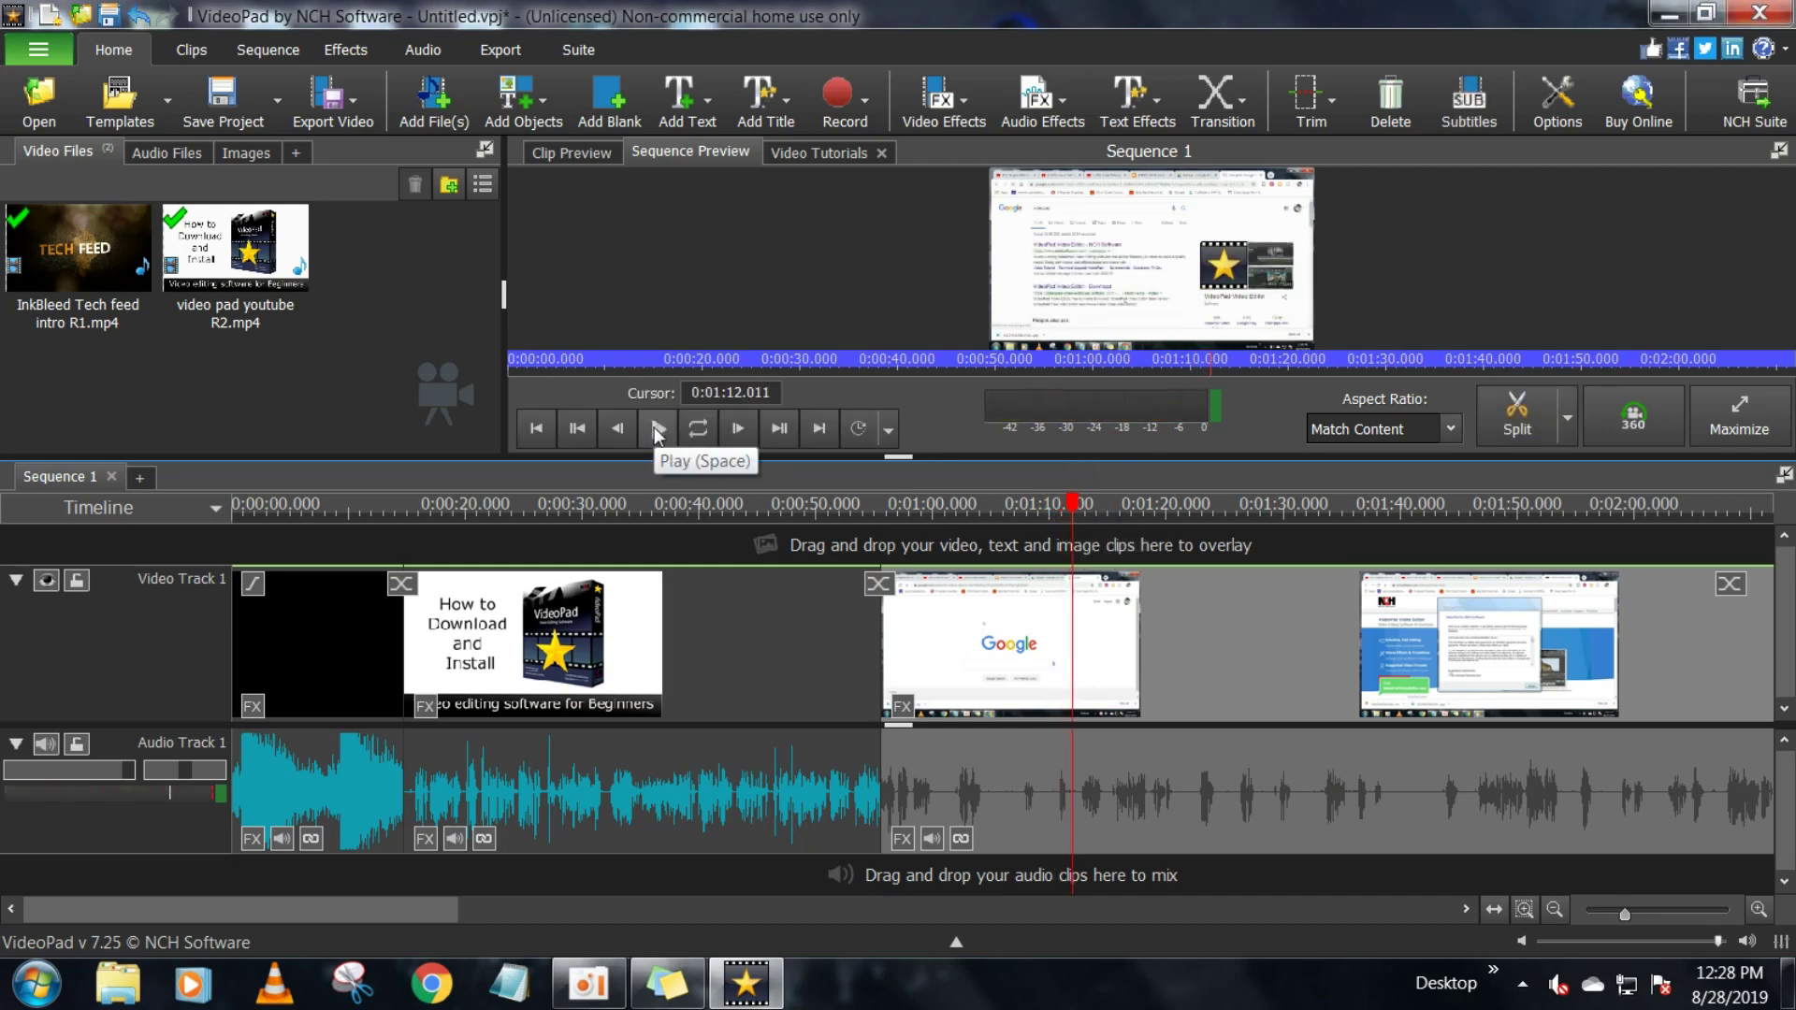
left_click(620, 430)
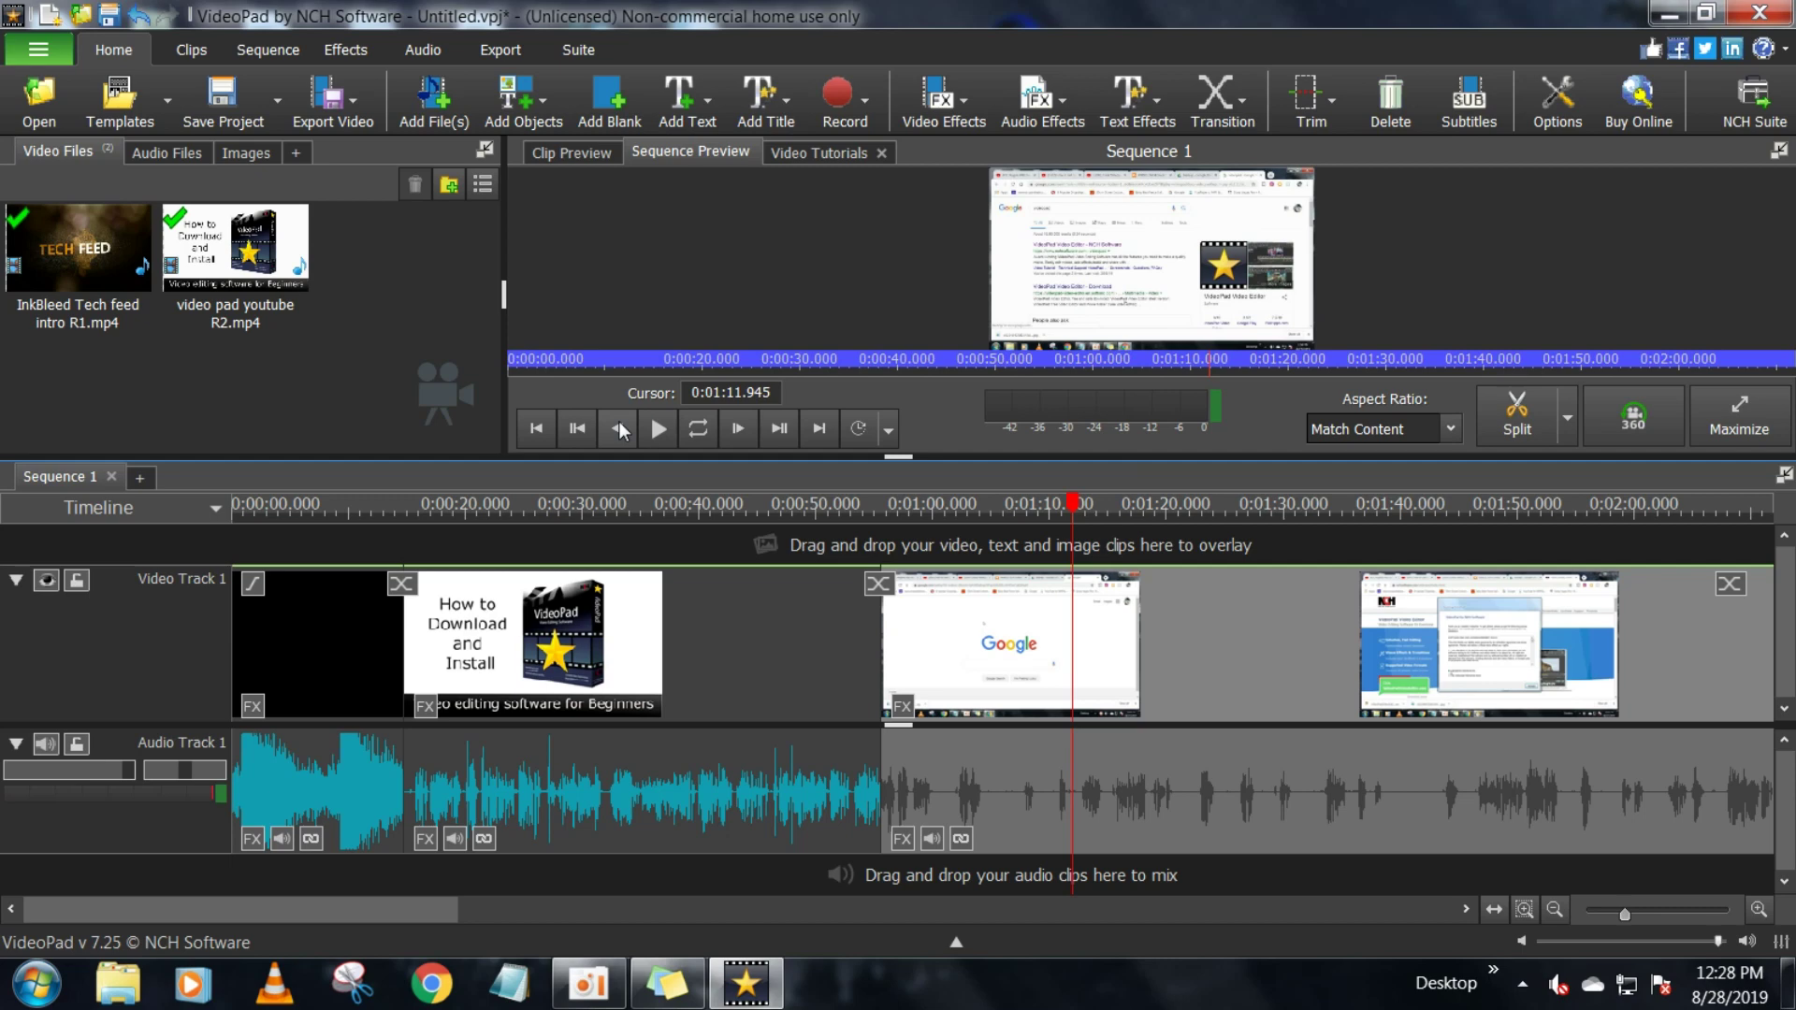
left_click(615, 430)
left_click(616, 430)
left_click(616, 430)
left_click(616, 430)
left_click(615, 430)
left_click(616, 430)
left_click(616, 430)
left_click(616, 431)
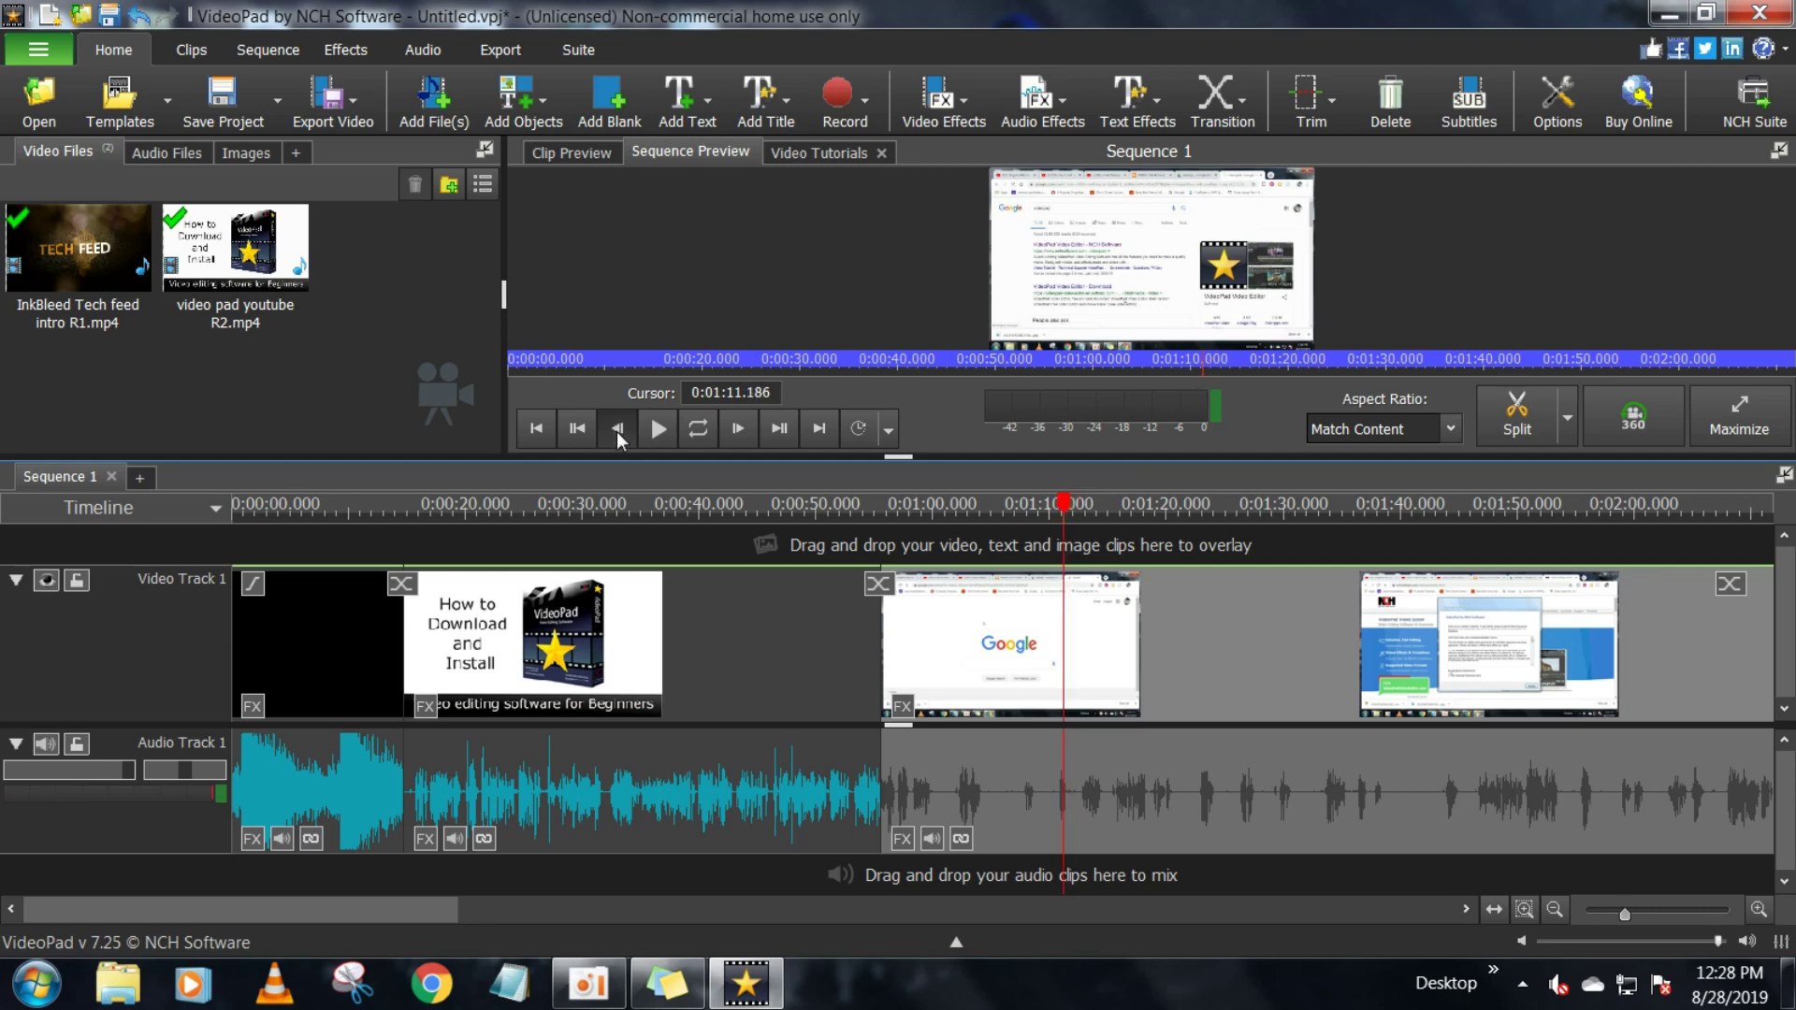
left_click(616, 431)
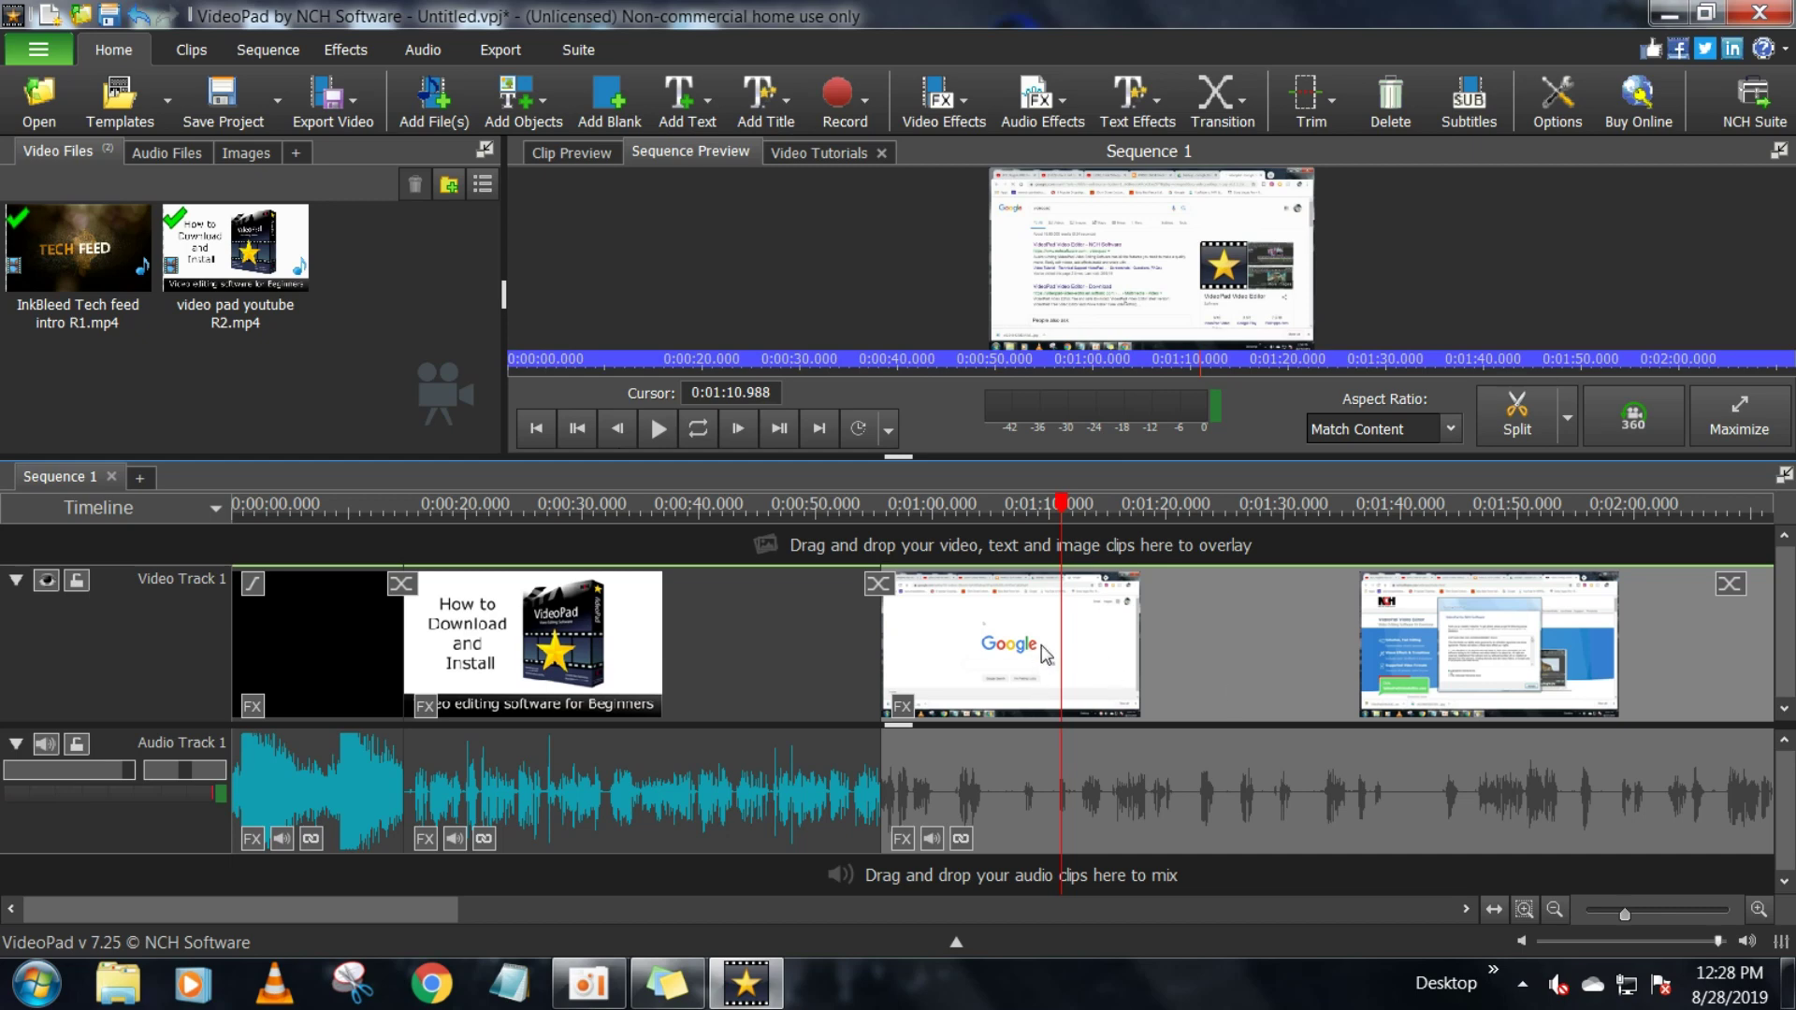
key("s")
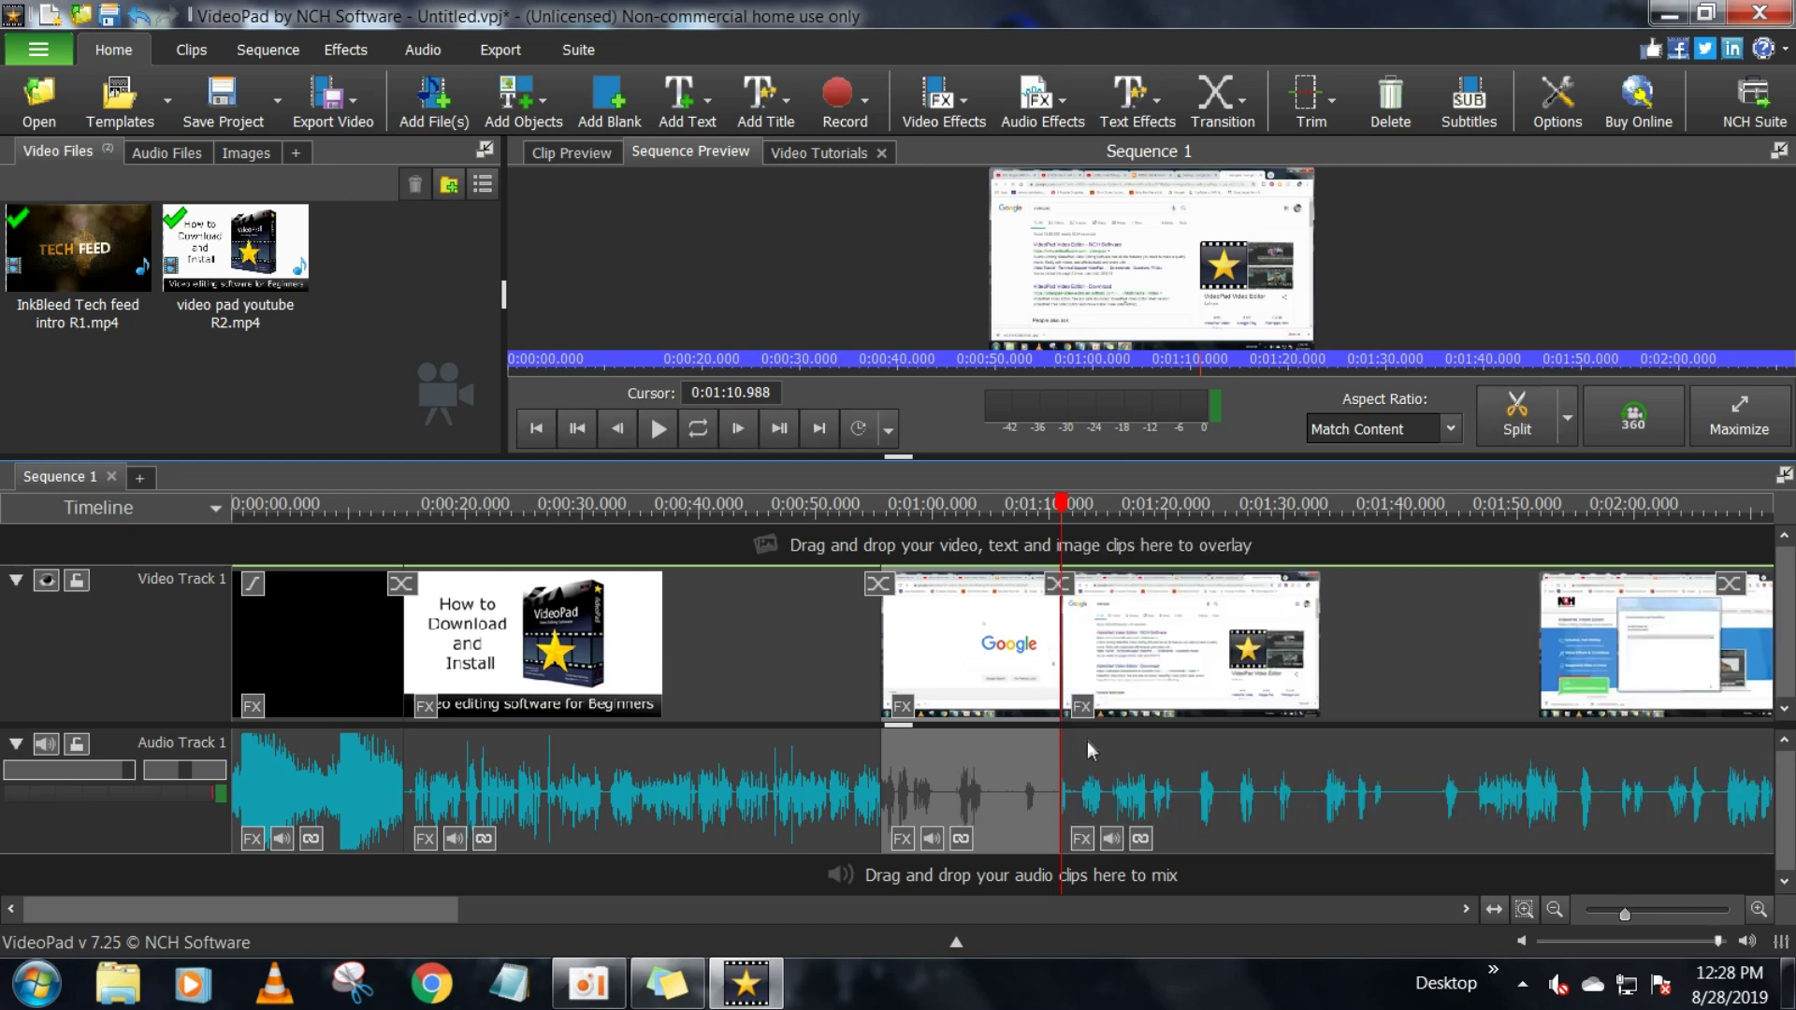
Move the short Google page segment between the two splits to the end of the sequence and delete it
left_click(1176, 662)
scroll(1176, 662, "down", 2)
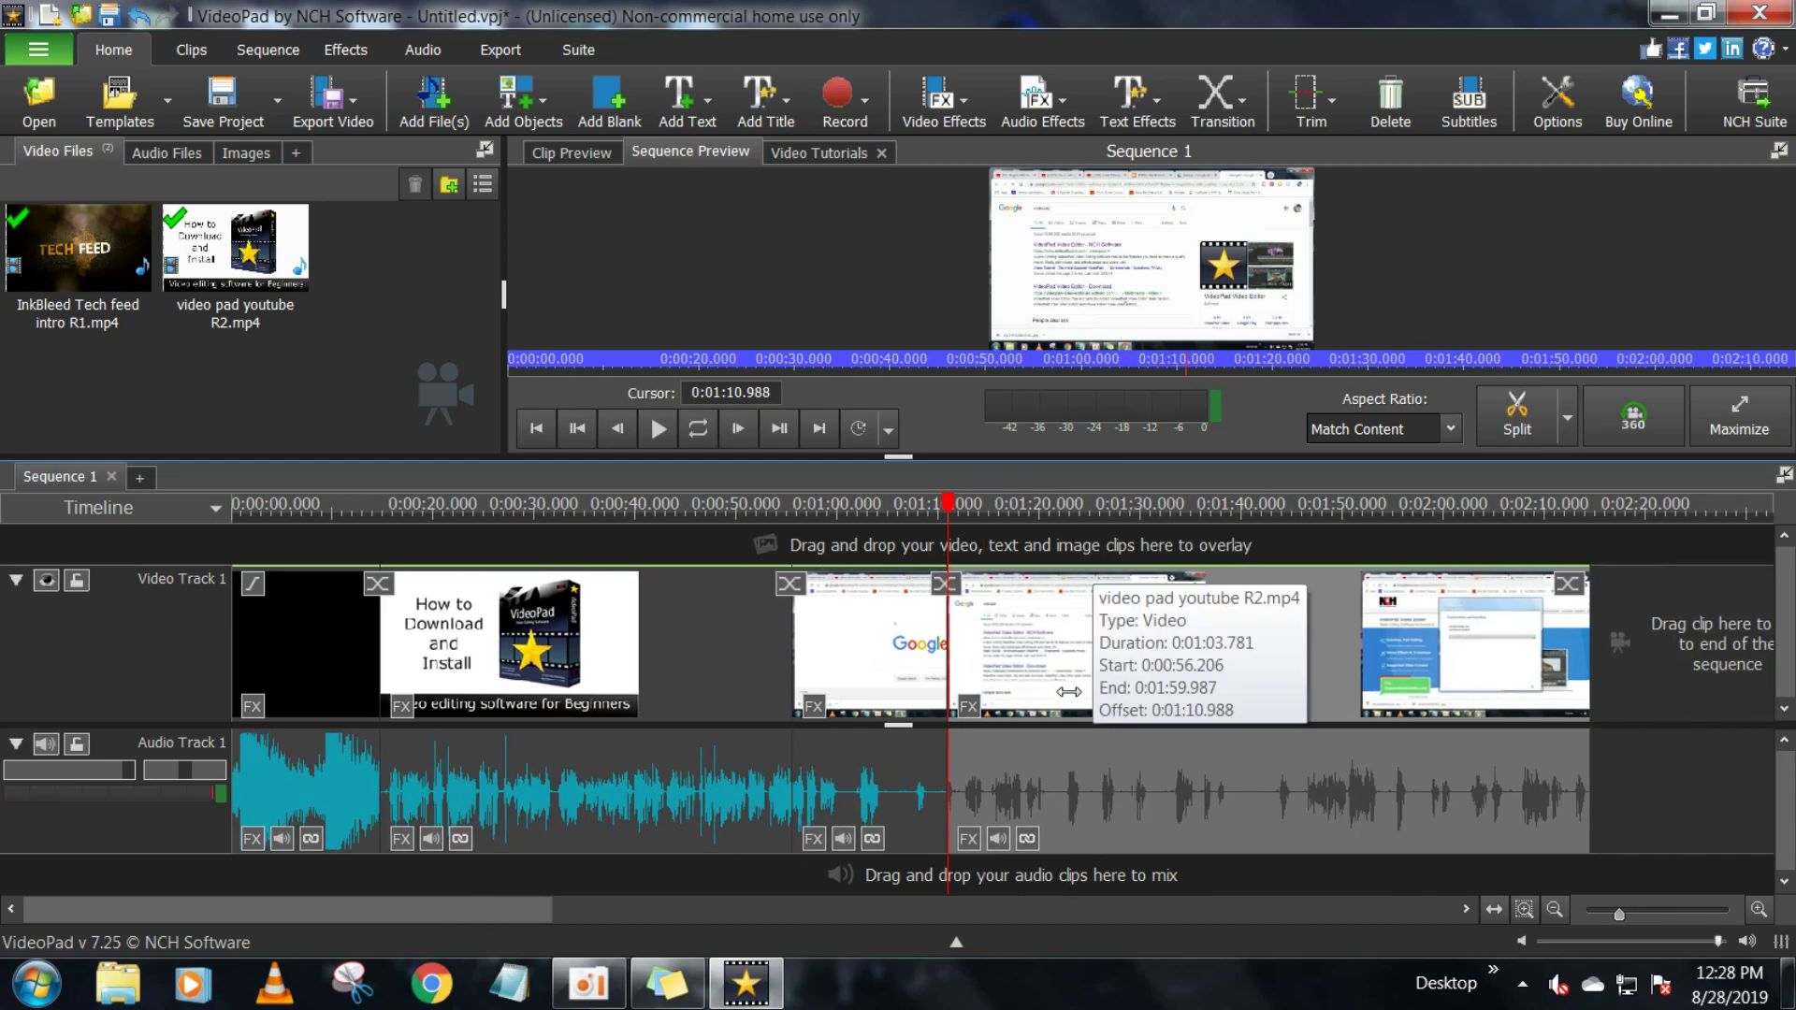
left_click(760, 646)
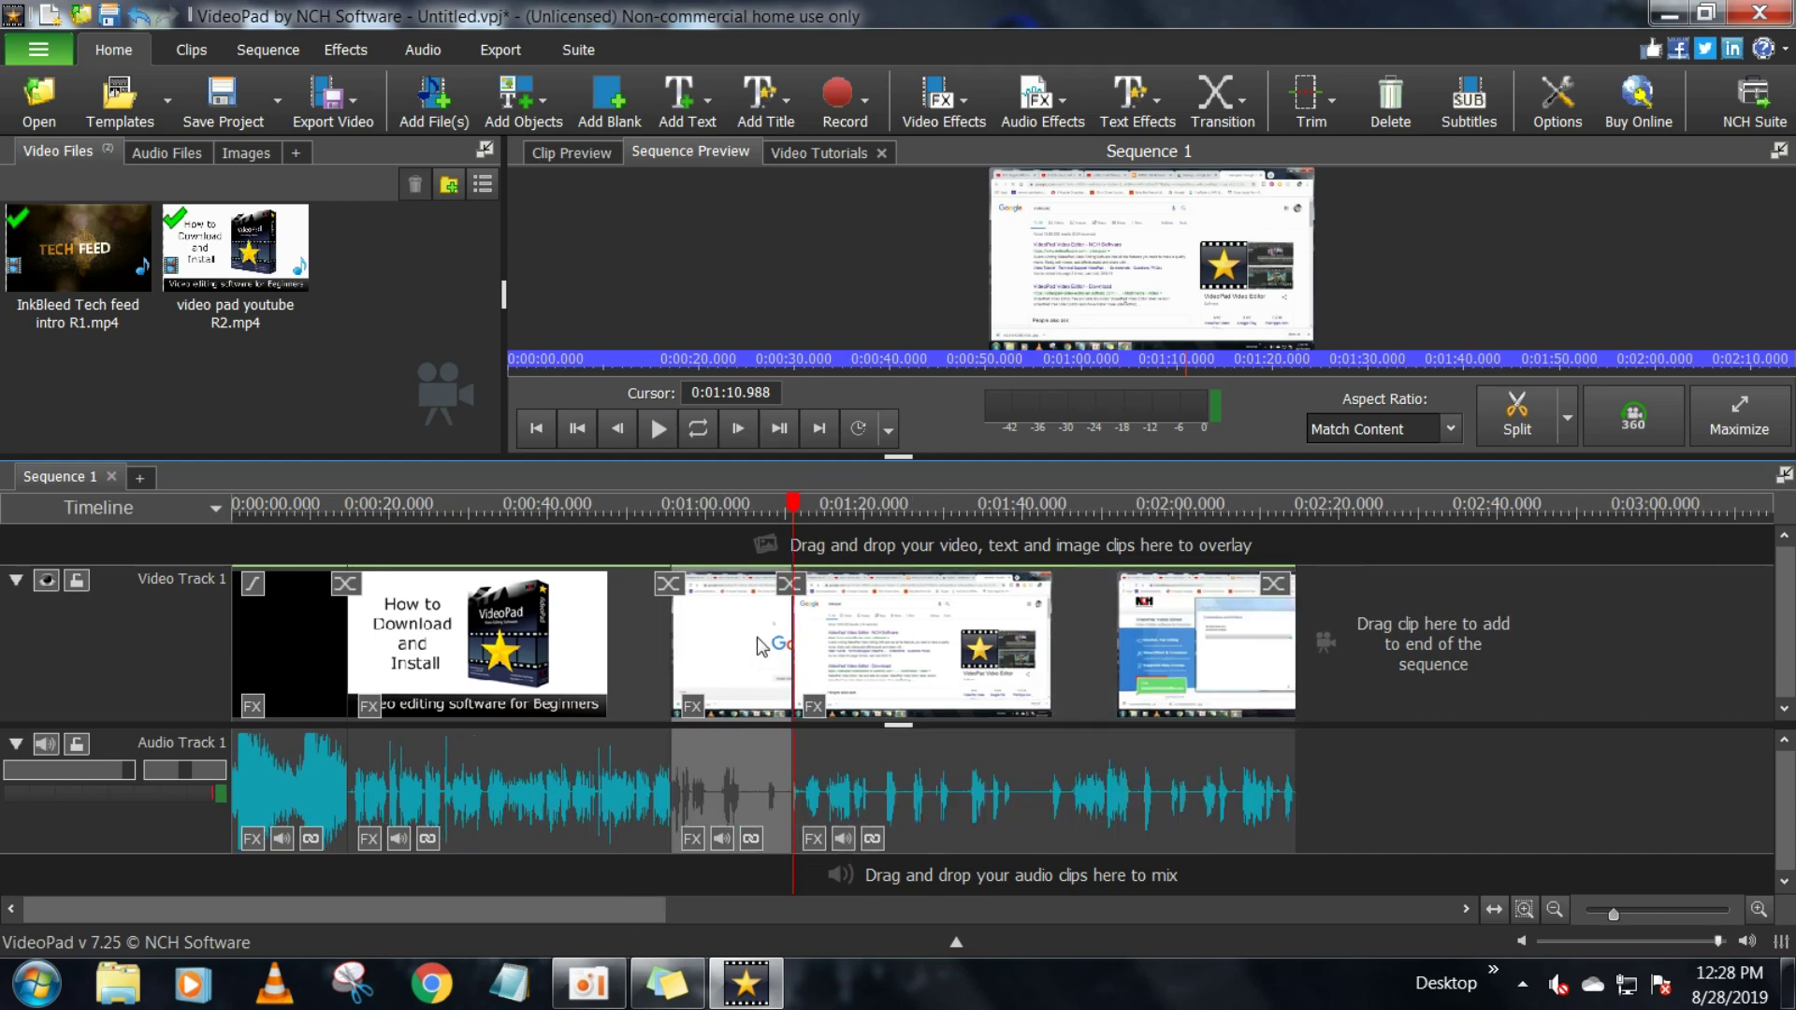
left_click_drag(761, 645, 1454, 634)
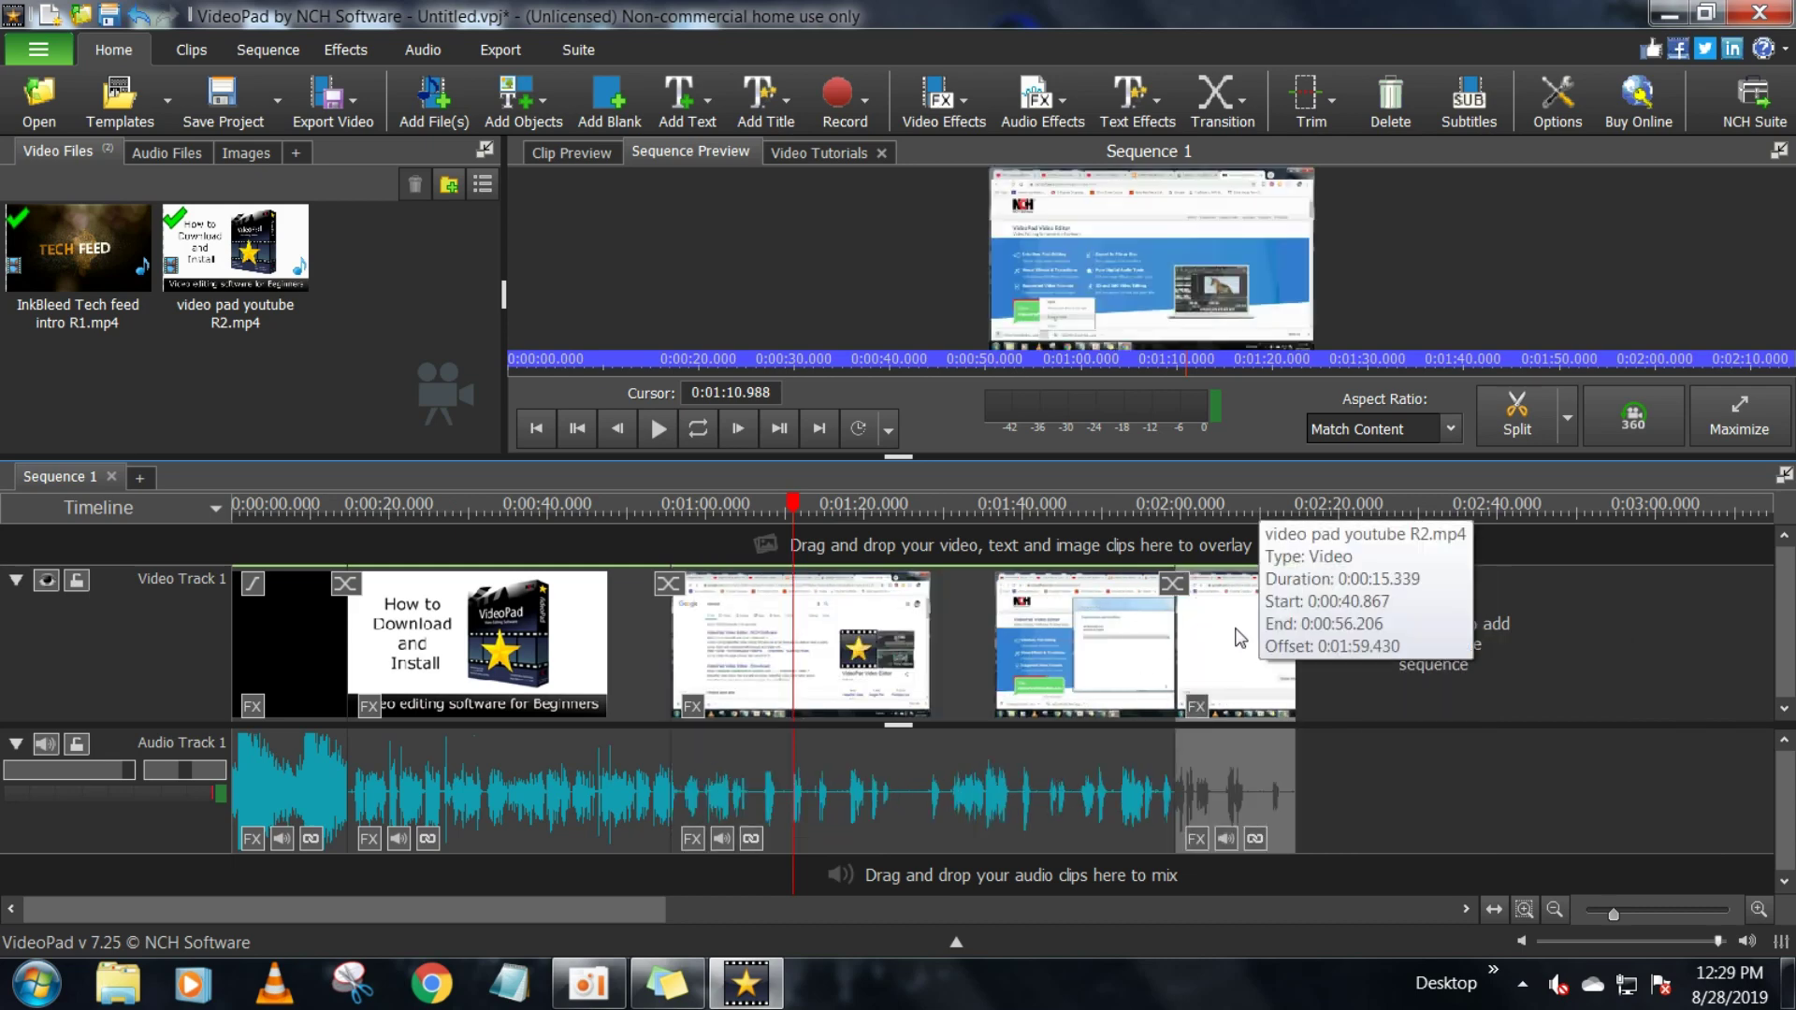
key("Delete")
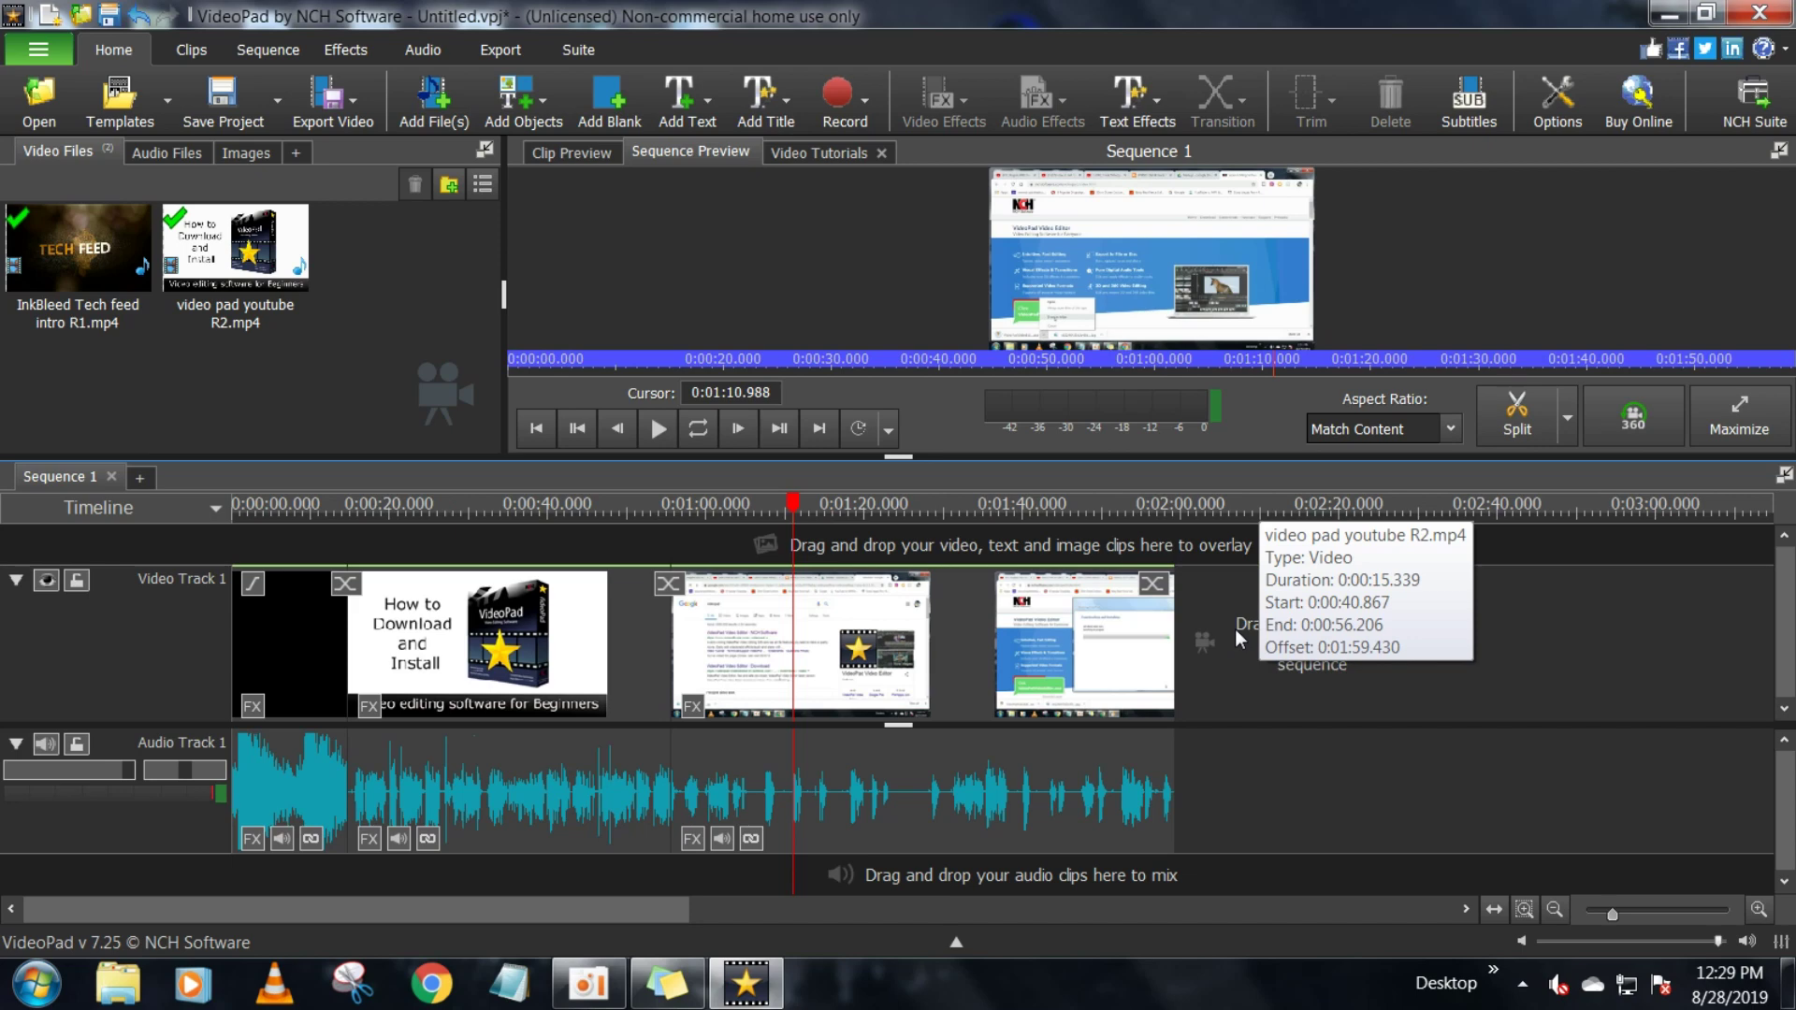
scroll(1082, 692, "up", 3)
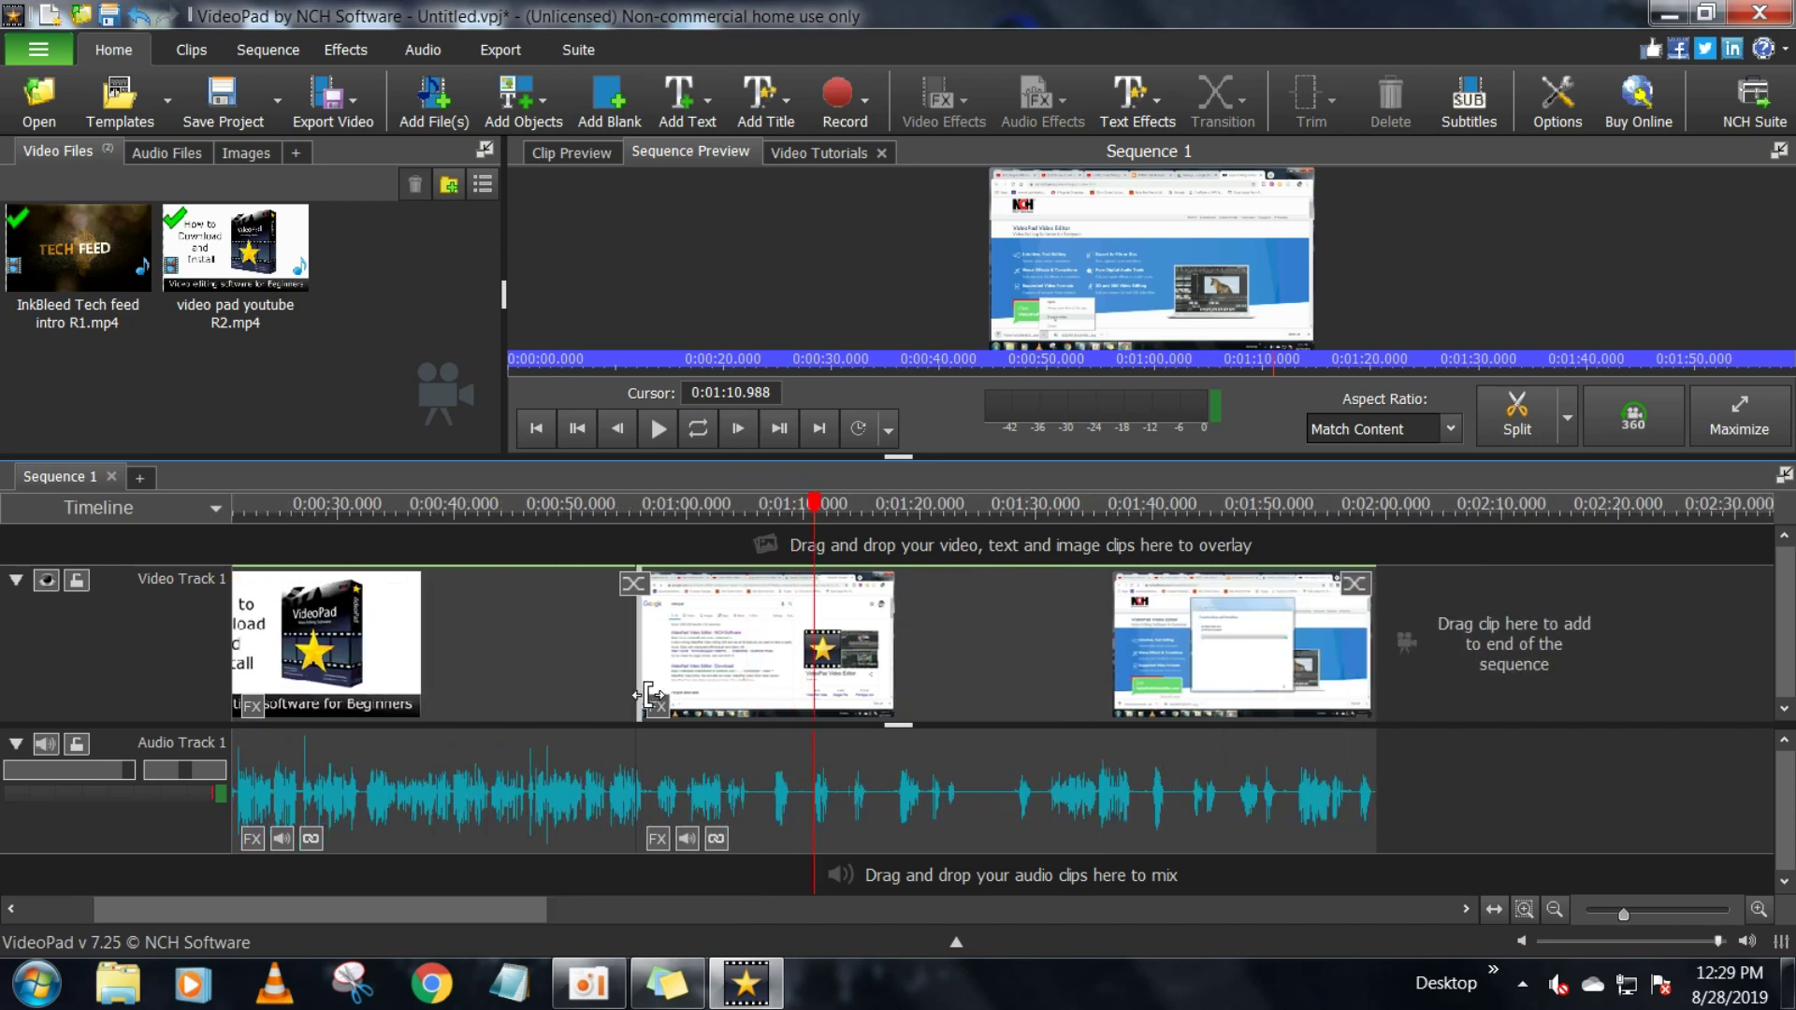
Unlink the audio of the clip that starts on the Google page from its video, and link the two again
scroll(1082, 693, "down", 3)
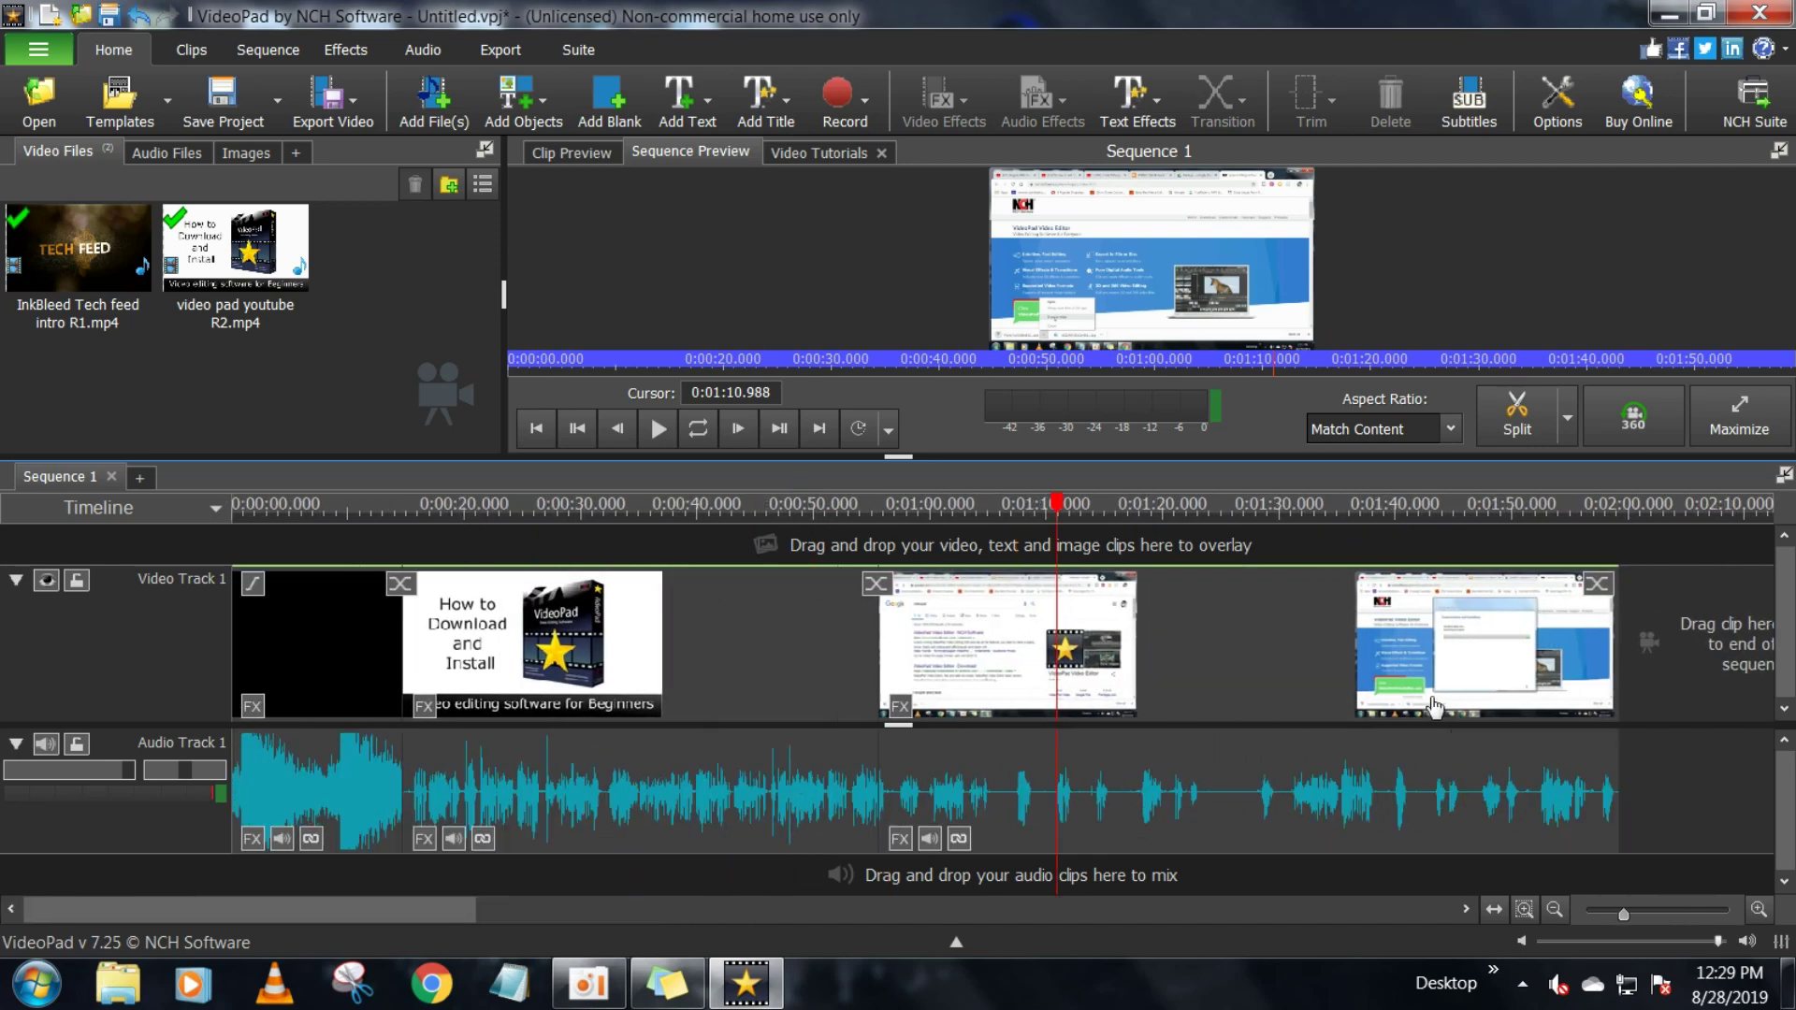
scroll(997, 758, "up", 1)
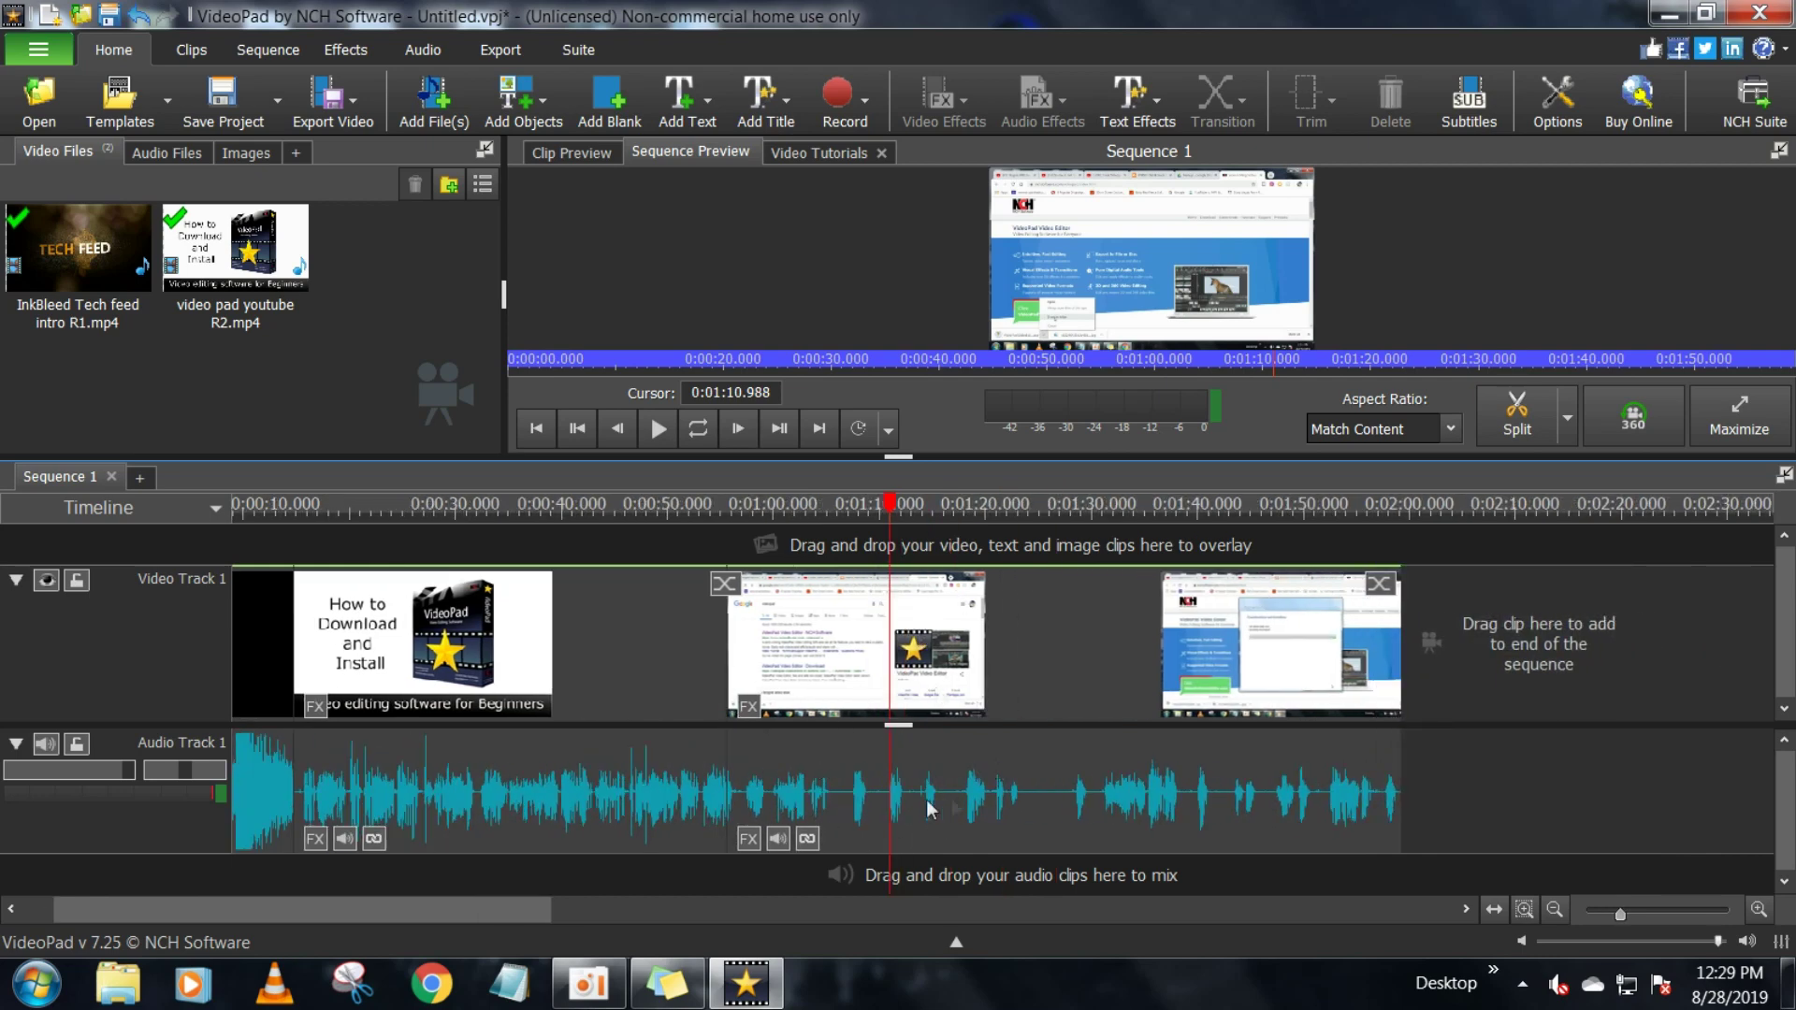
left_click_drag(980, 649, 1190, 642)
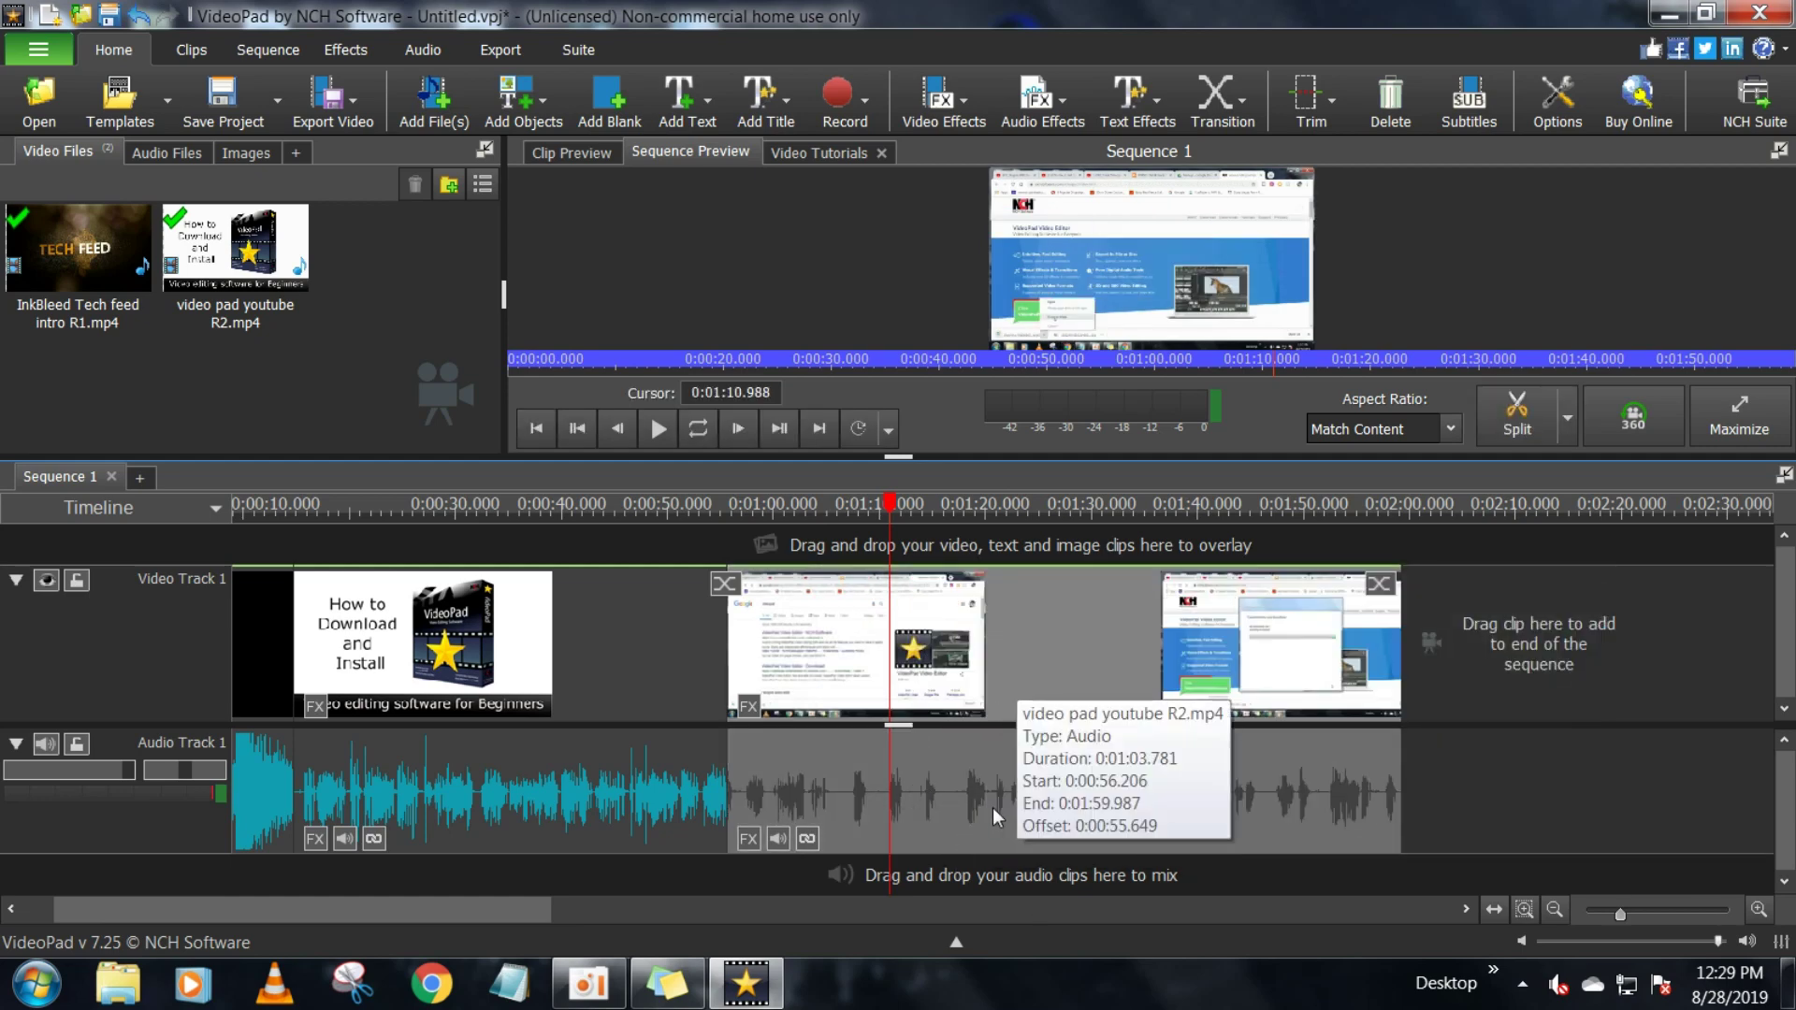
left_click(782, 834)
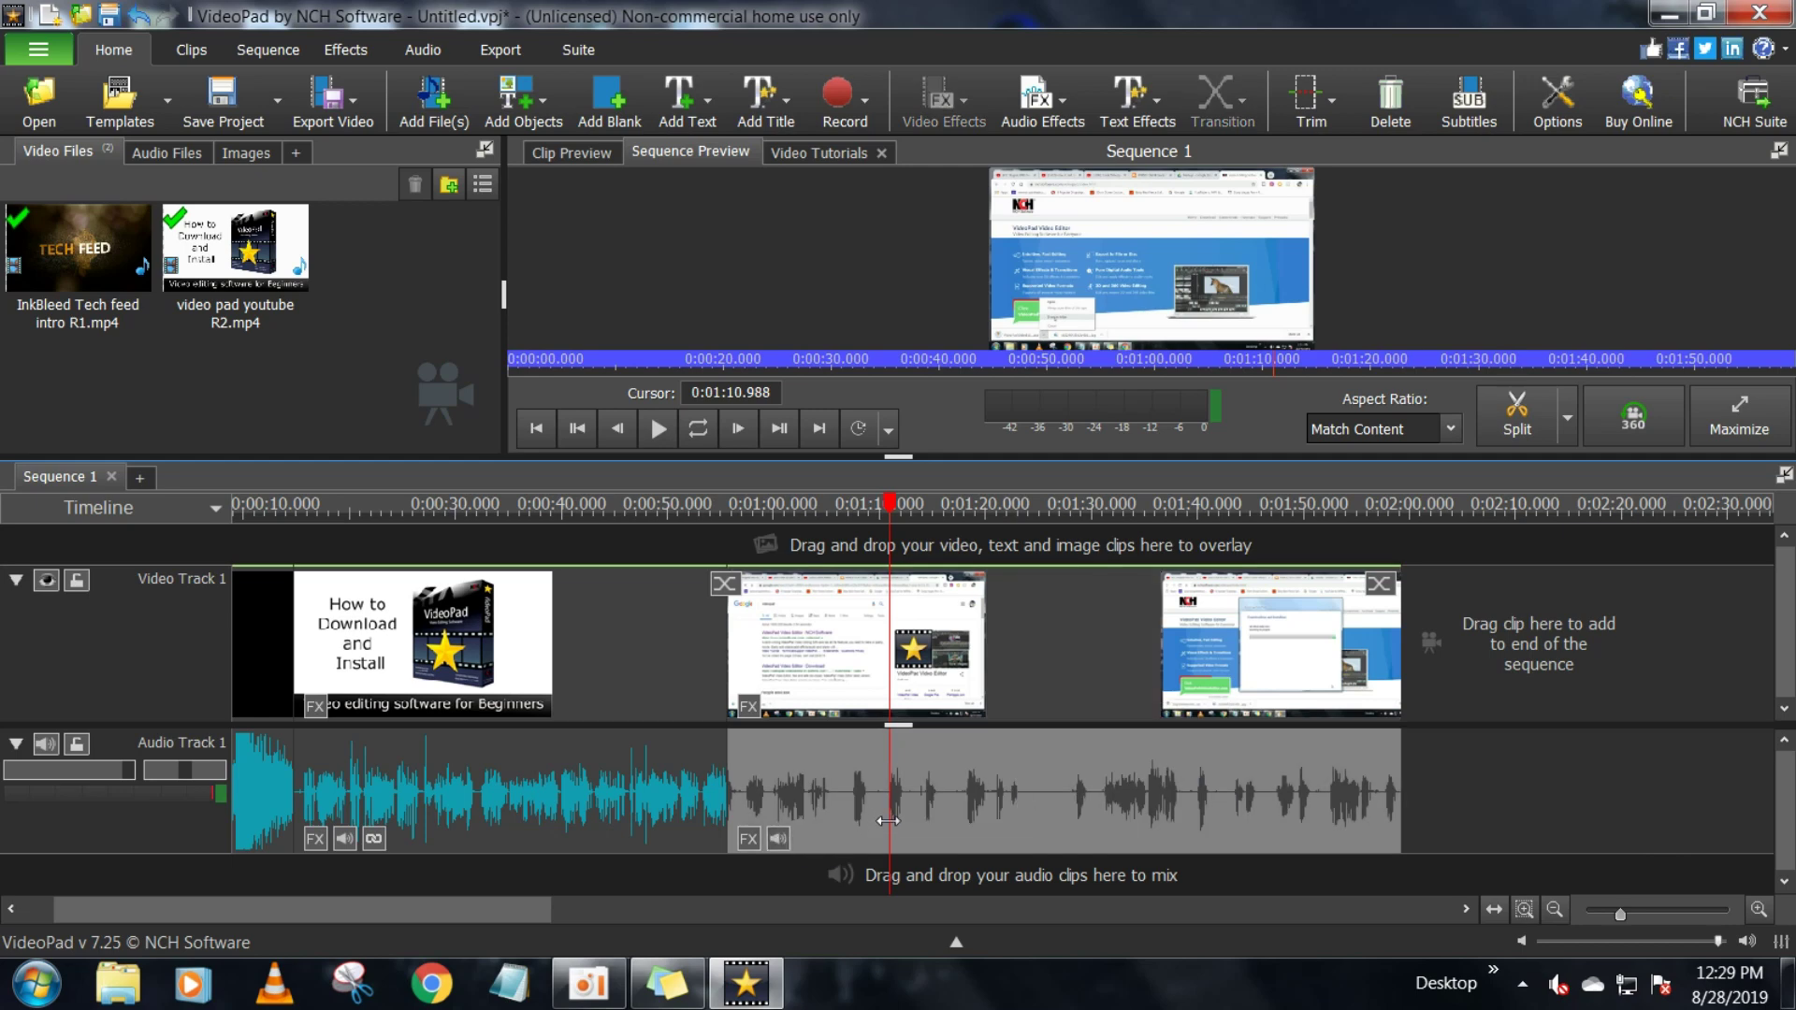
left_click(887, 820)
Mute the audio of the clip that starts on the Google page and lower its clip volume to about half
left_click(777, 840)
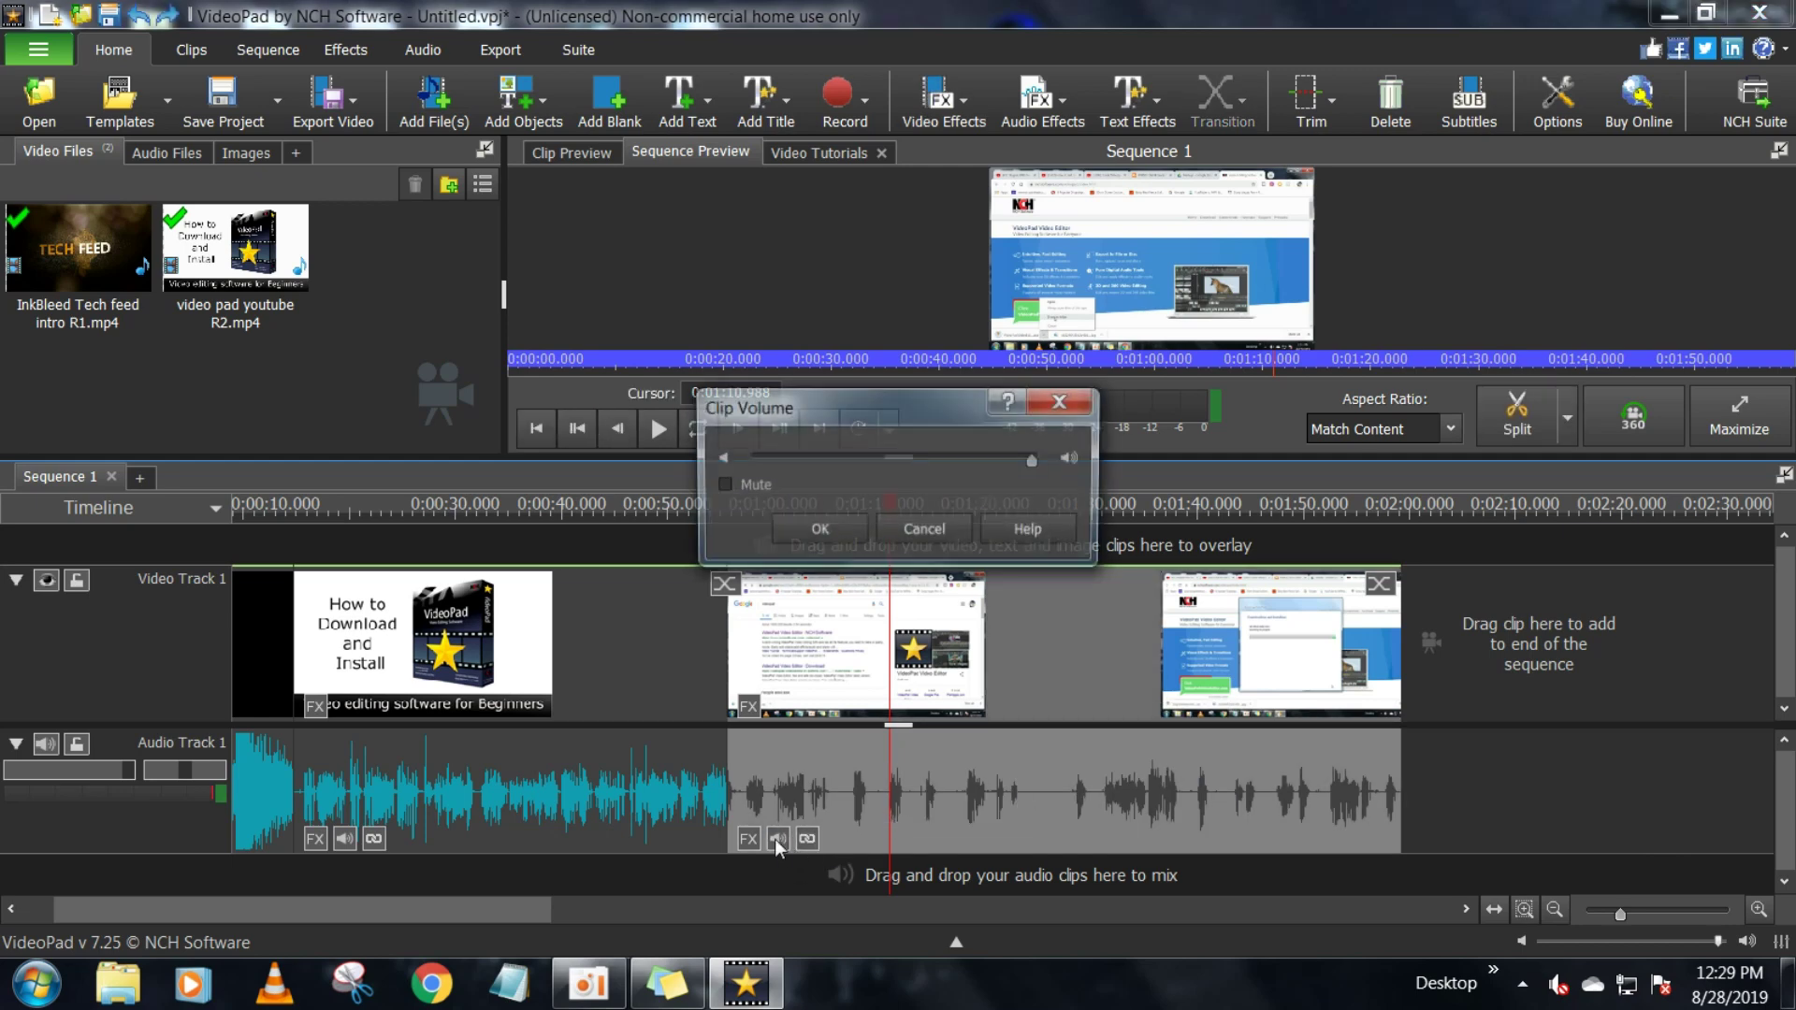
left_click(820, 527)
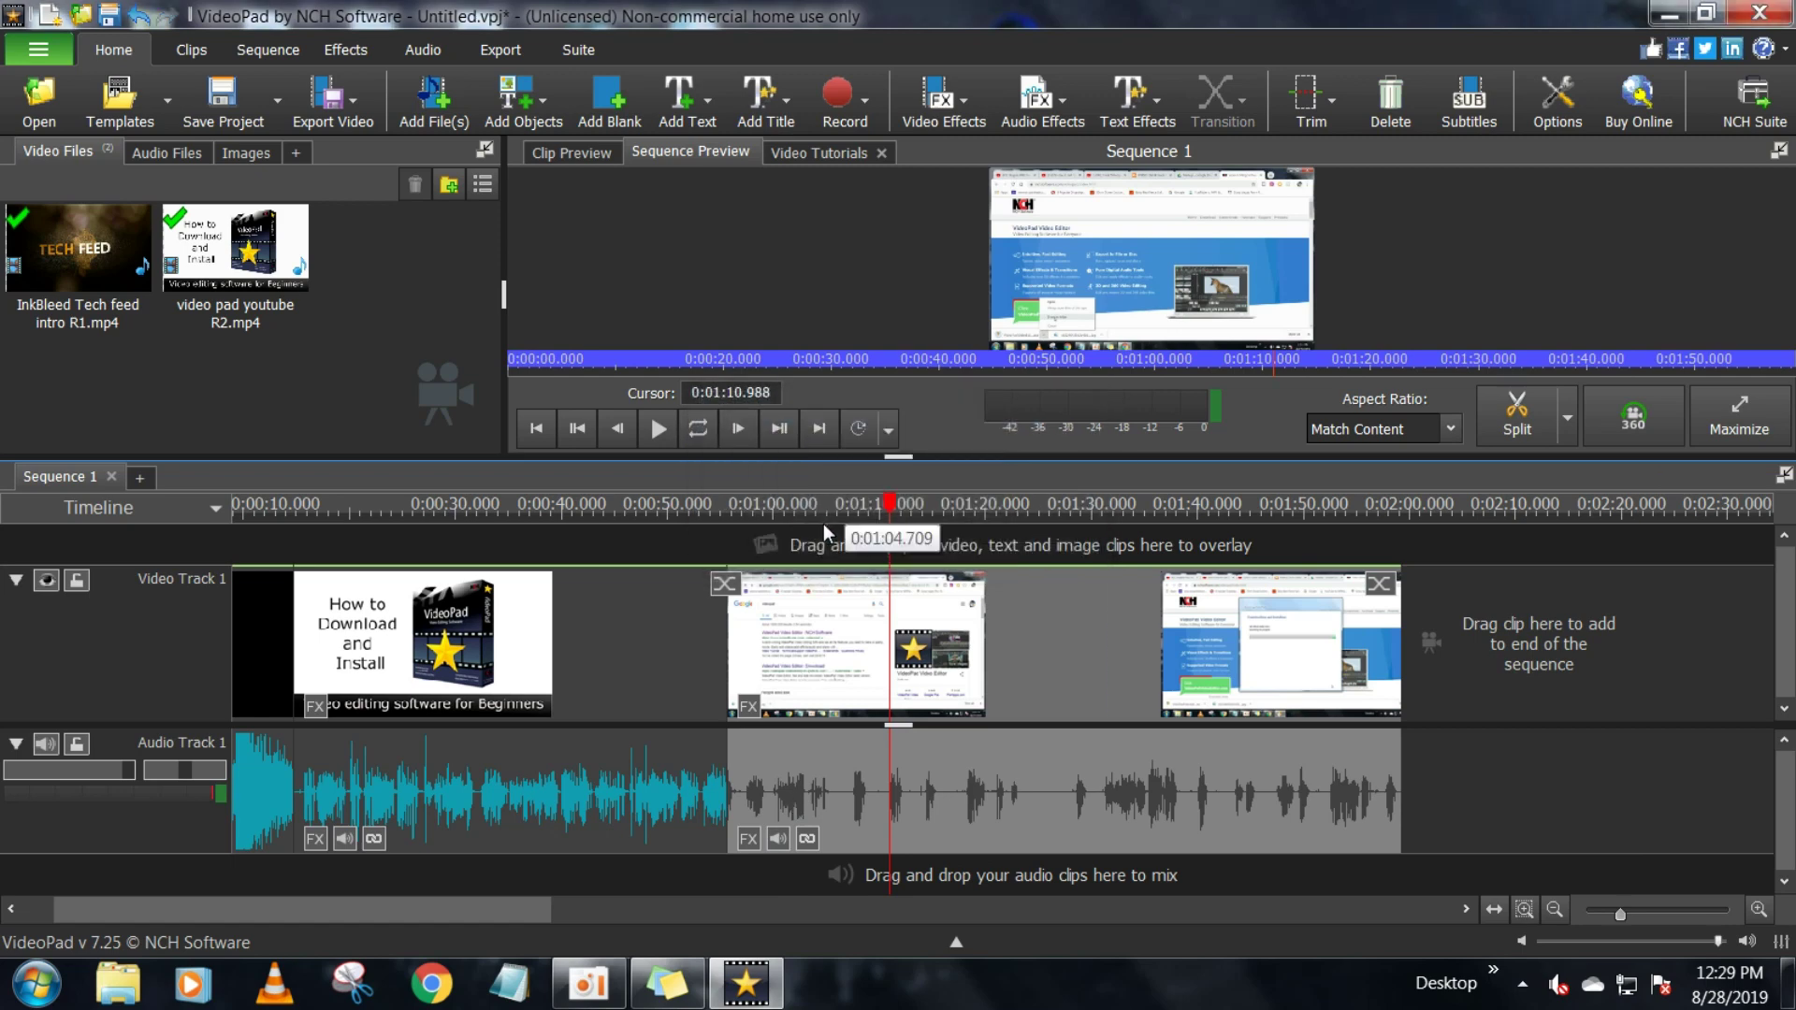
left_click(783, 839)
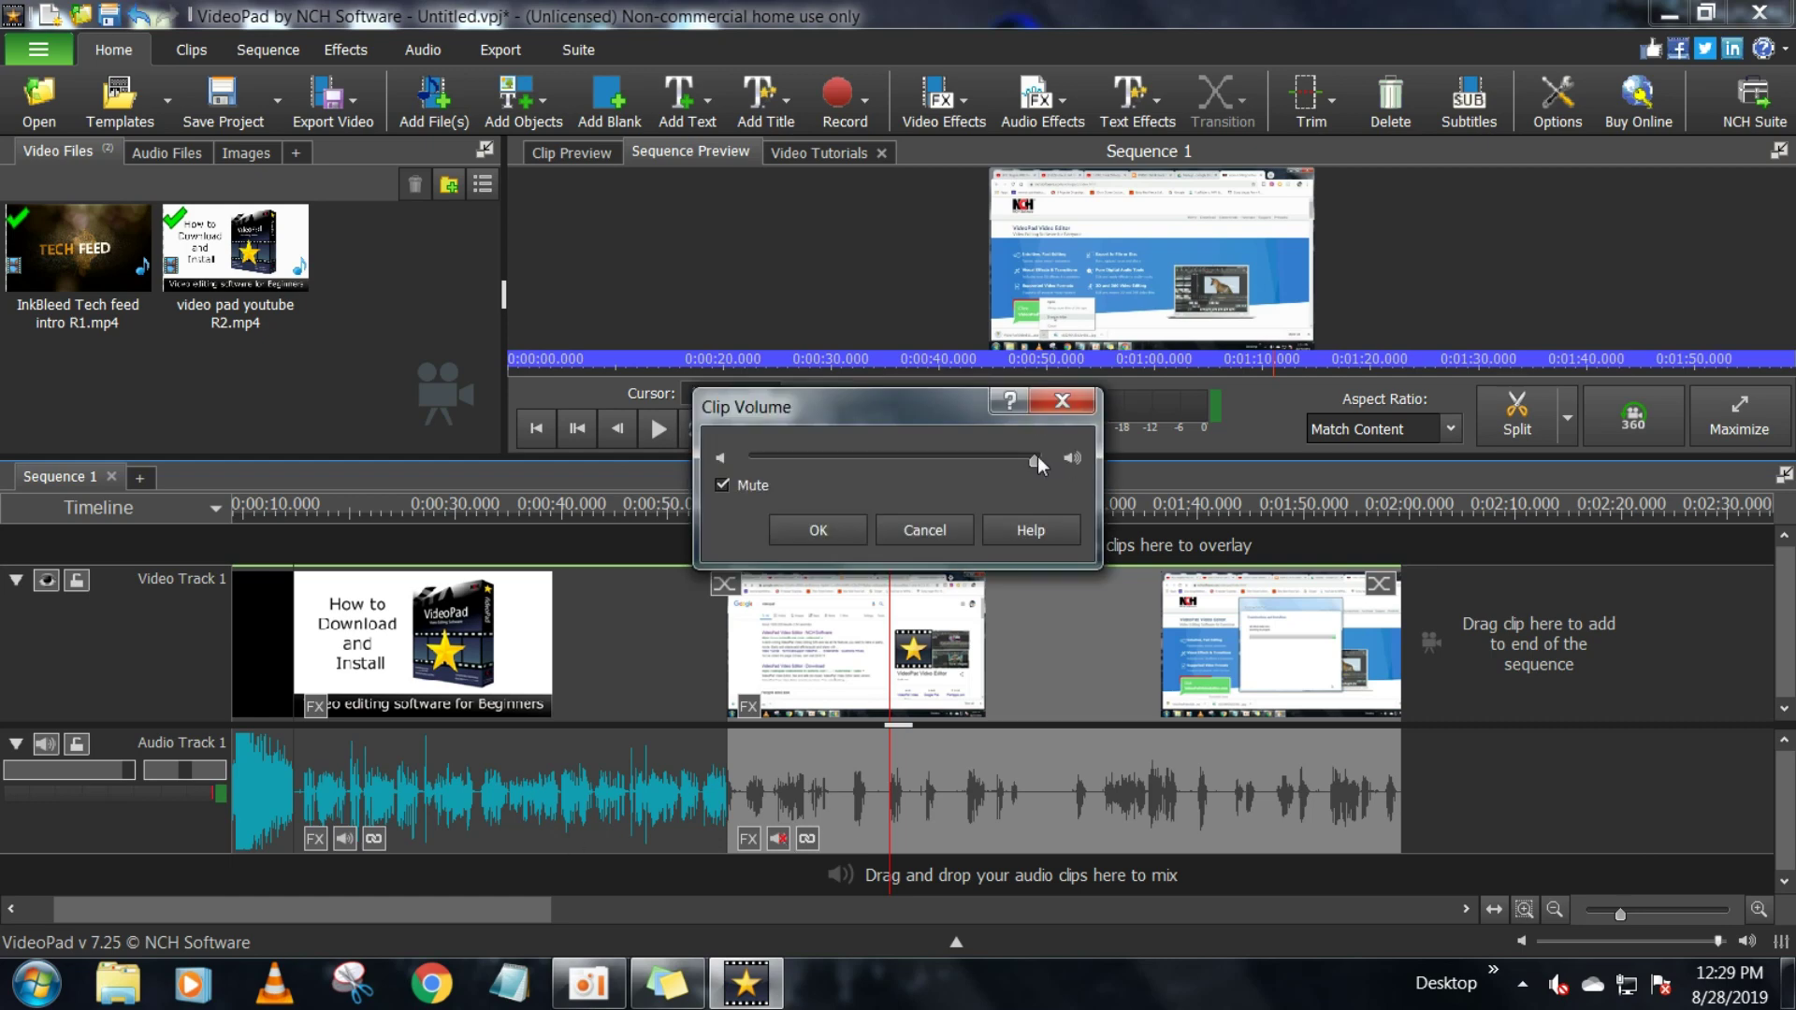
left_click_drag(1031, 463, 896, 459)
left_click(834, 527)
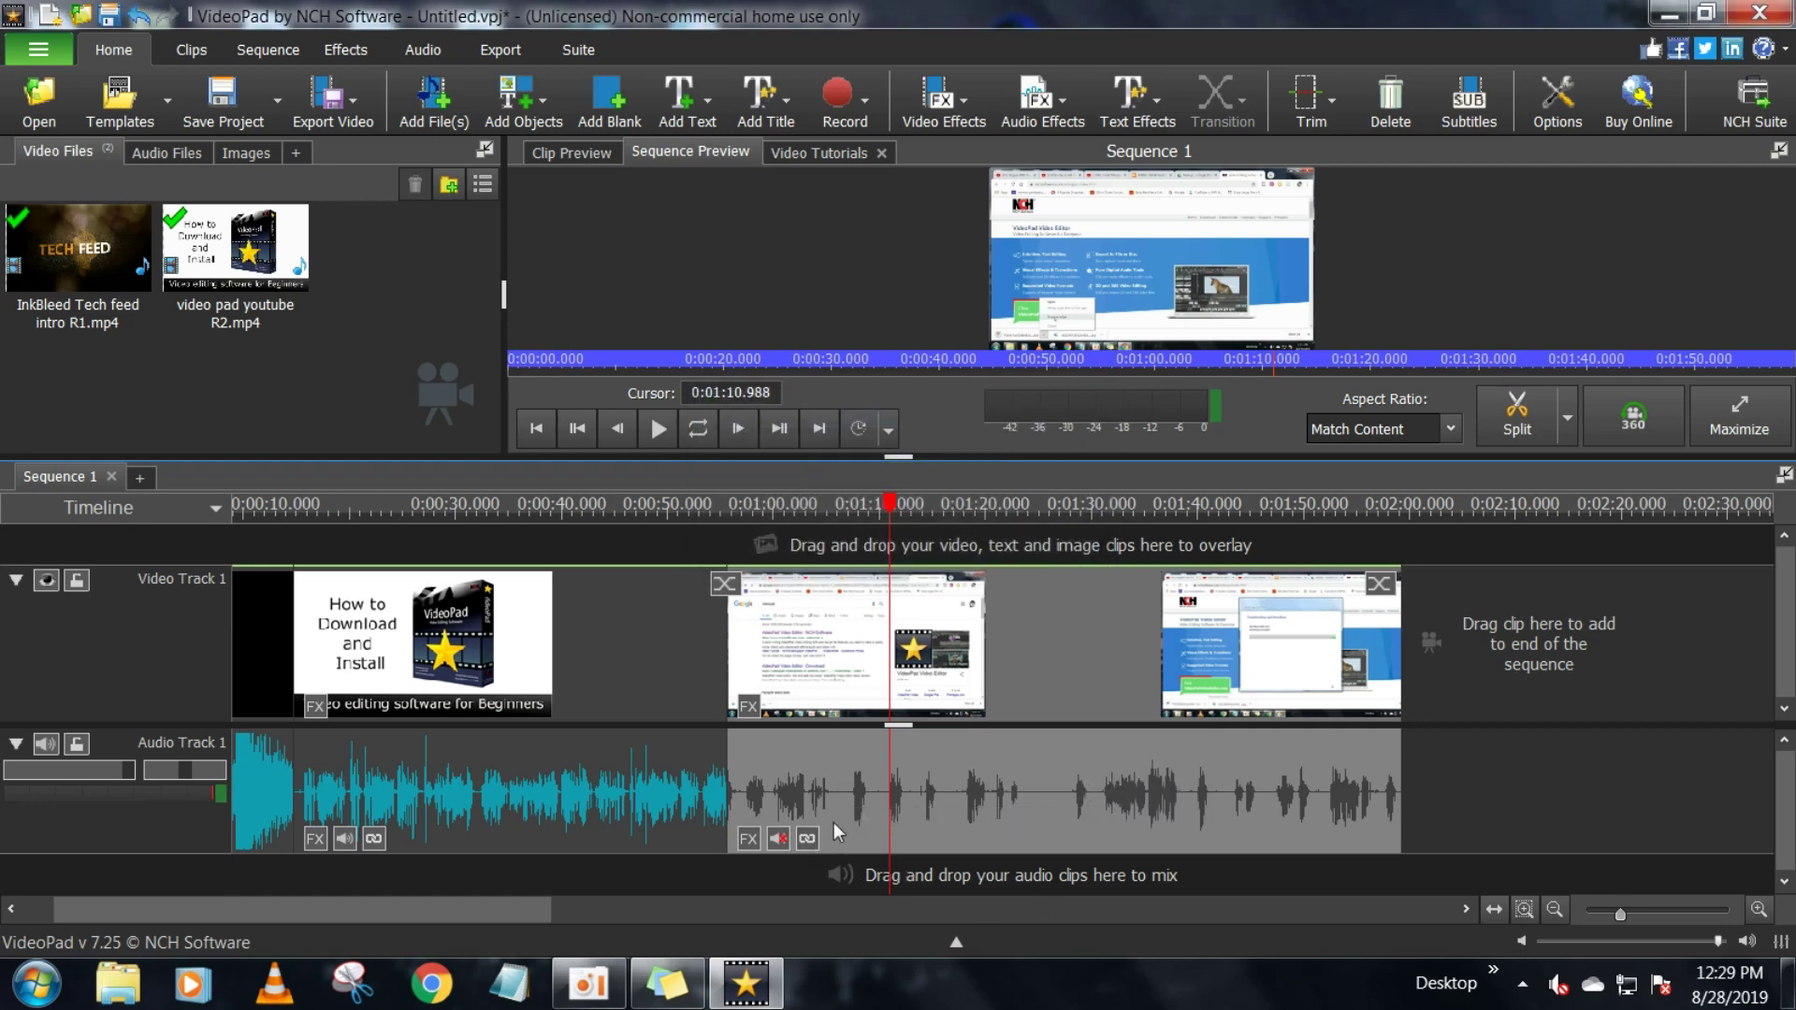
Unlink the muted audio from its video, shift it to offset 0:01:04.763 and delete it from Audio Track 1
left_click(803, 839)
left_click_drag(954, 781, 1049, 766)
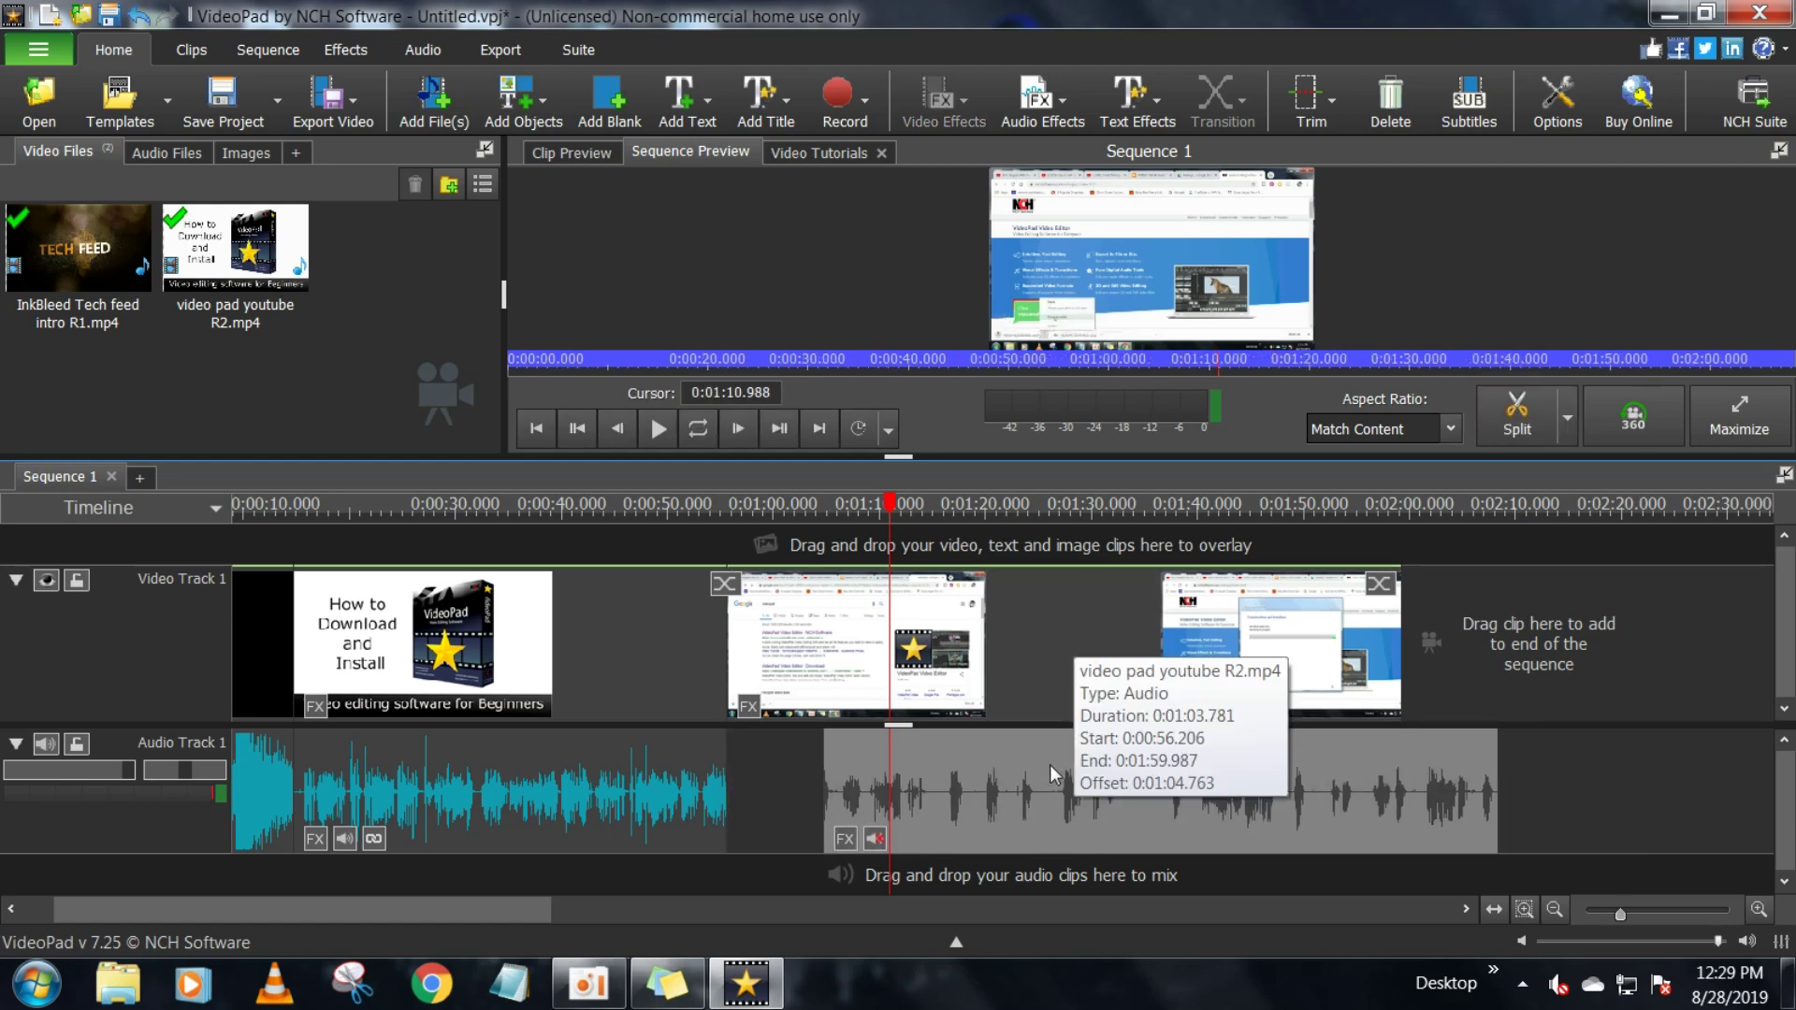
key("Delete")
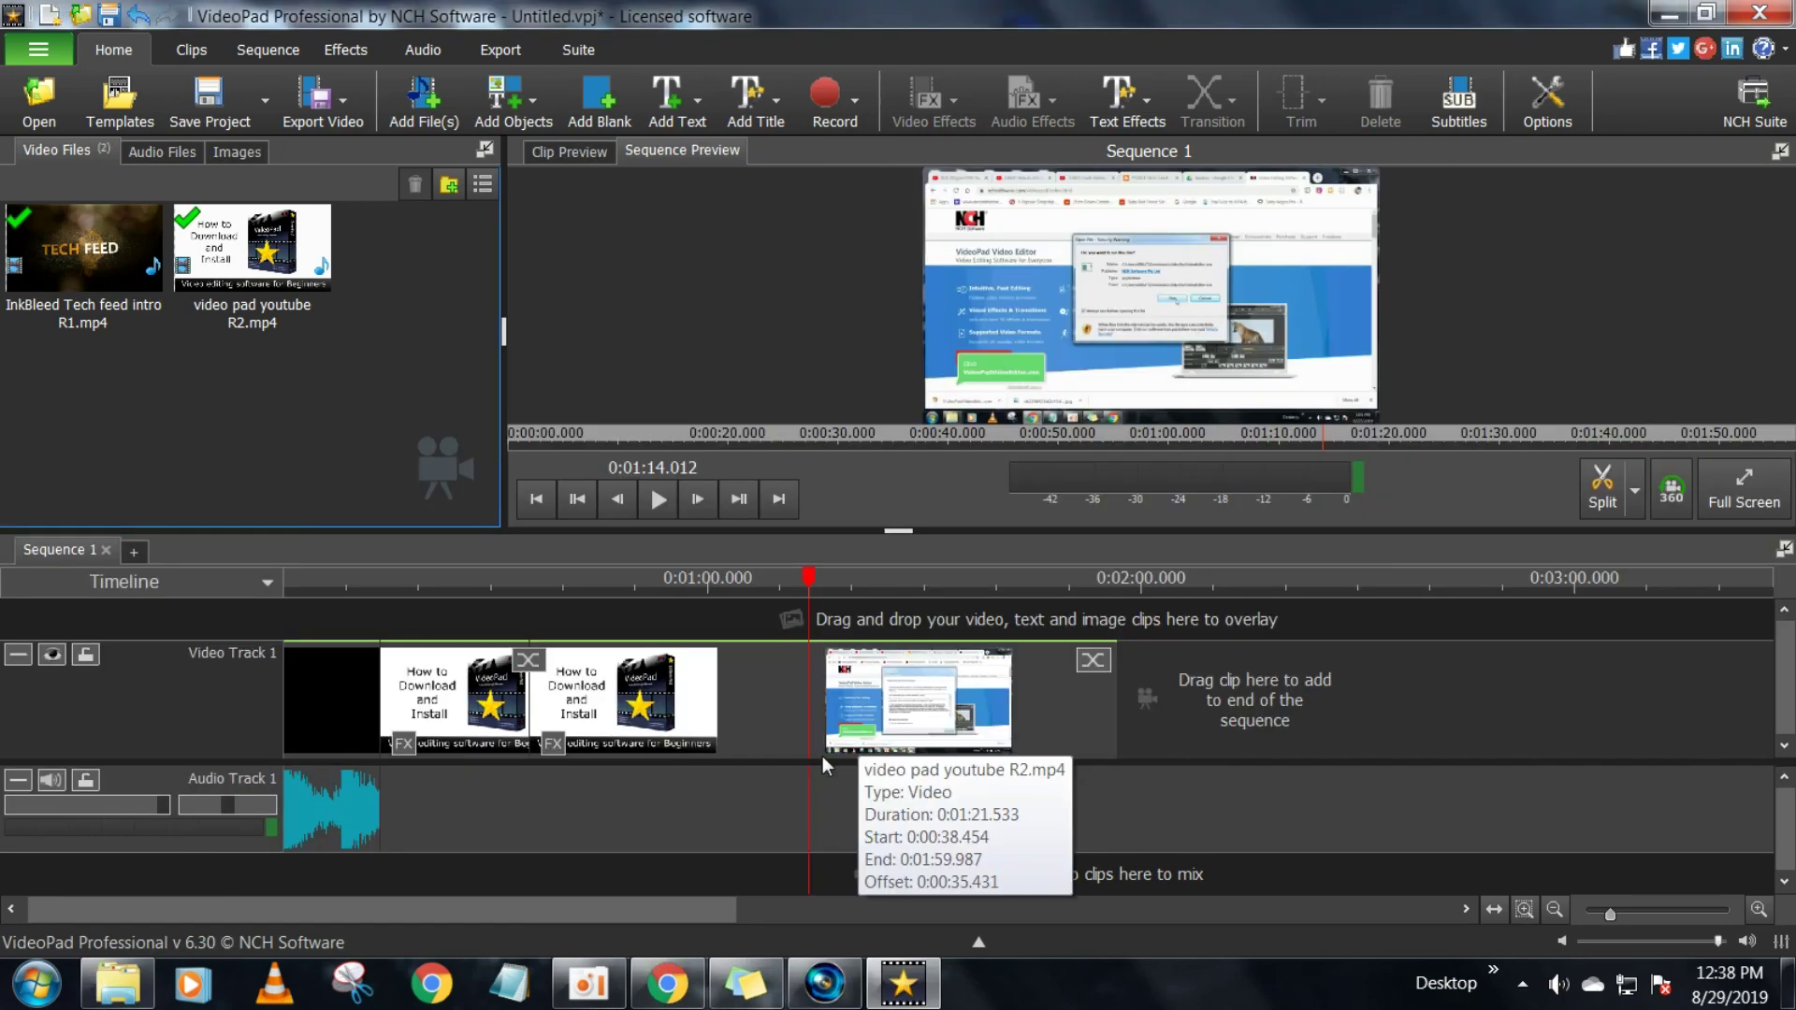
left_click(684, 807)
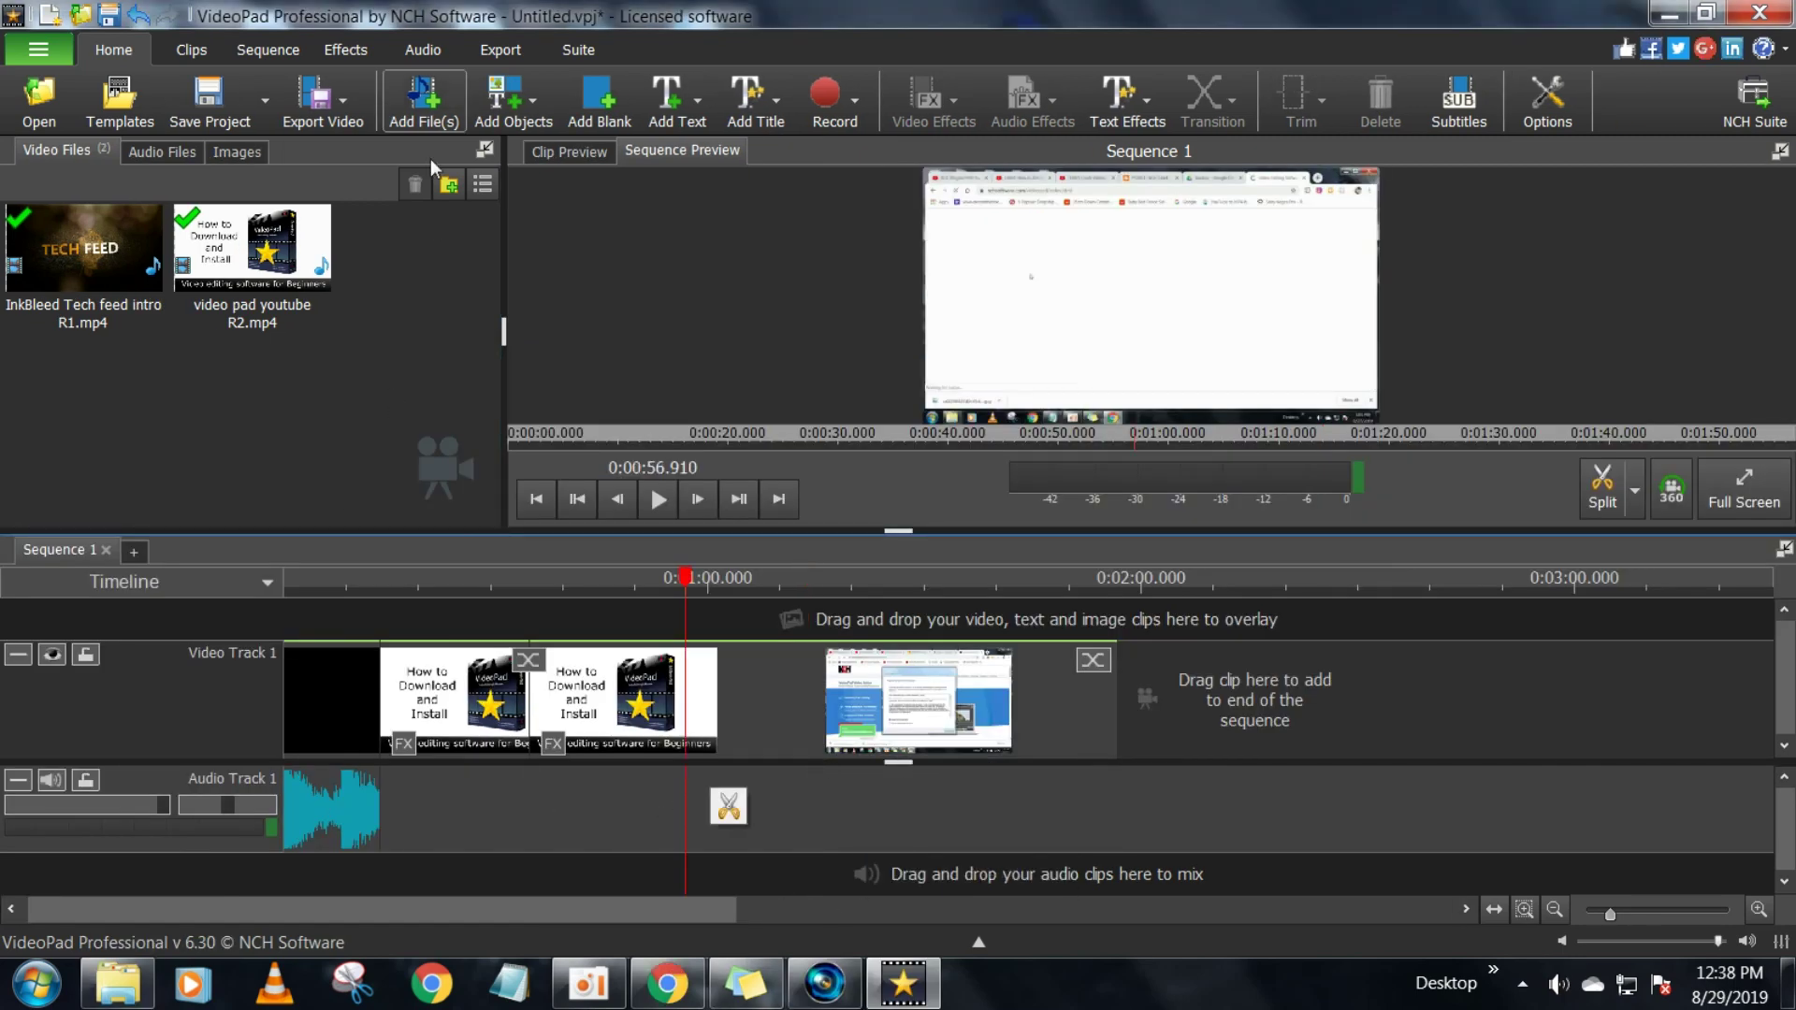
left_click(433, 114)
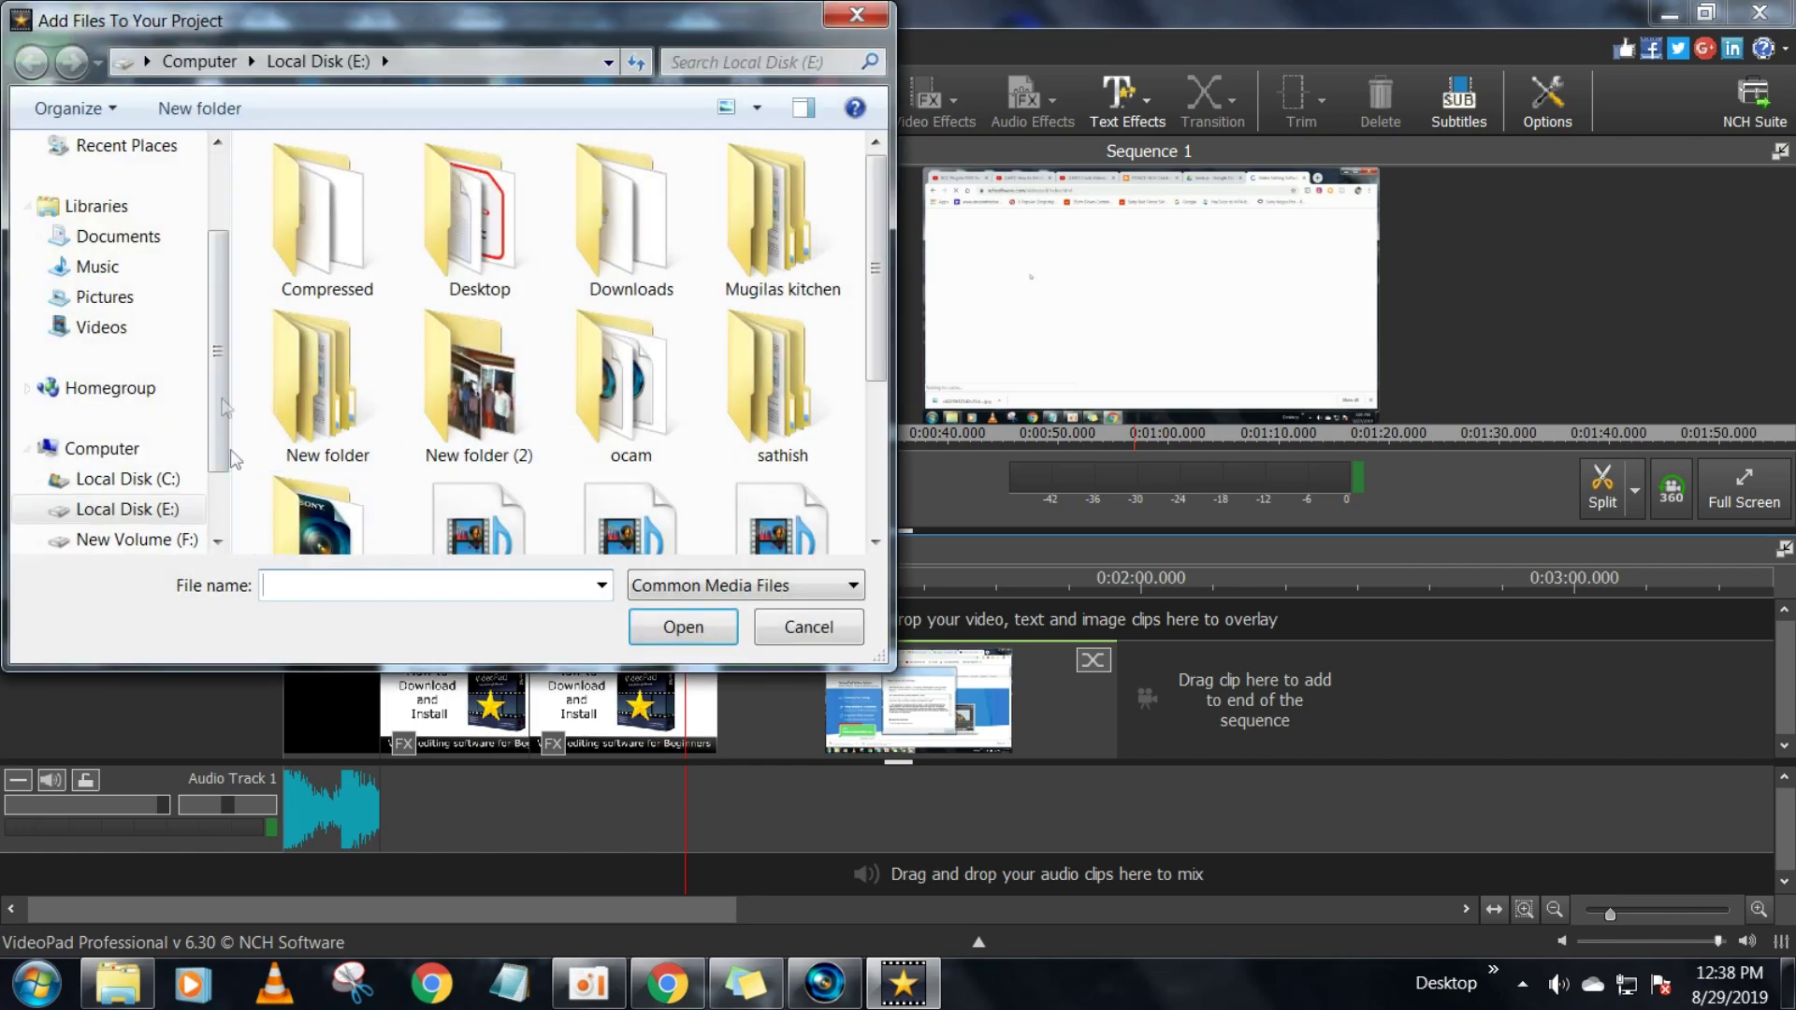
left_click_drag(728, 52, 753, 53)
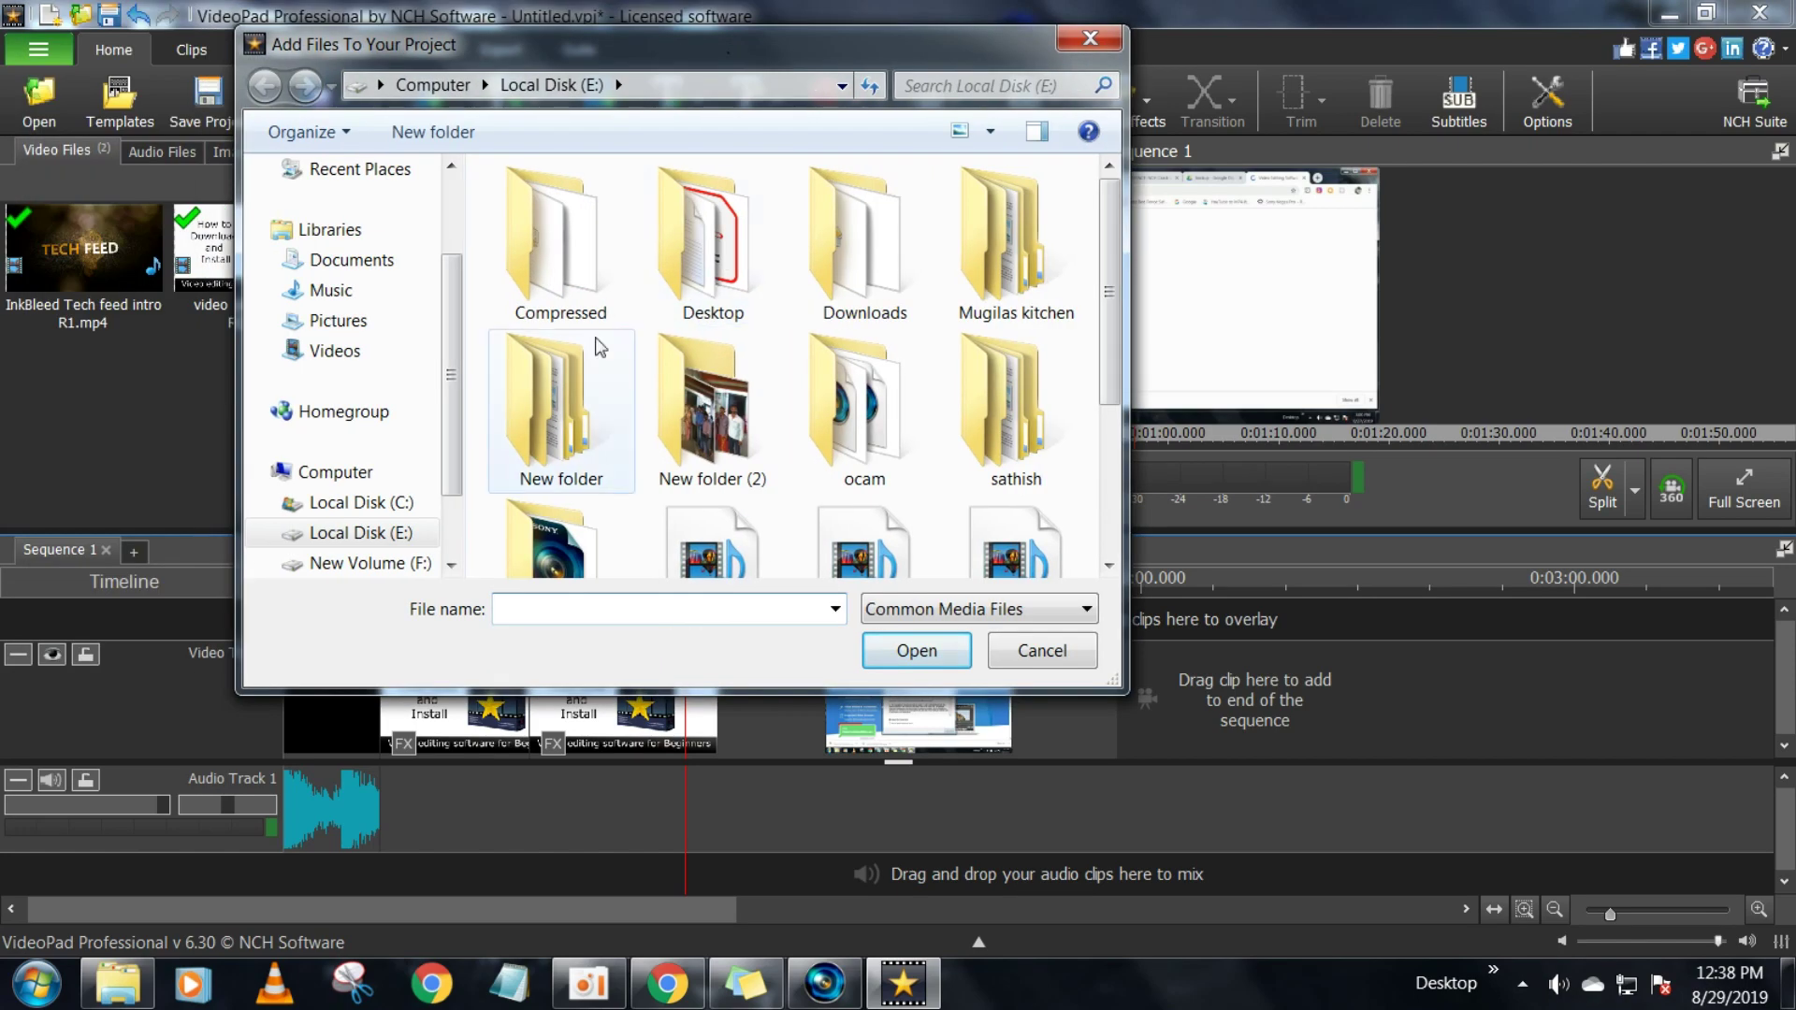
scroll(451, 421, "down", 1)
left_click(1041, 393)
scroll(1041, 393, "down", 3)
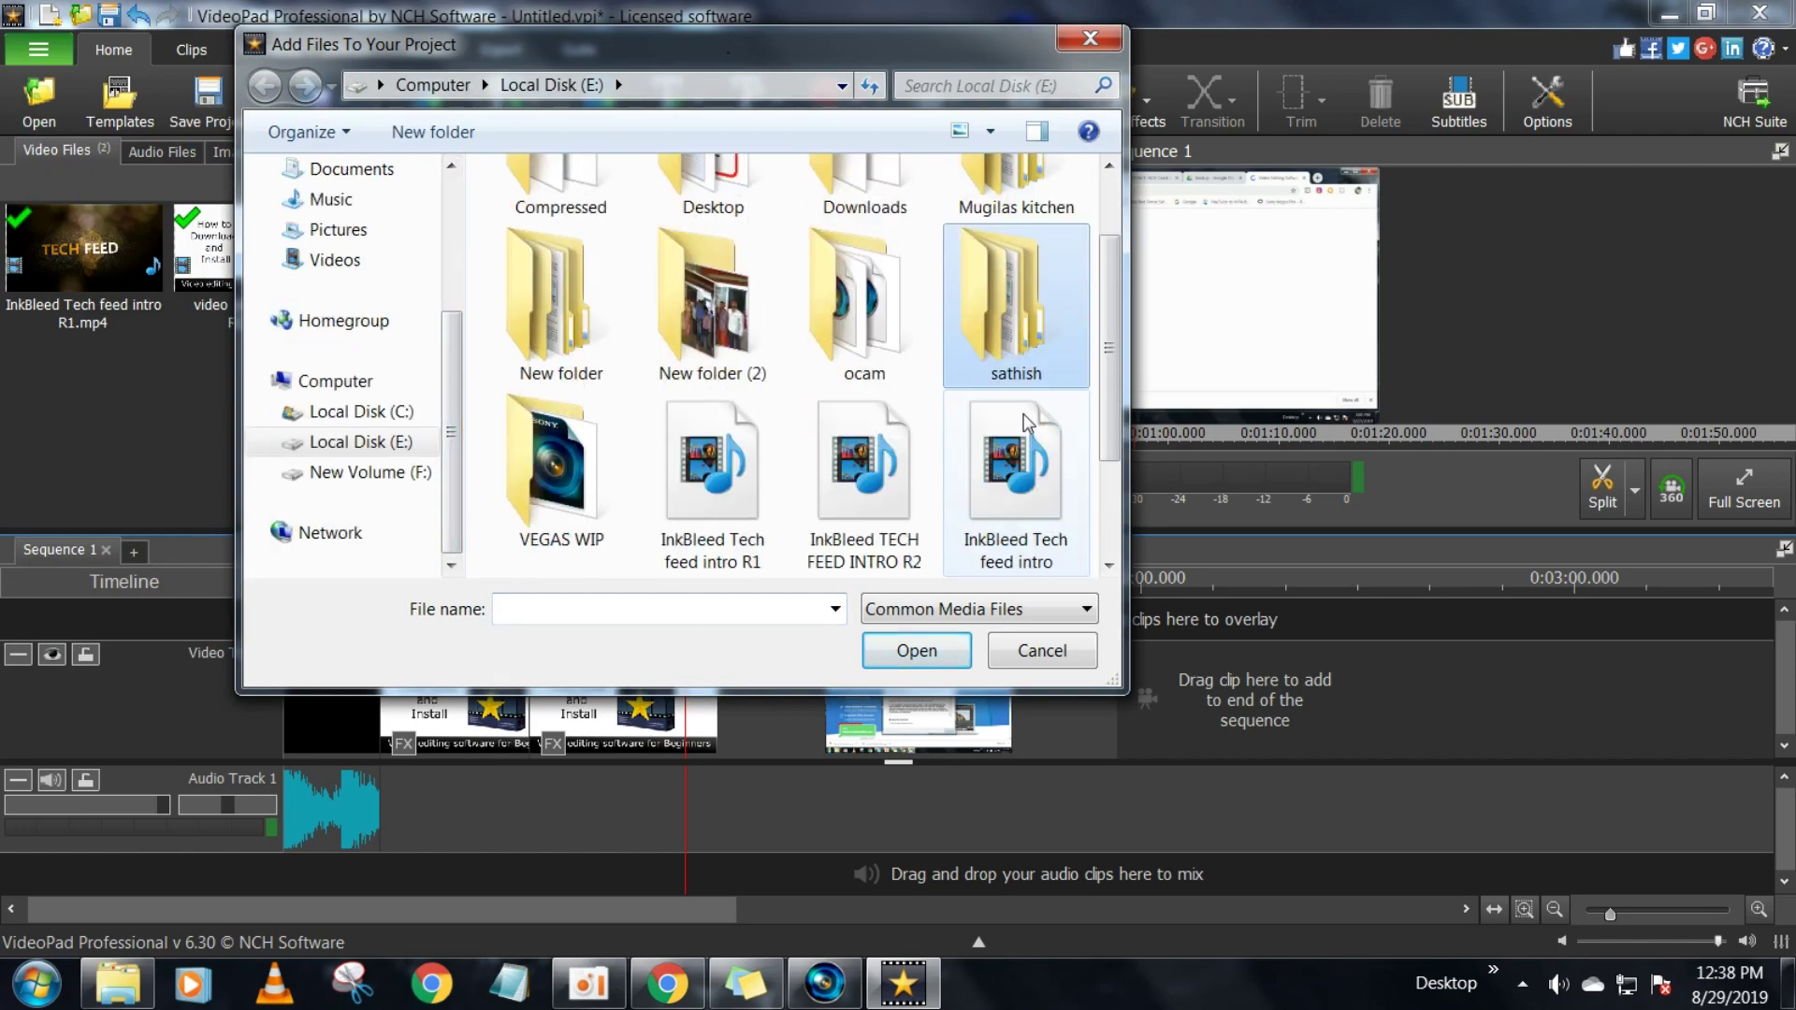
left_click(1038, 651)
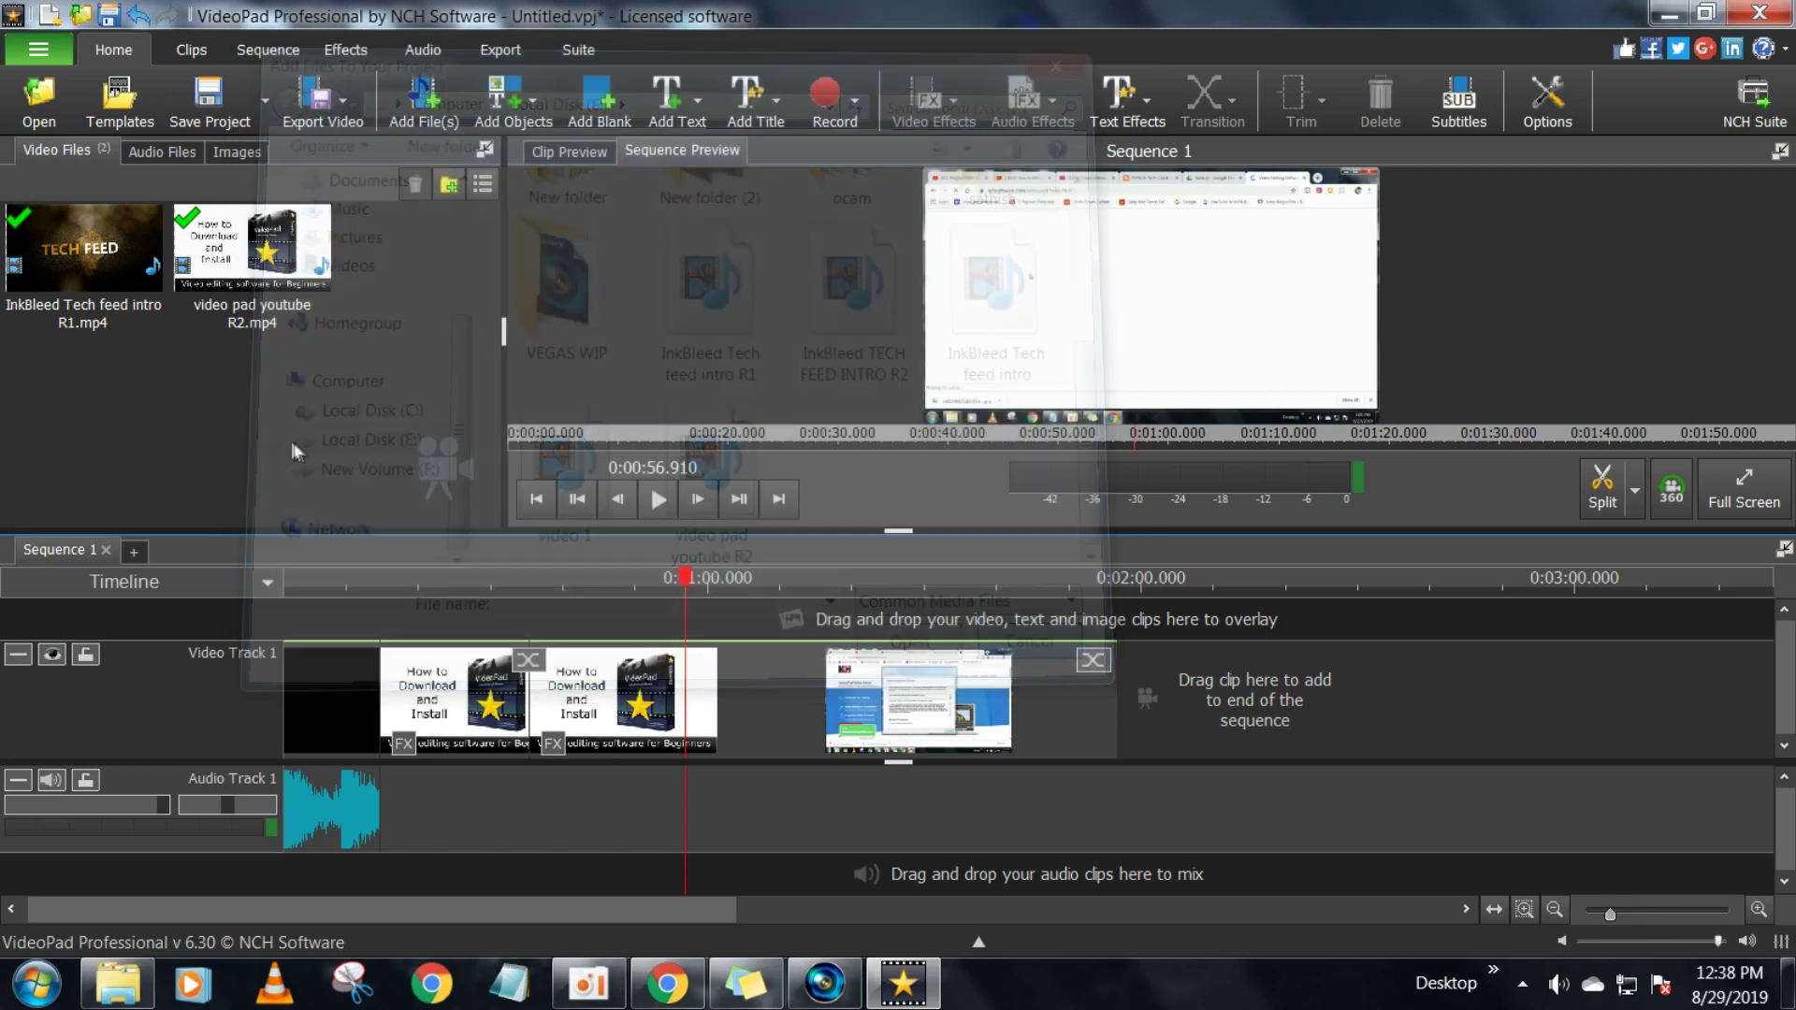
left_click(182, 153)
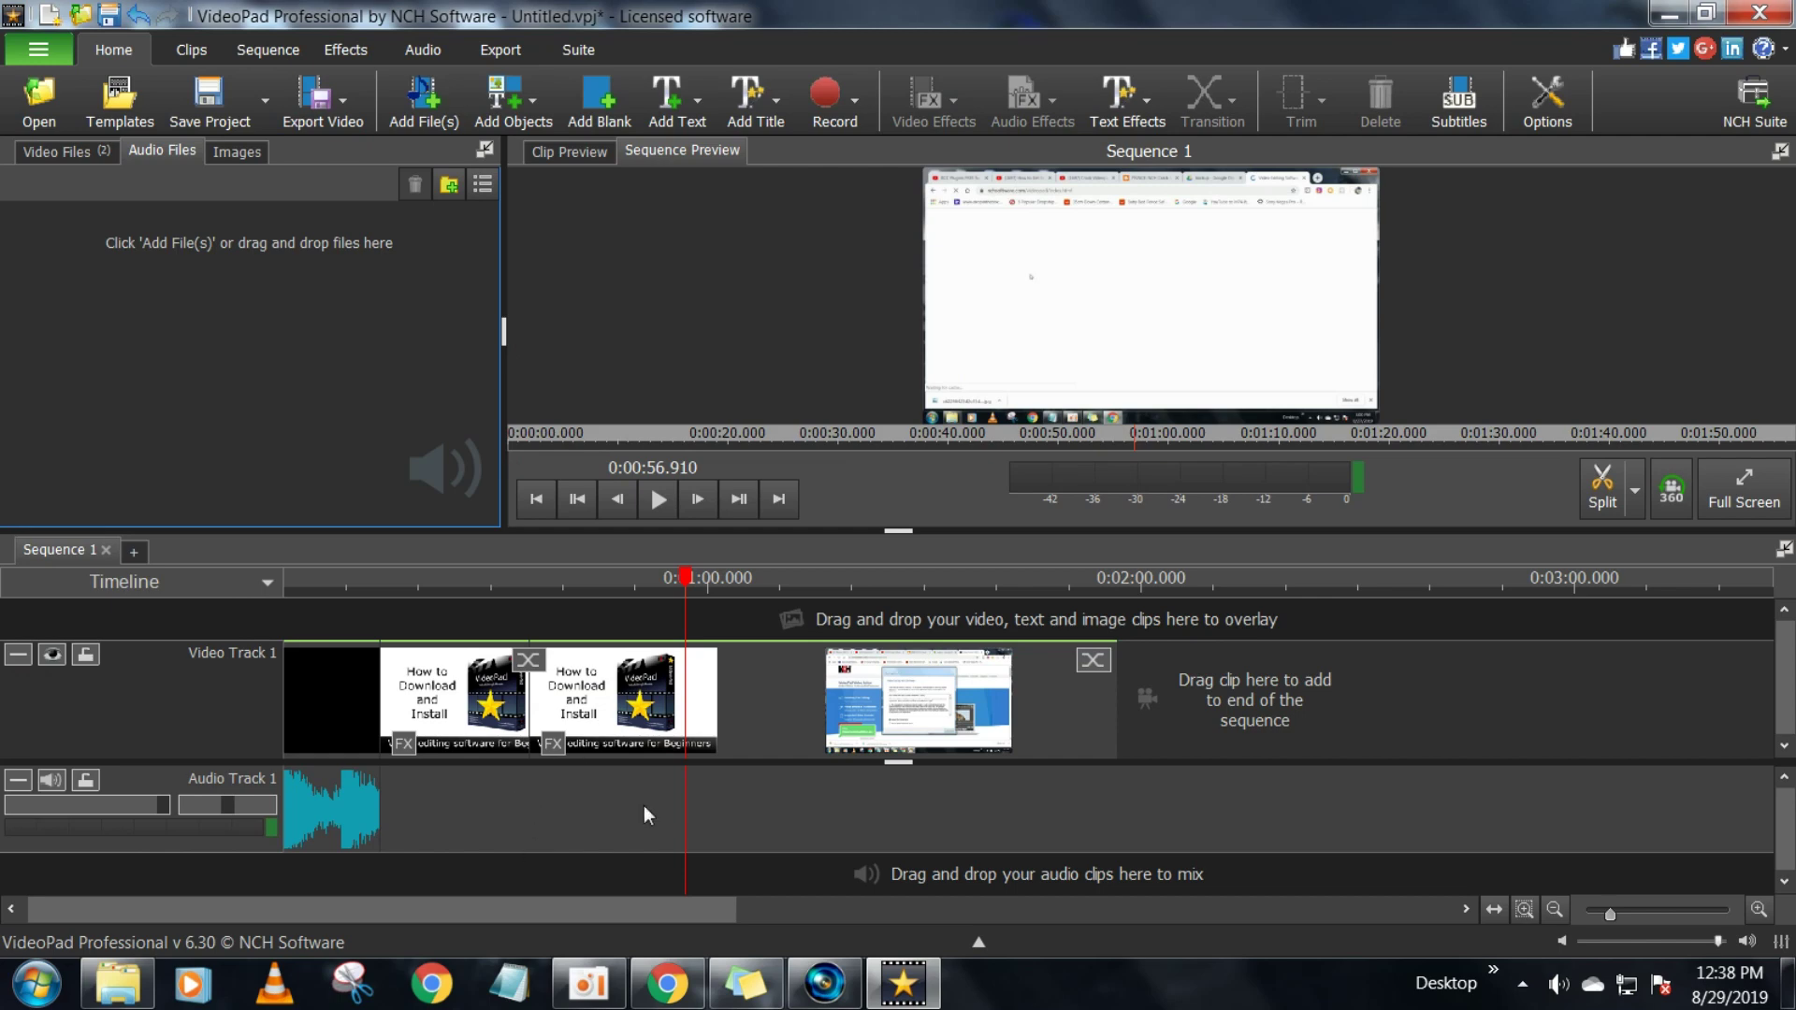
Add a simple text clip at the end of the sequence, at 0:01:56.964
left_click(1121, 606)
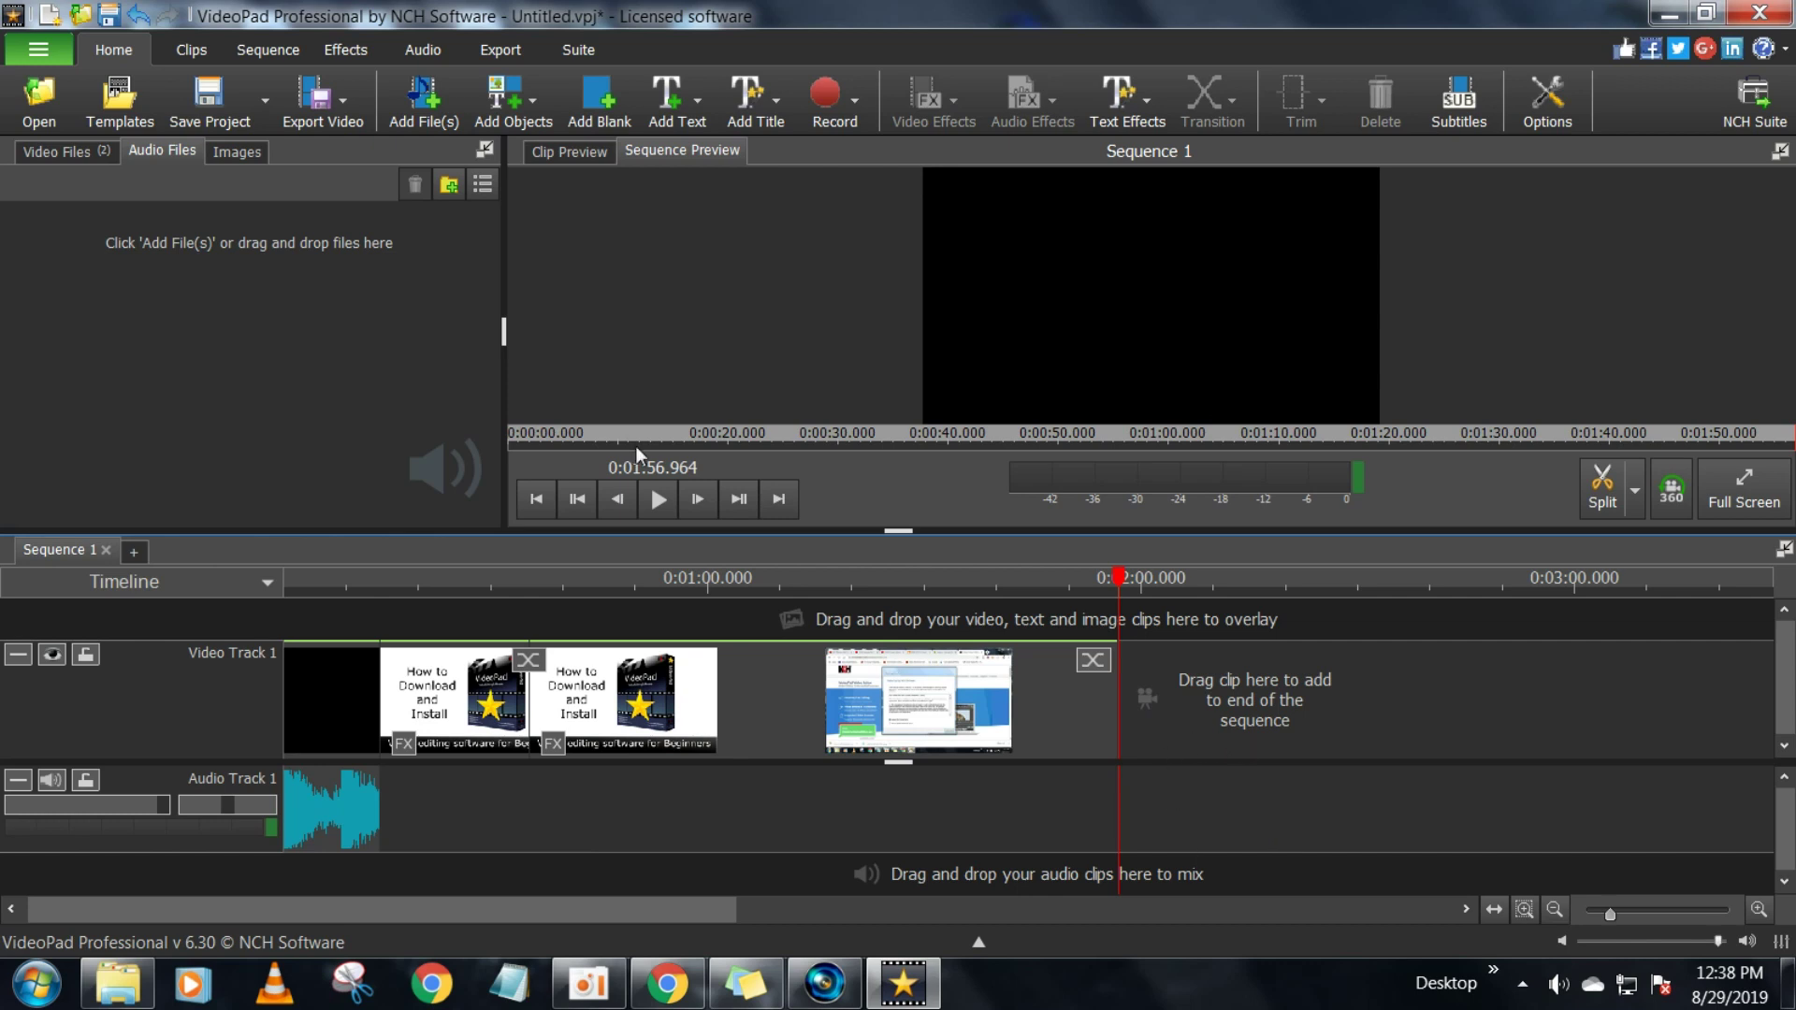
left_click(510, 112)
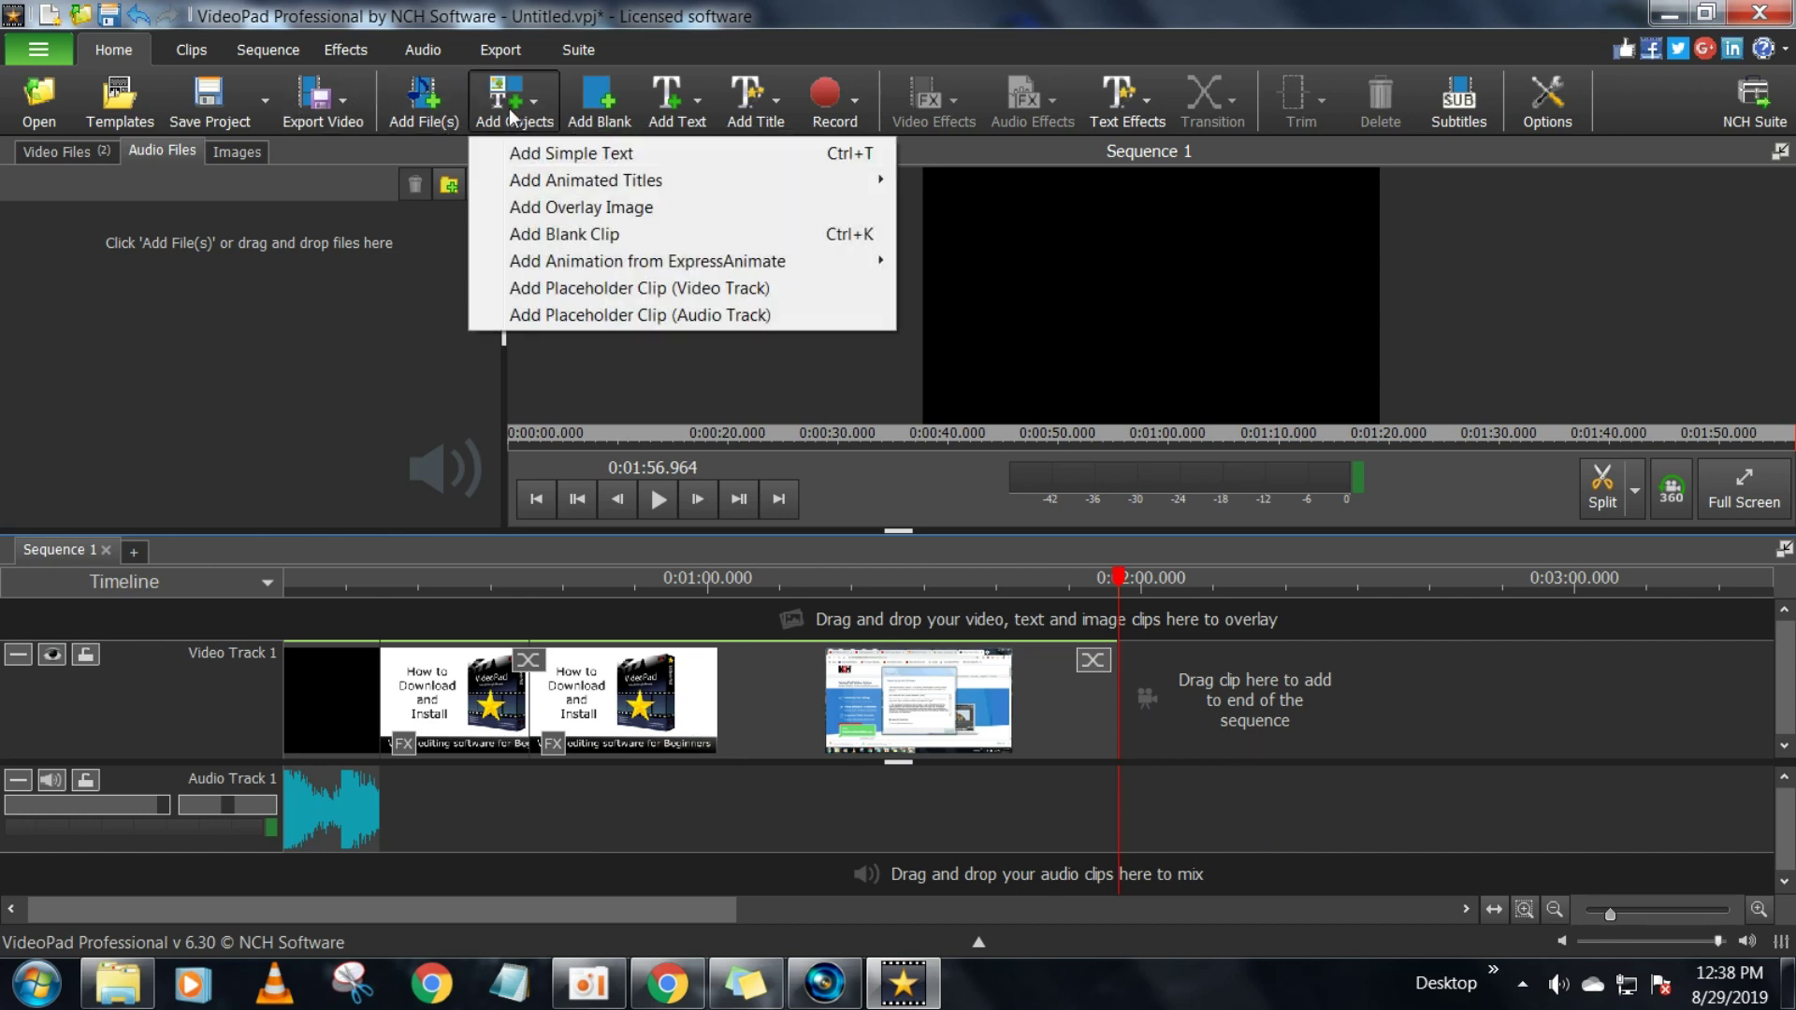
left_click(604, 153)
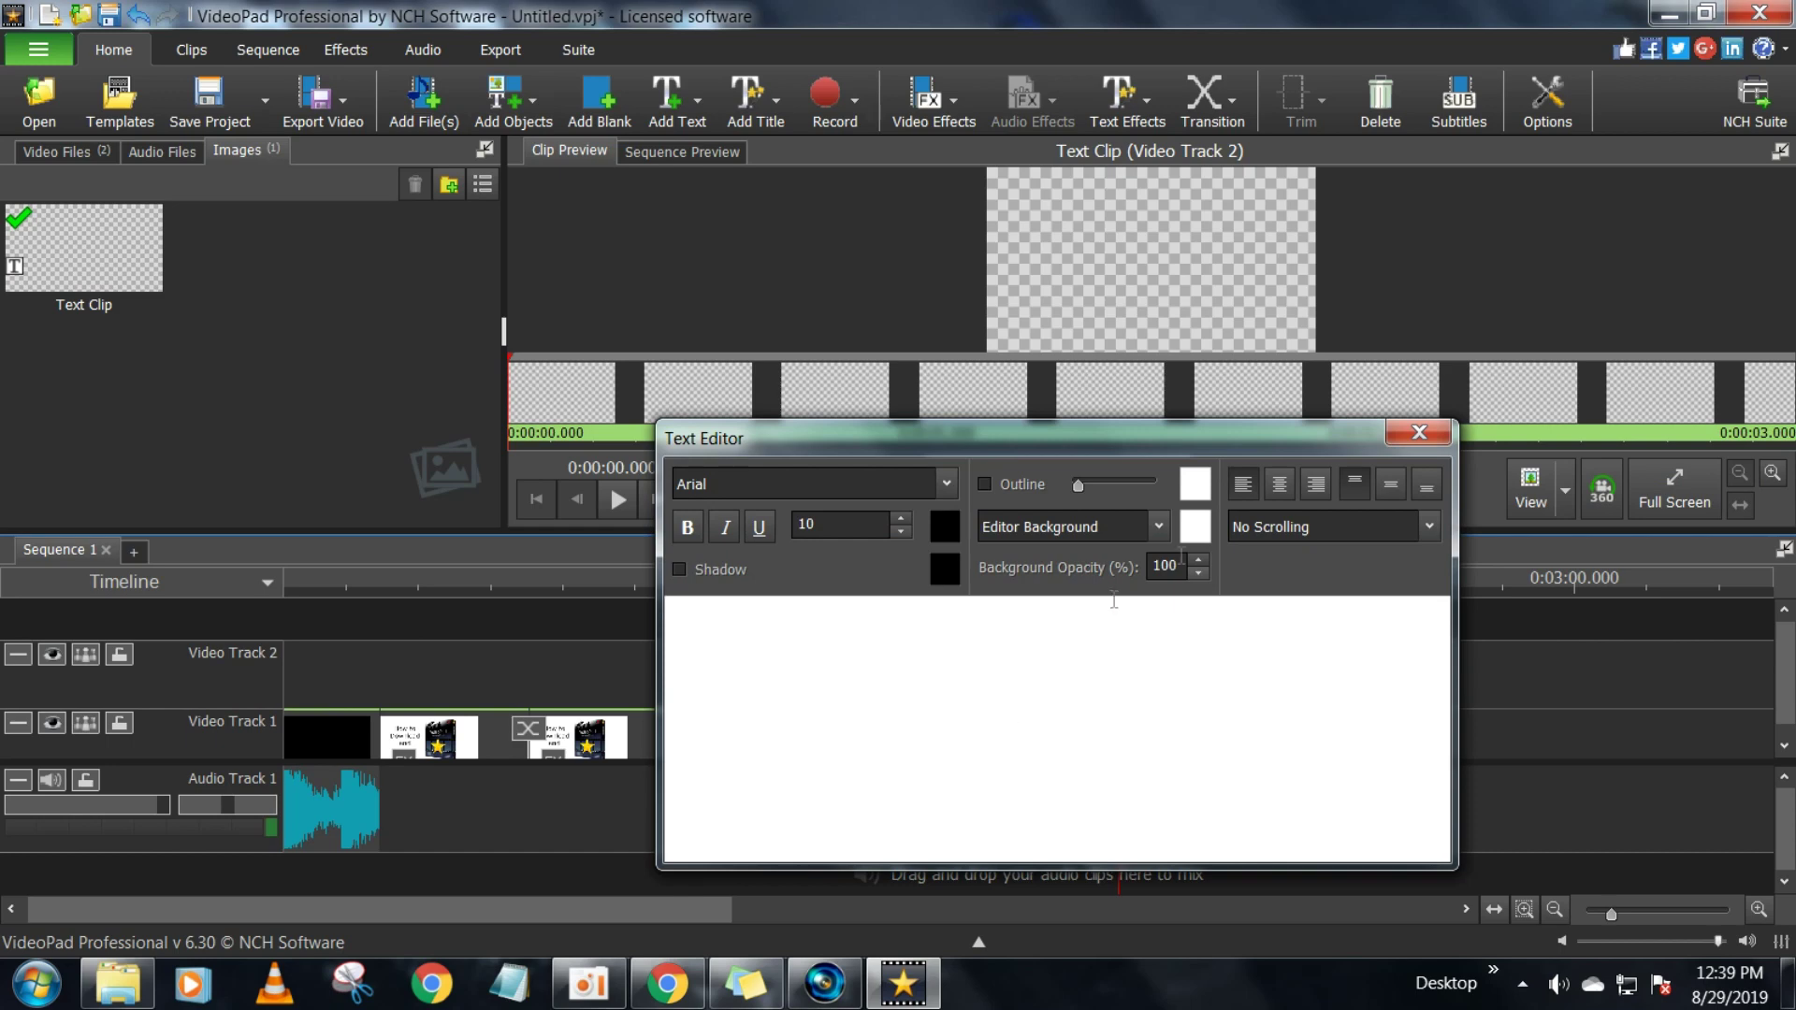
Set the text clip's editor background to near-black 0a0404 and its font colour to near-white fff5f5
left_click(1203, 538)
left_click(832, 446)
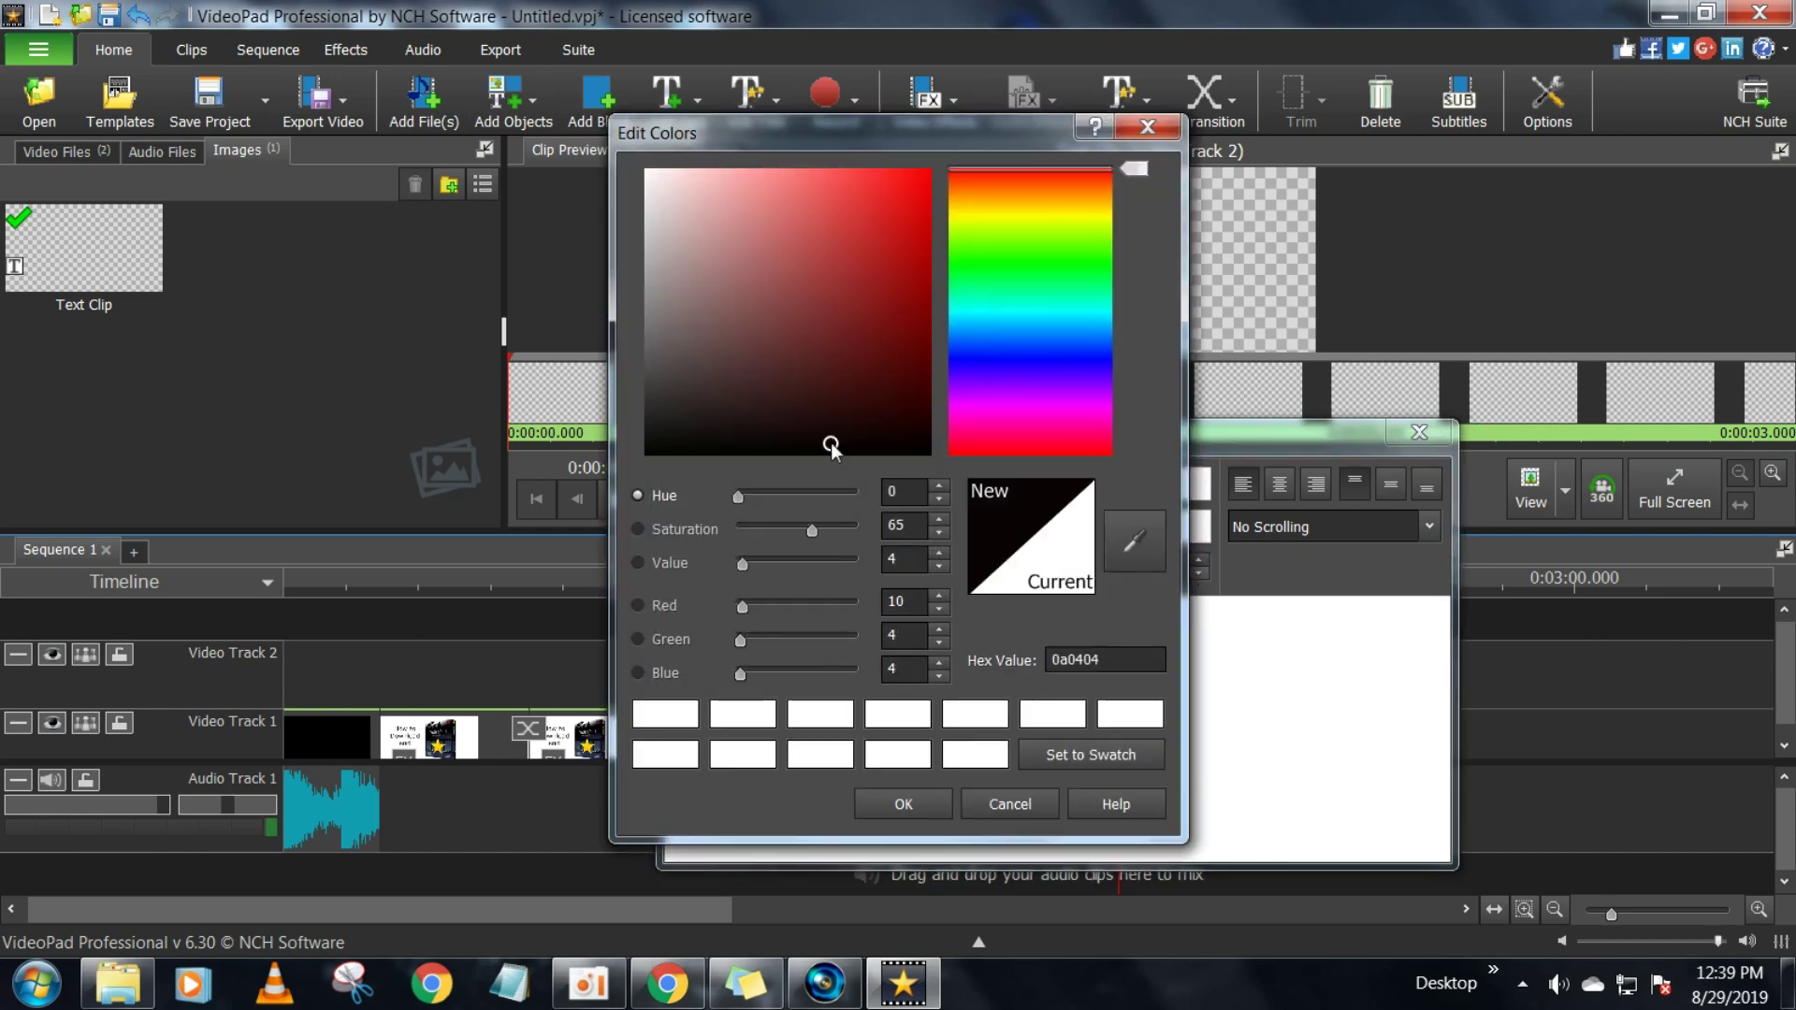
left_click(926, 810)
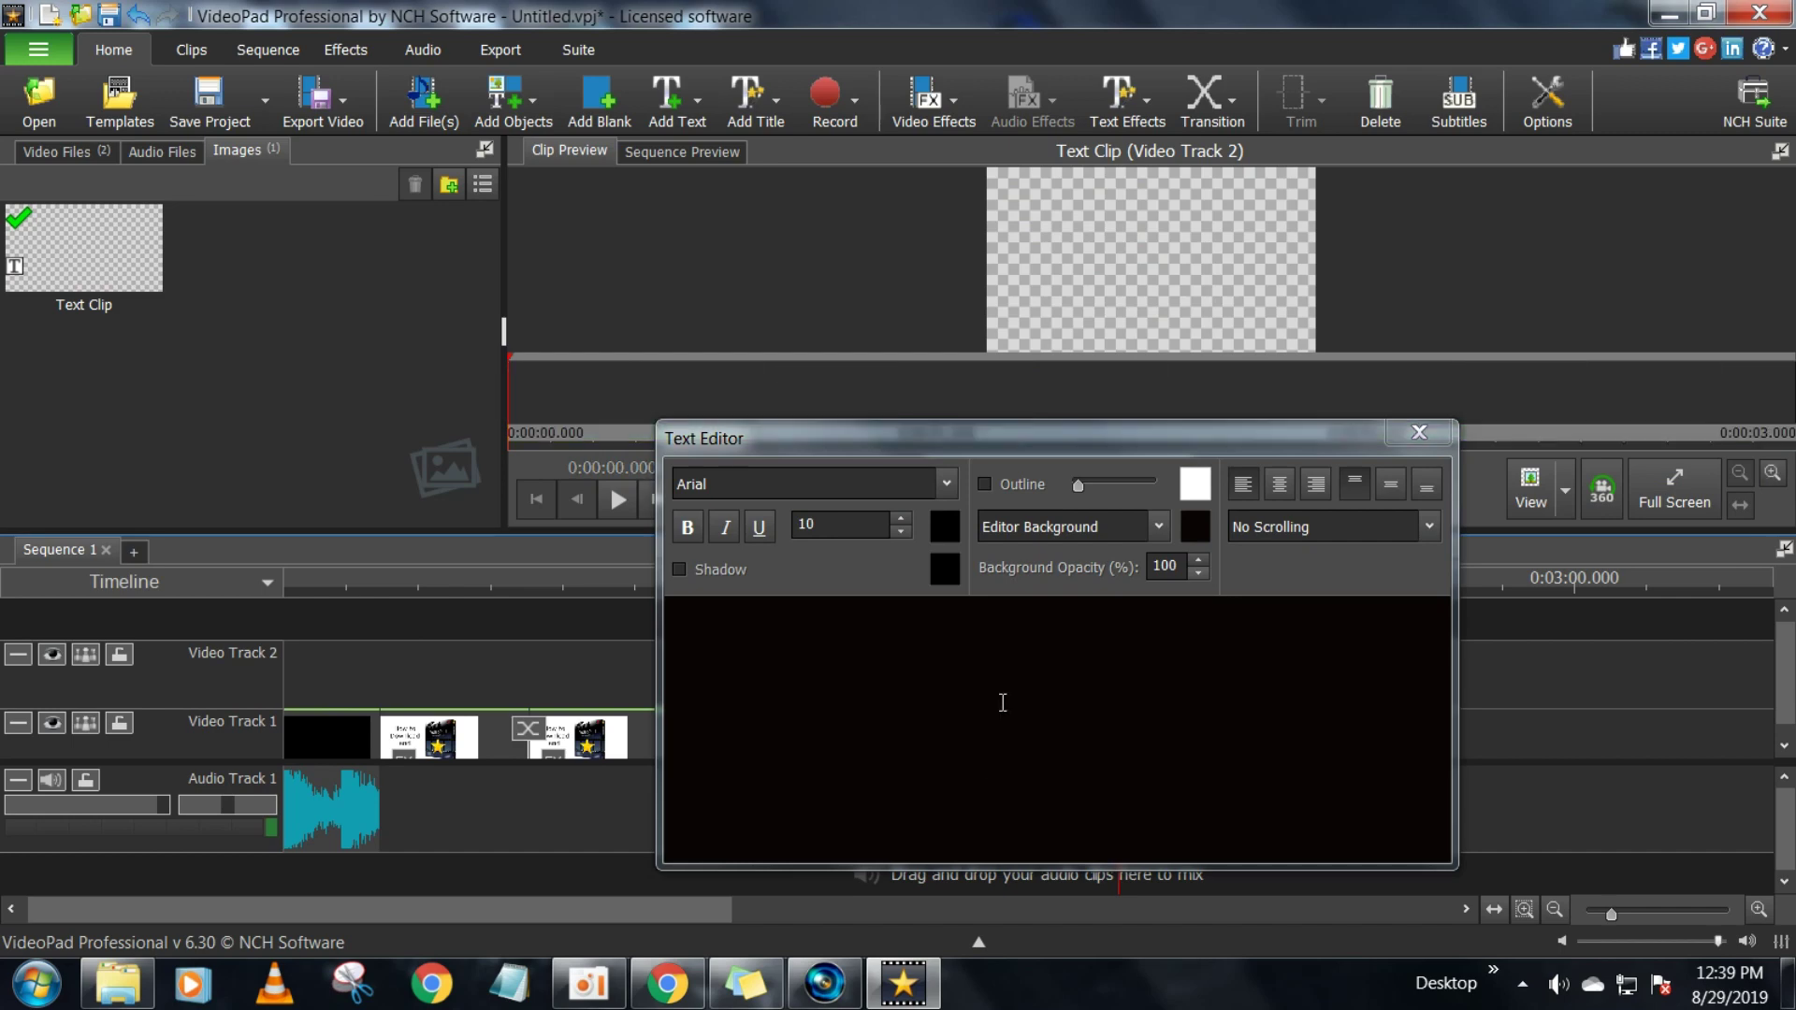
left_click(944, 527)
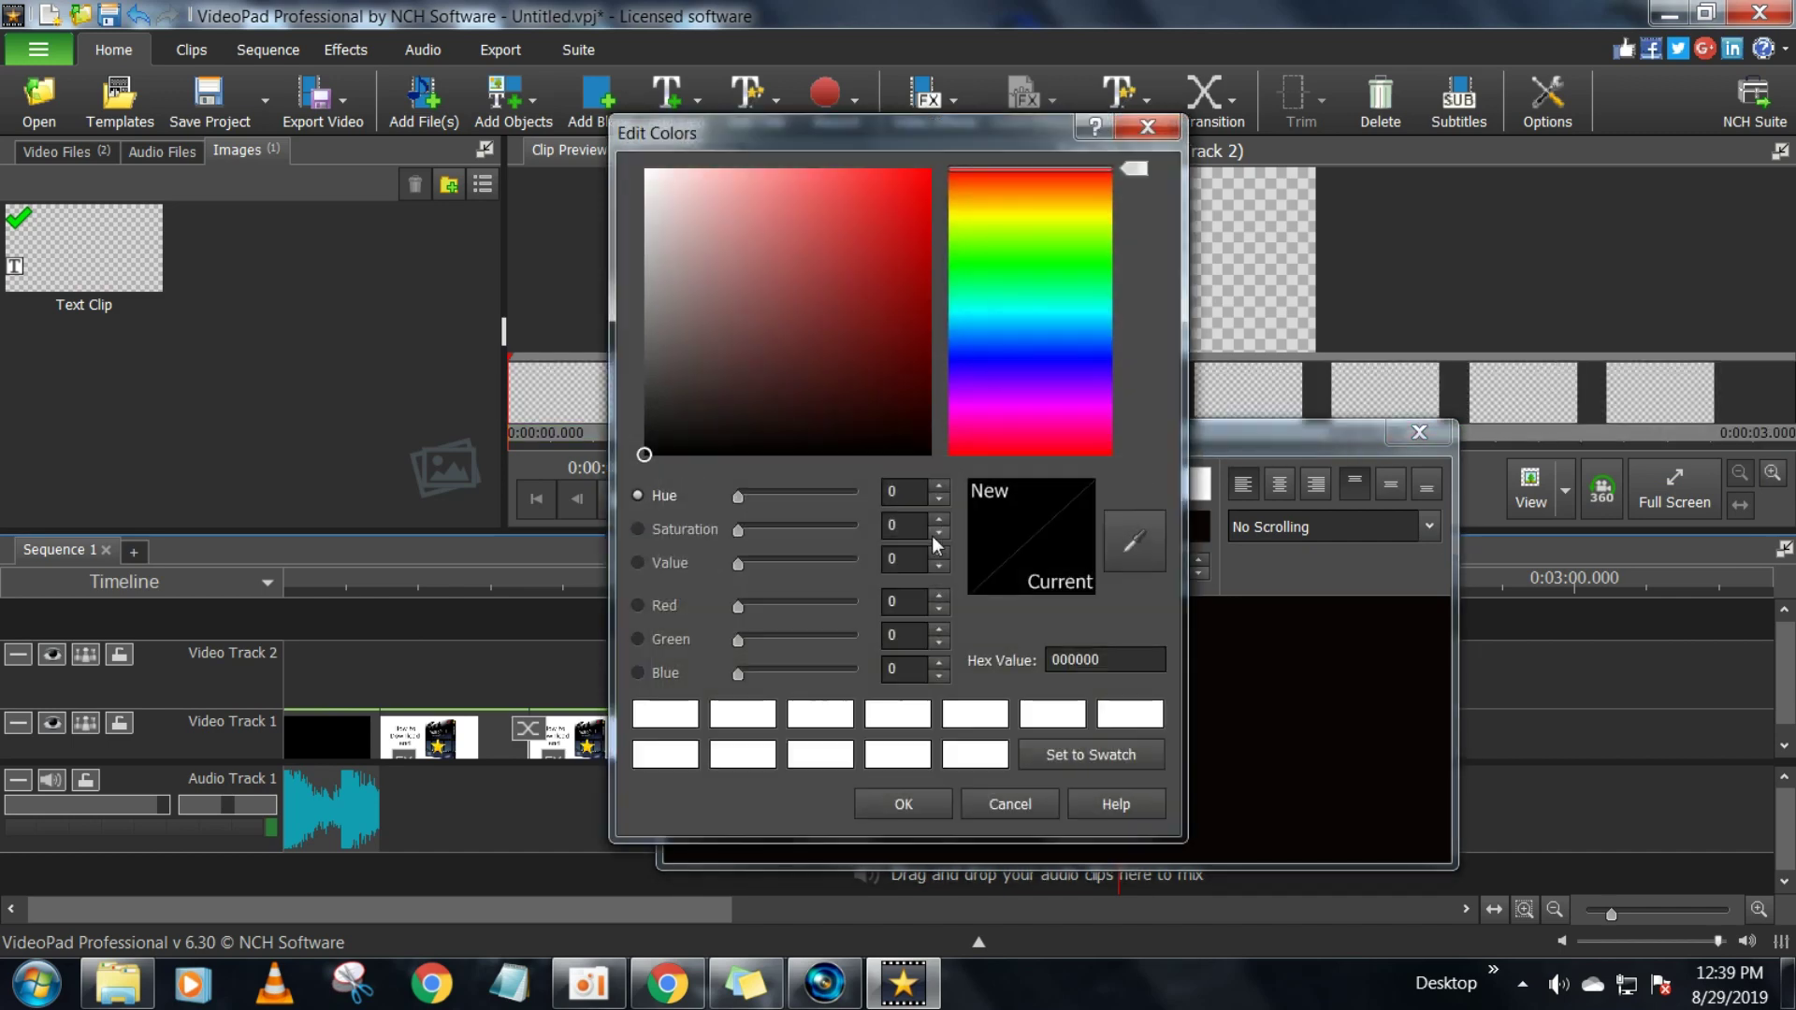
left_click(655, 169)
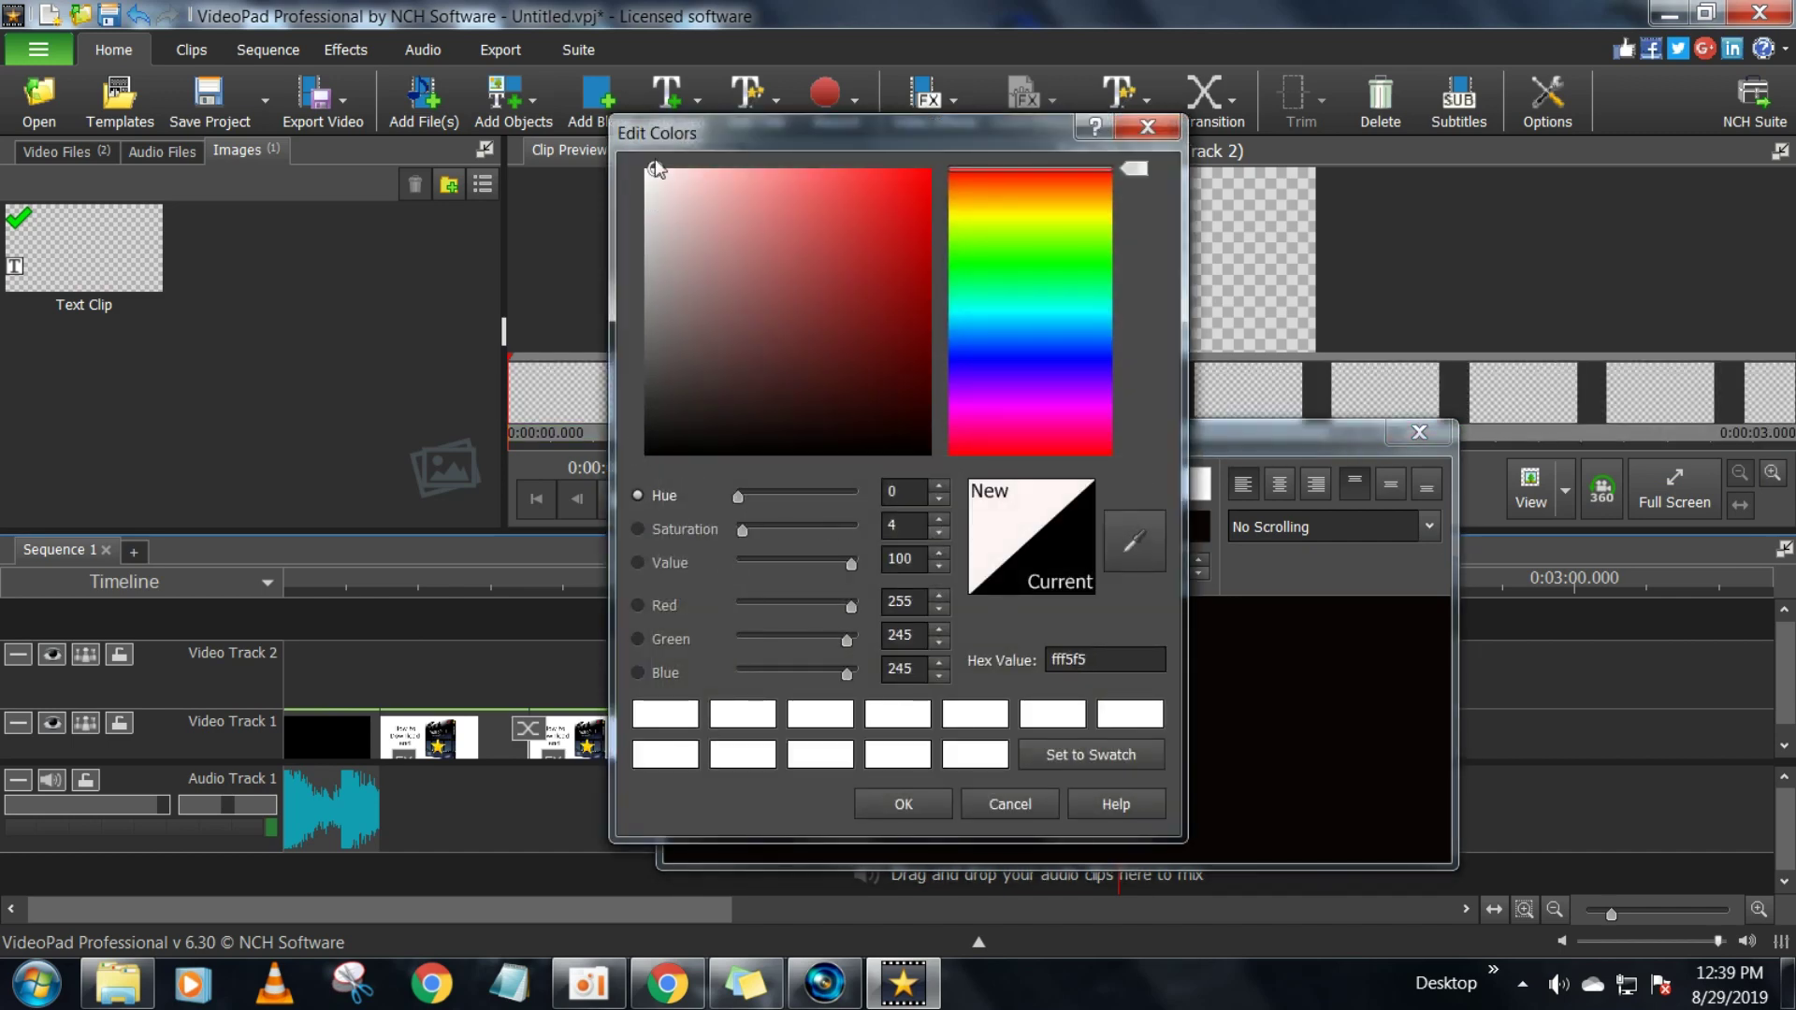
left_click(926, 807)
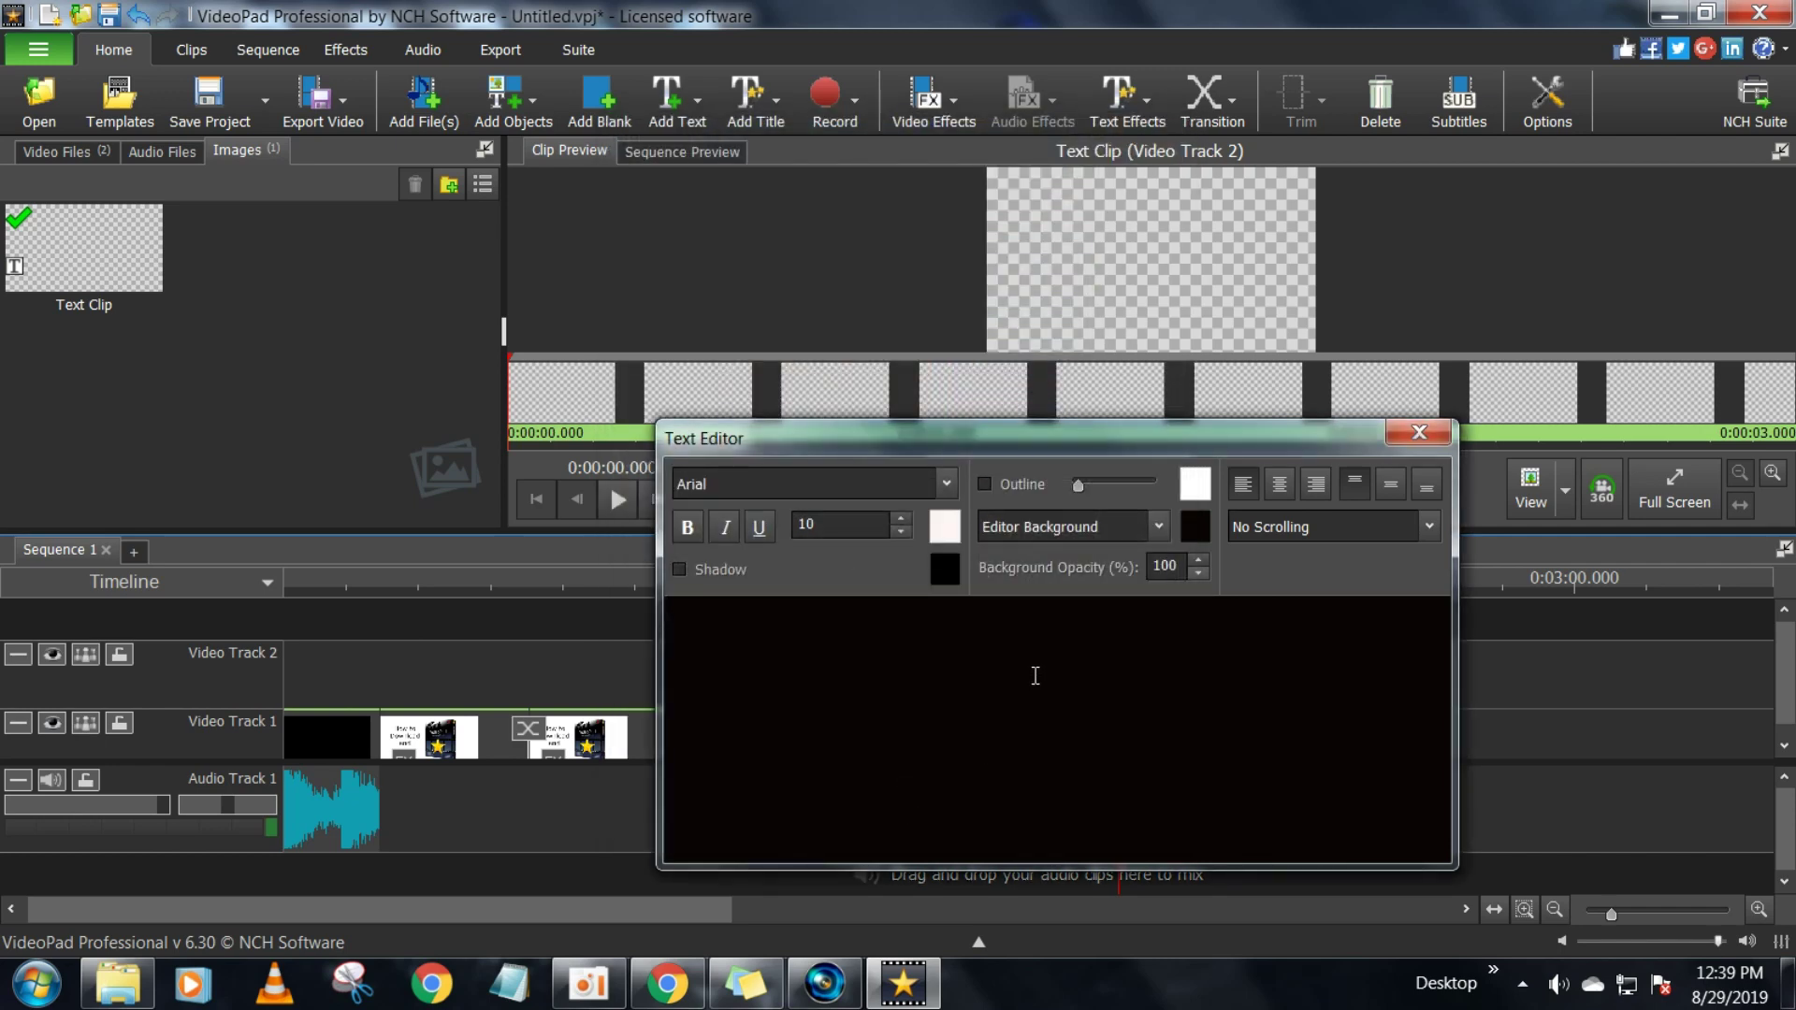
Enter "Thankyou for watching..." as the text of the closing text clip
type("Th")
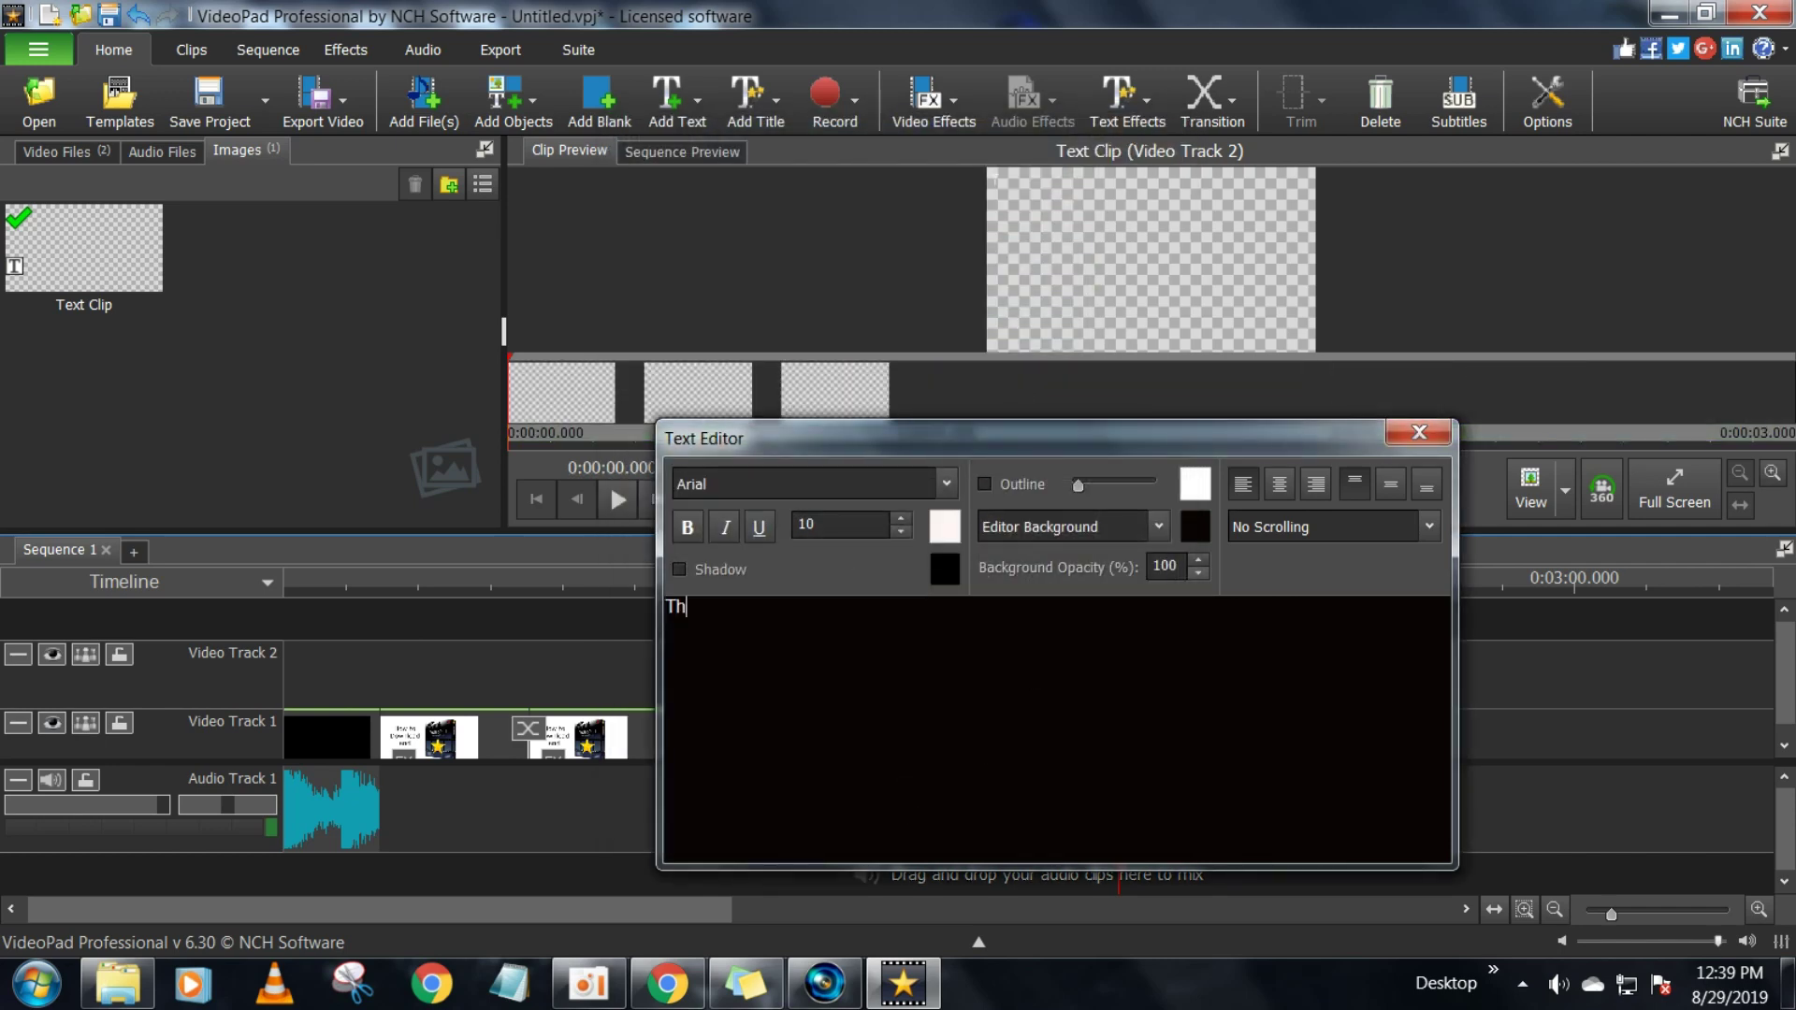
type("ank")
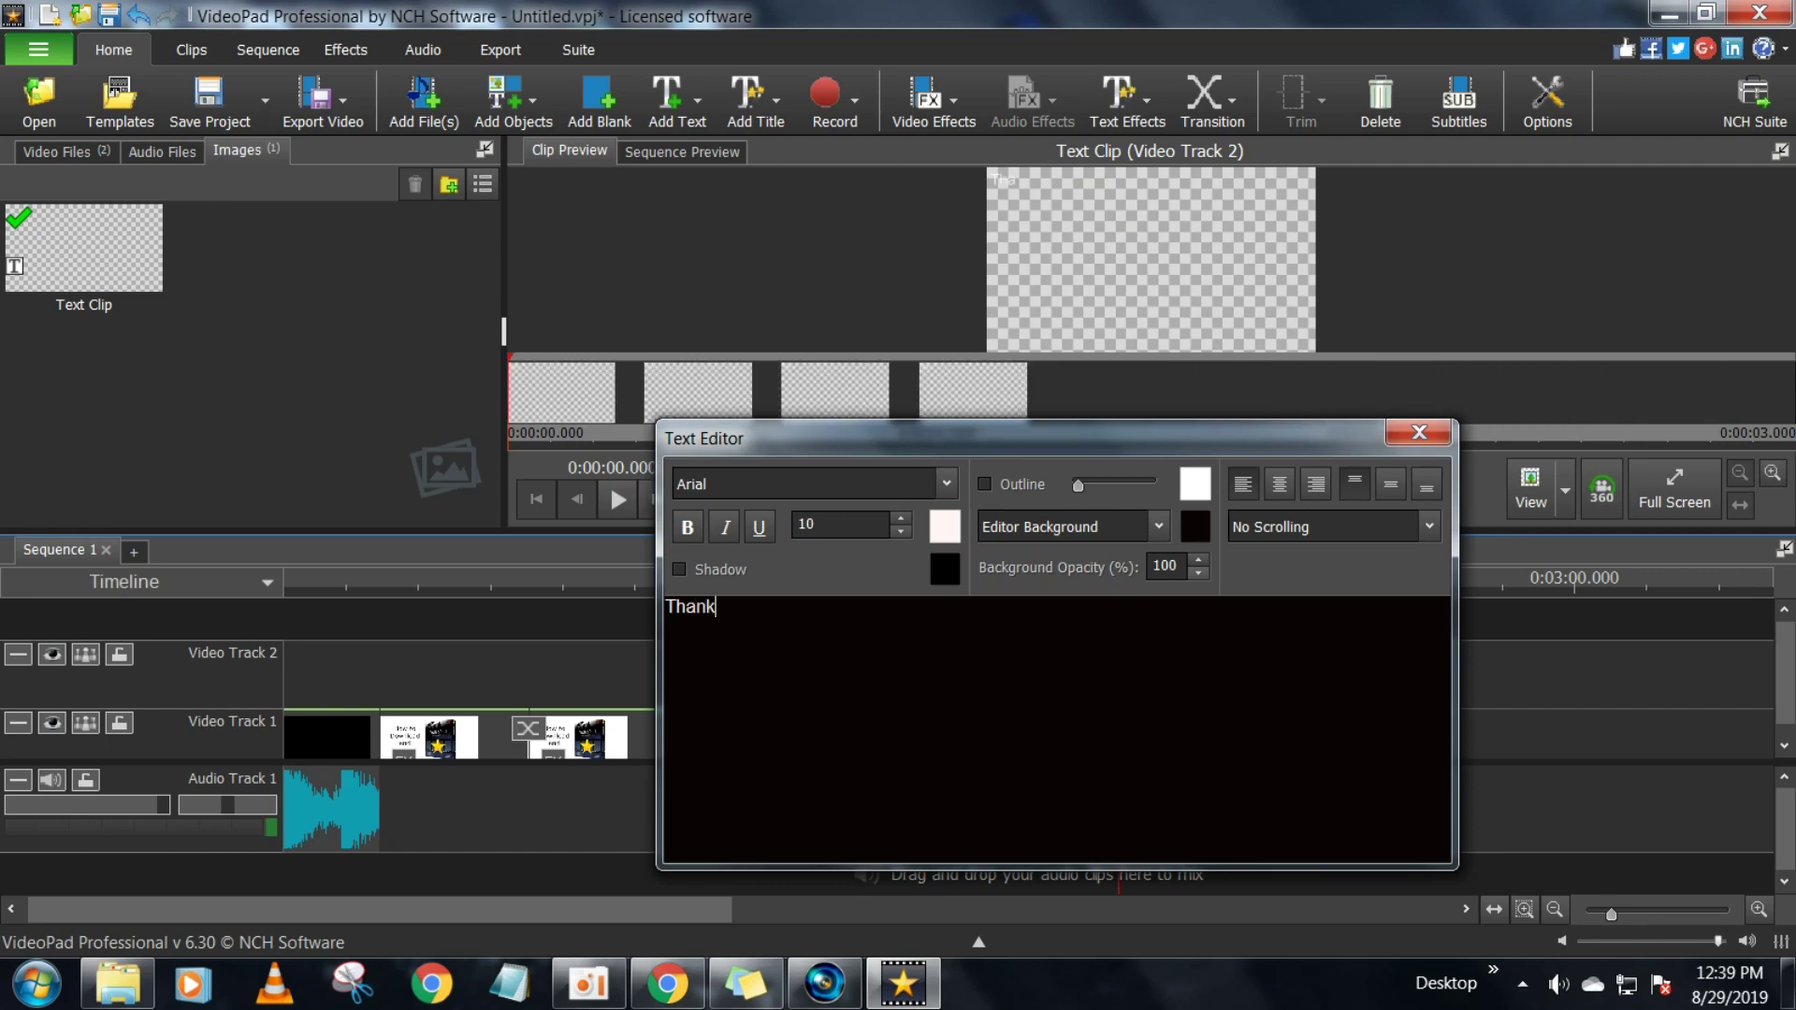
type("y")
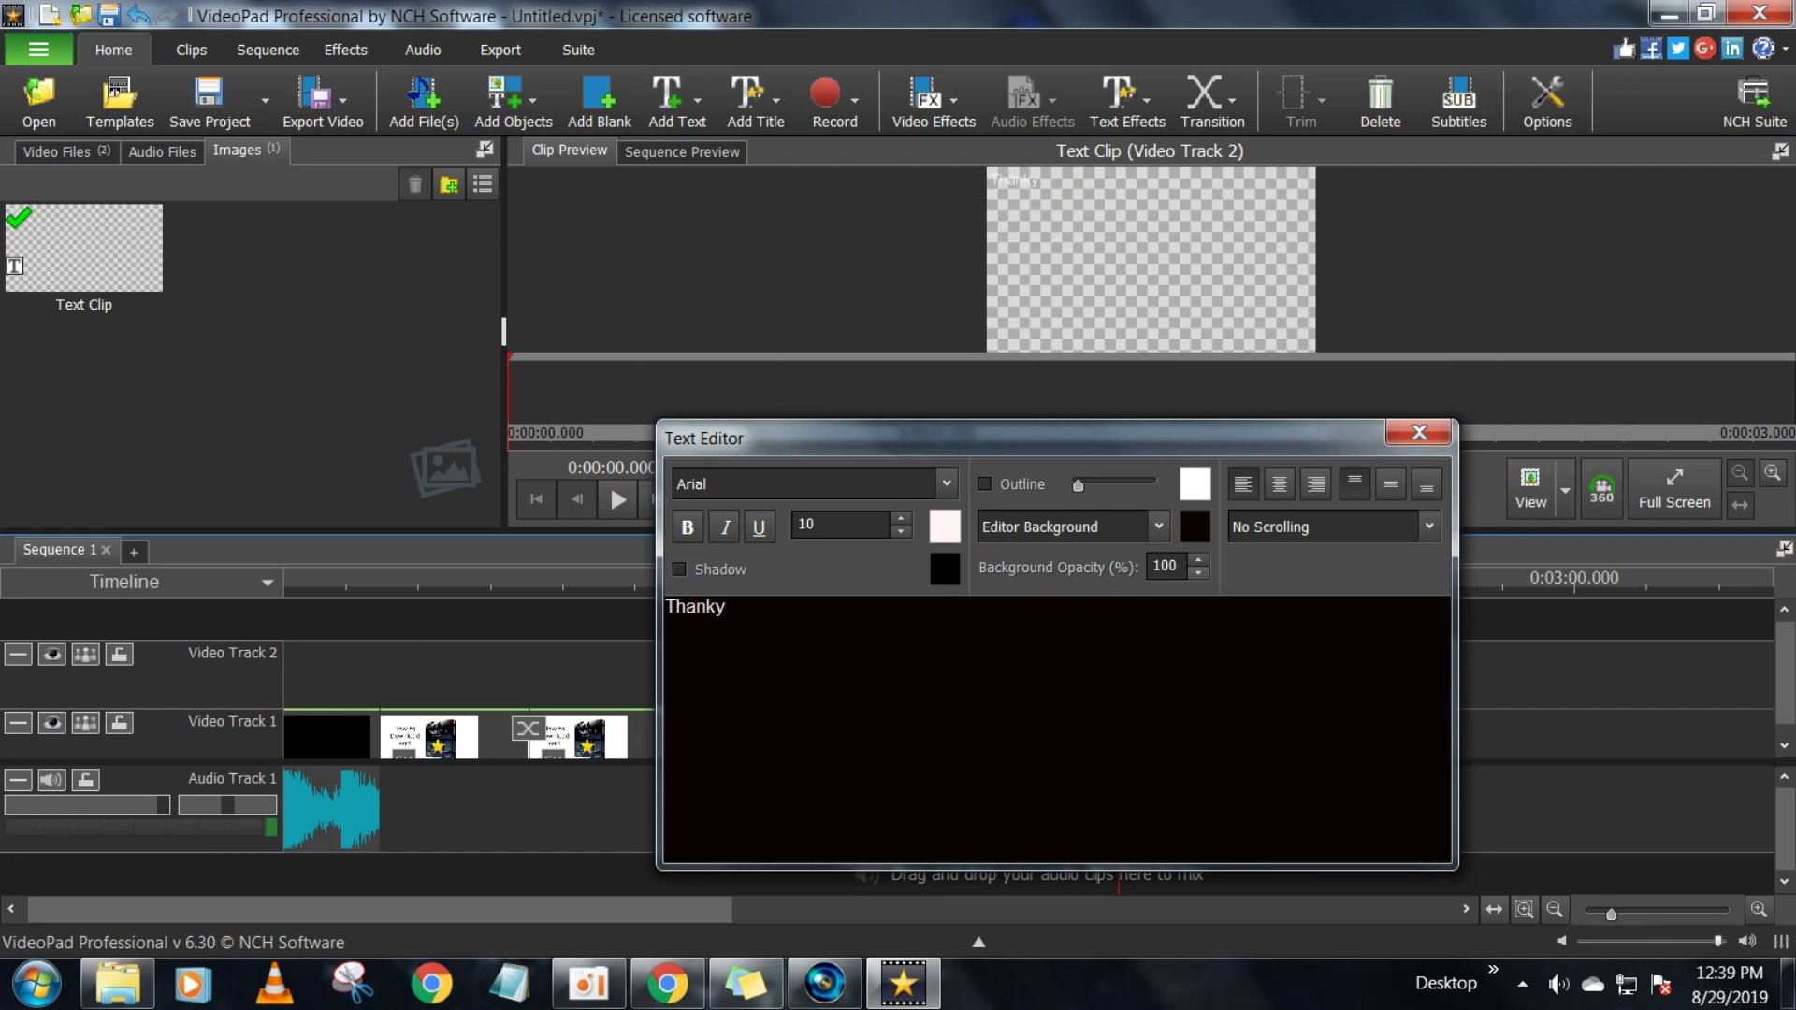
type("ou f")
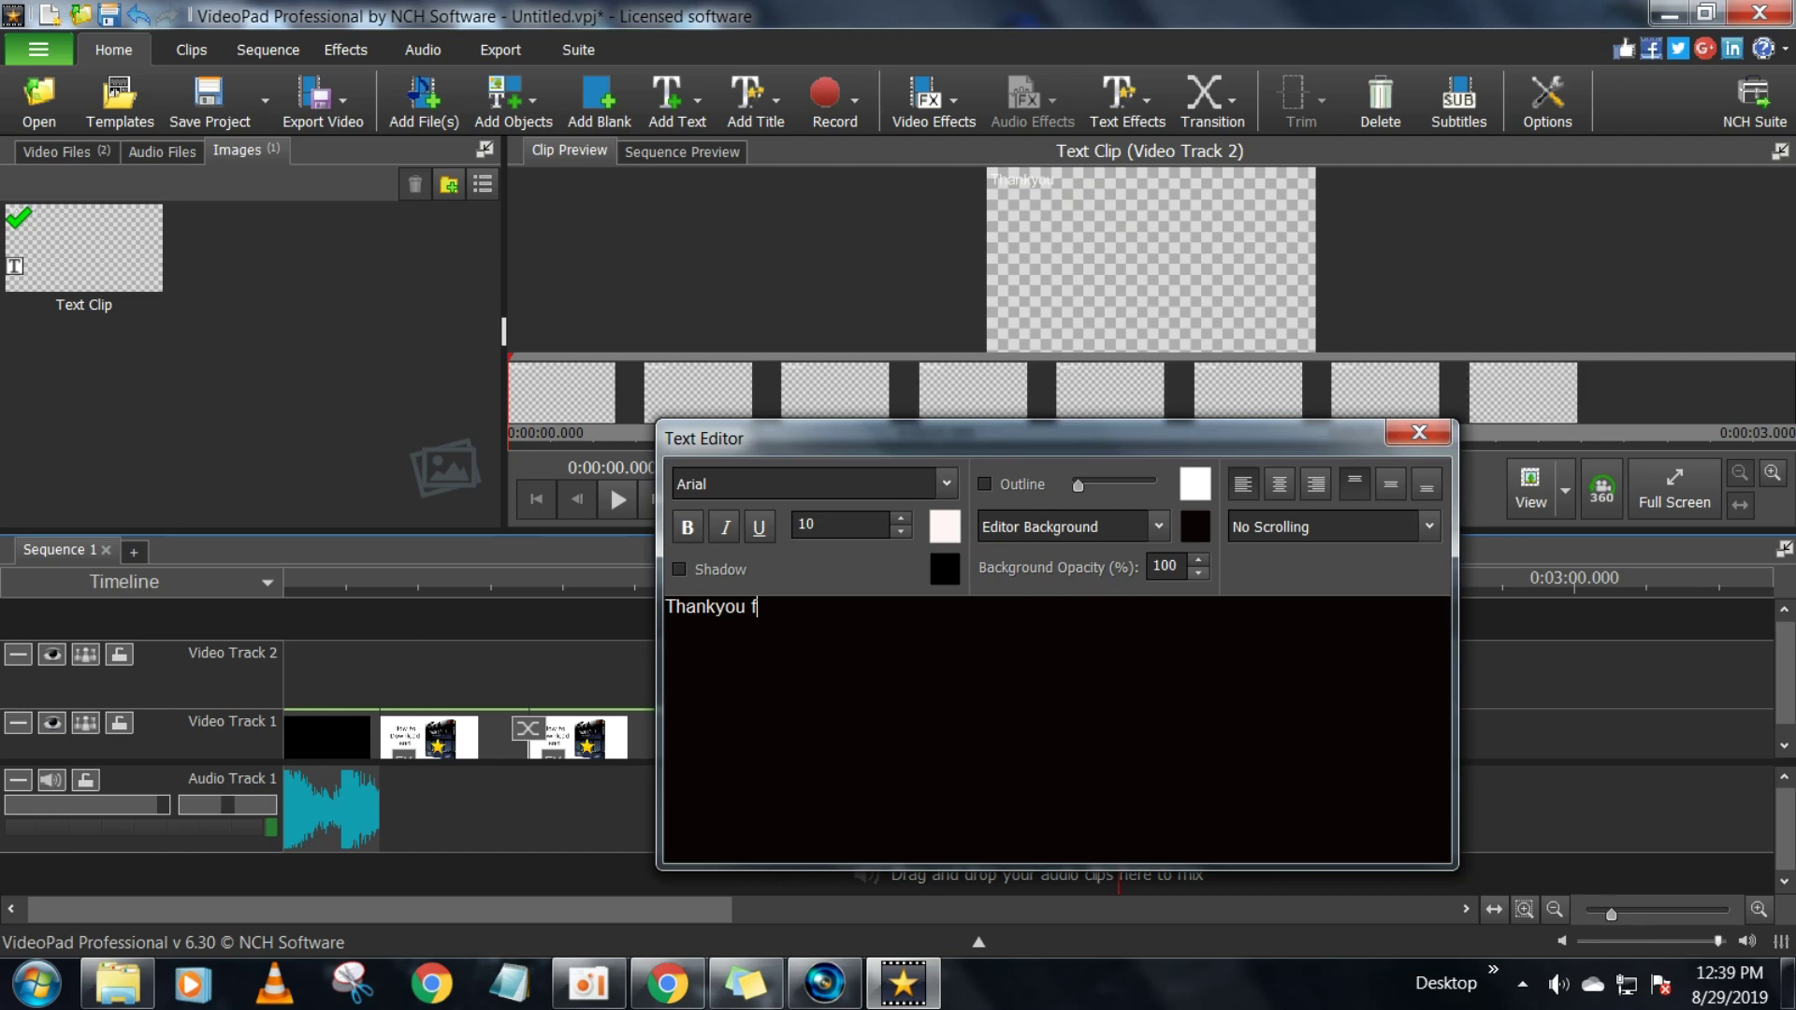
type("or")
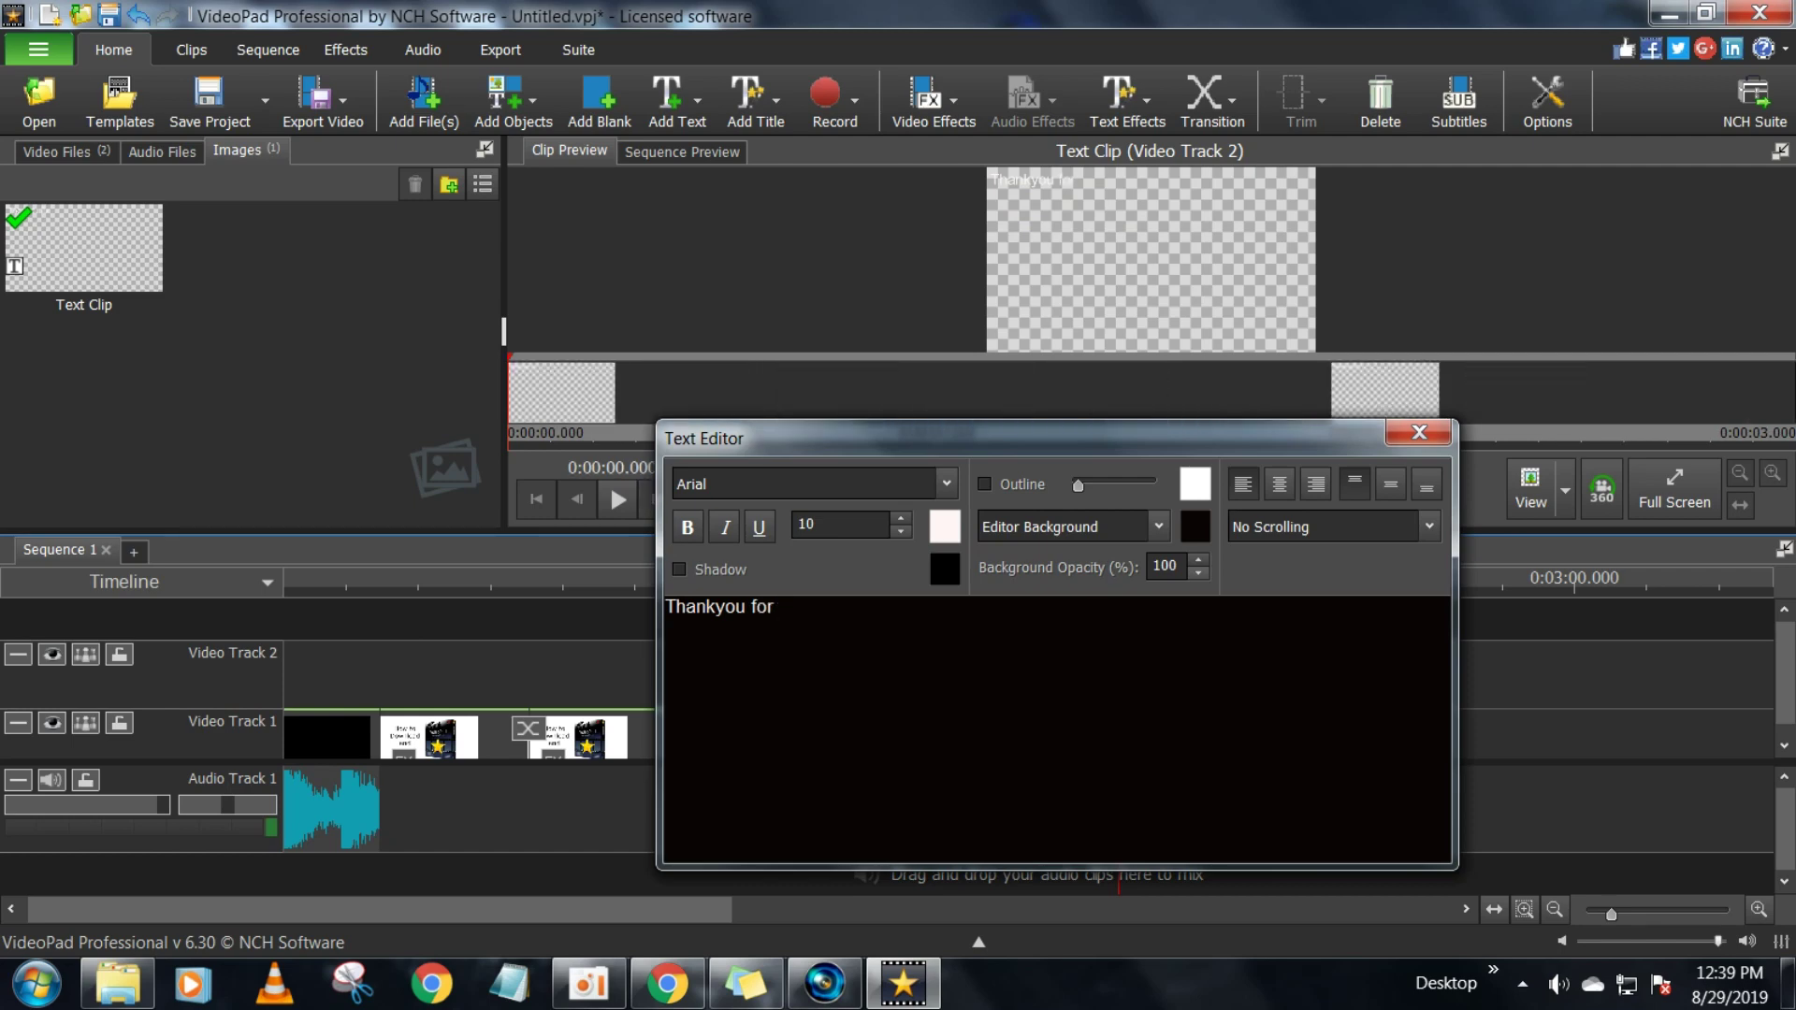
type(" watching...")
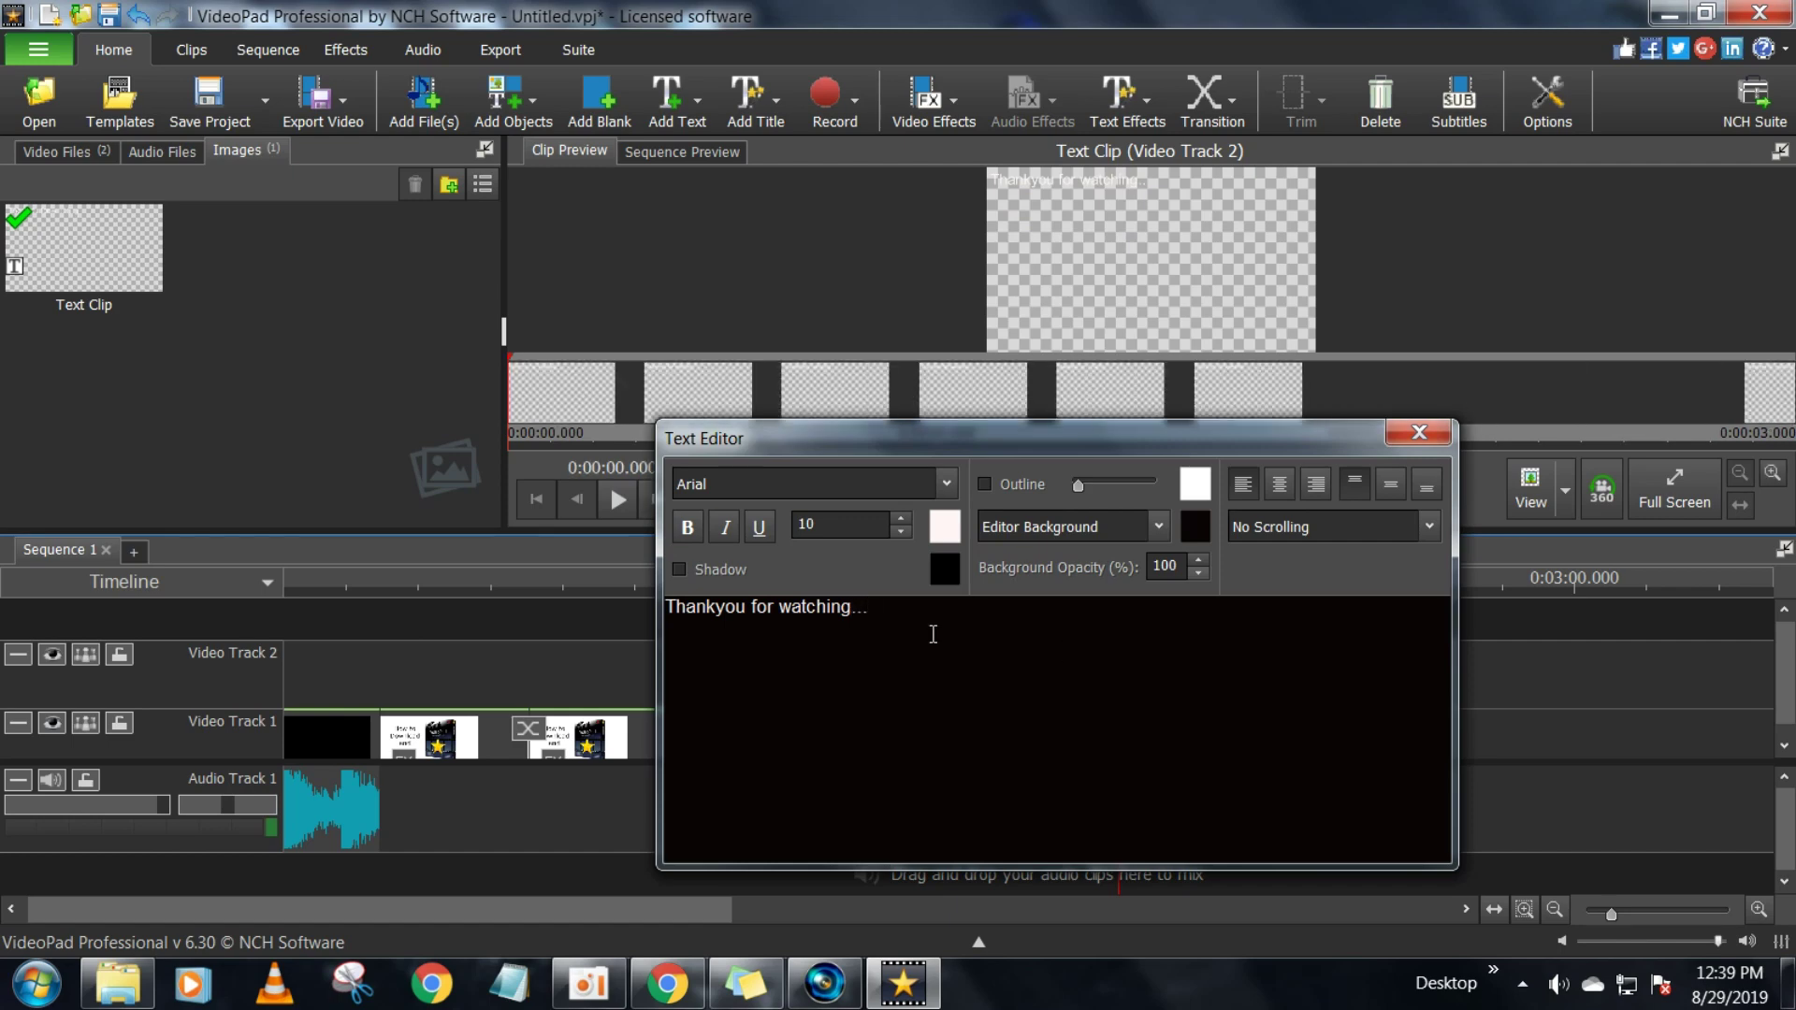
Centre the "Thankyou for watching..." line horizontally and set its font size to 15
left_click_drag(930, 630, 565, 613)
left_click(1295, 486)
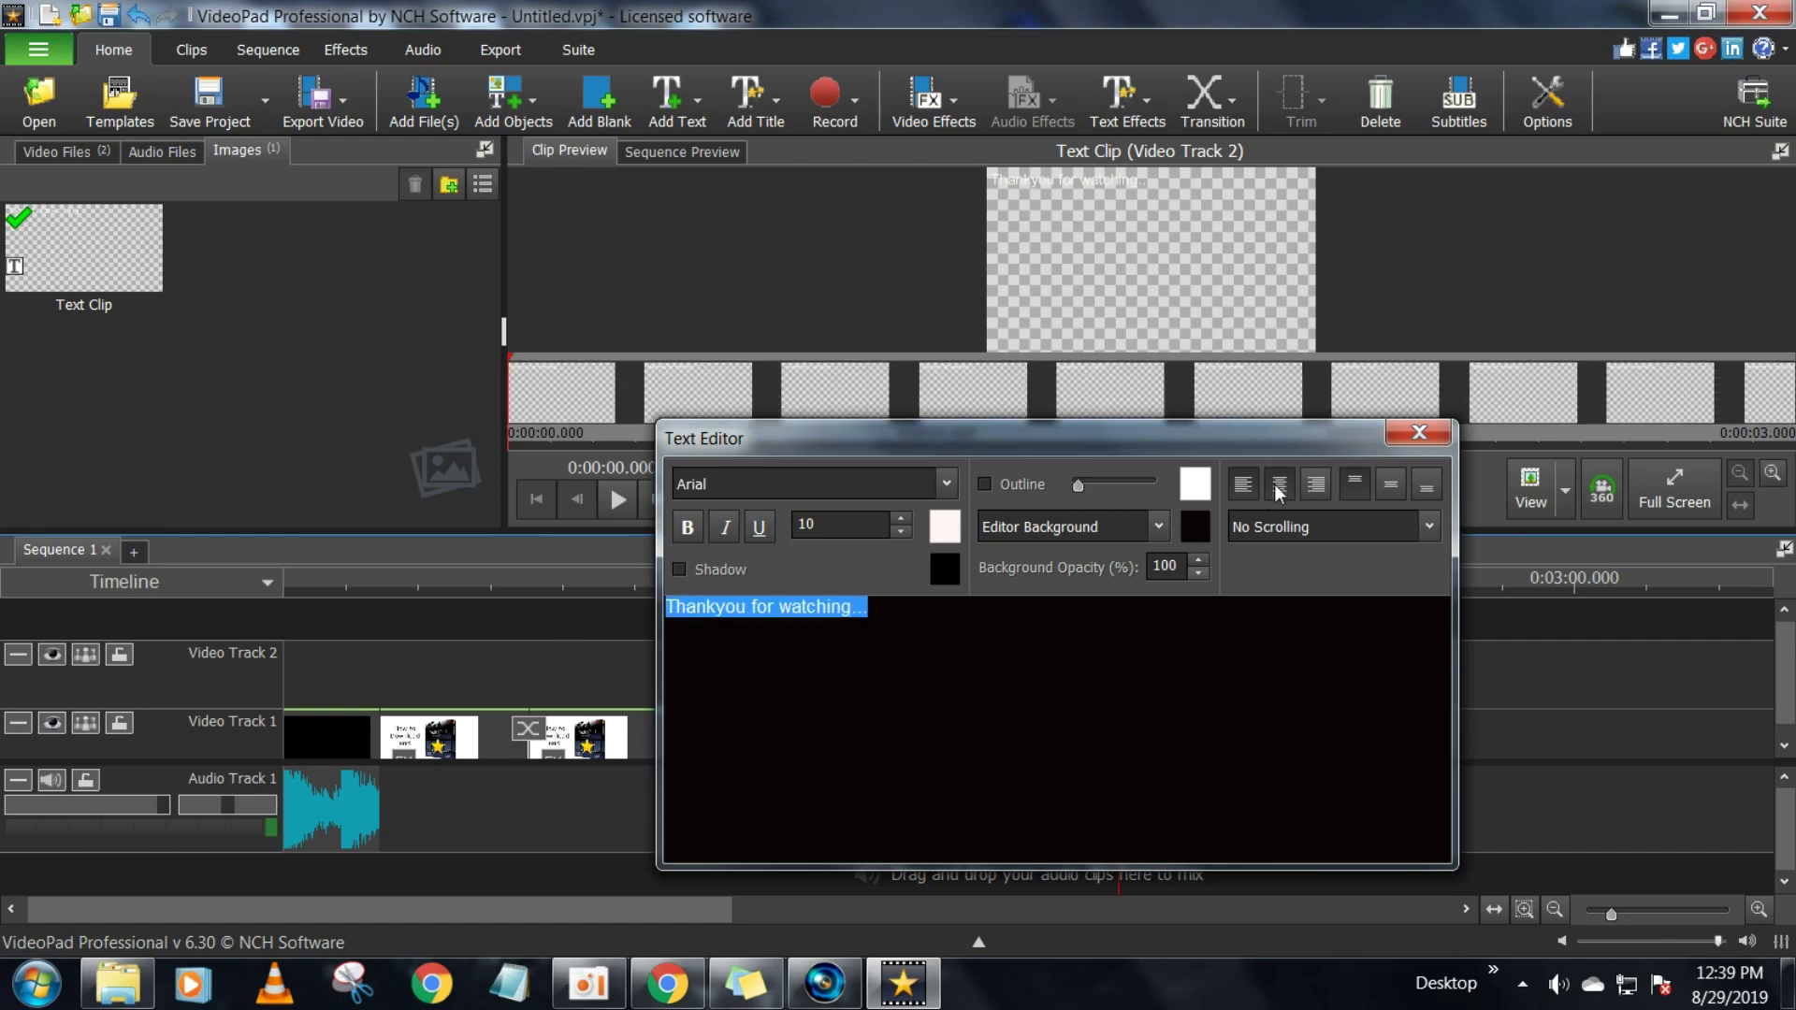
left_click(1055, 709)
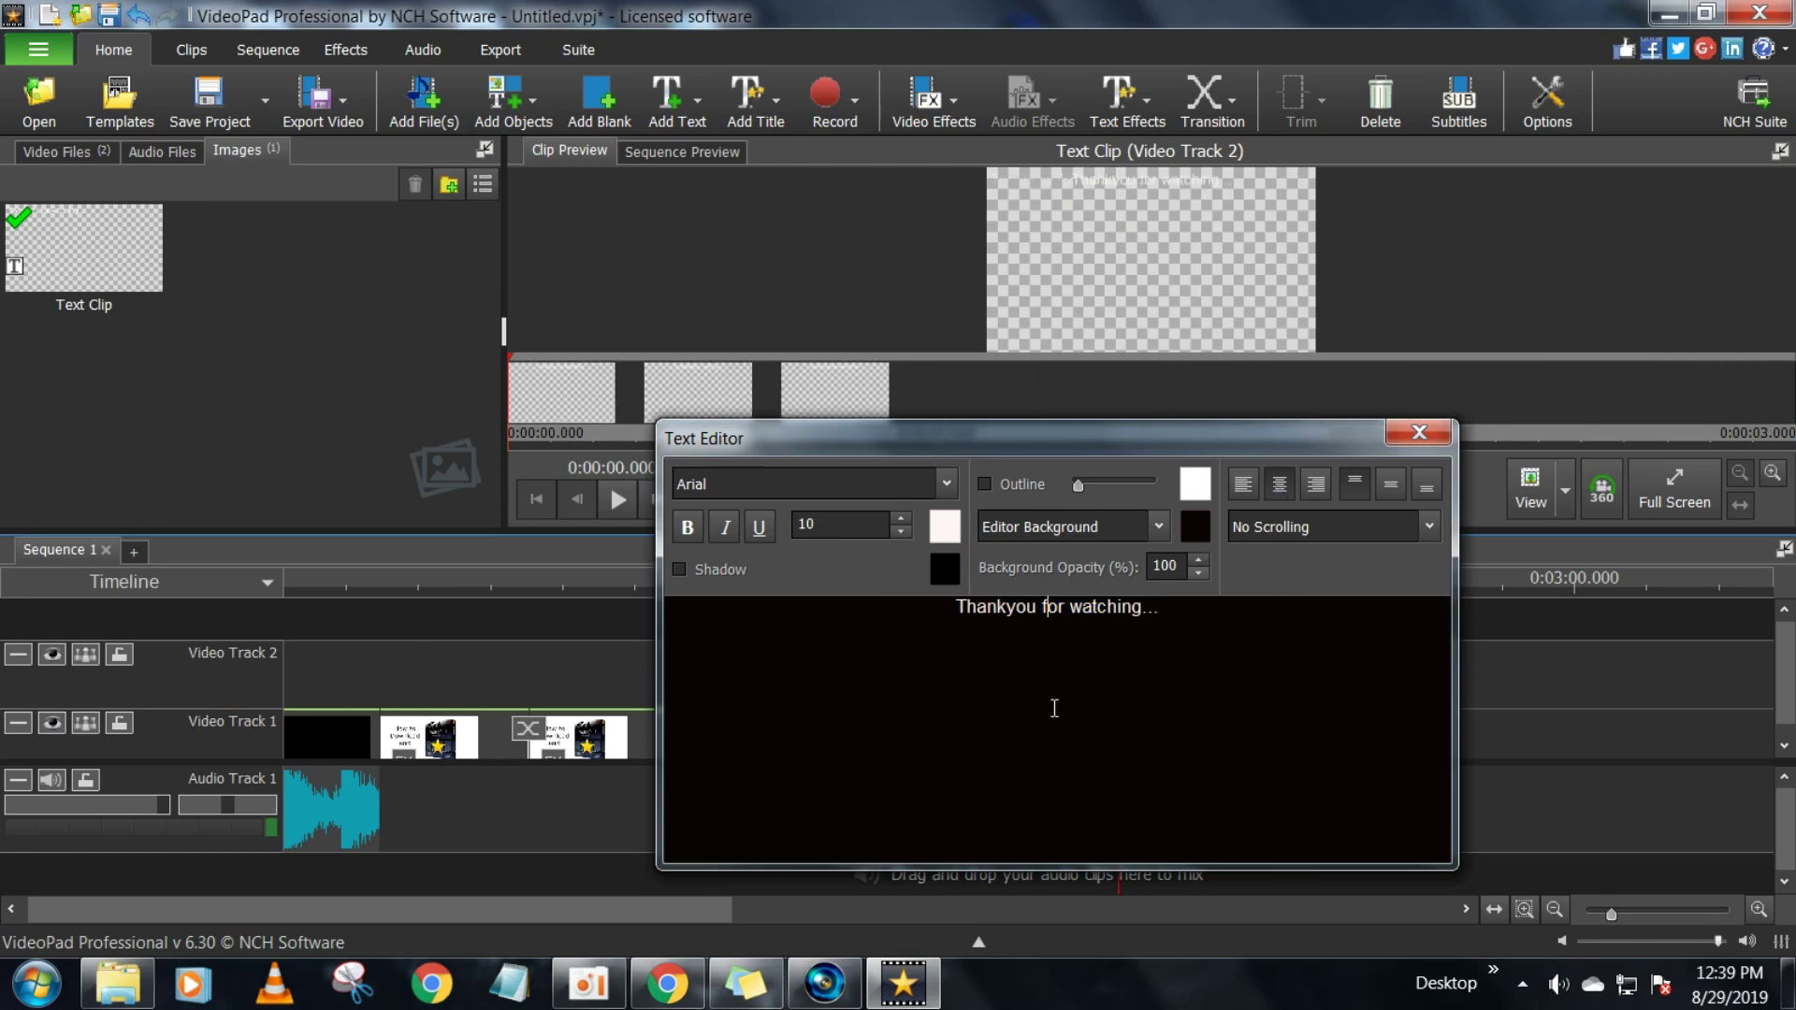
left_click_drag(1198, 612, 884, 619)
left_click(901, 517)
left_click(901, 517)
left_click(901, 517)
left_click(901, 517)
left_click(901, 517)
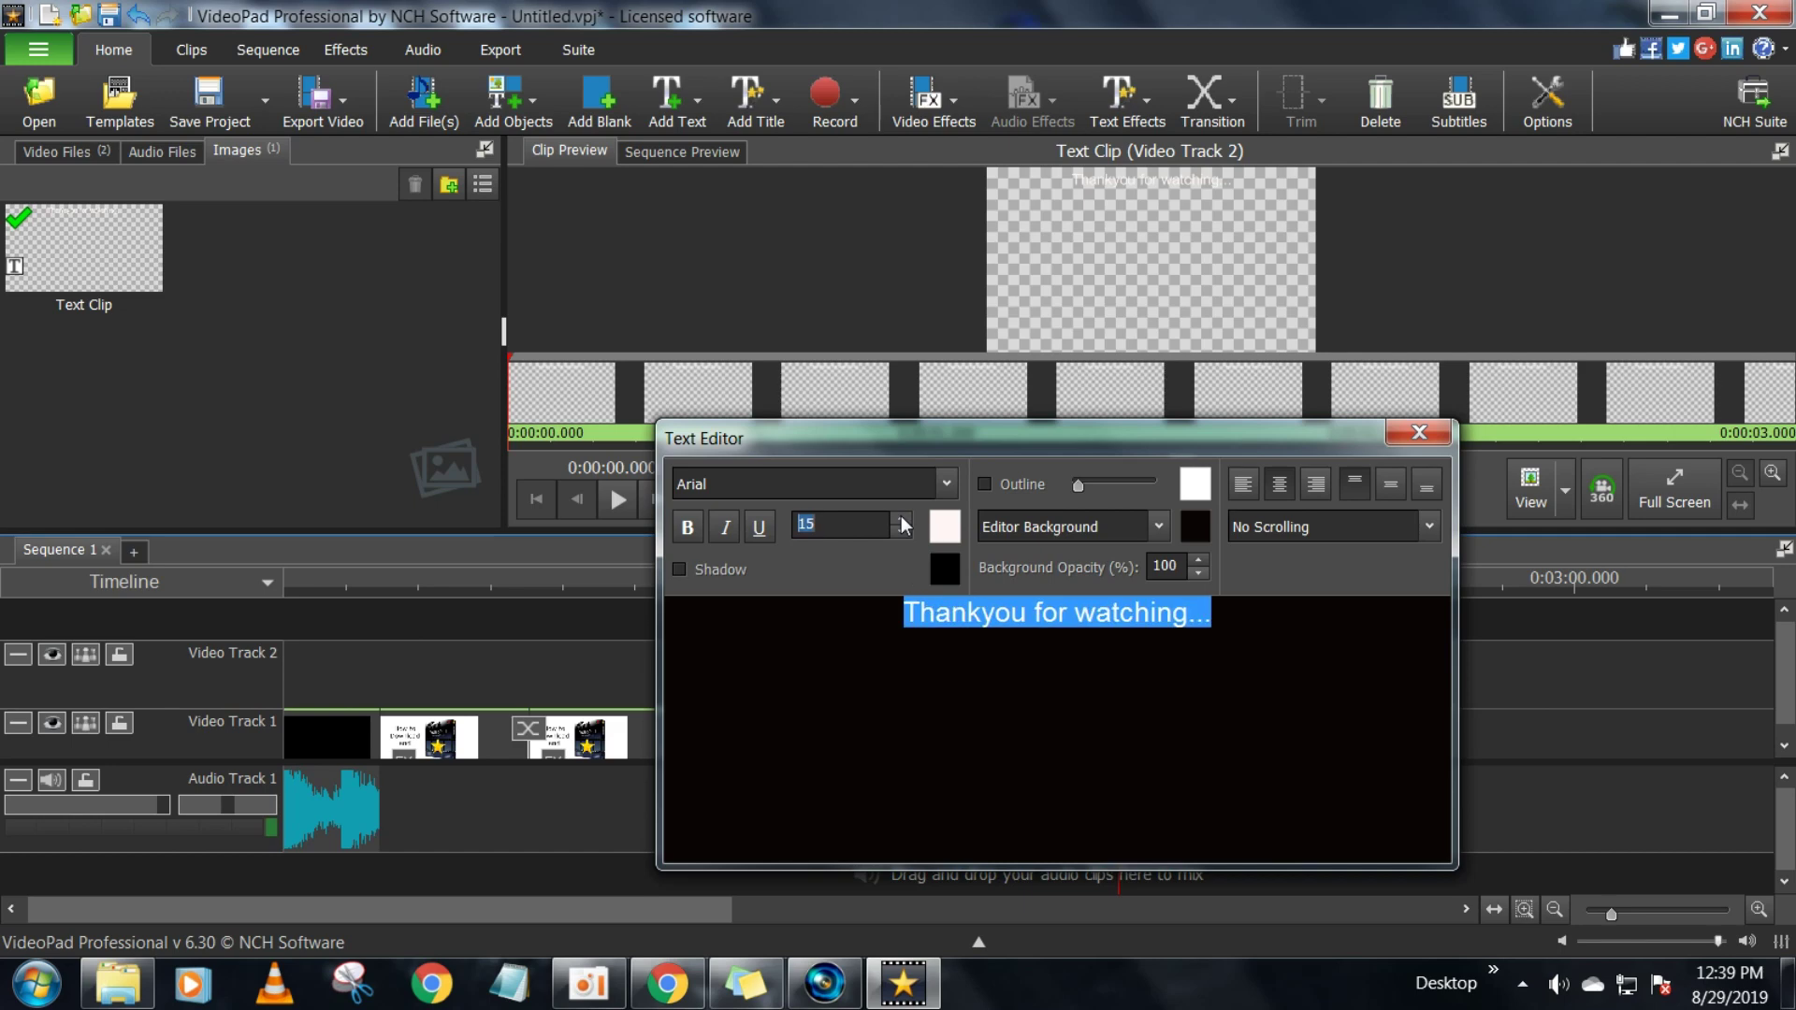
left_click(1083, 751)
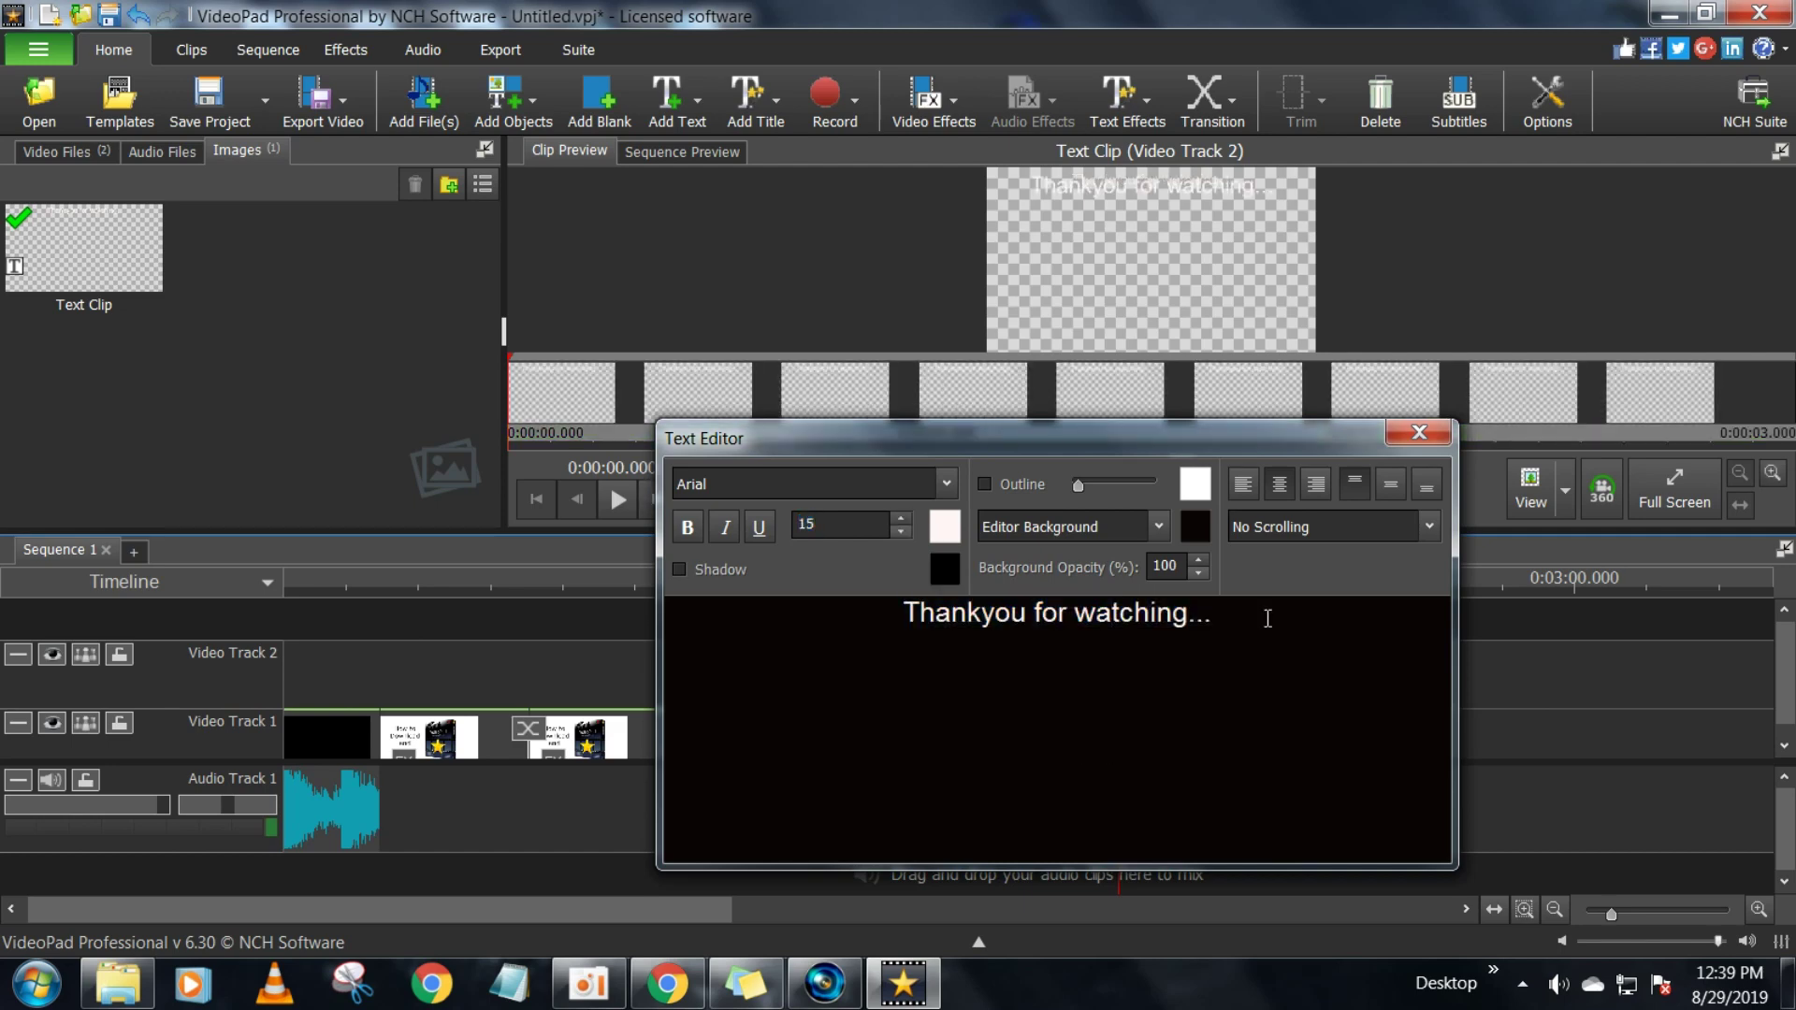
Check the available scrolling options for the thank-you text and close the text editor
left_click(1428, 526)
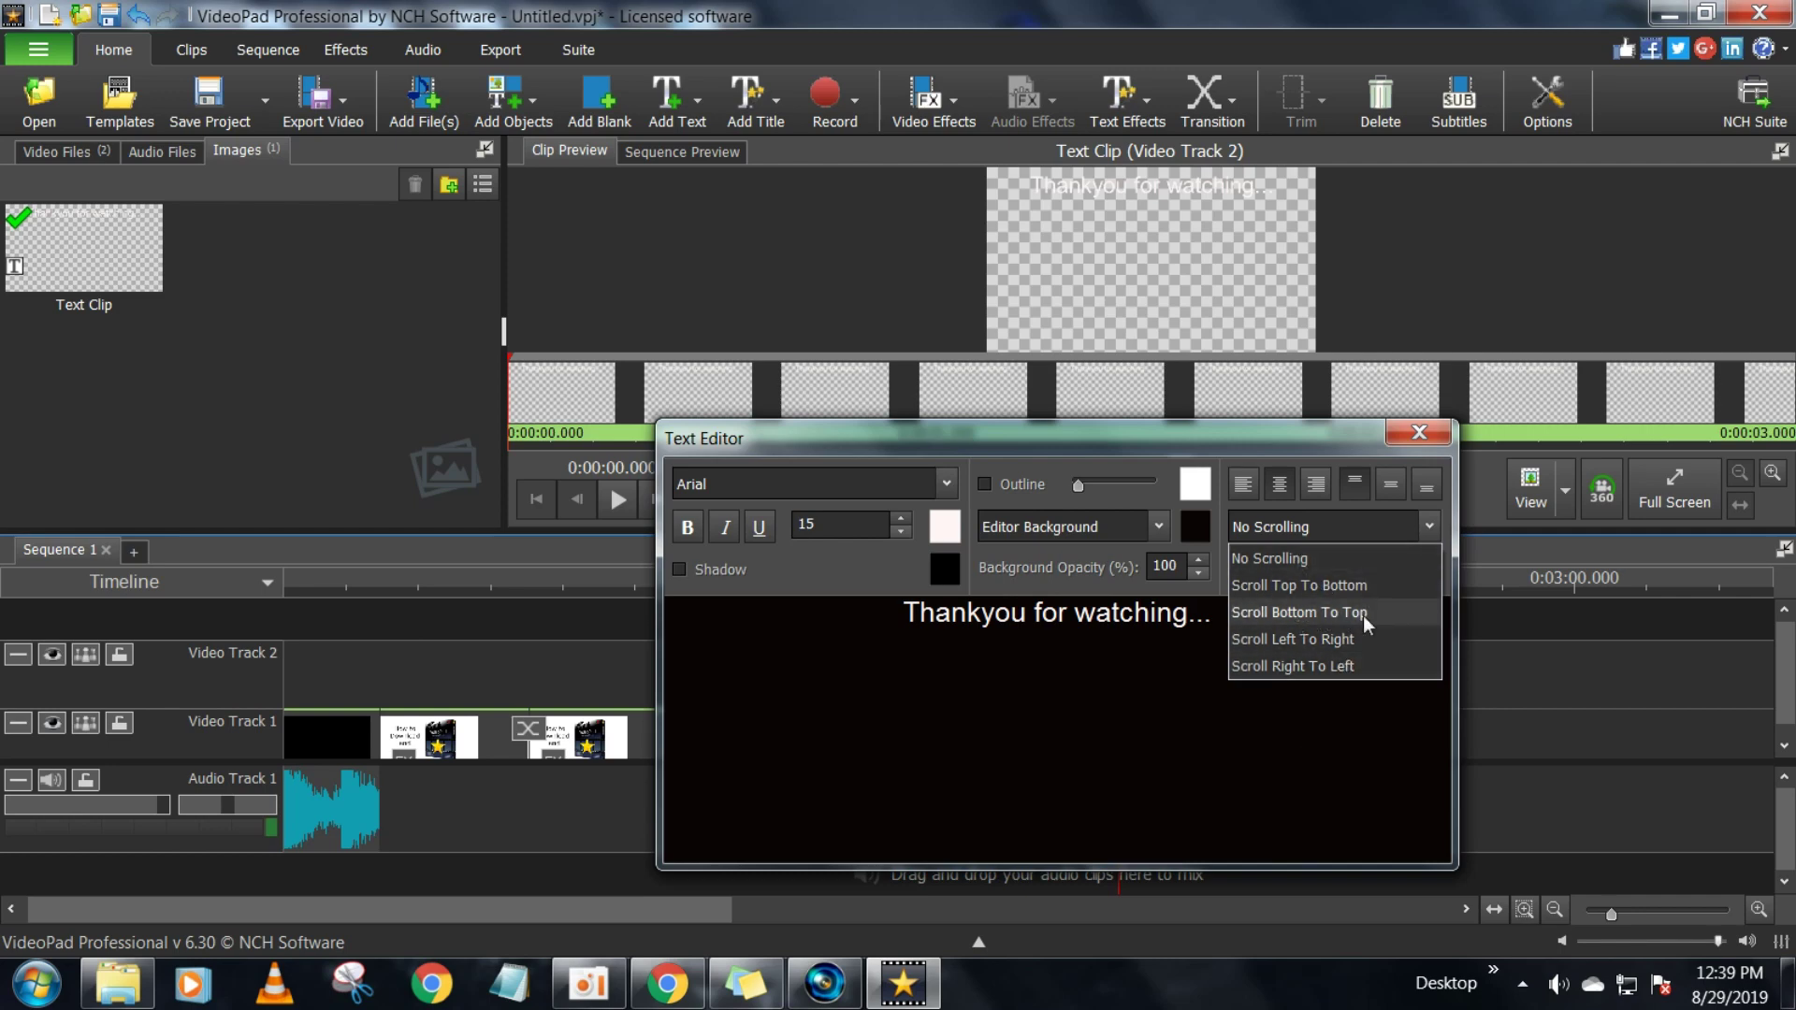
left_click(1156, 719)
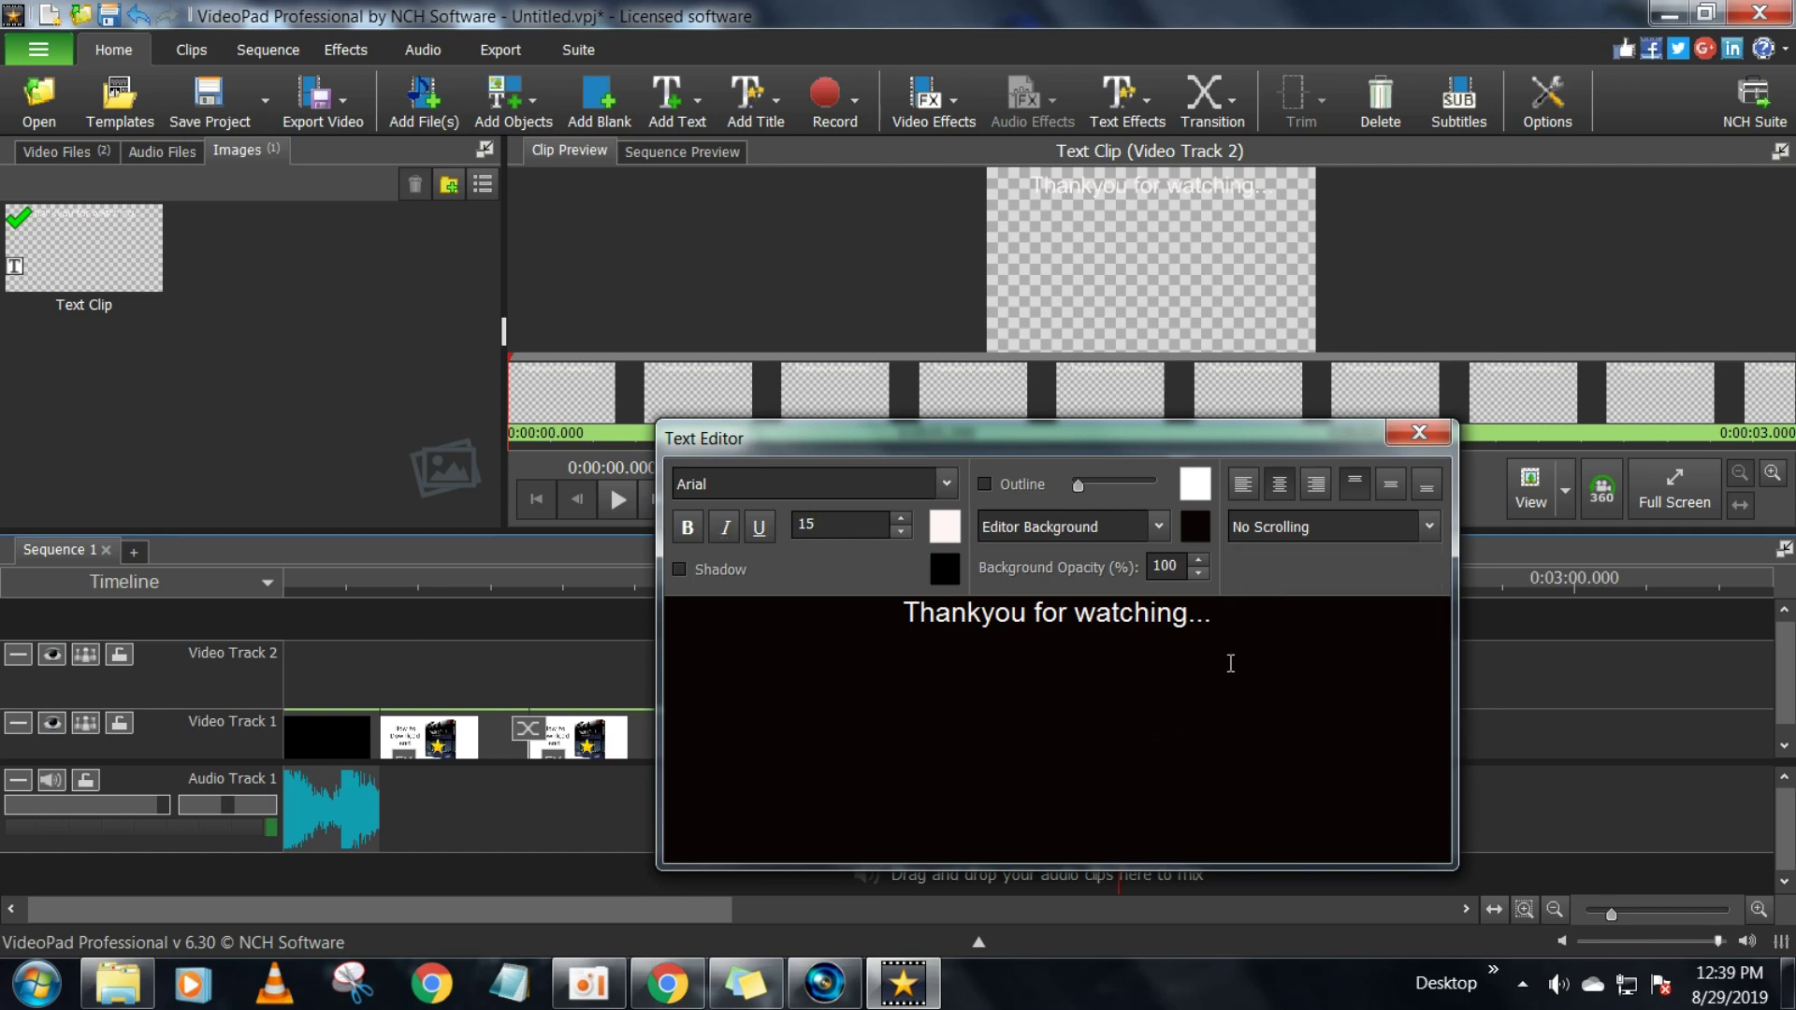
left_click(1419, 433)
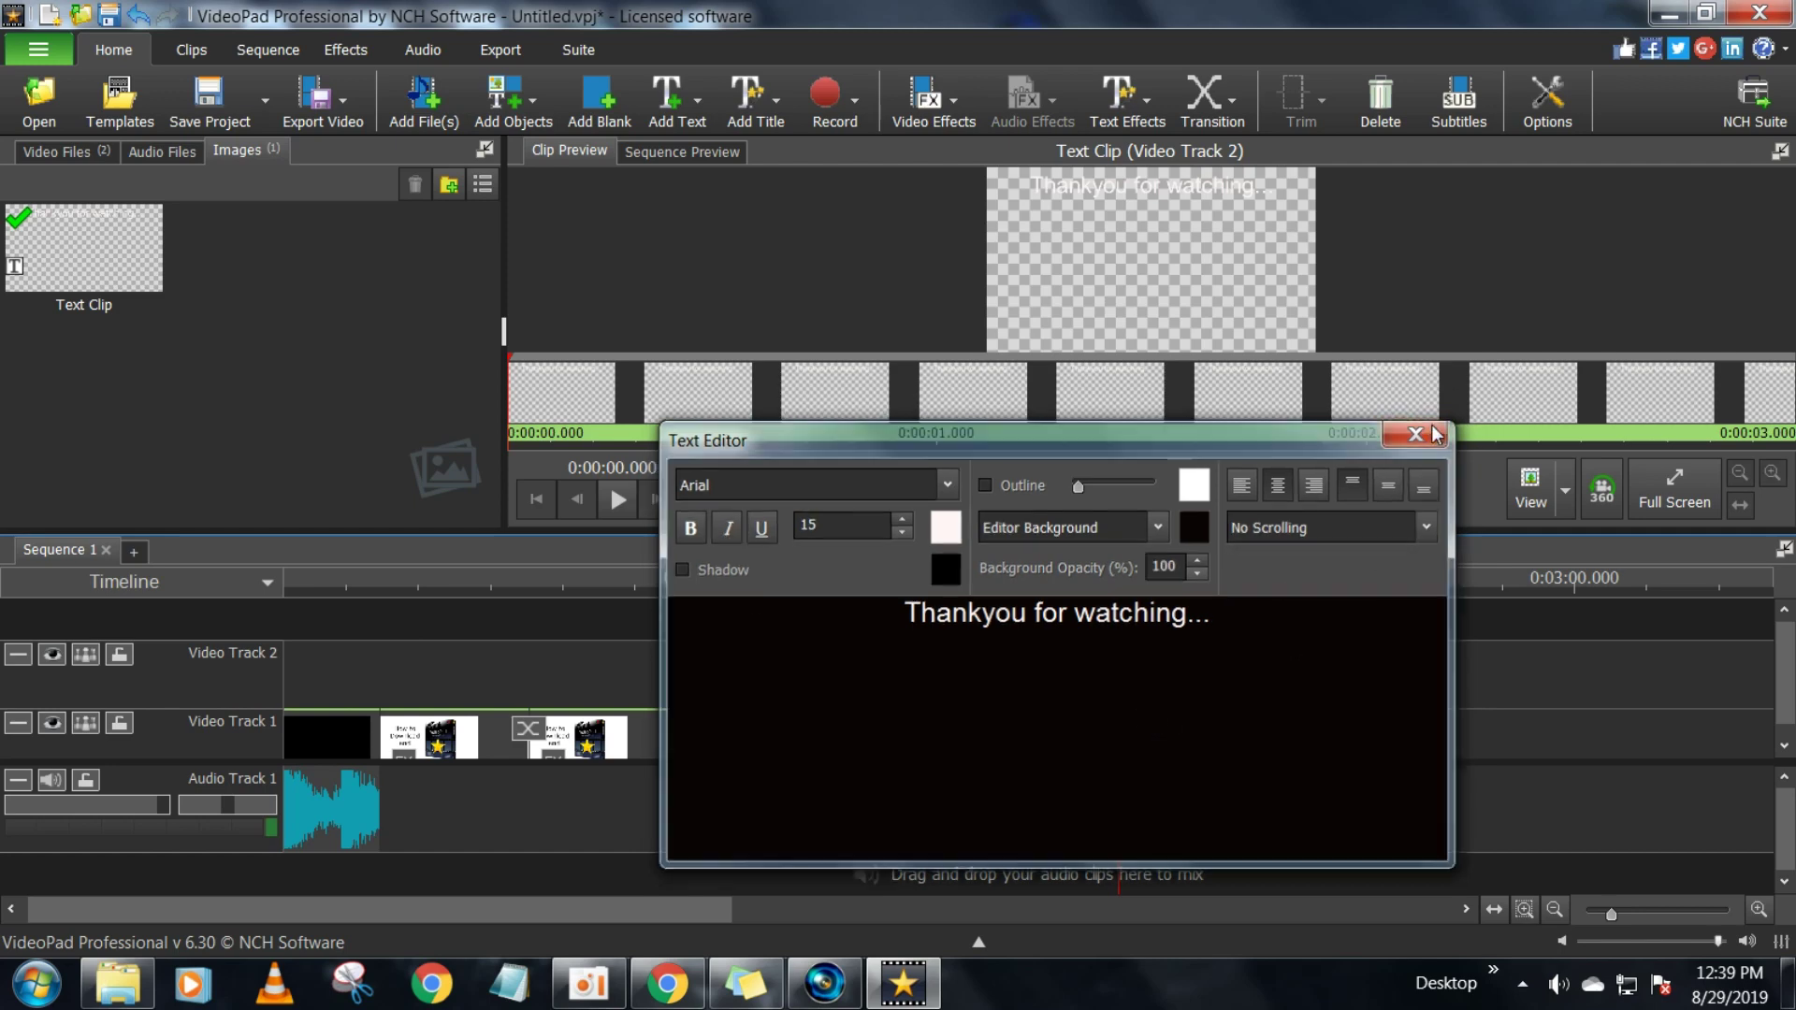
Lengthen the closing text clip on Video Track 2 to about 17 seconds and play back its opening in the sequence
scroll(1165, 692, "up", 2)
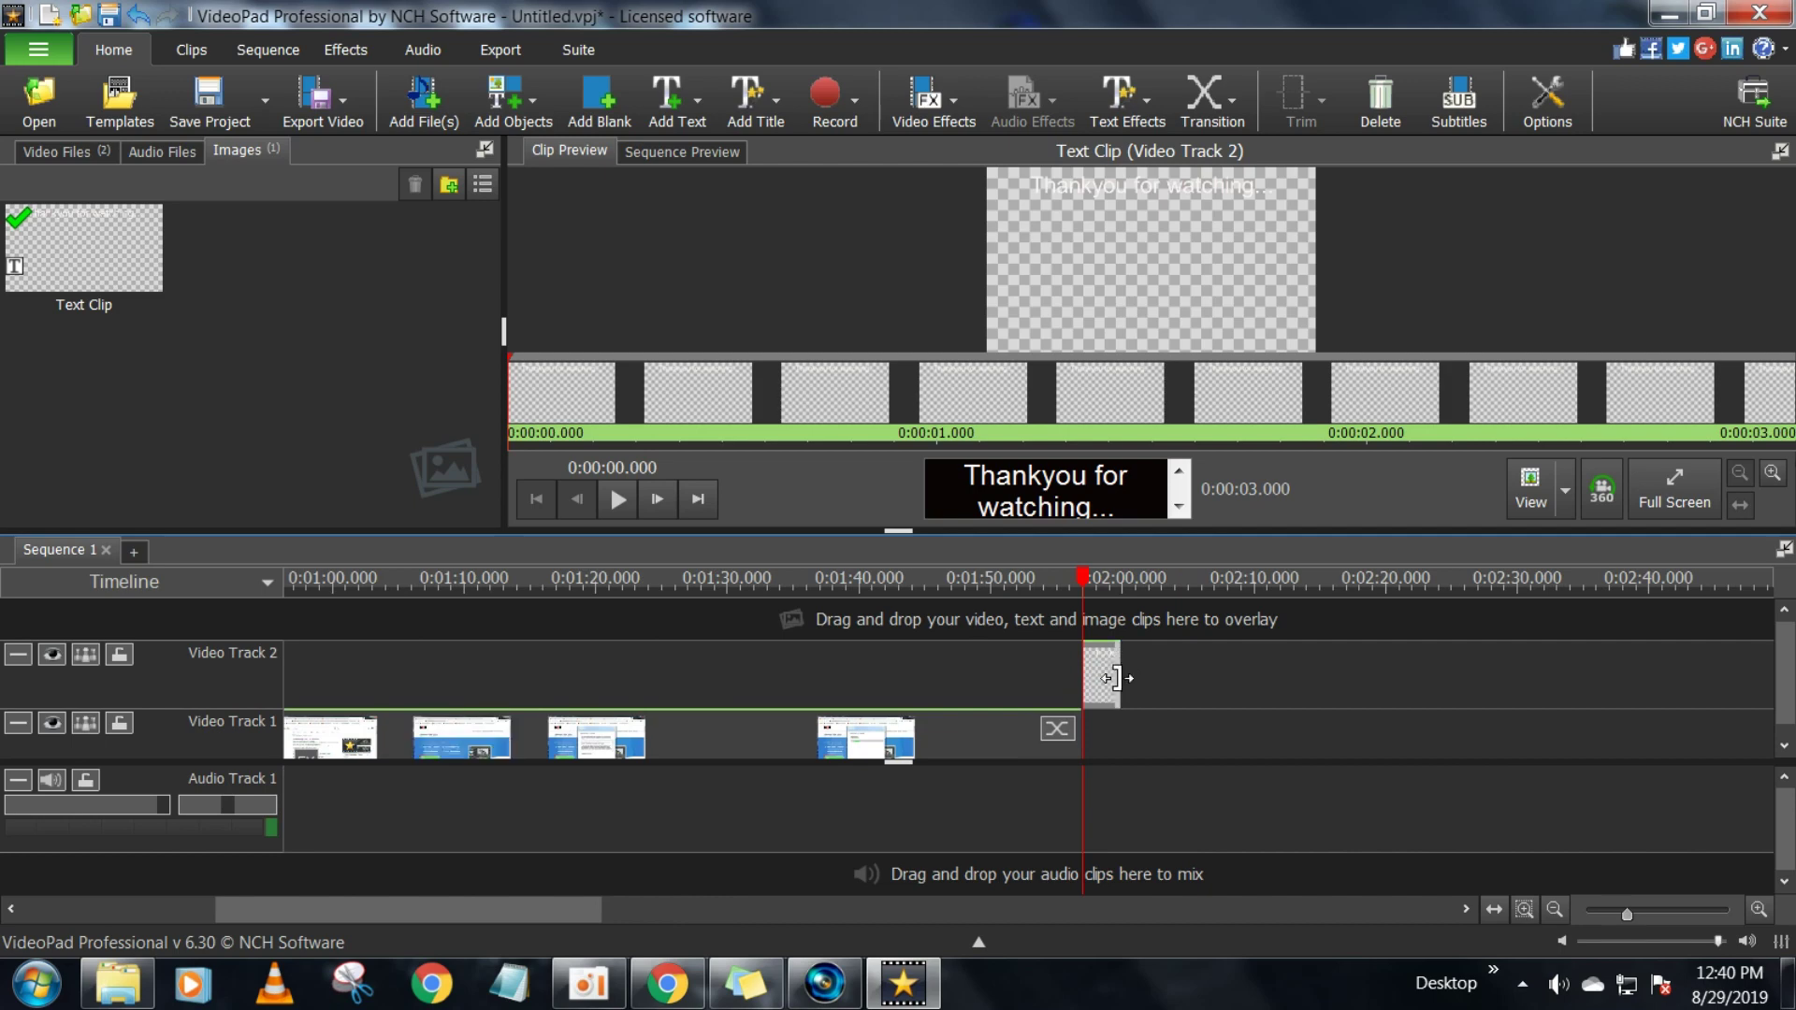
left_click_drag(1117, 677, 1307, 674)
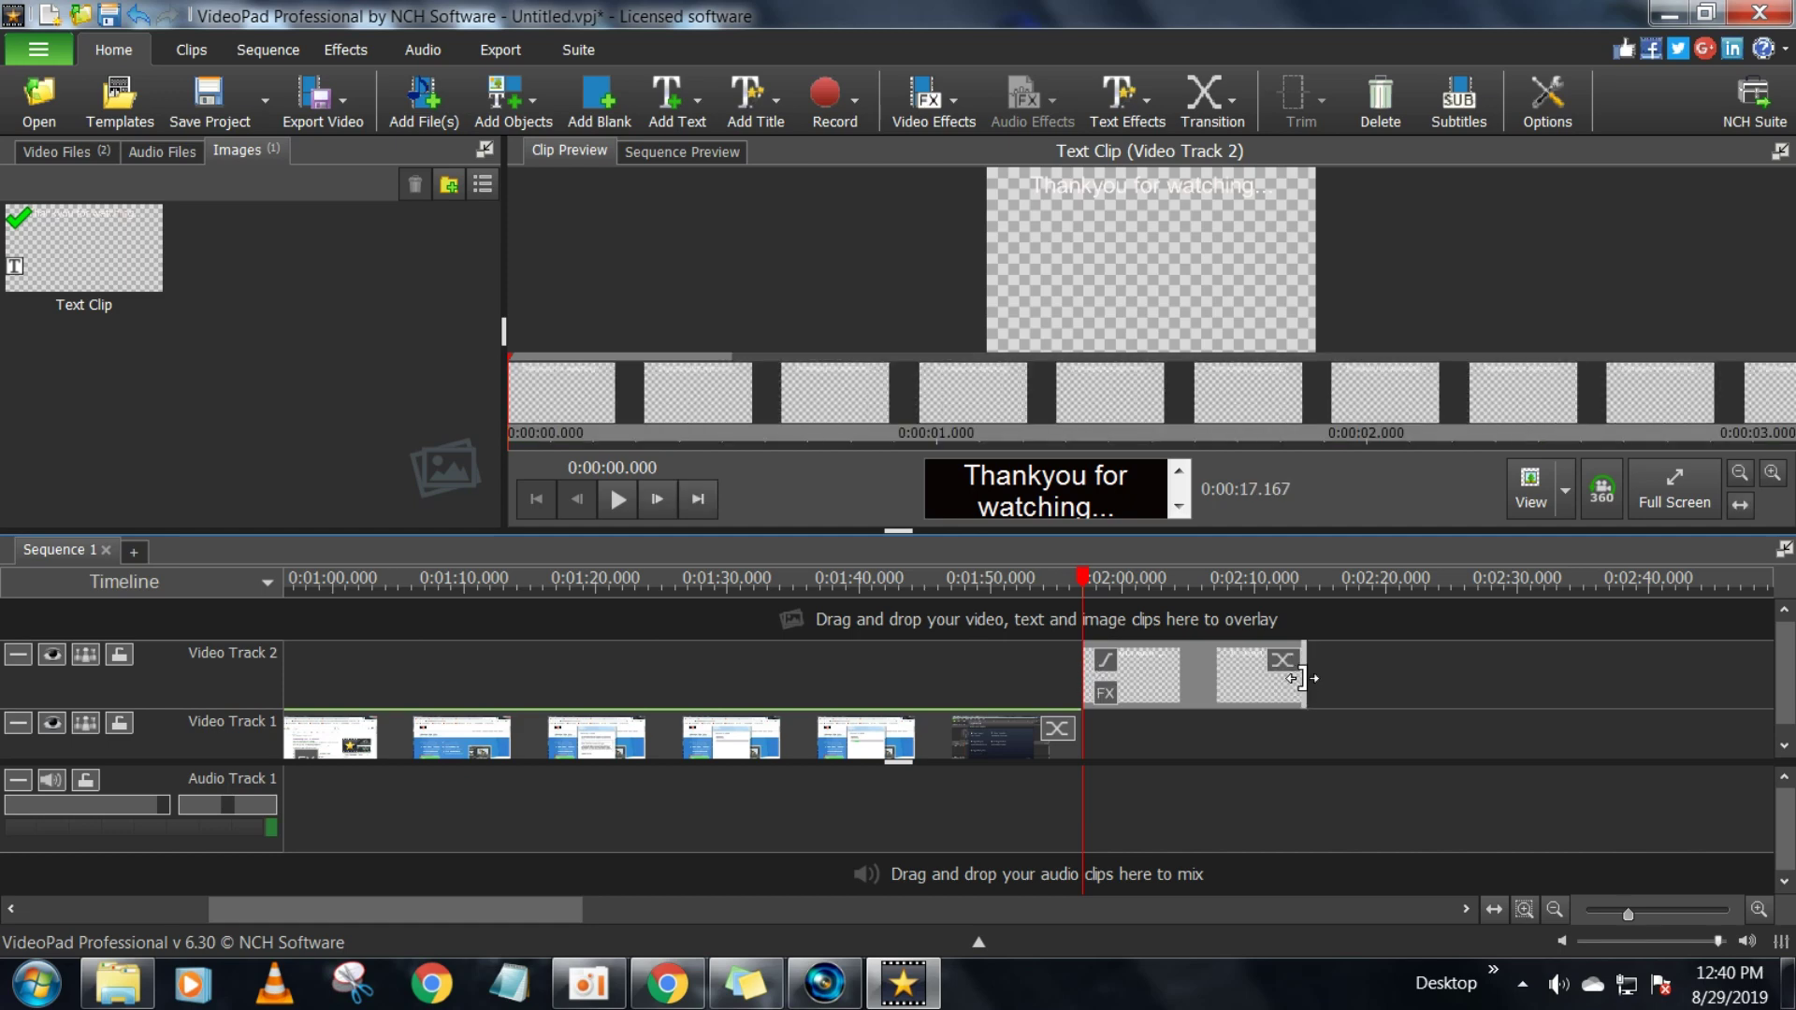
left_click(1055, 672)
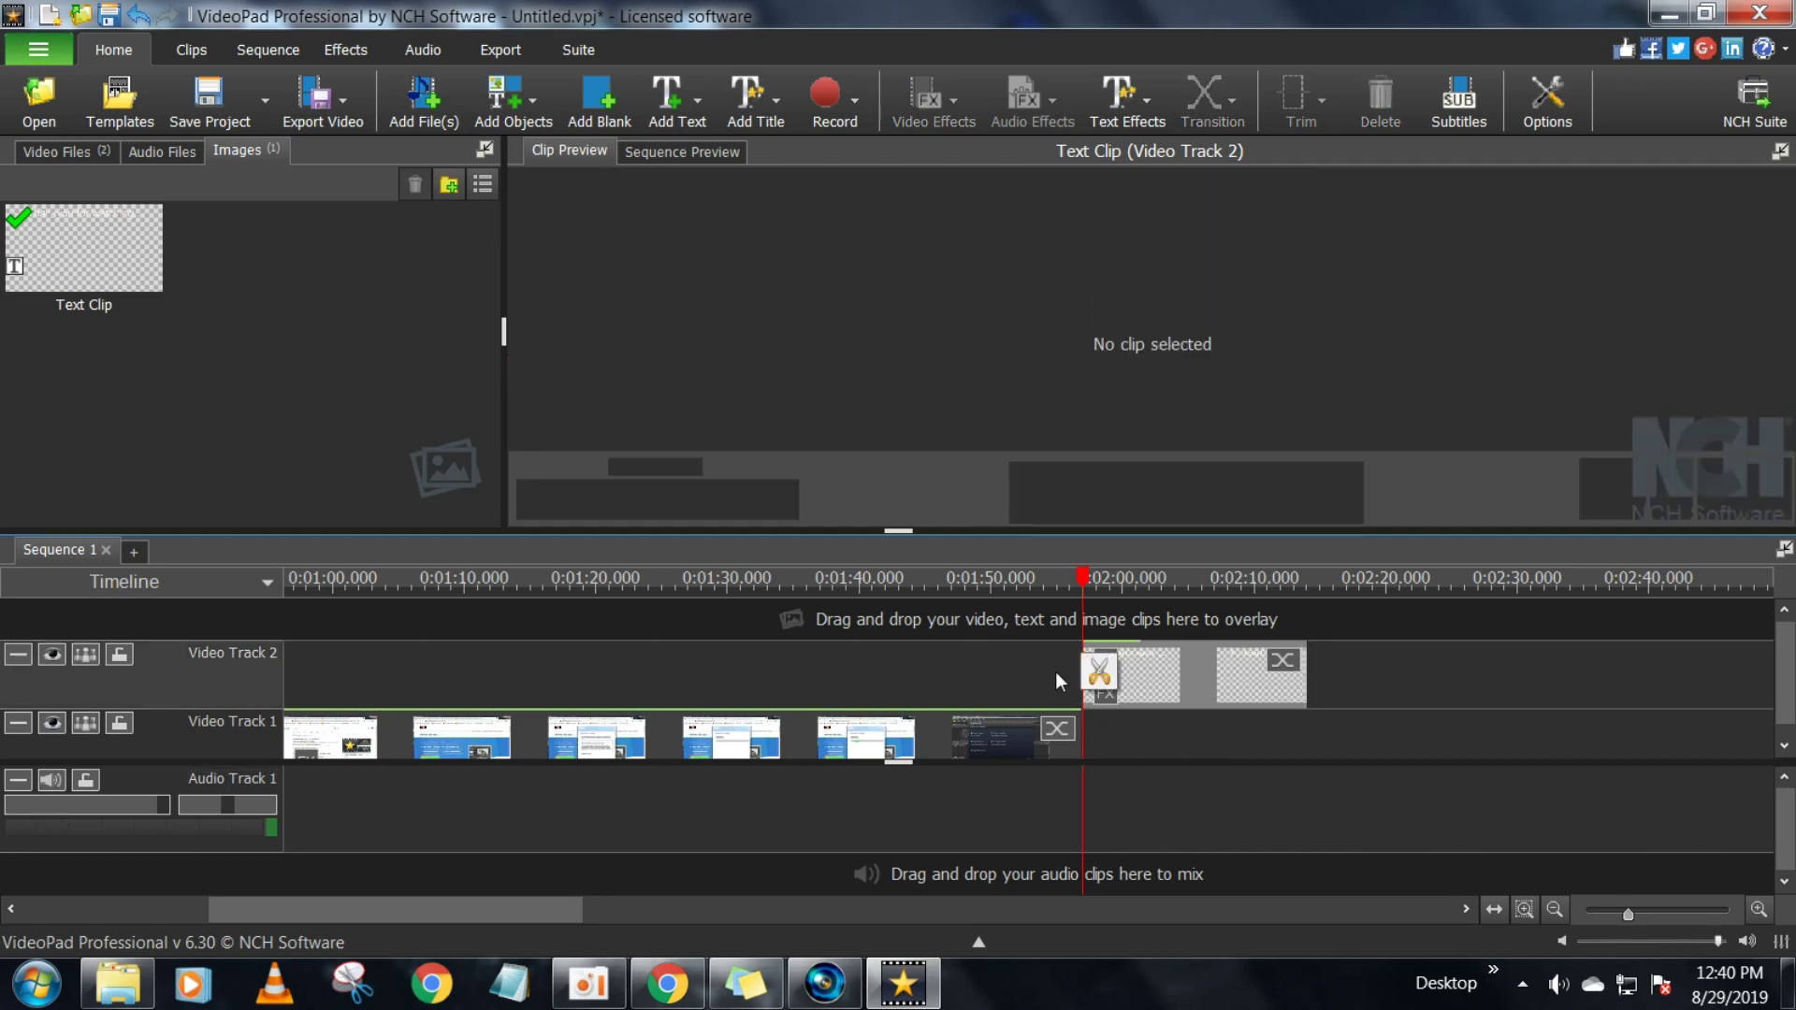
left_click(658, 501)
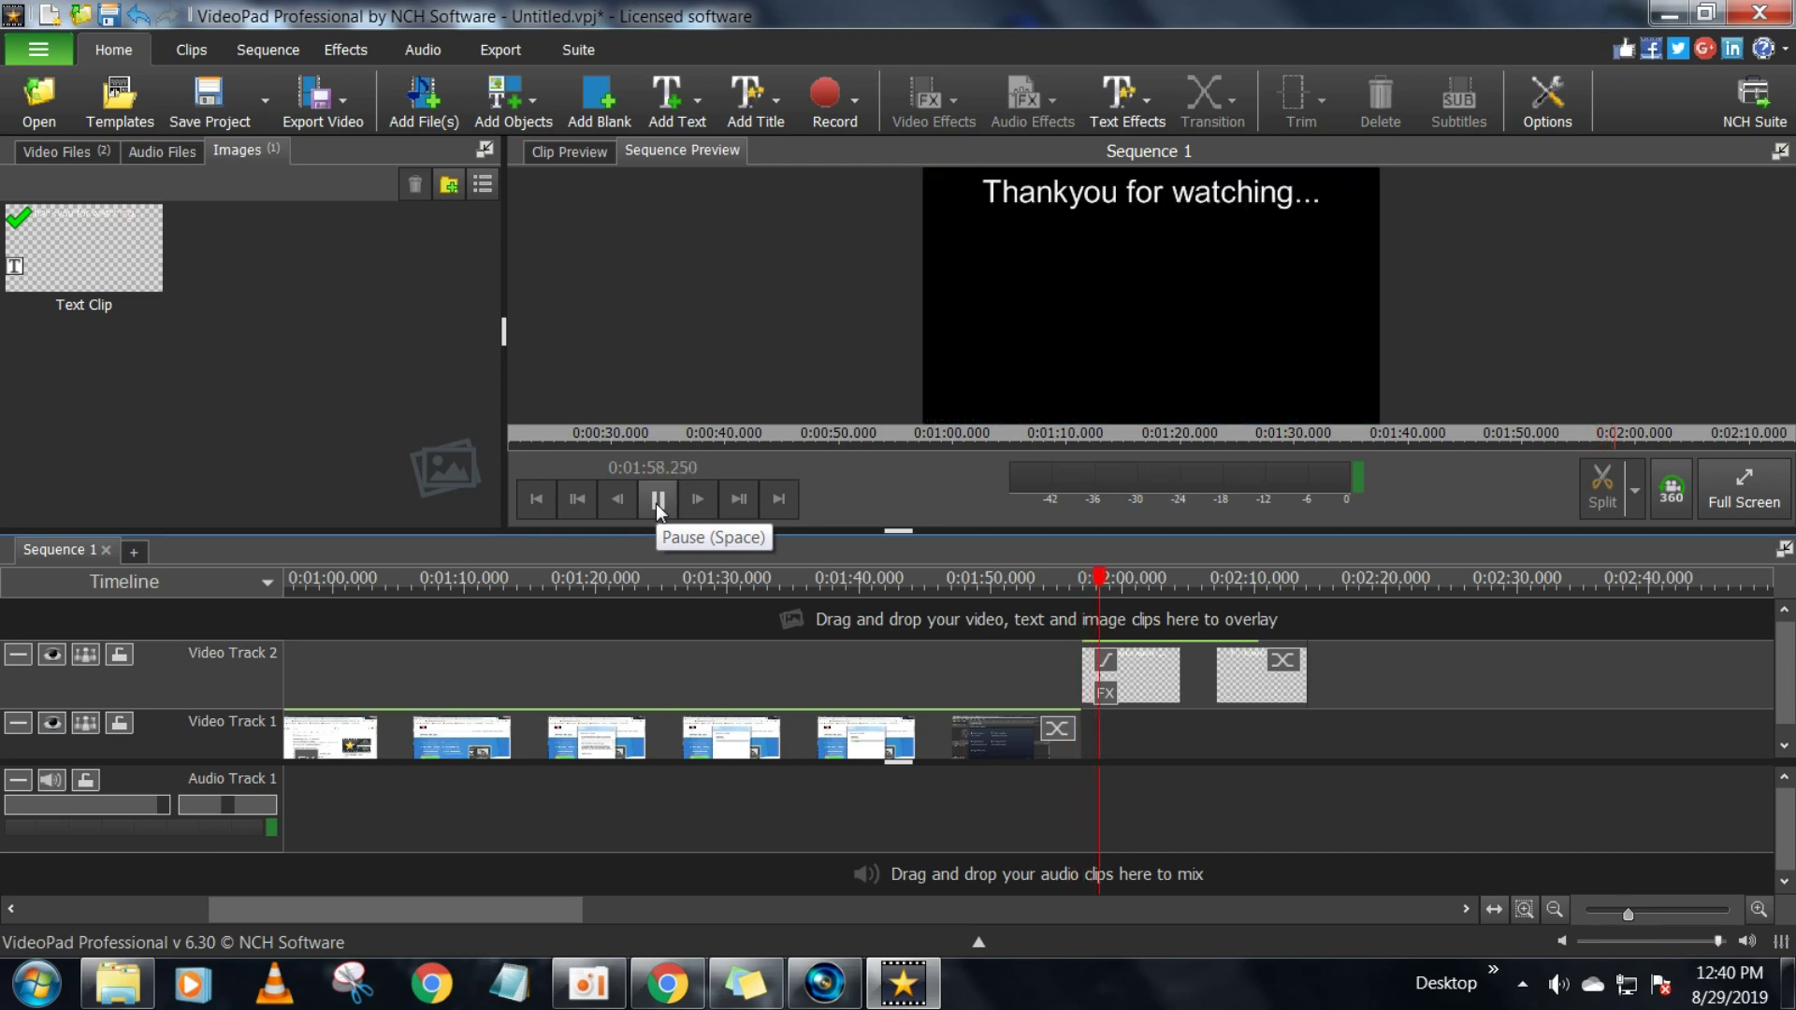
left_click(657, 500)
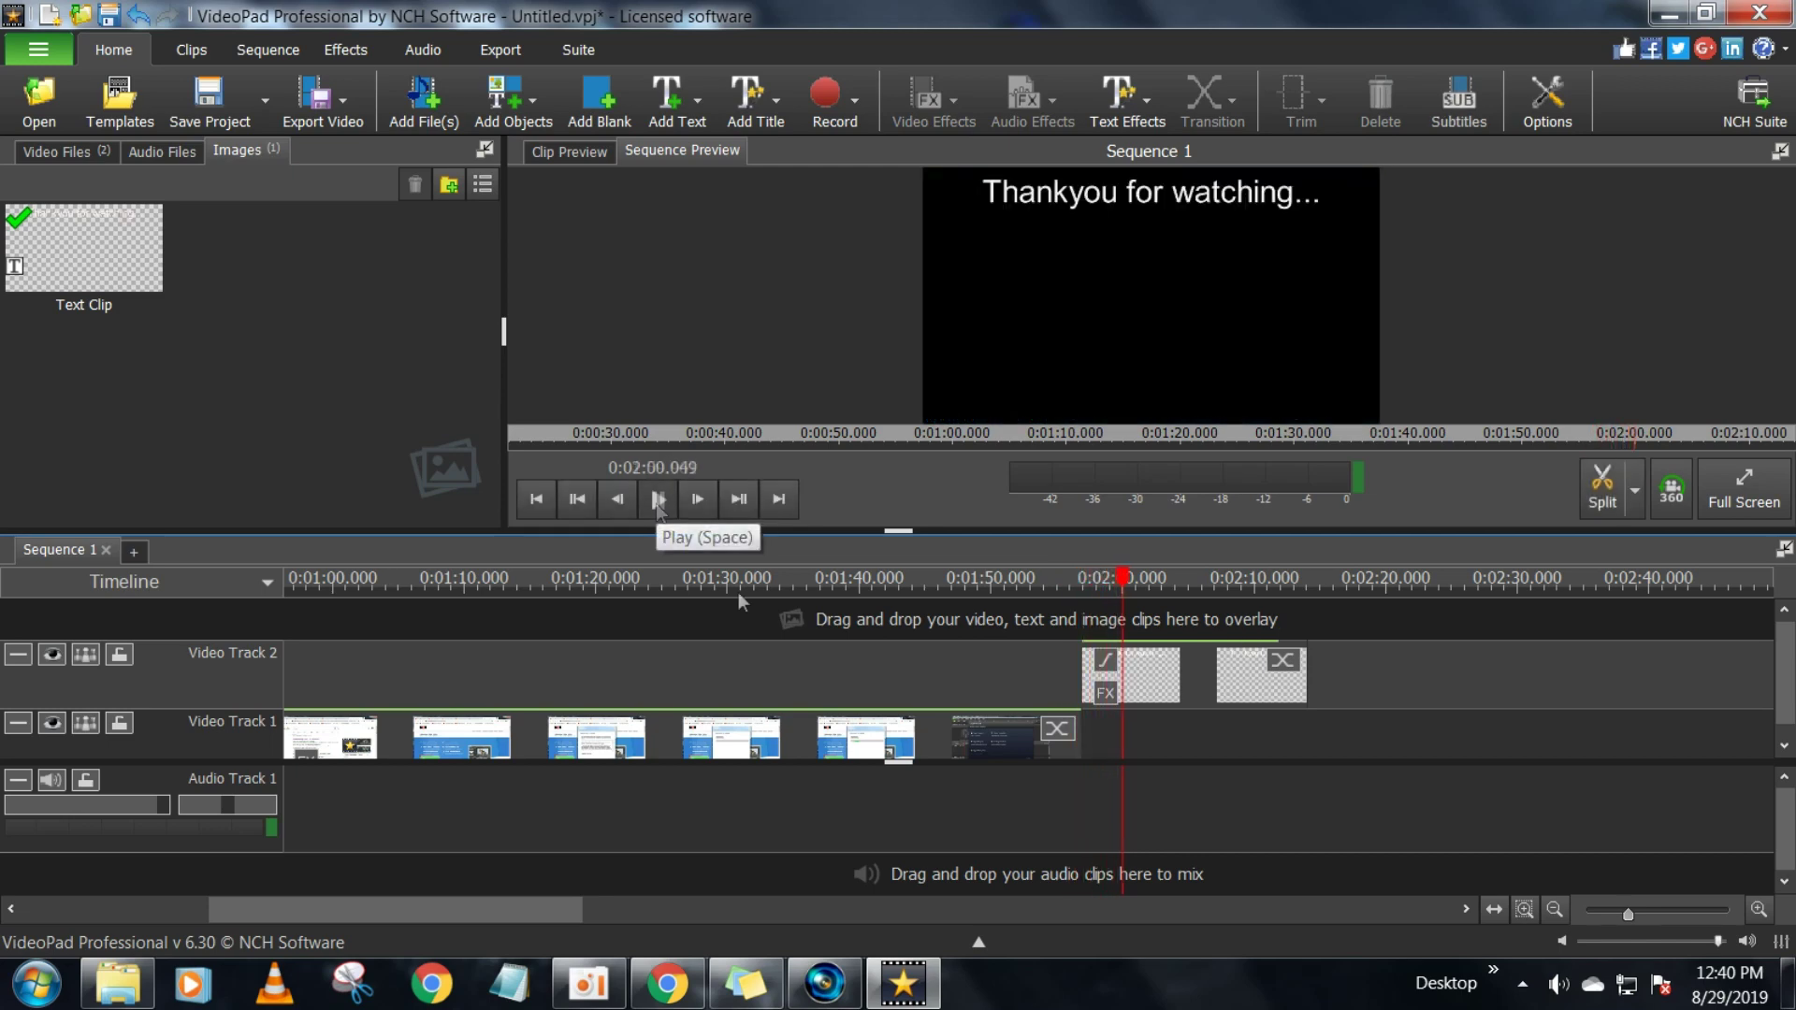
Align the "Thankyou for watching..." text to the vertical middle of the closing text clip
left_click(1157, 690)
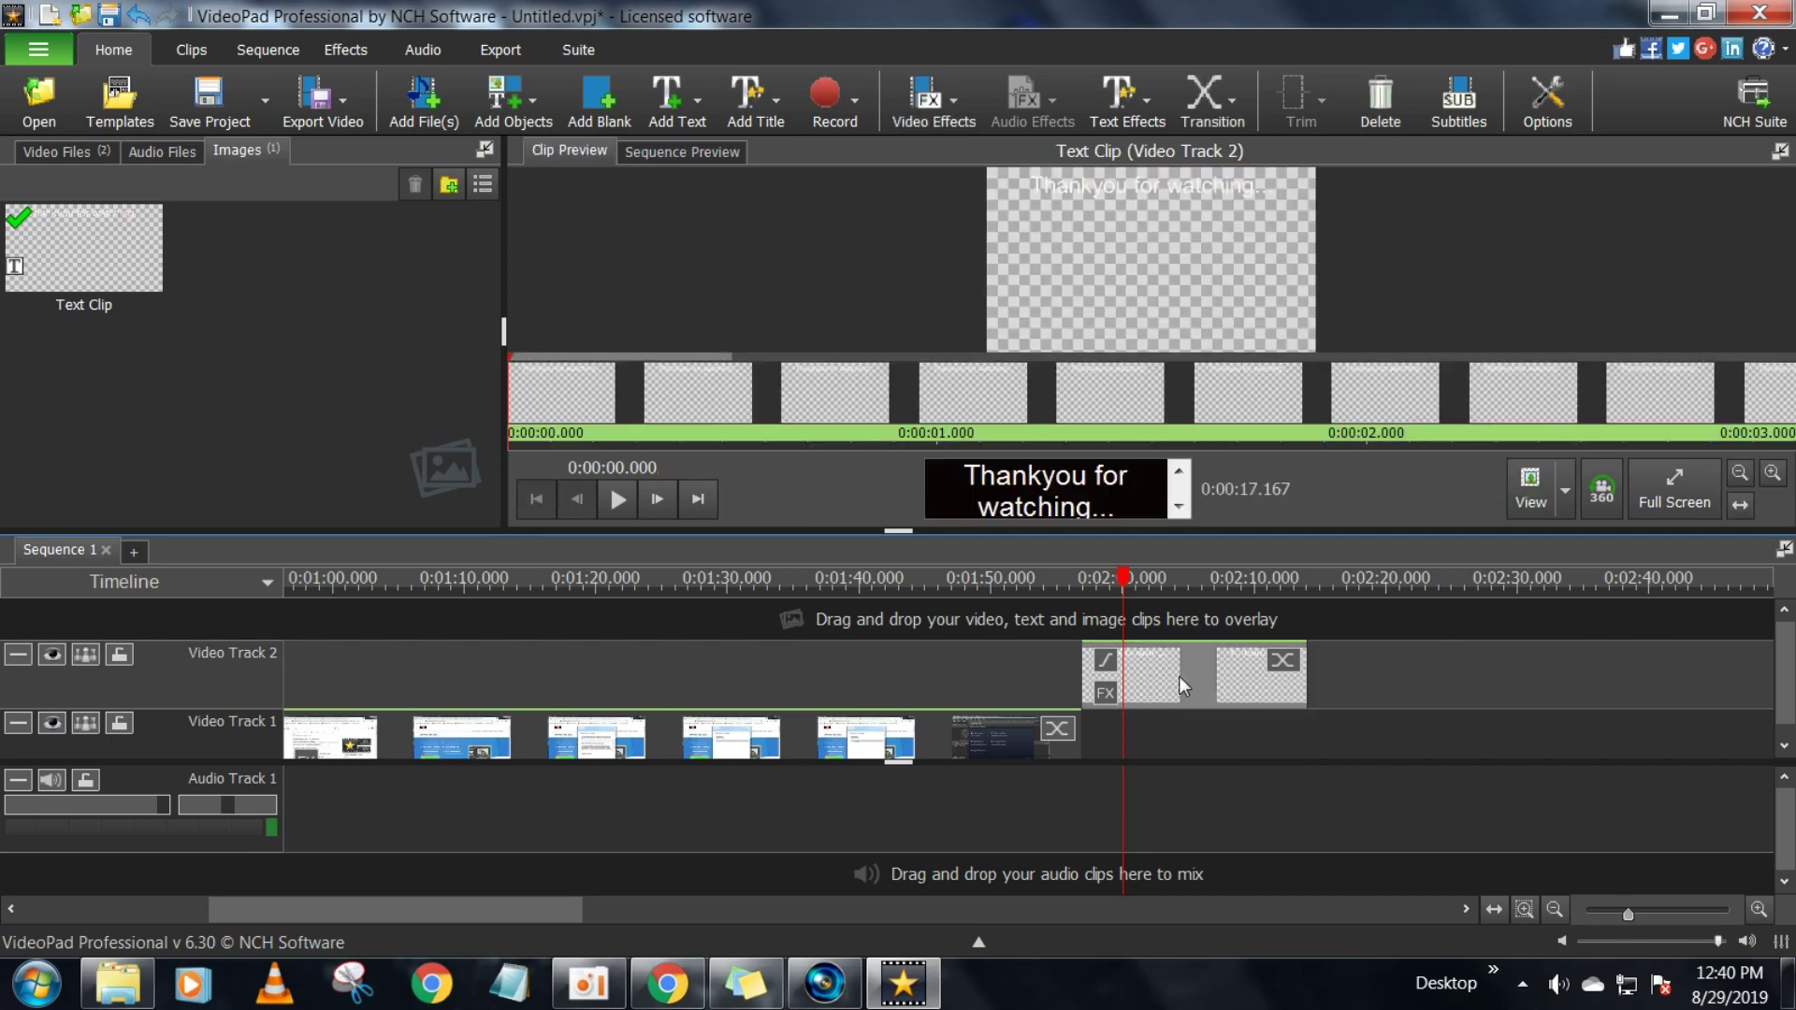
scroll(1178, 676, "up", 1)
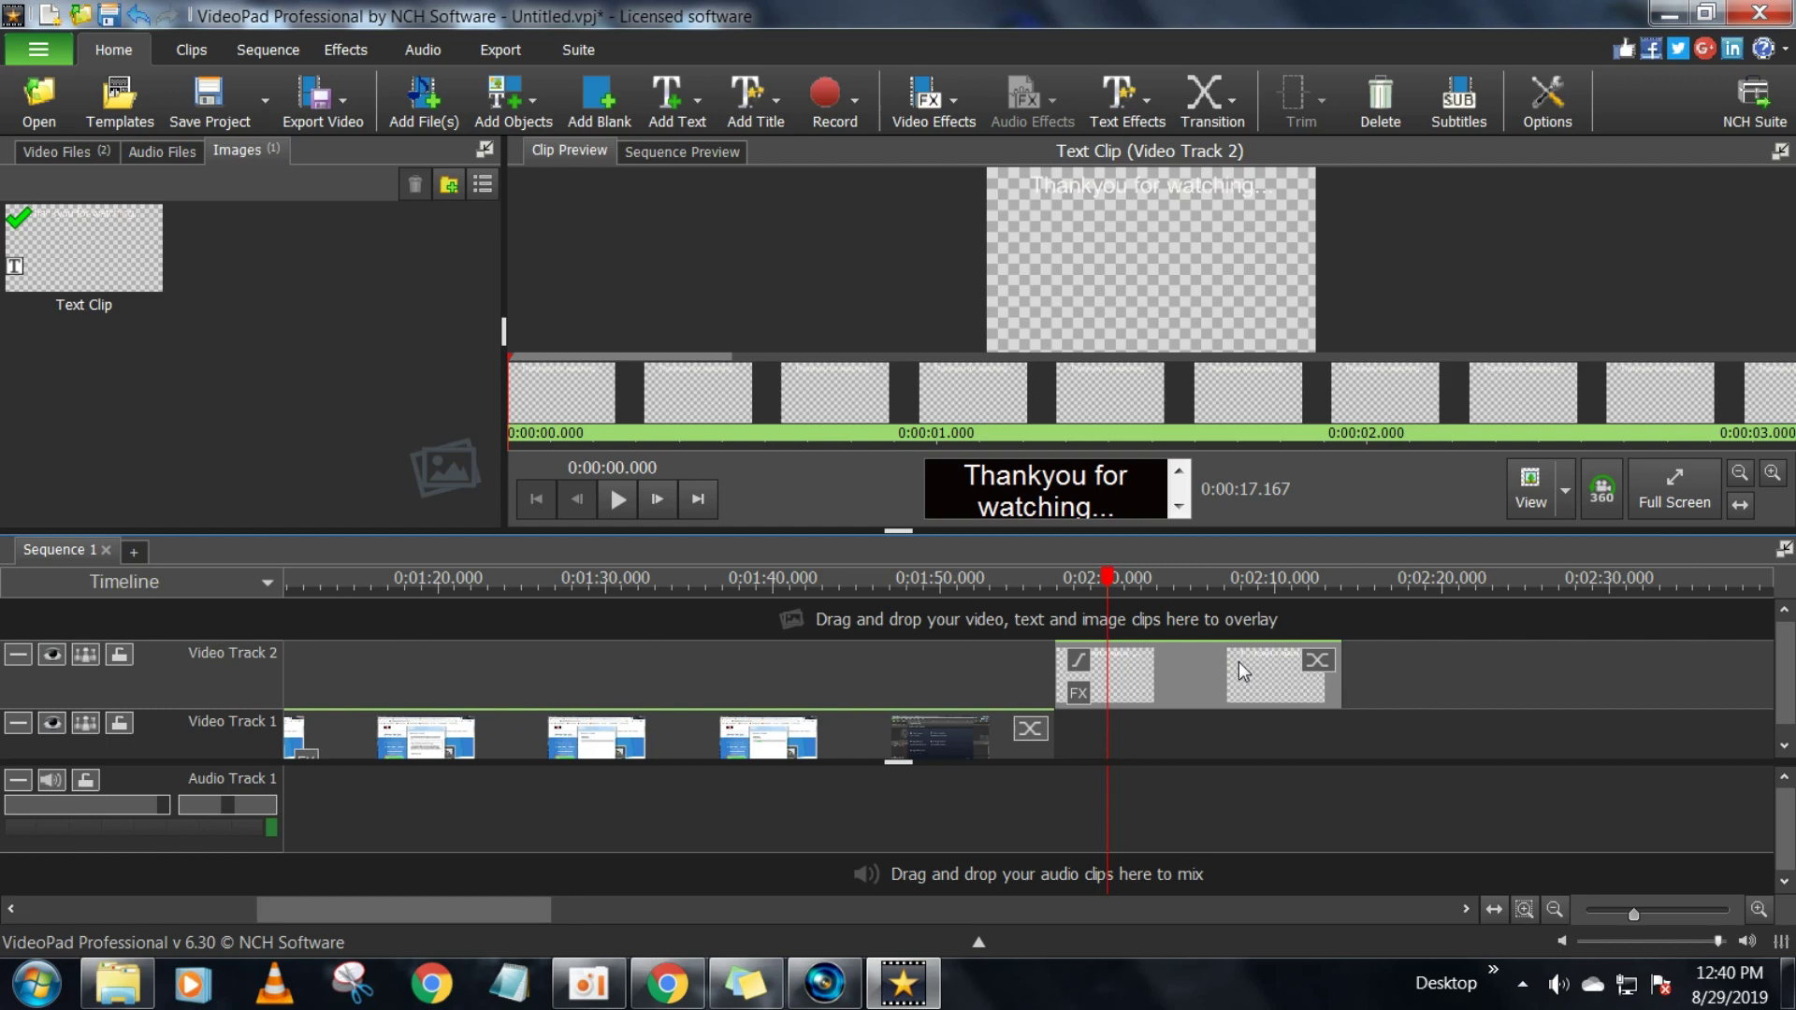
right_click(1183, 681)
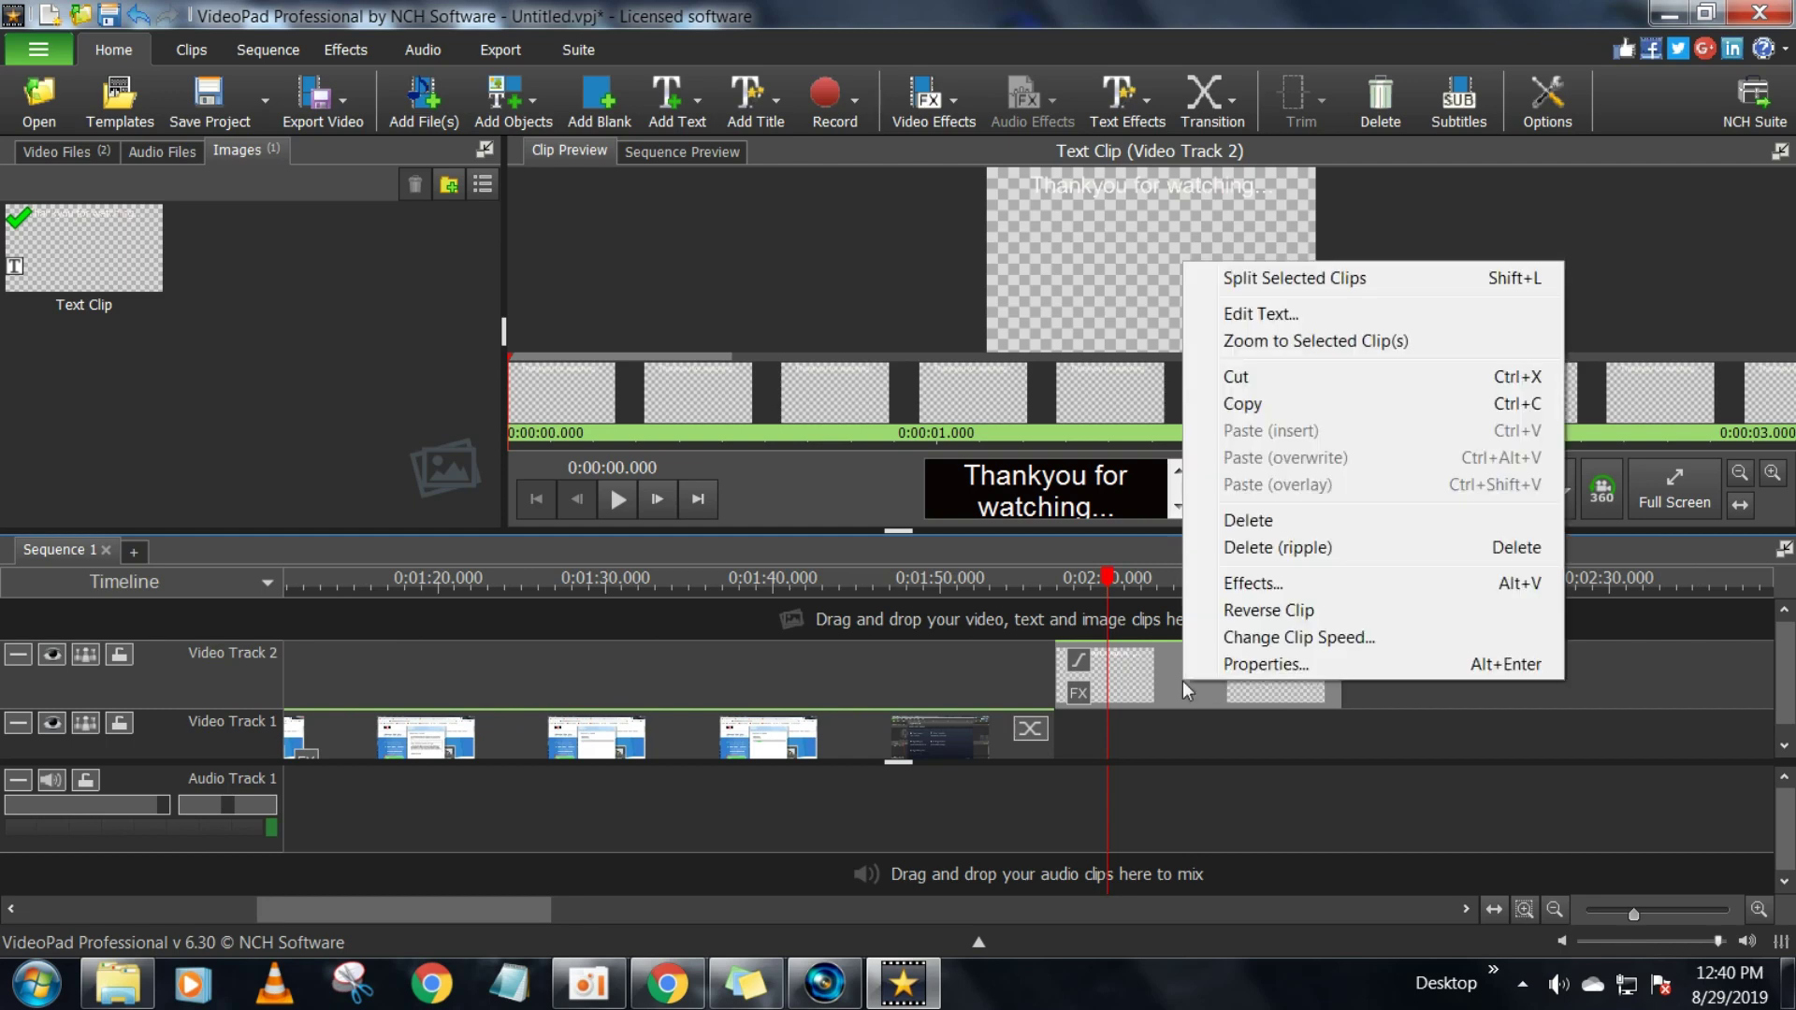
left_click(1289, 314)
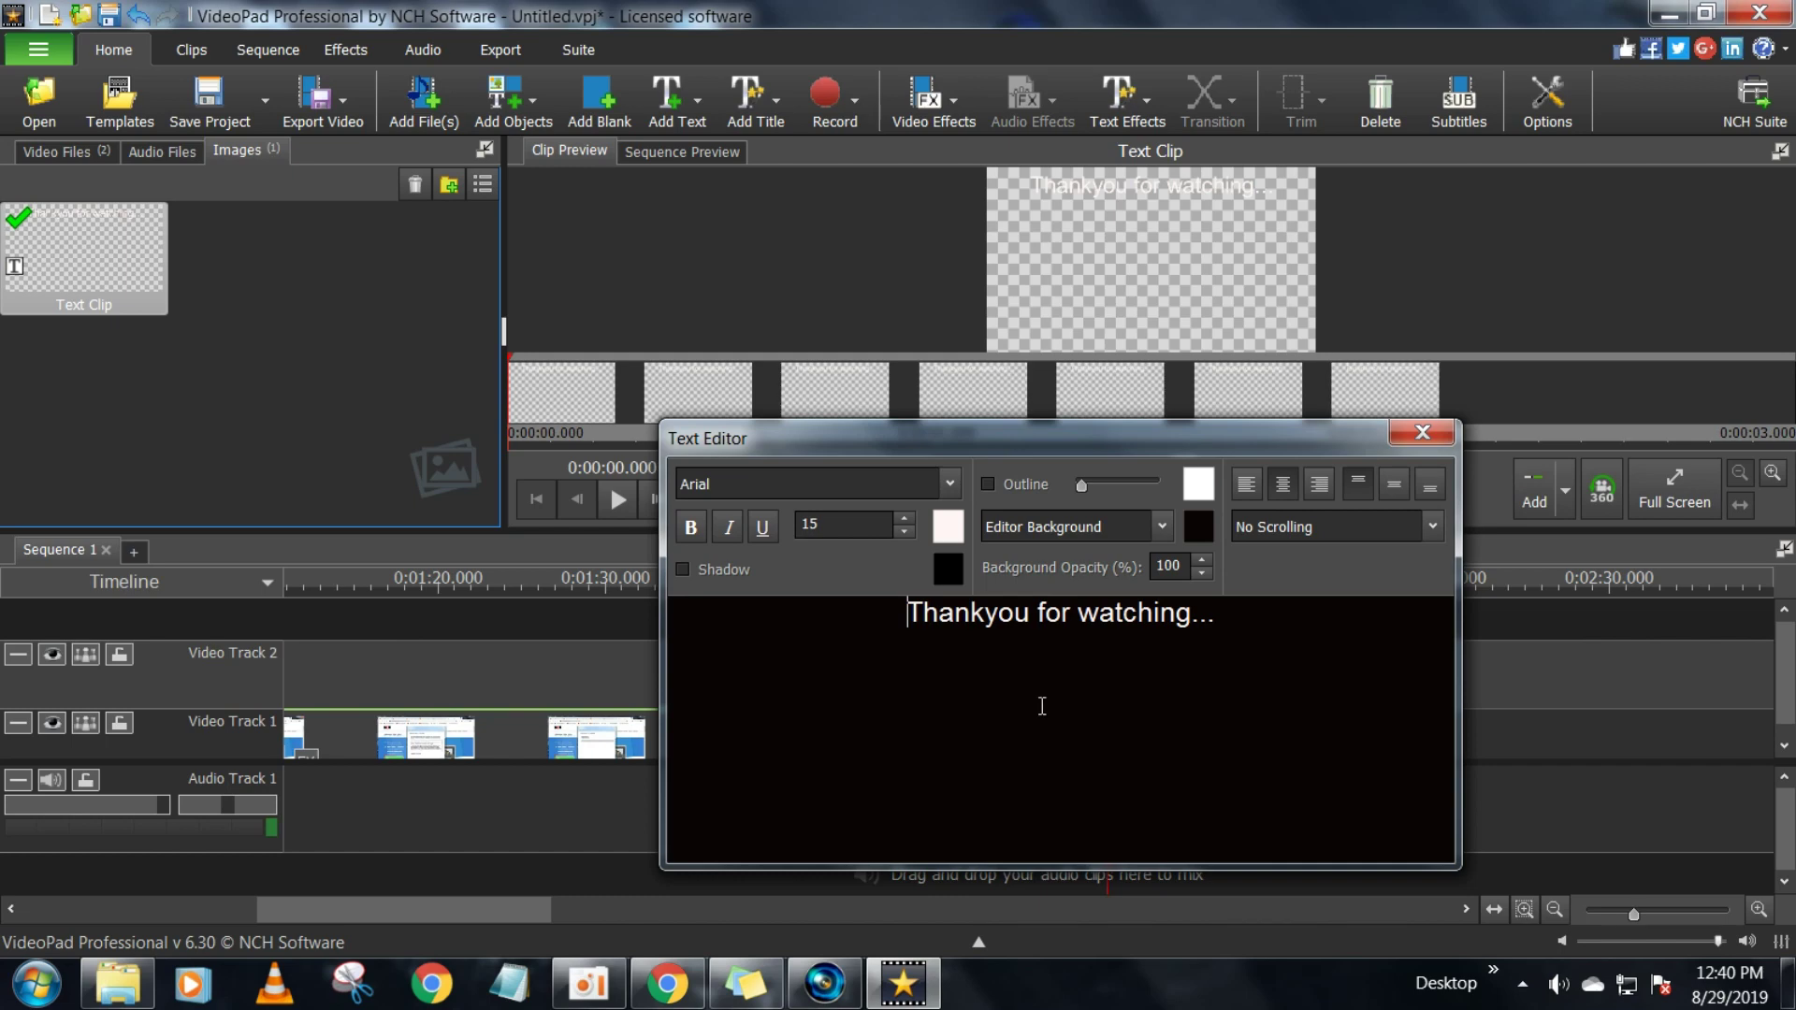
left_click_drag(1276, 621, 850, 619)
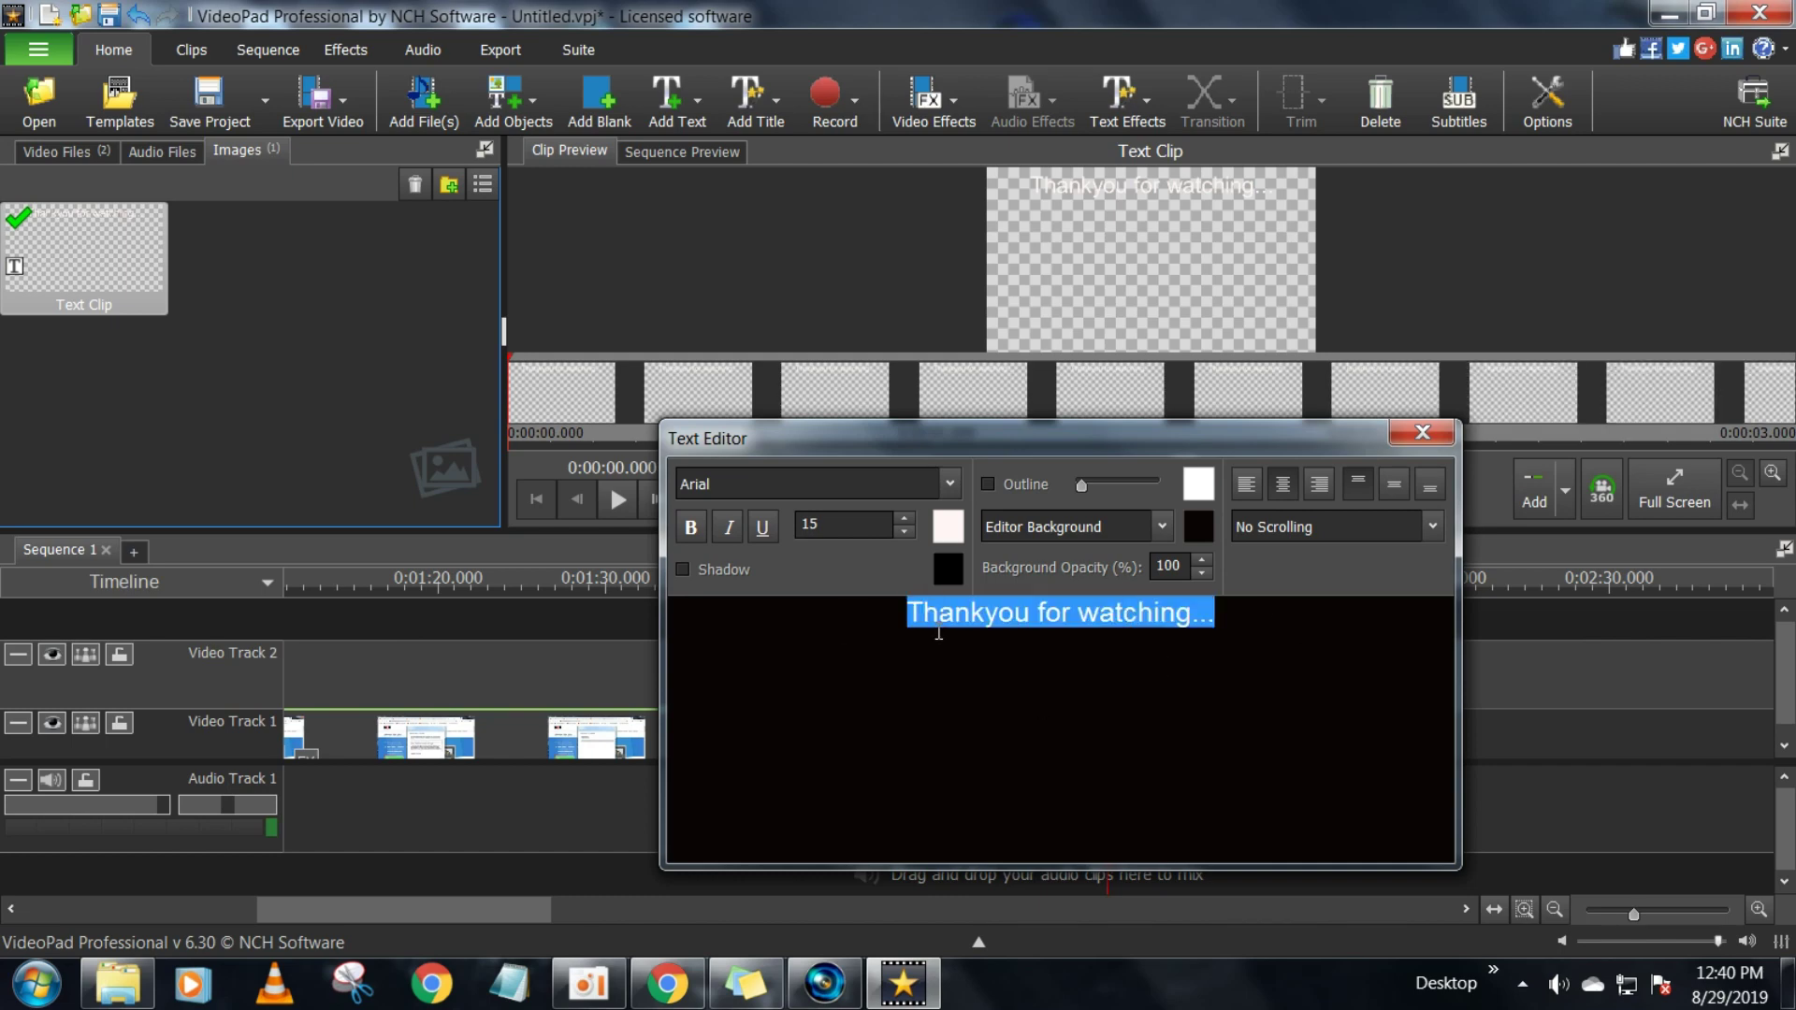
left_click(1394, 485)
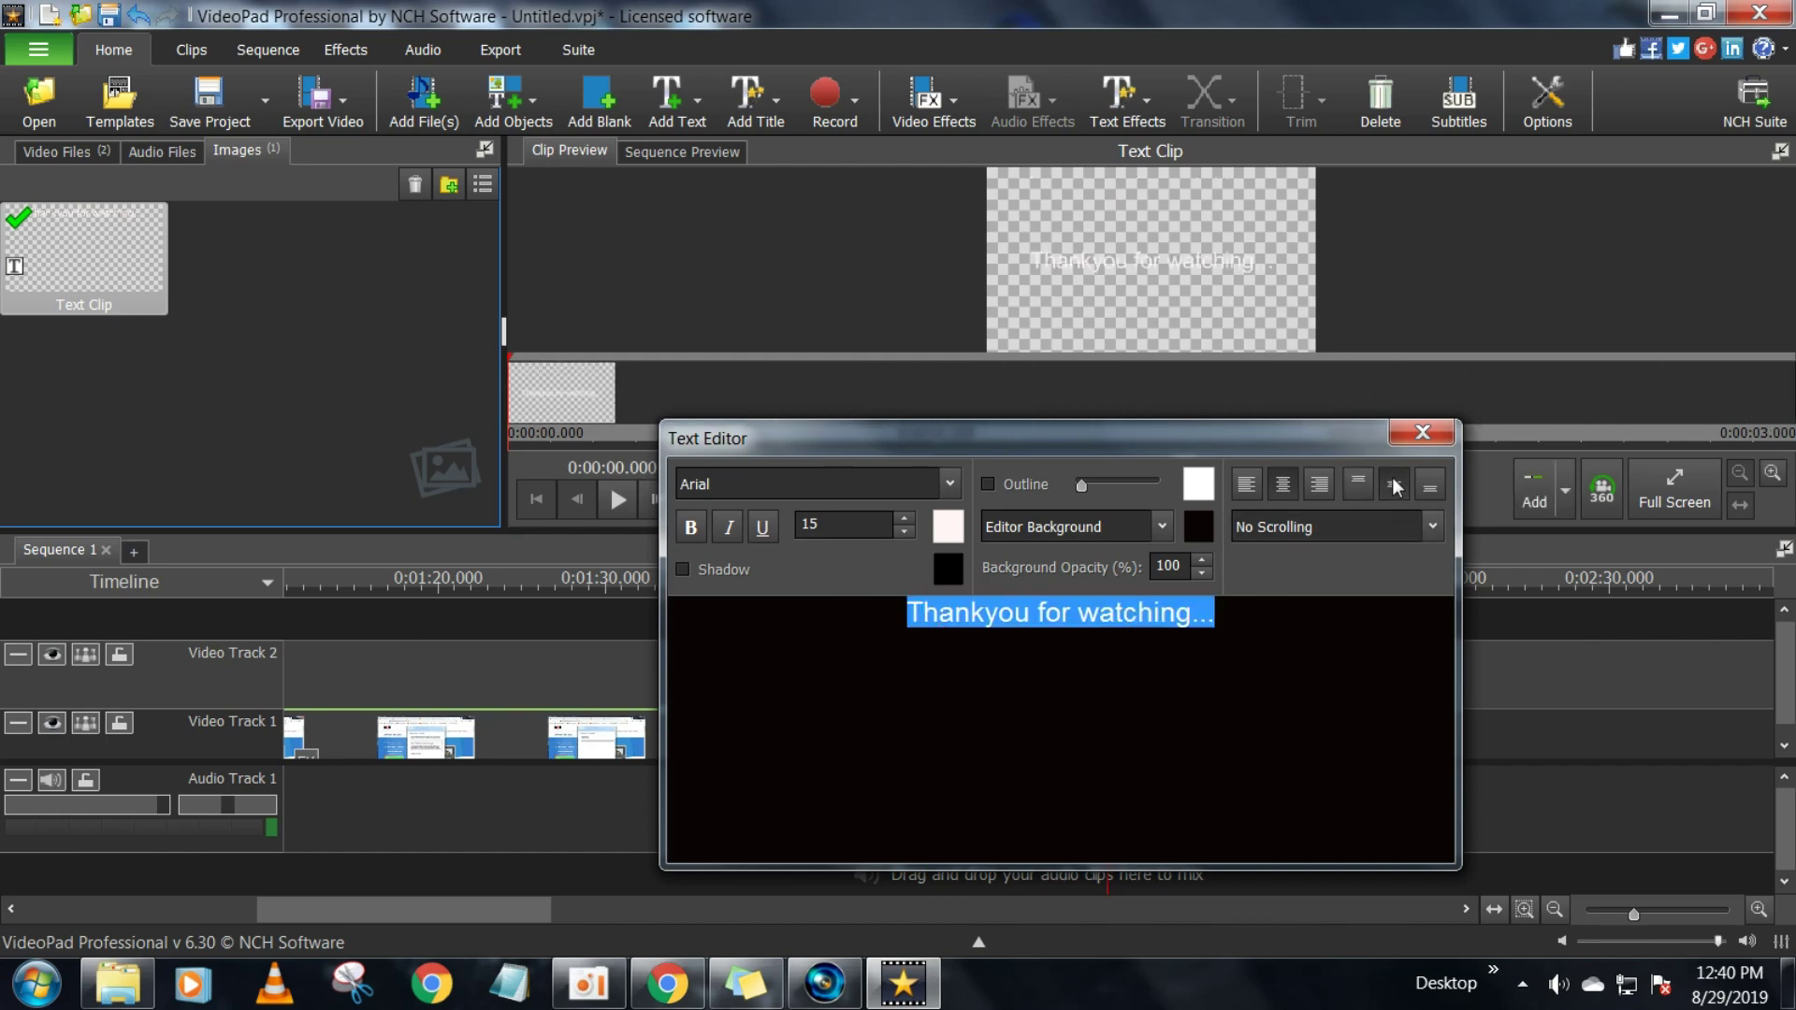
left_click(1431, 432)
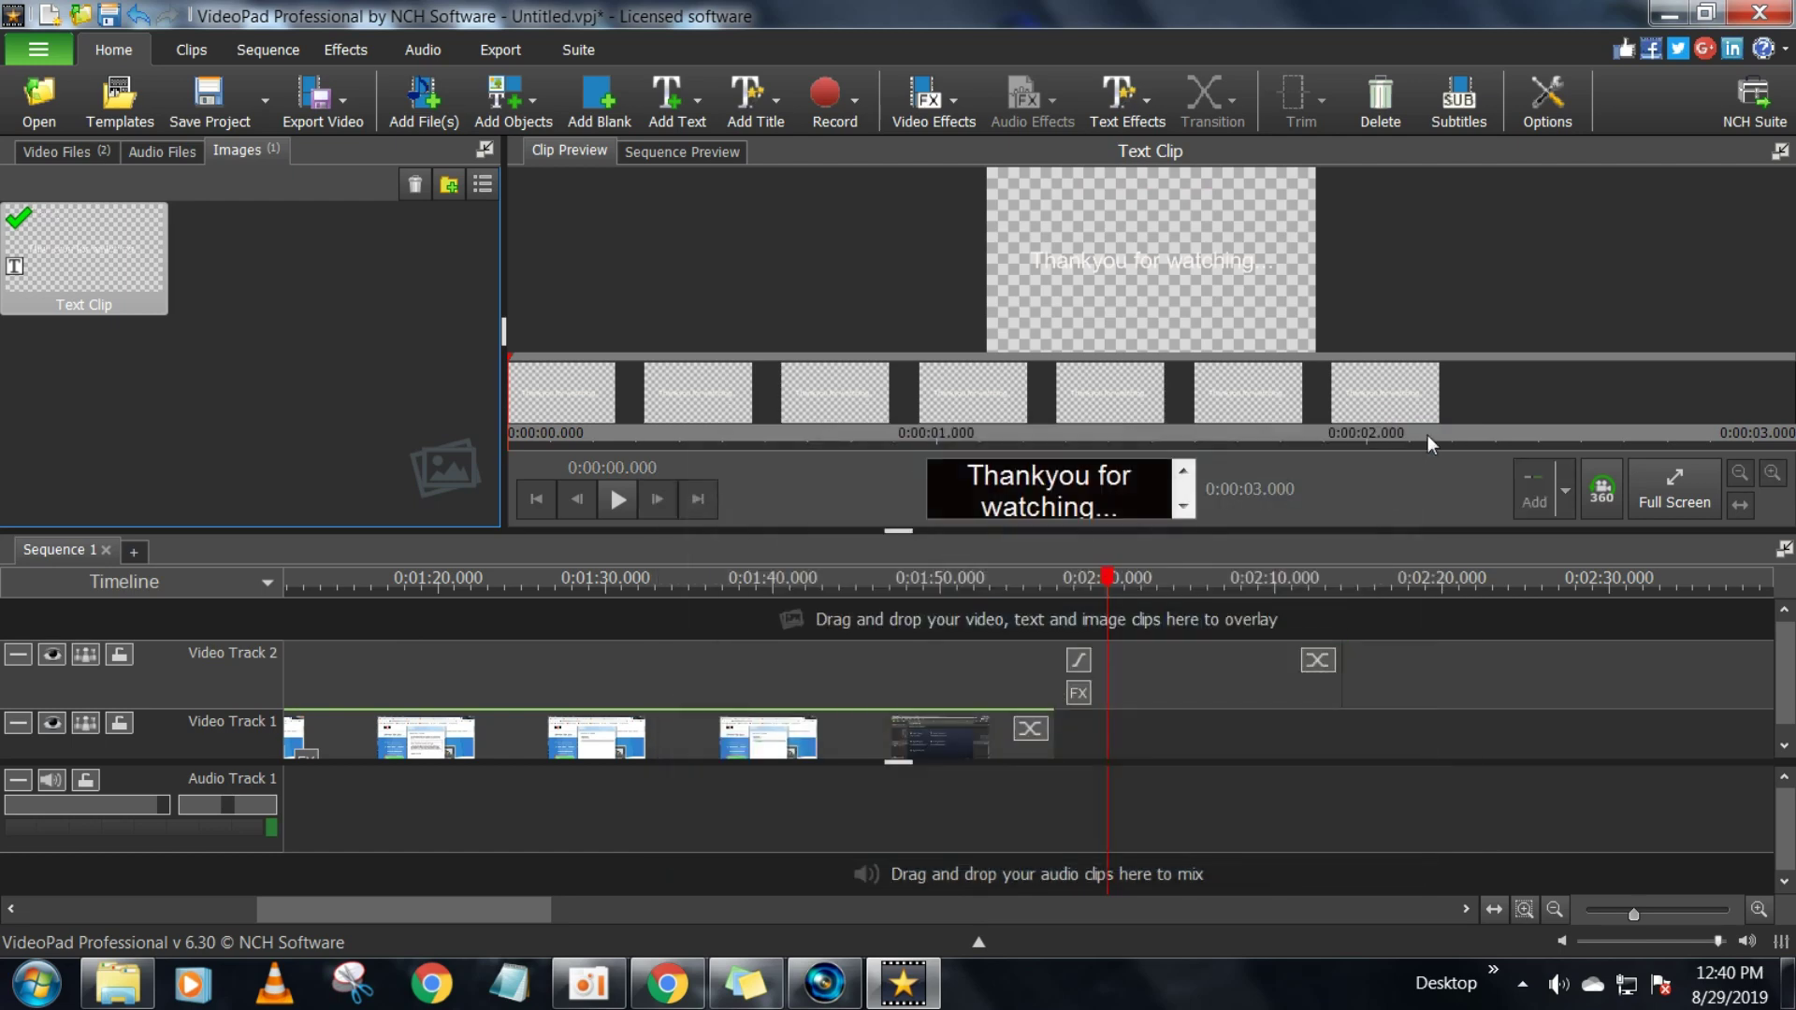
Play the sequence across the cut from the last video clip into the text clip to check the text's position and entrance
left_click(992, 662)
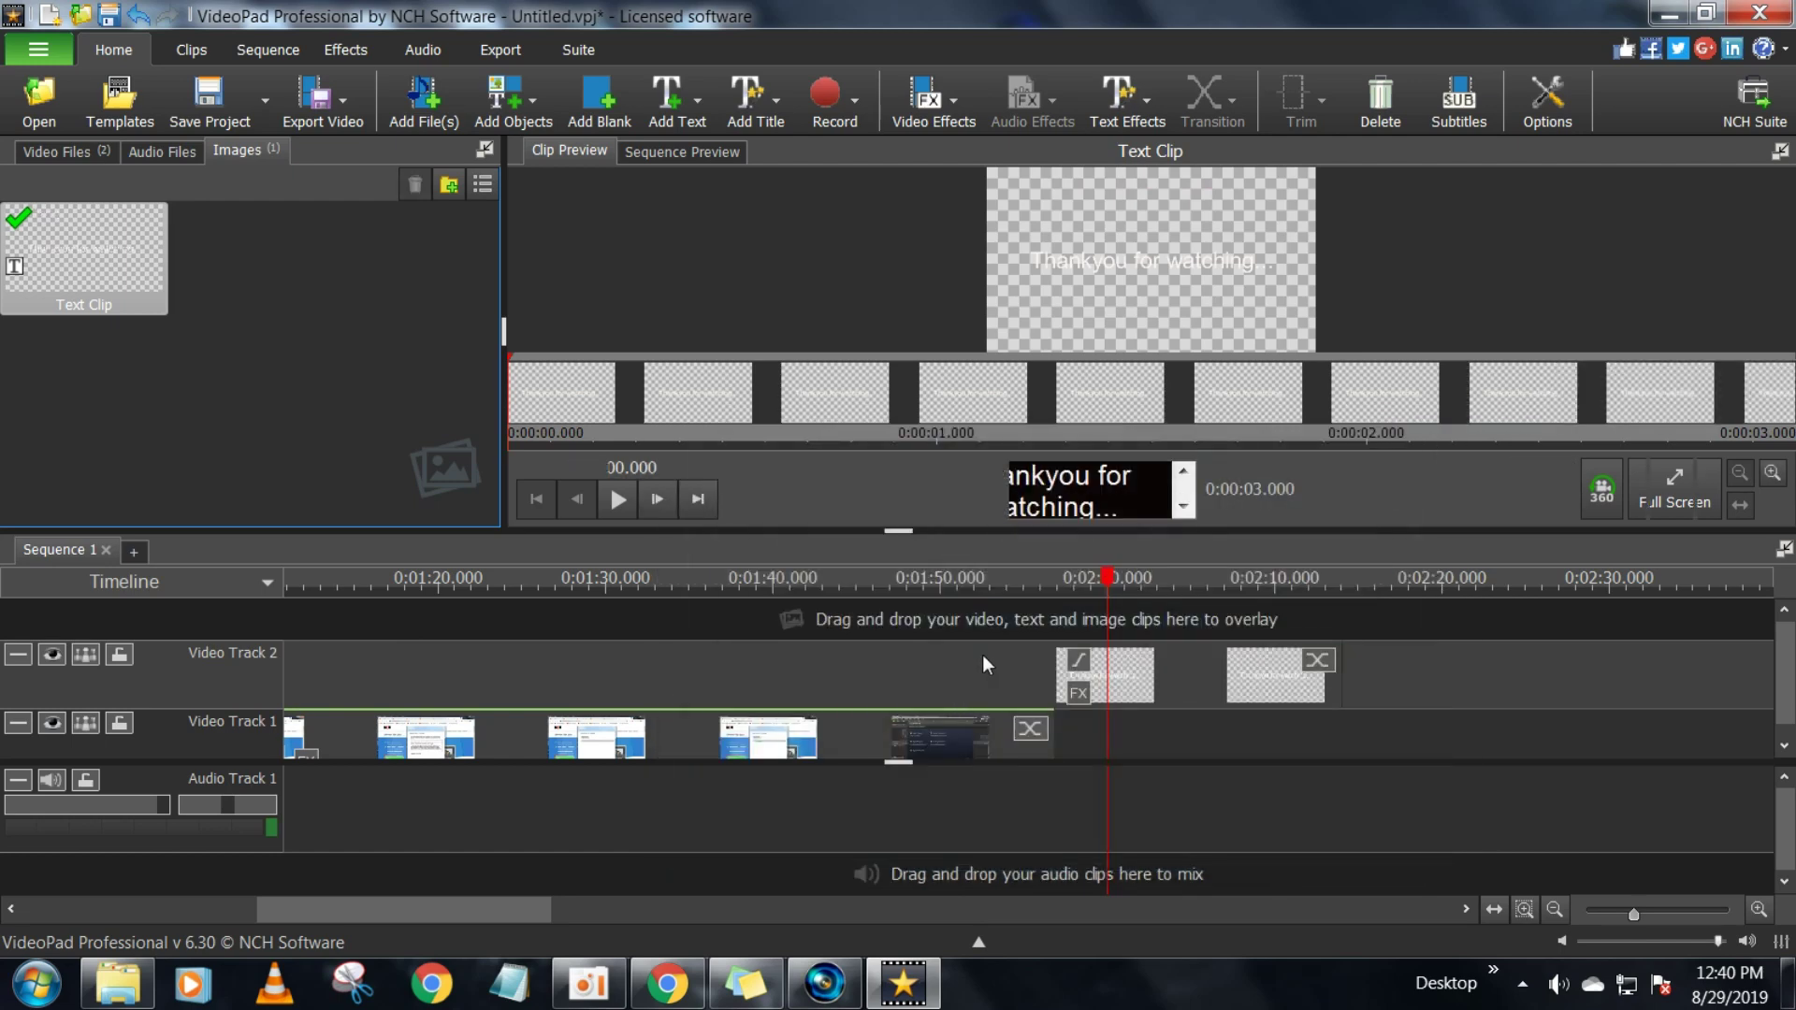
left_click(659, 500)
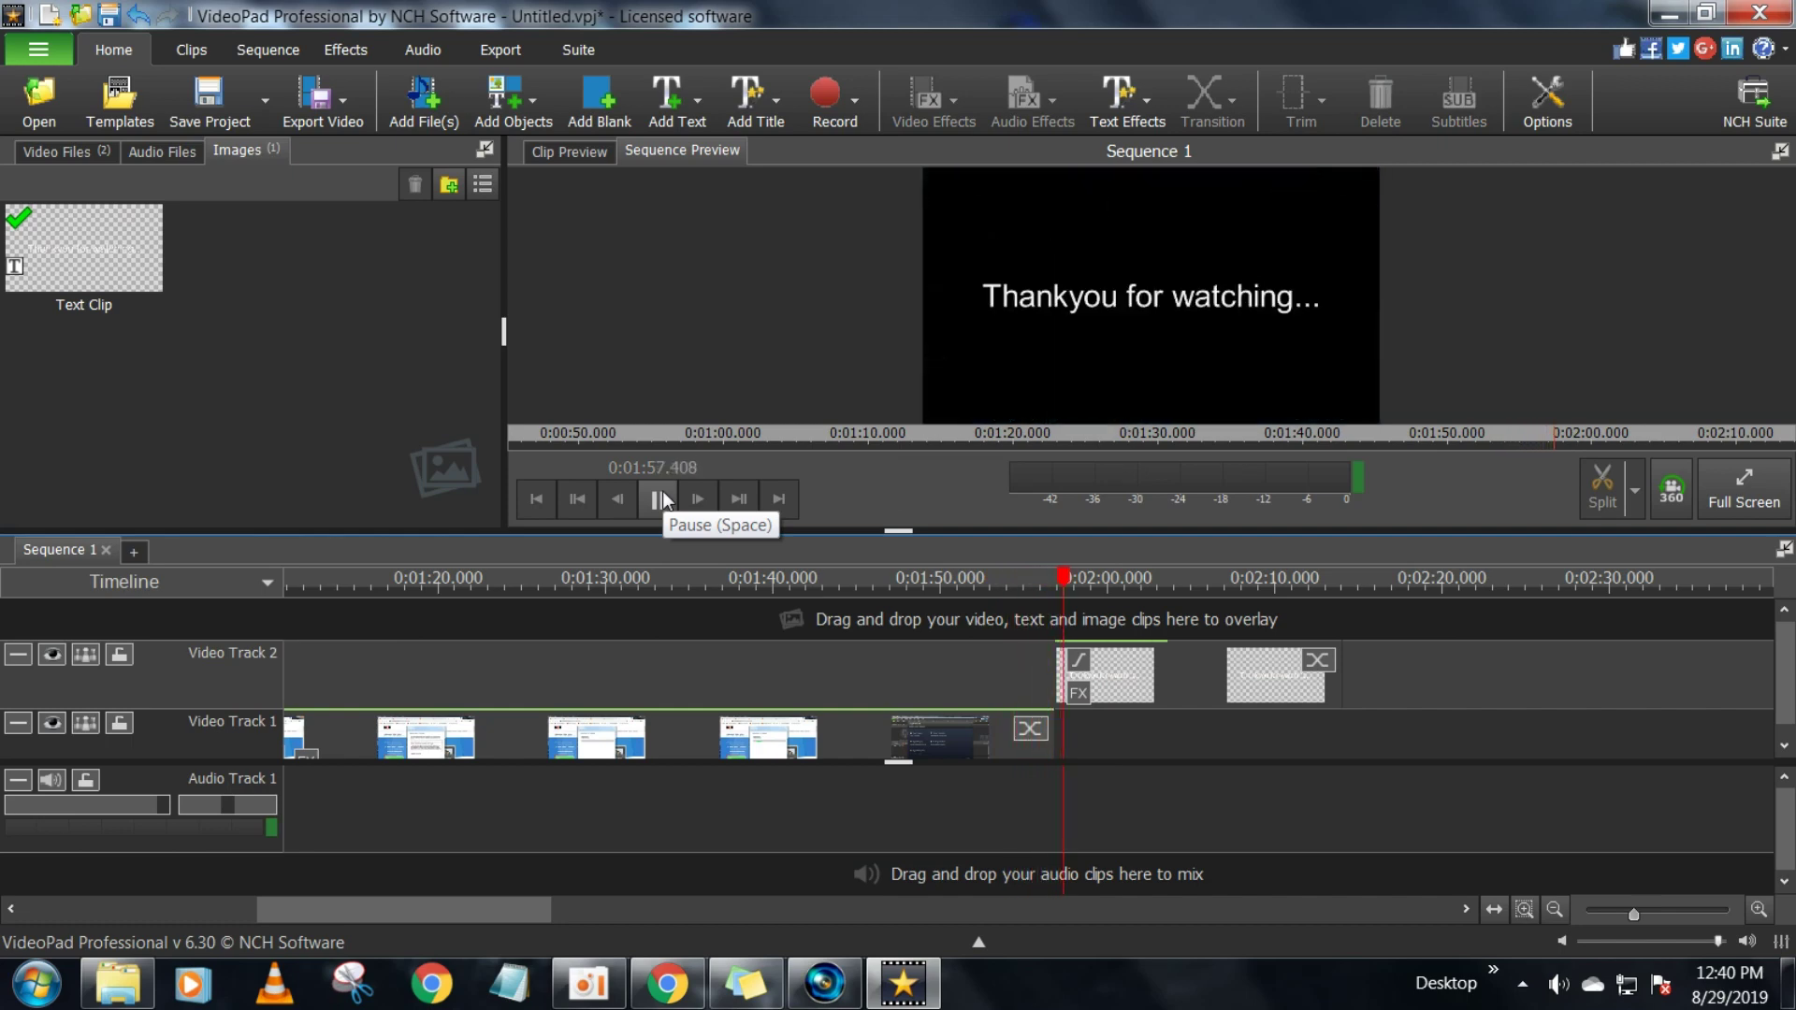
left_click(659, 499)
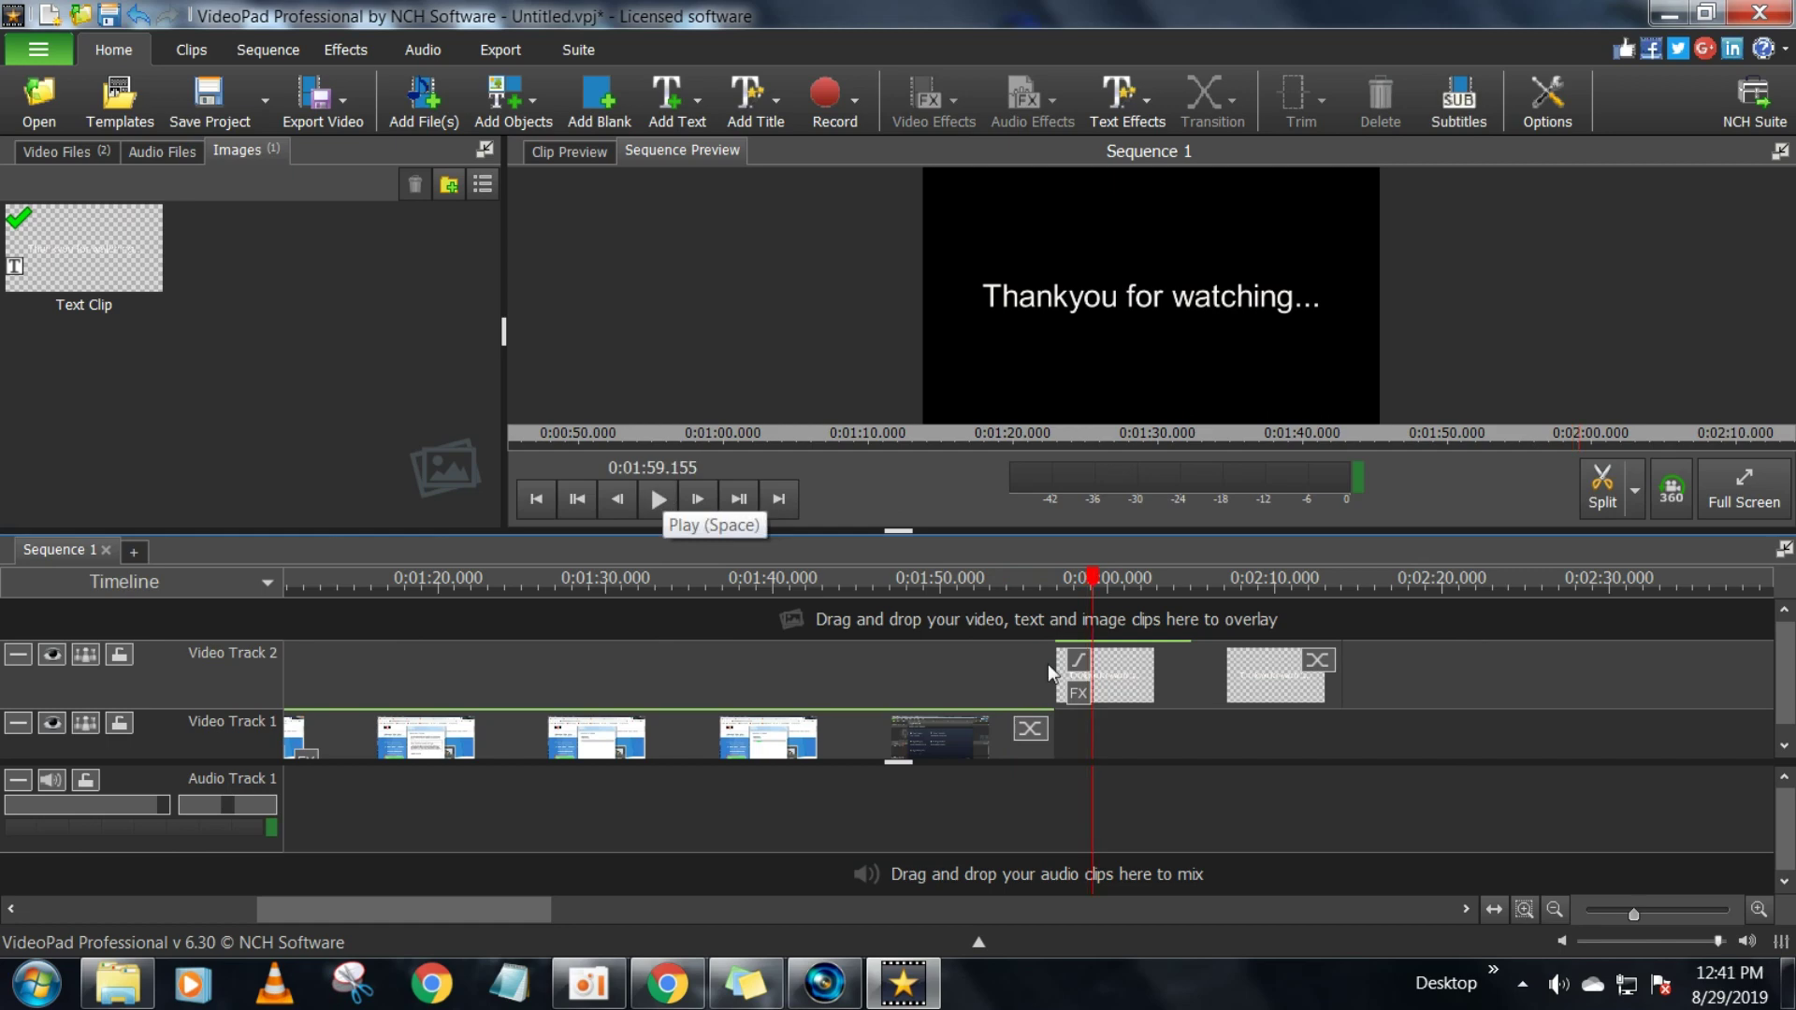
left_click(999, 675)
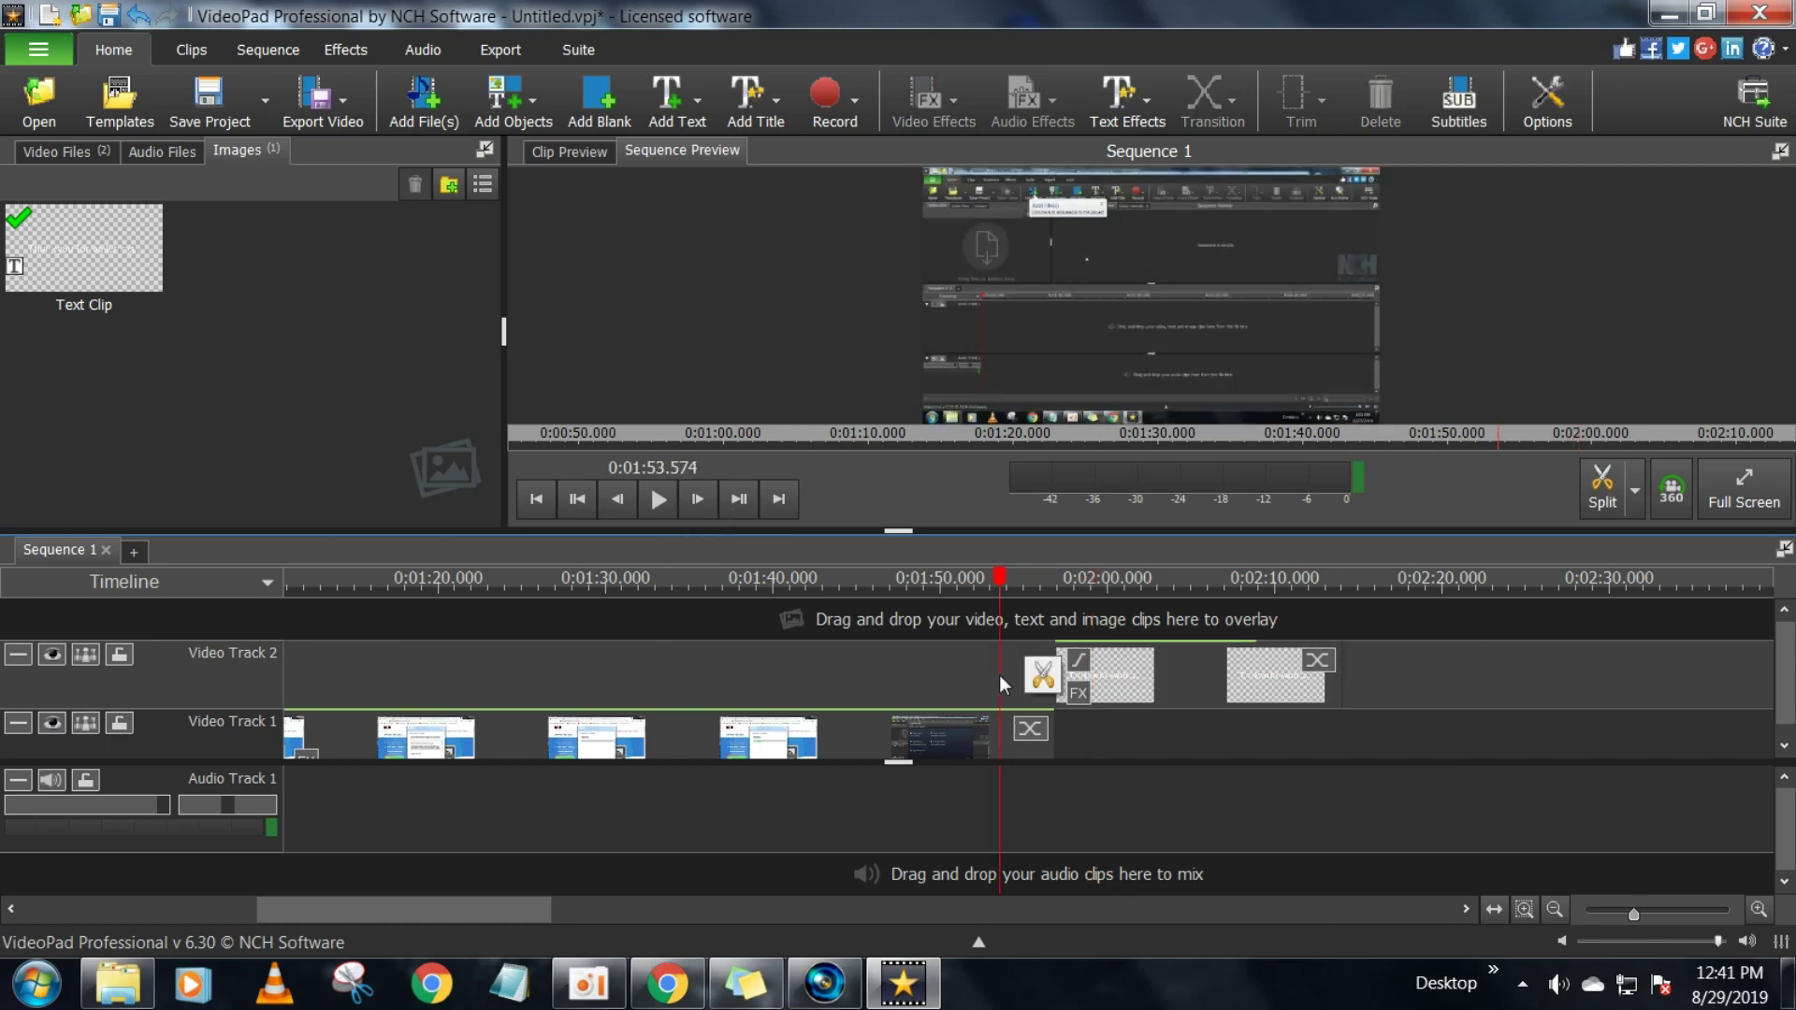
left_click(658, 501)
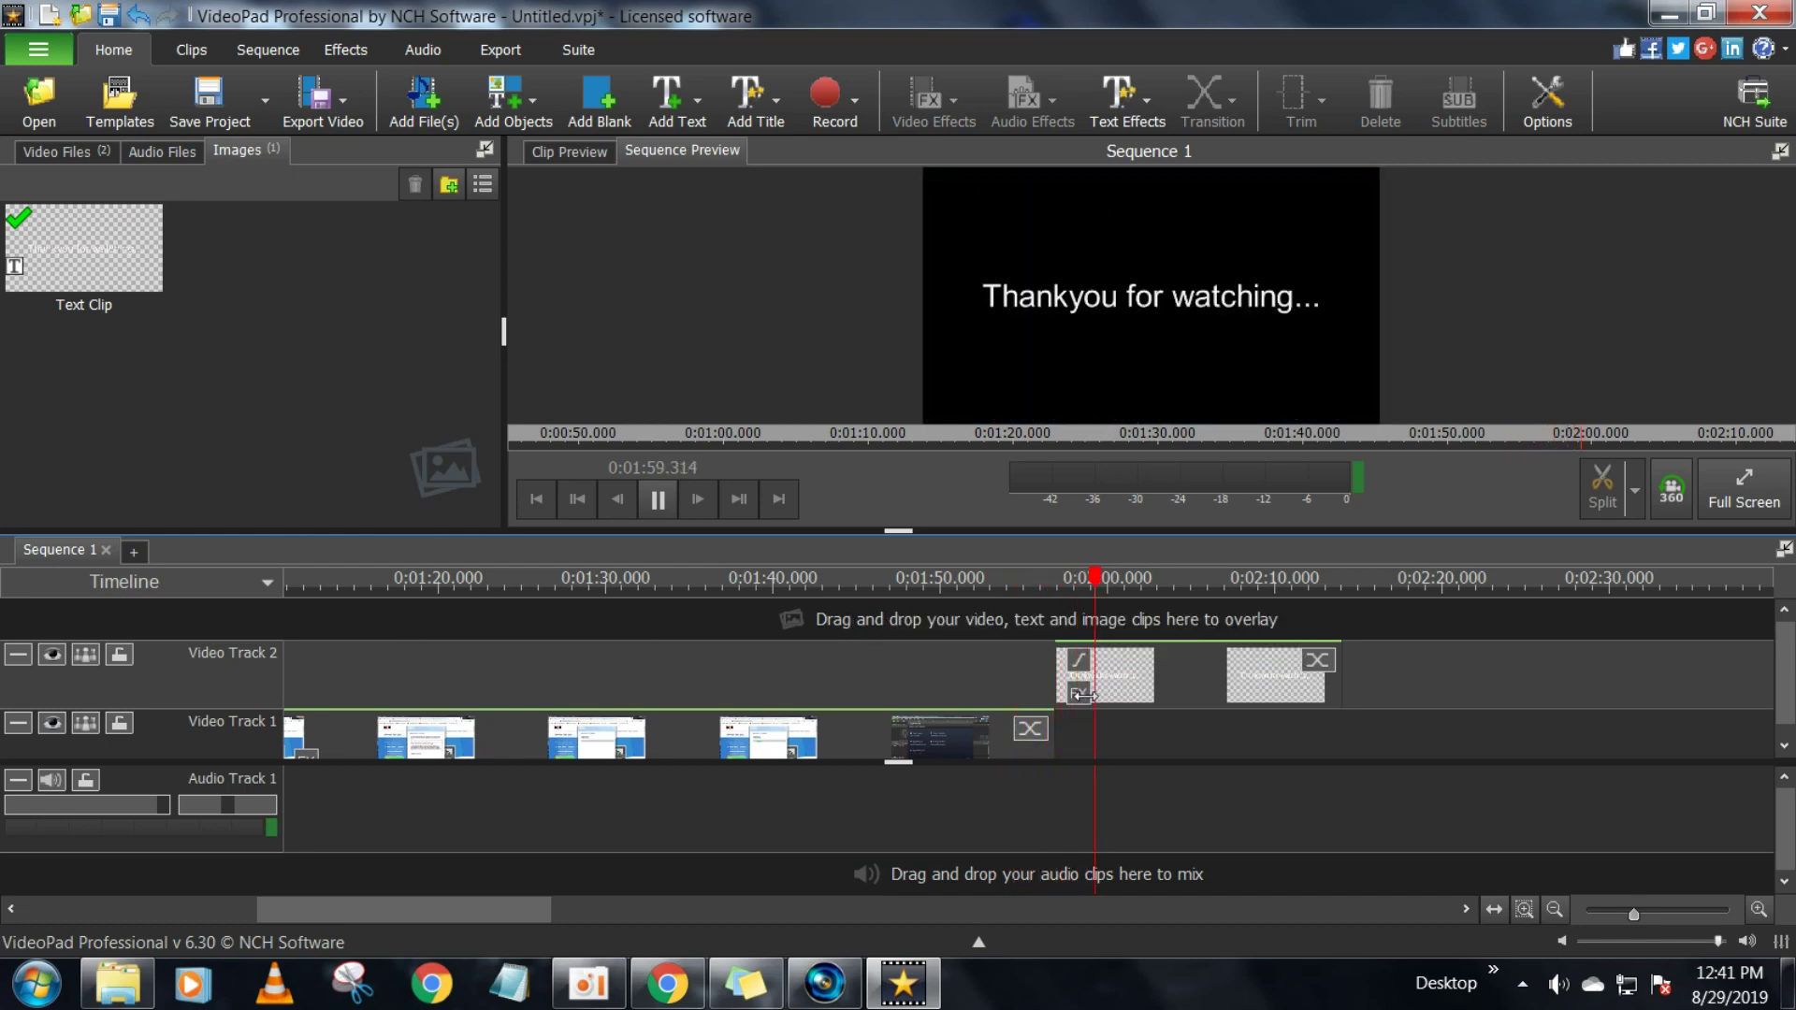
key("space")
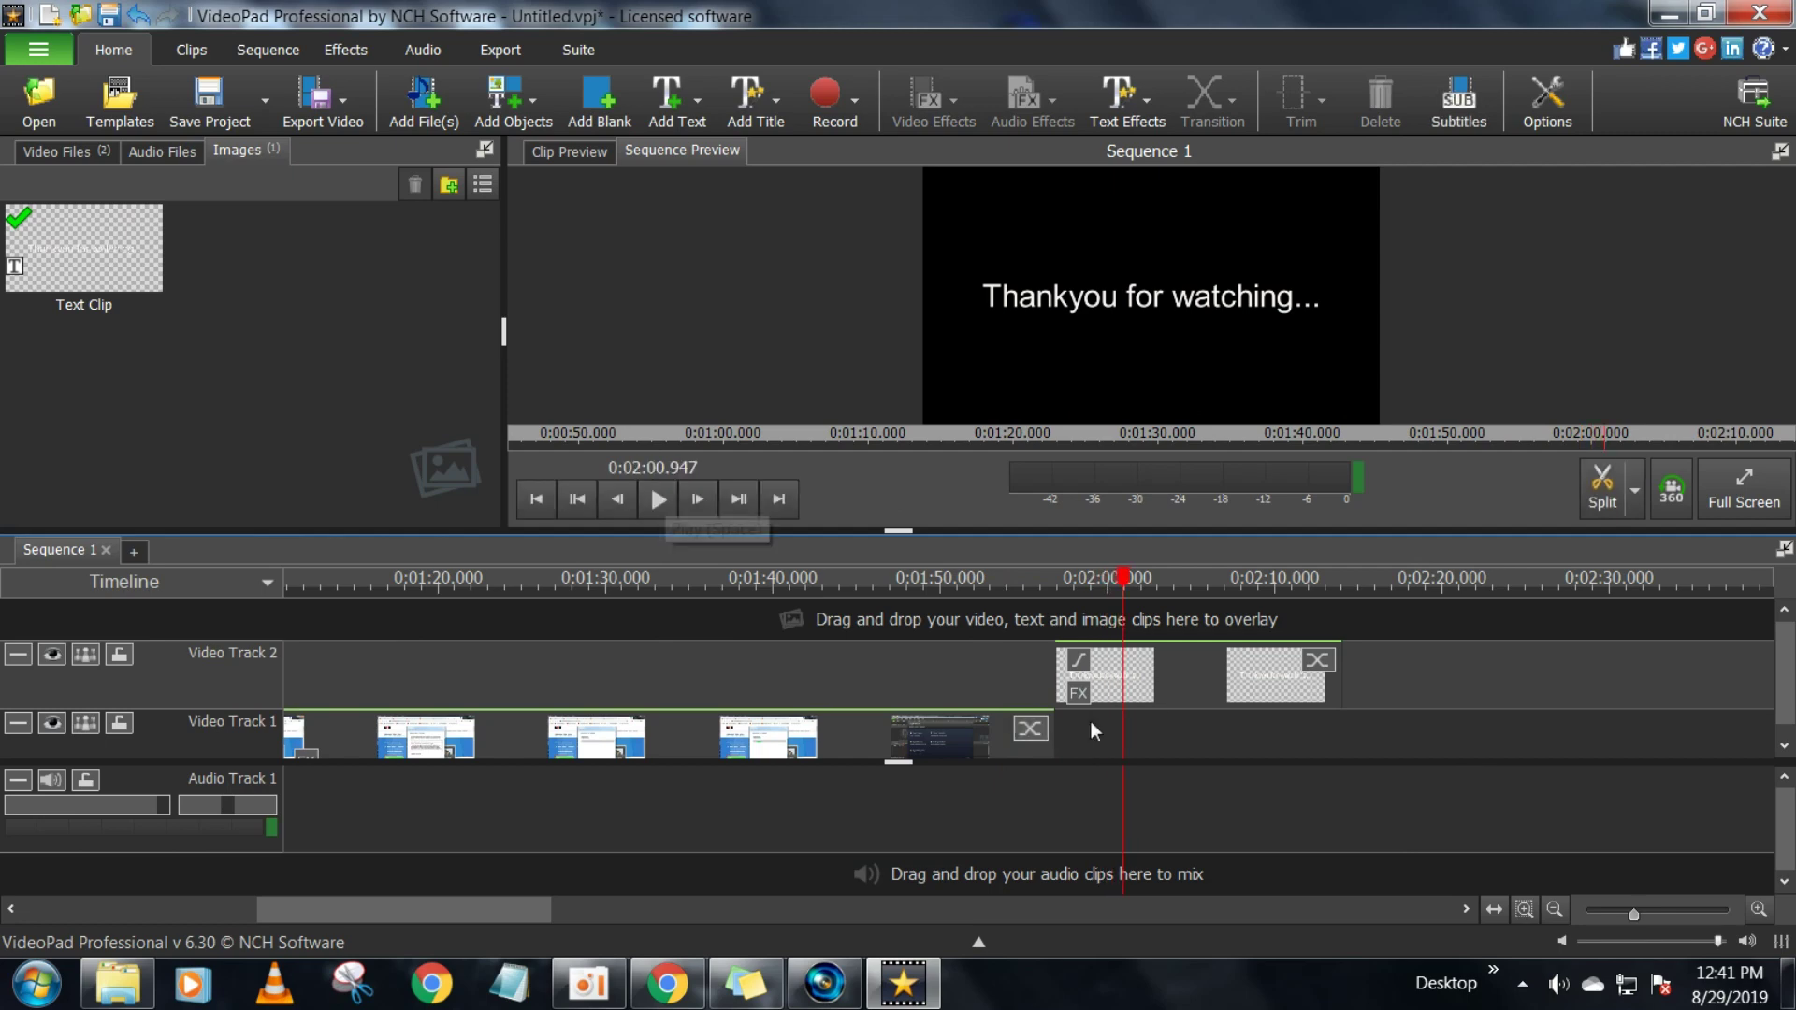
left_click(1046, 678)
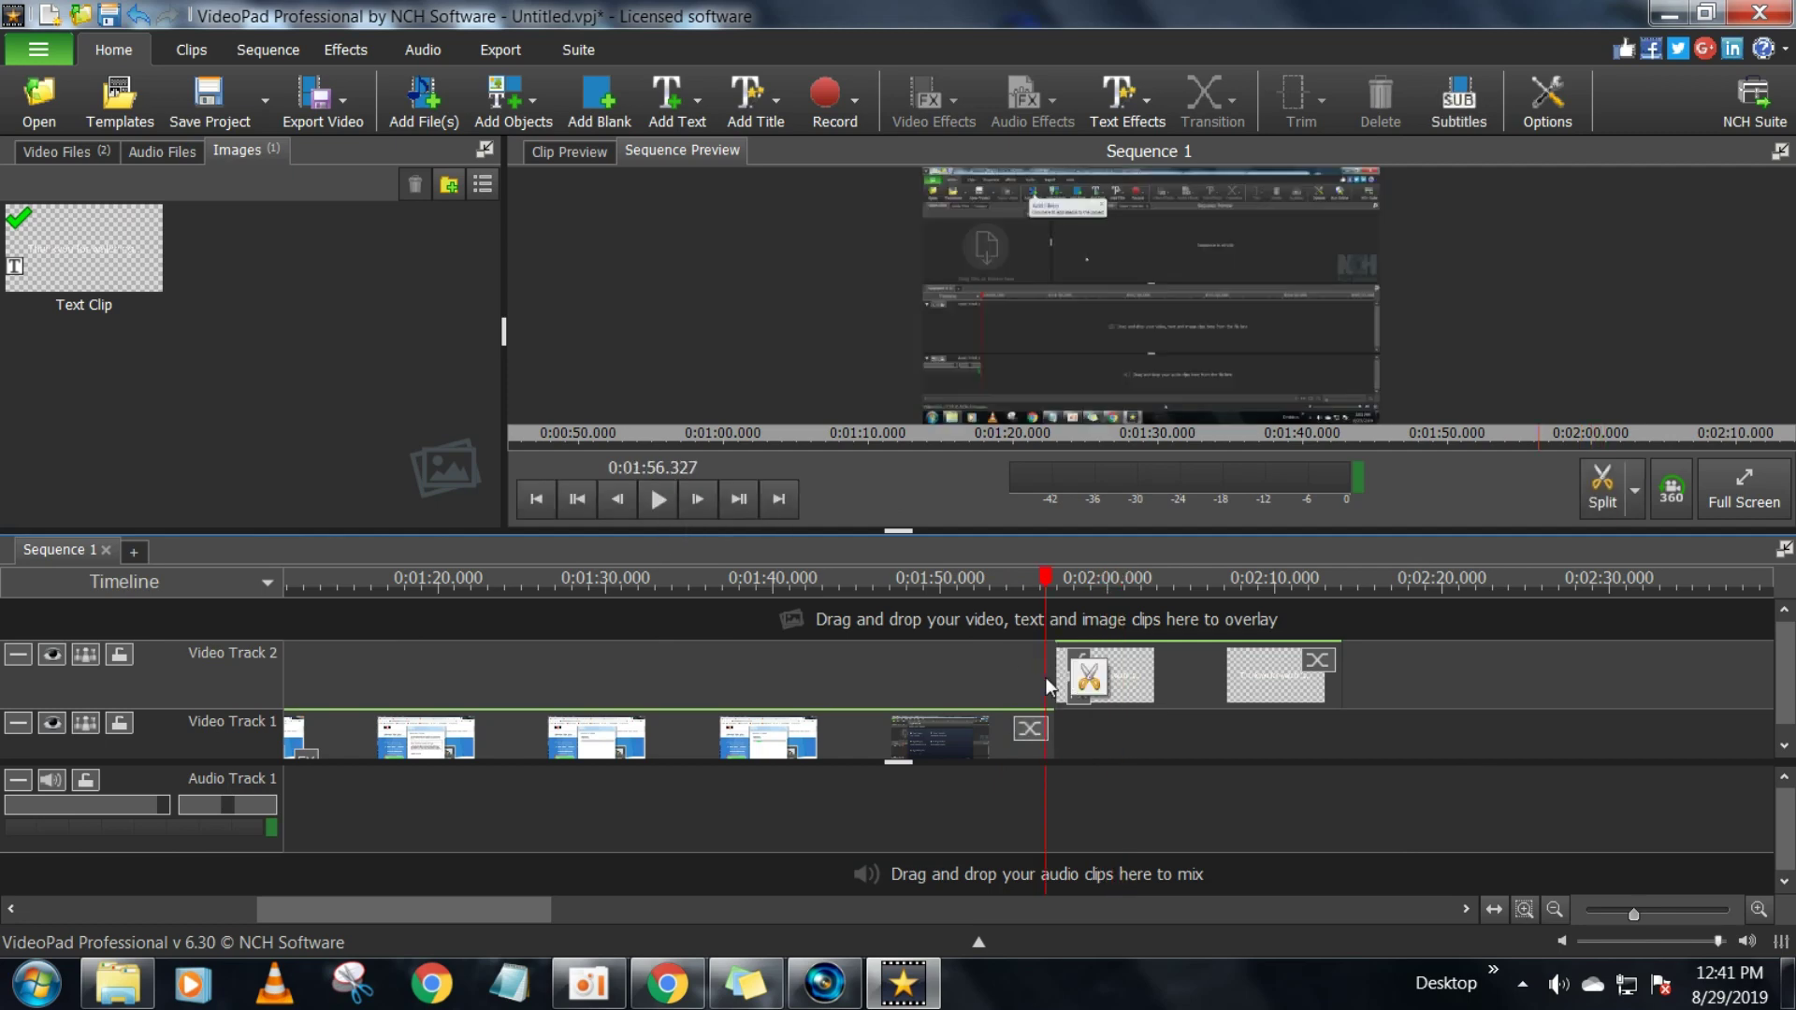
left_click(666, 500)
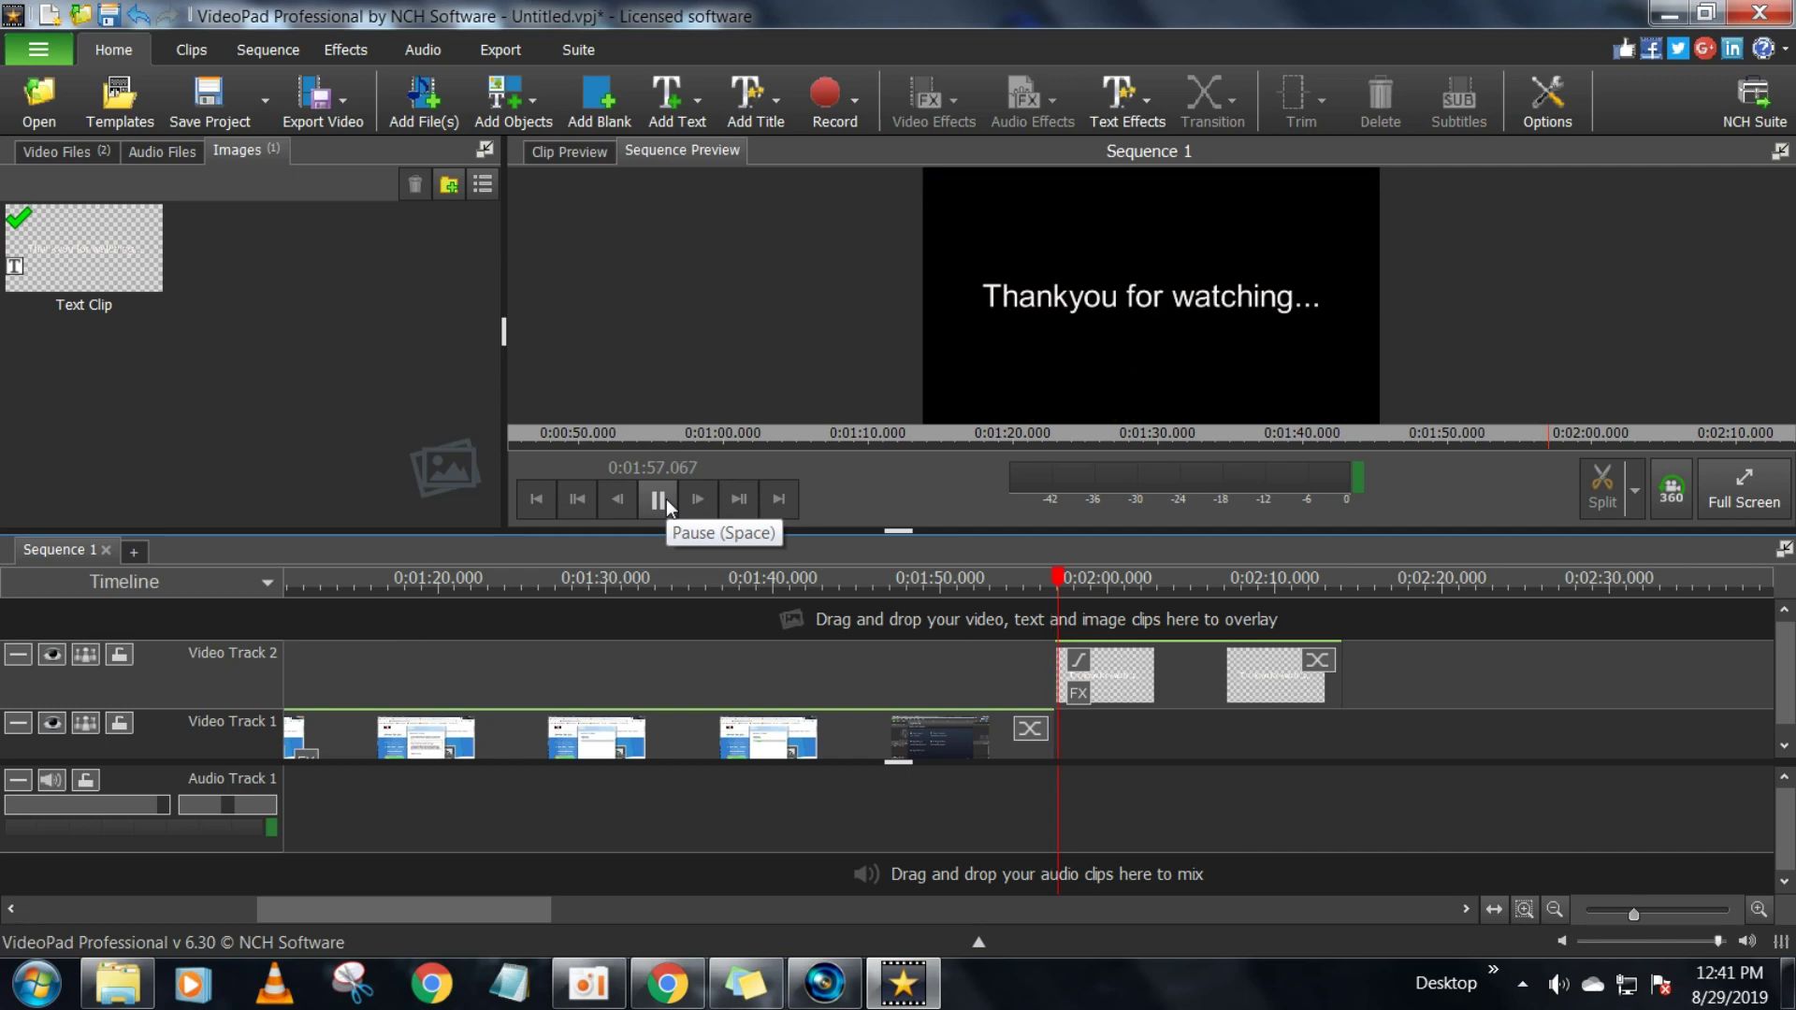
left_click(666, 502)
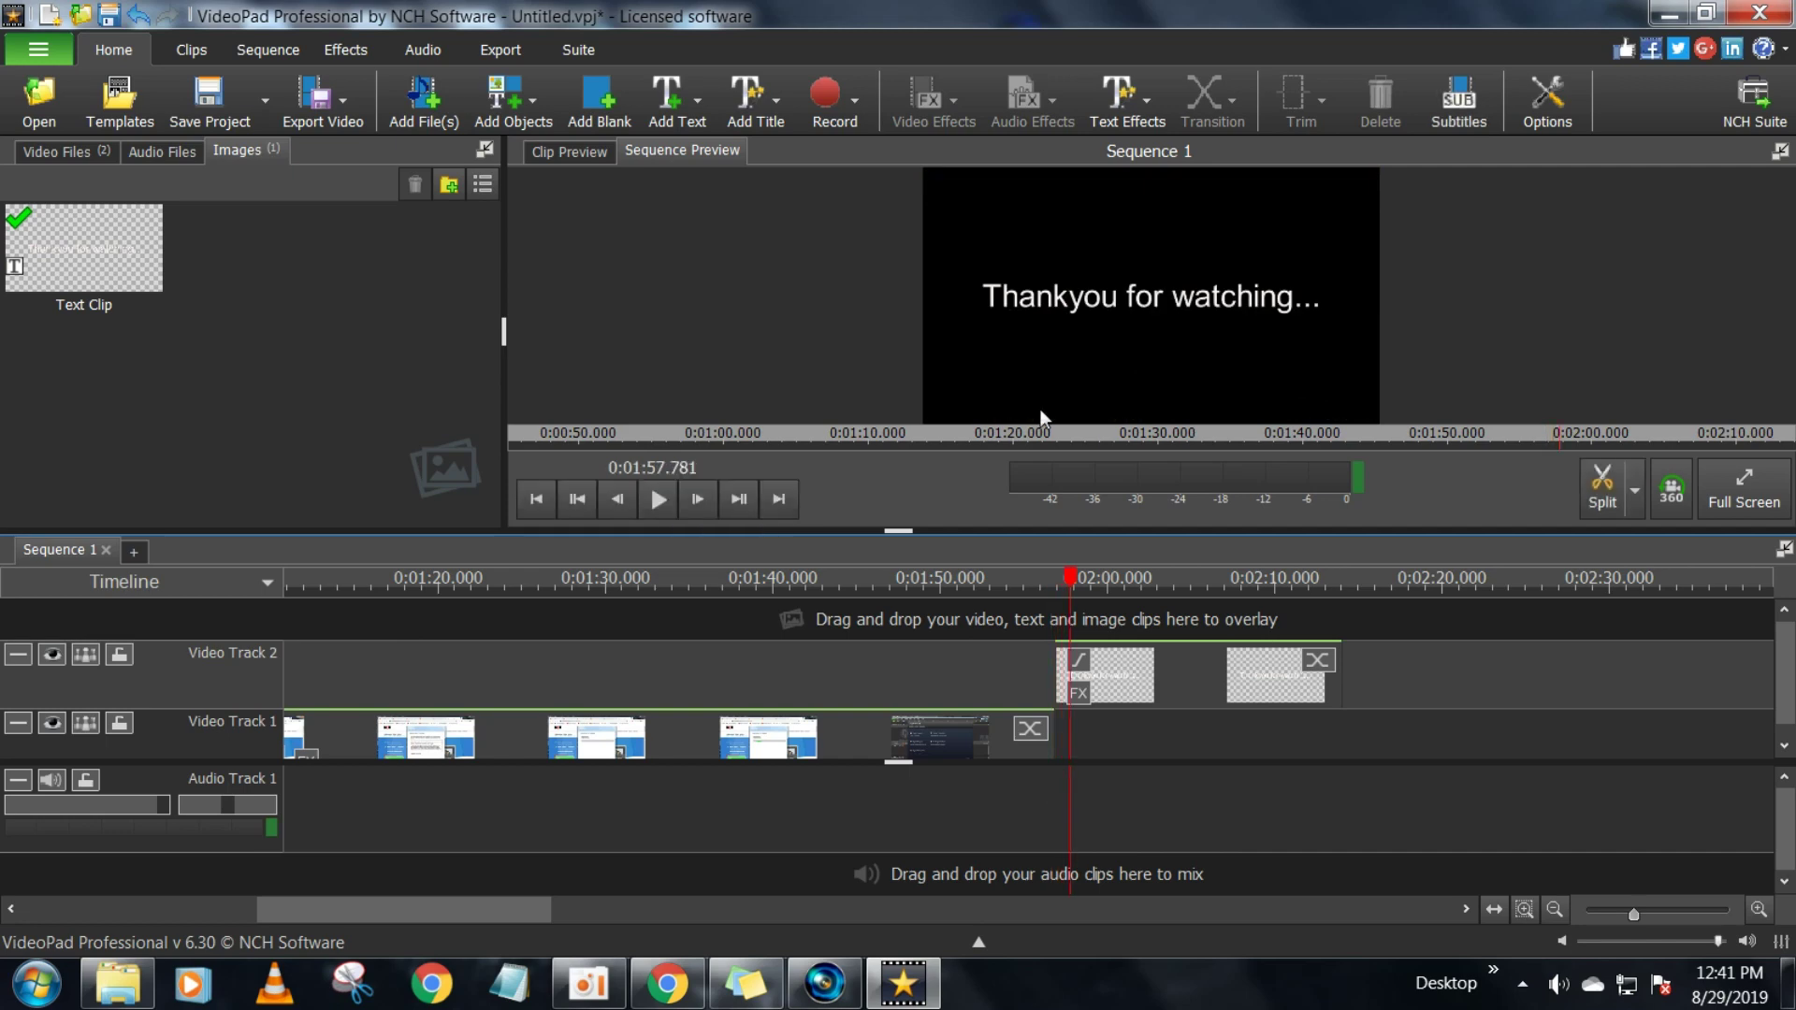
Add a 3-second fade-in to the closing text clip
left_click(1078, 654)
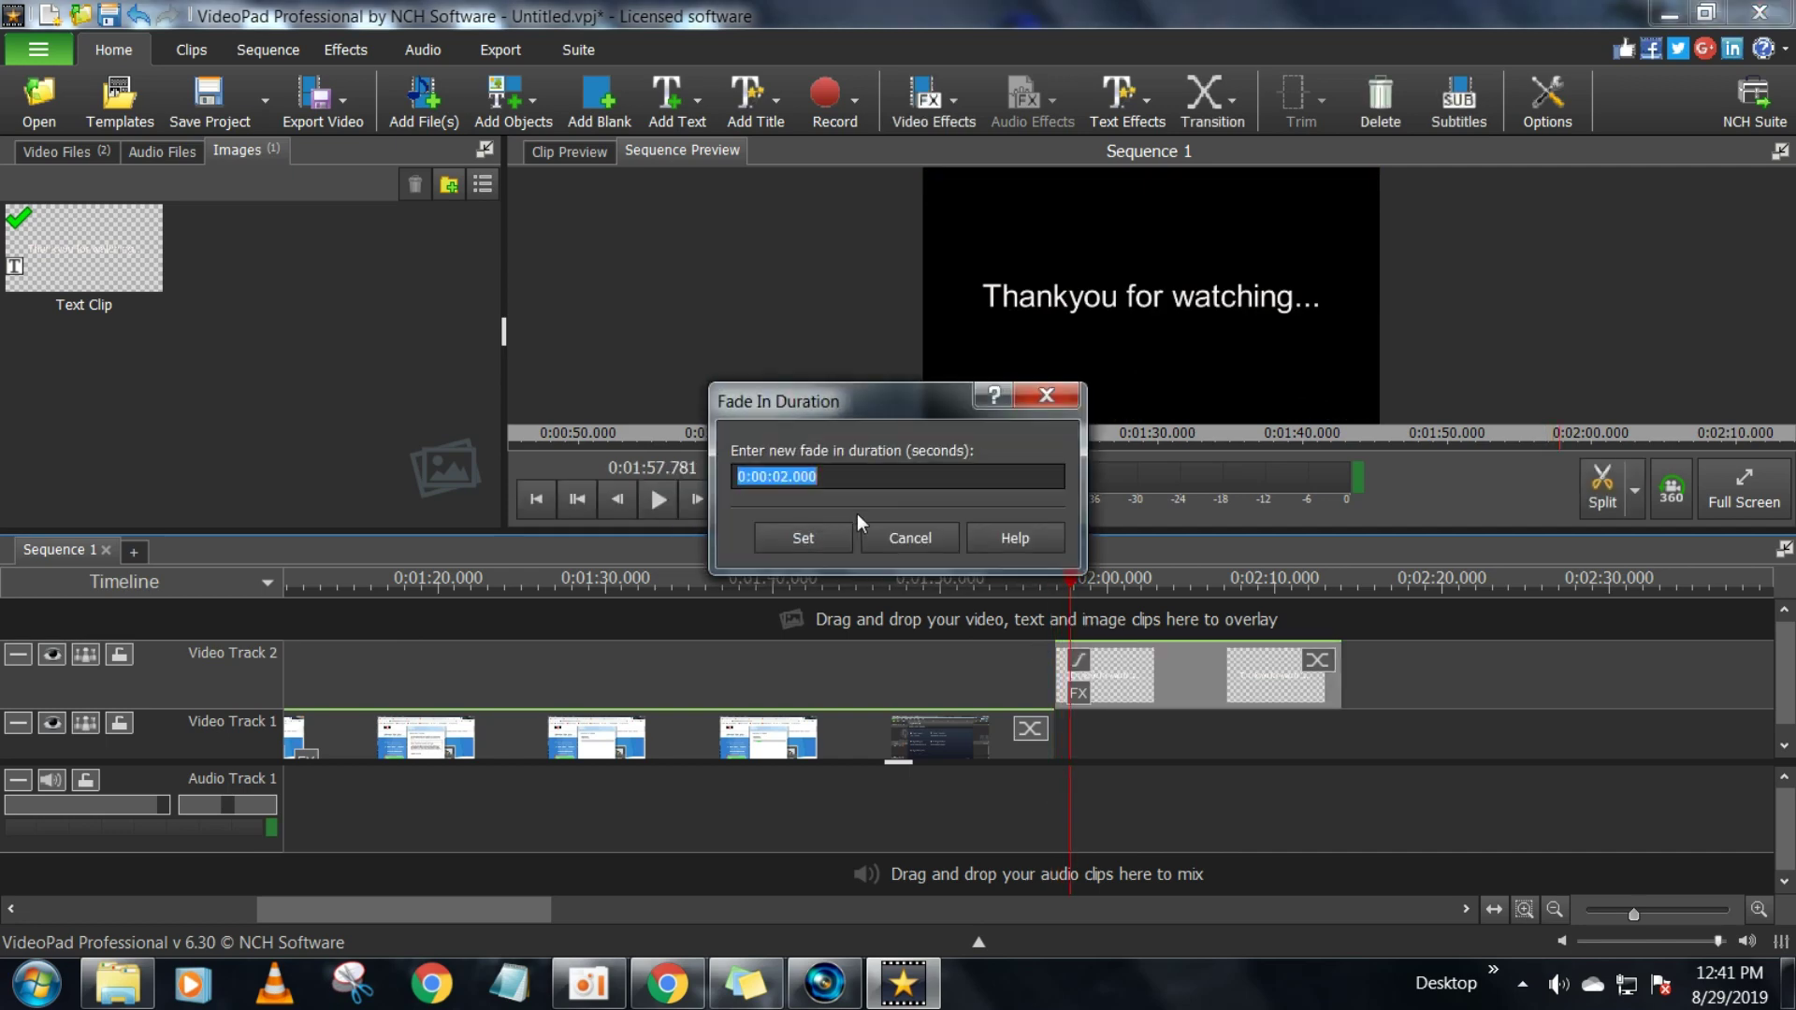
left_click(787, 475)
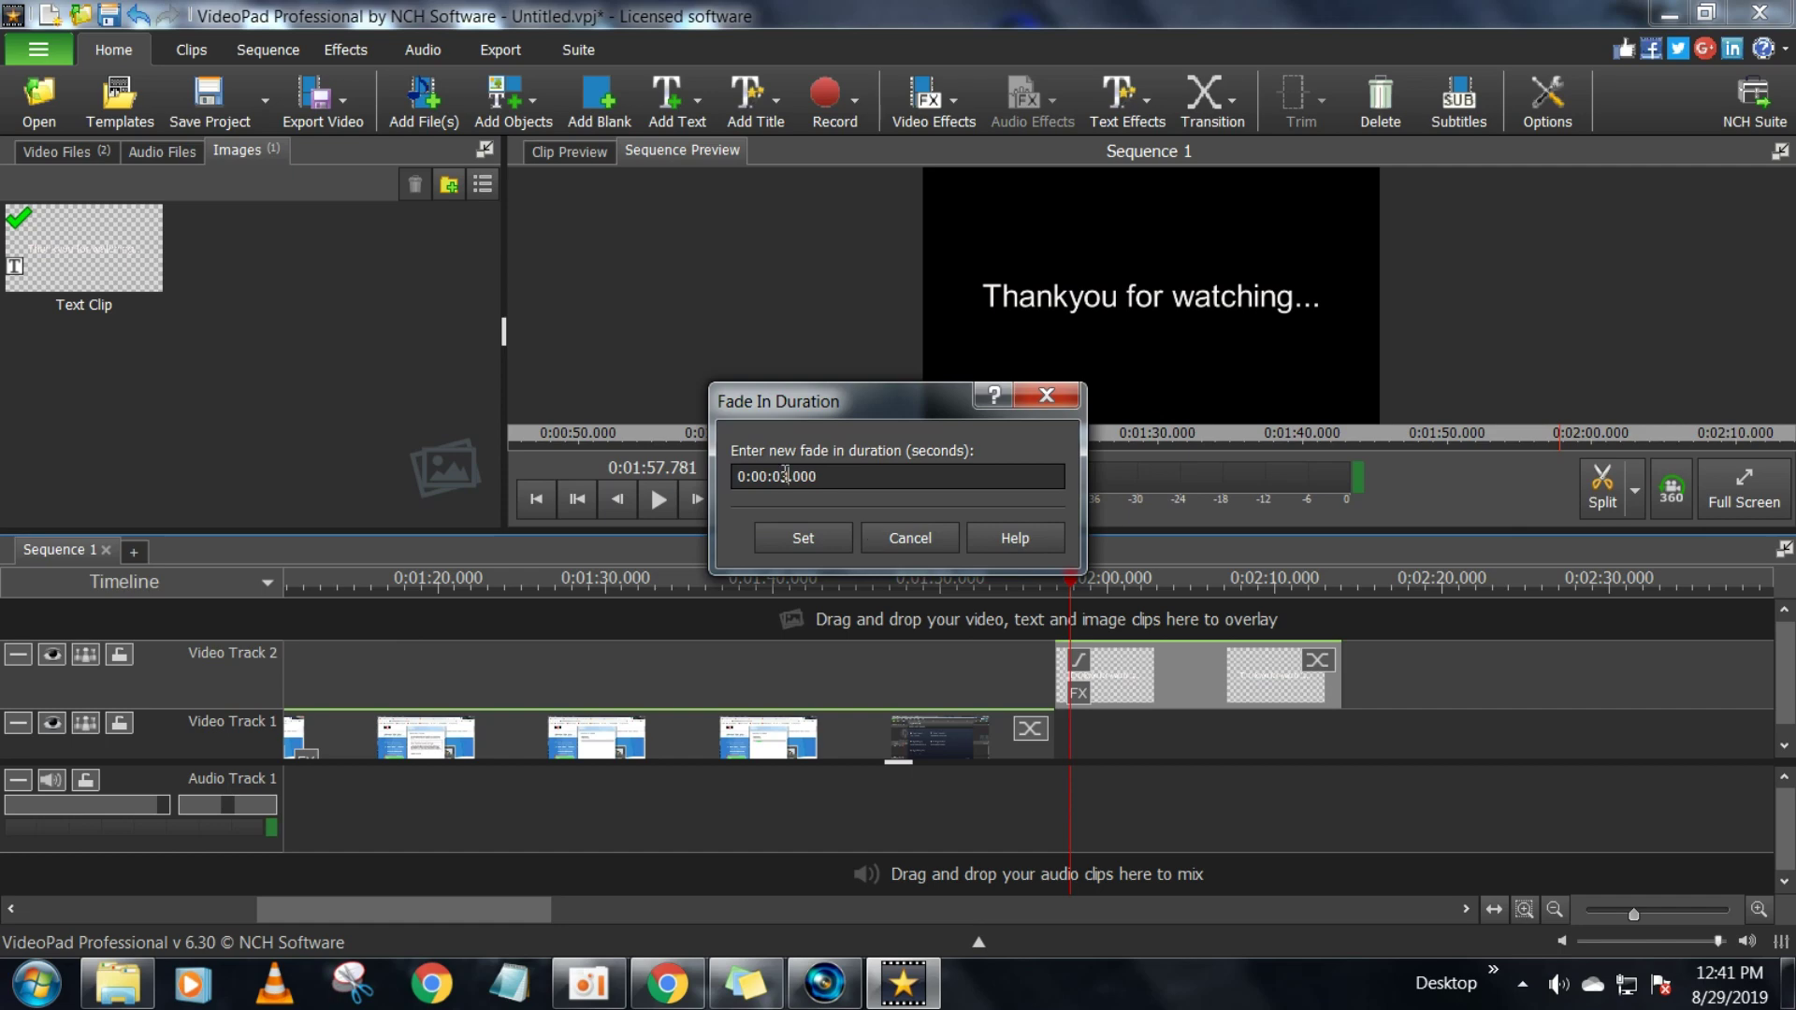
left_click(812, 539)
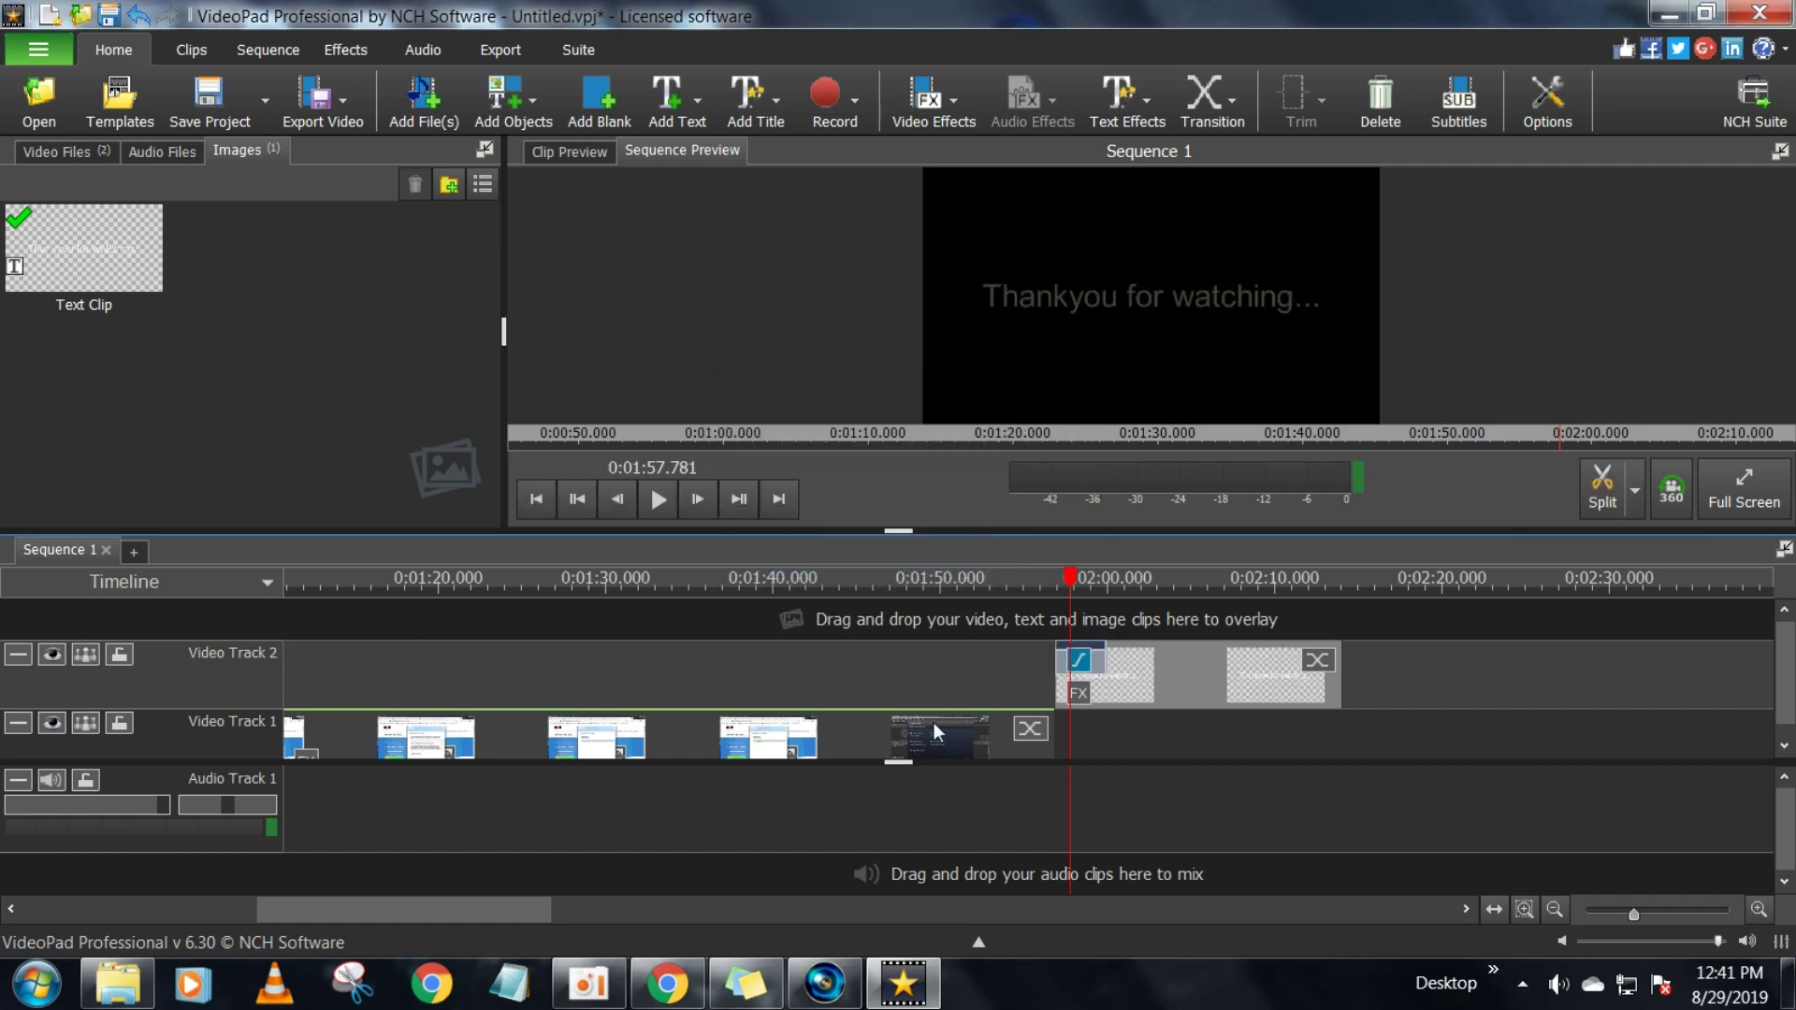
Lengthen the closing text clip's fade-in slightly by moving its end point on the timeline
left_click(1025, 654)
mouse_move(1112, 666)
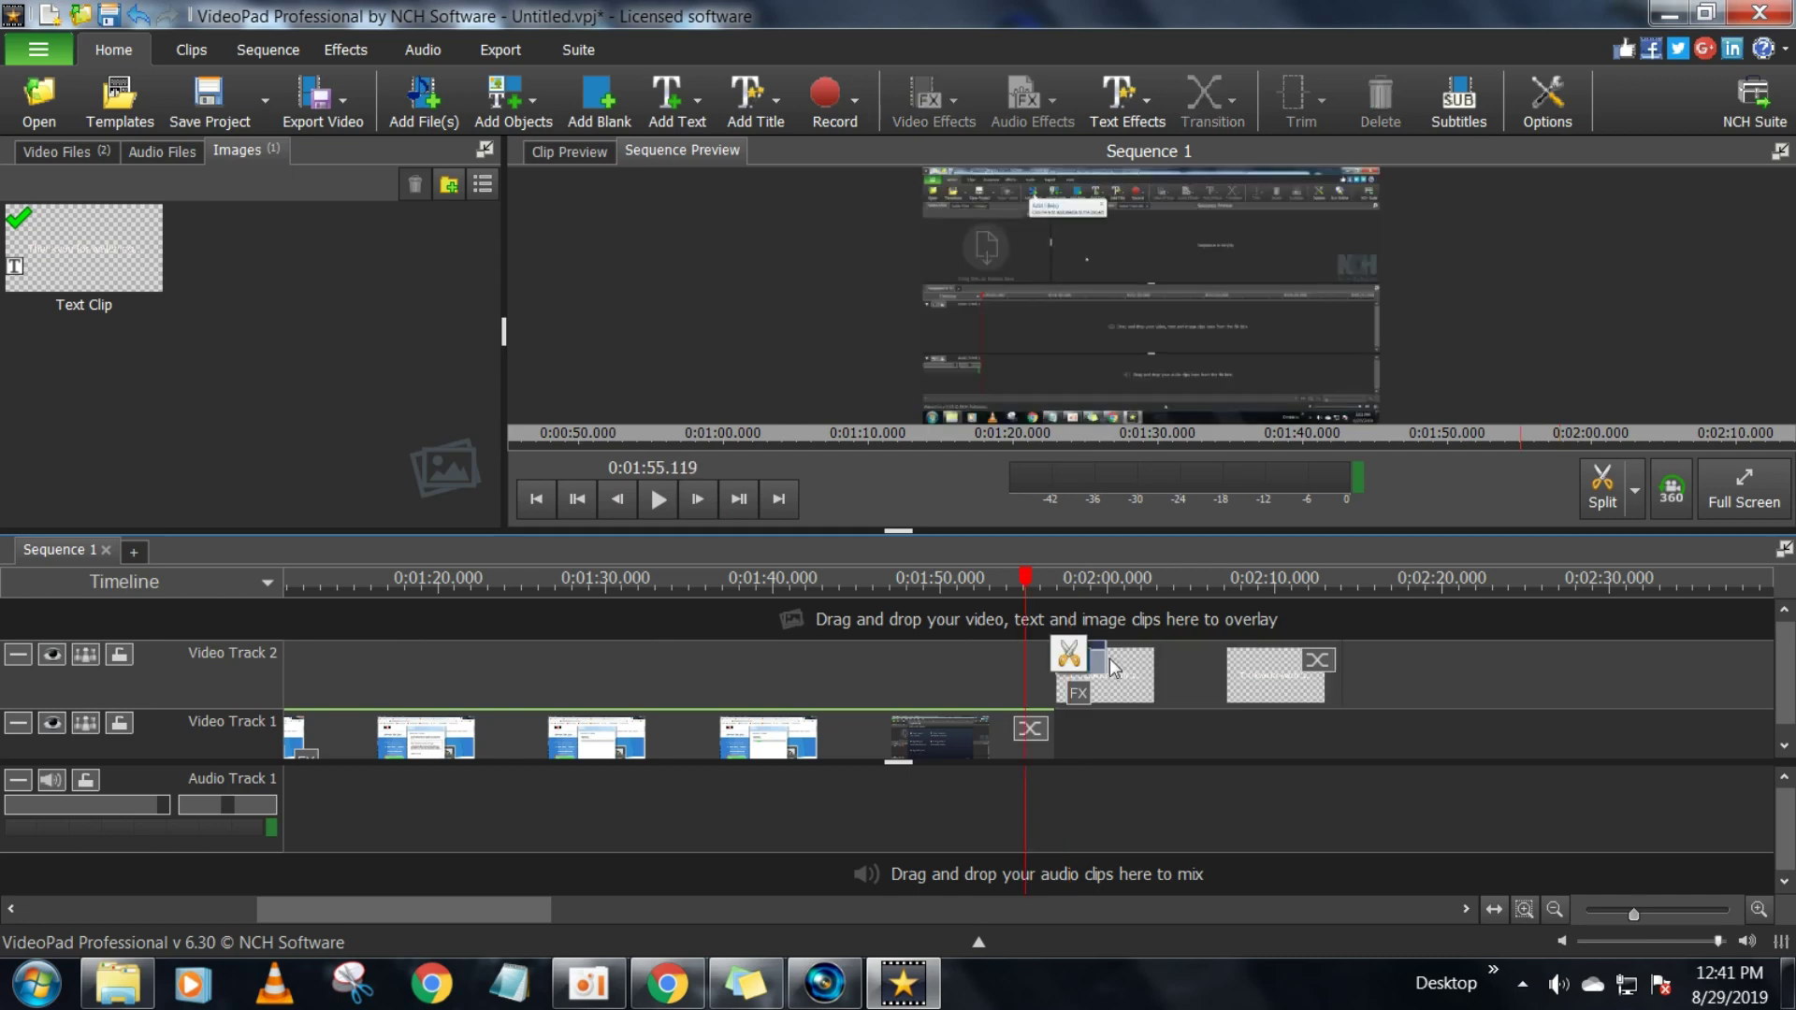
left_click(1116, 733)
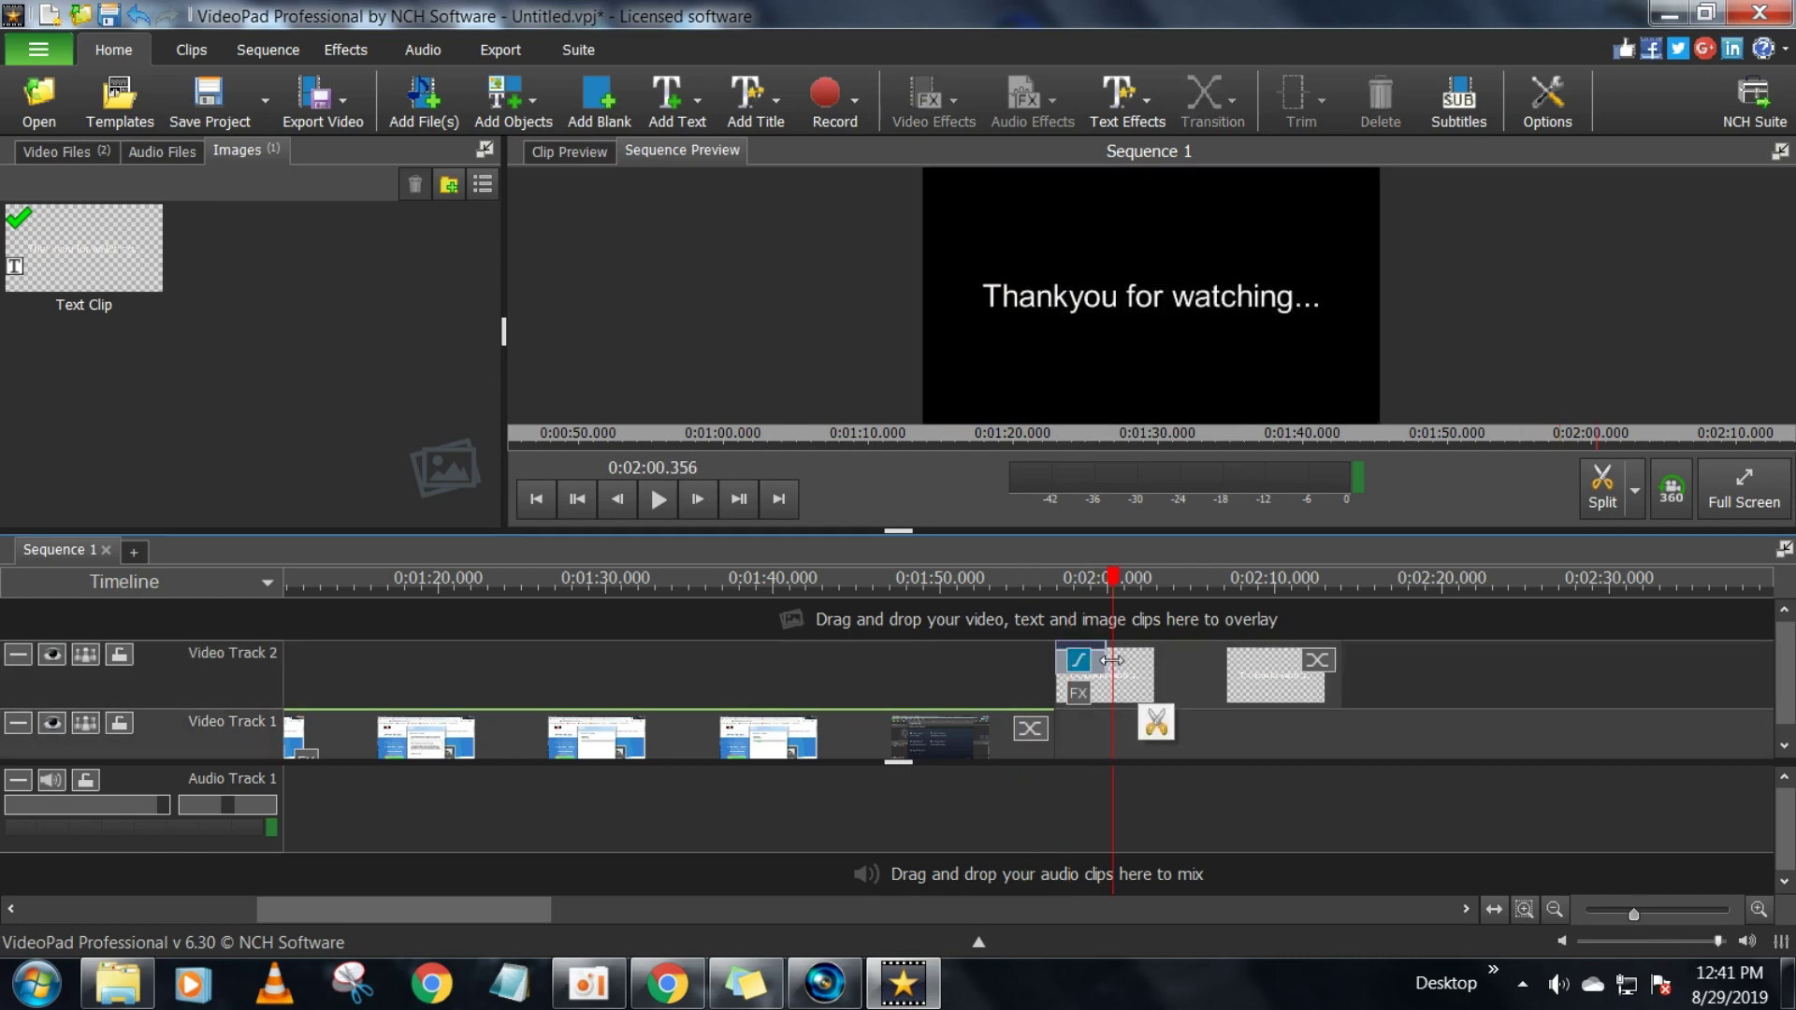
left_click_drag(1105, 739, 1117, 739)
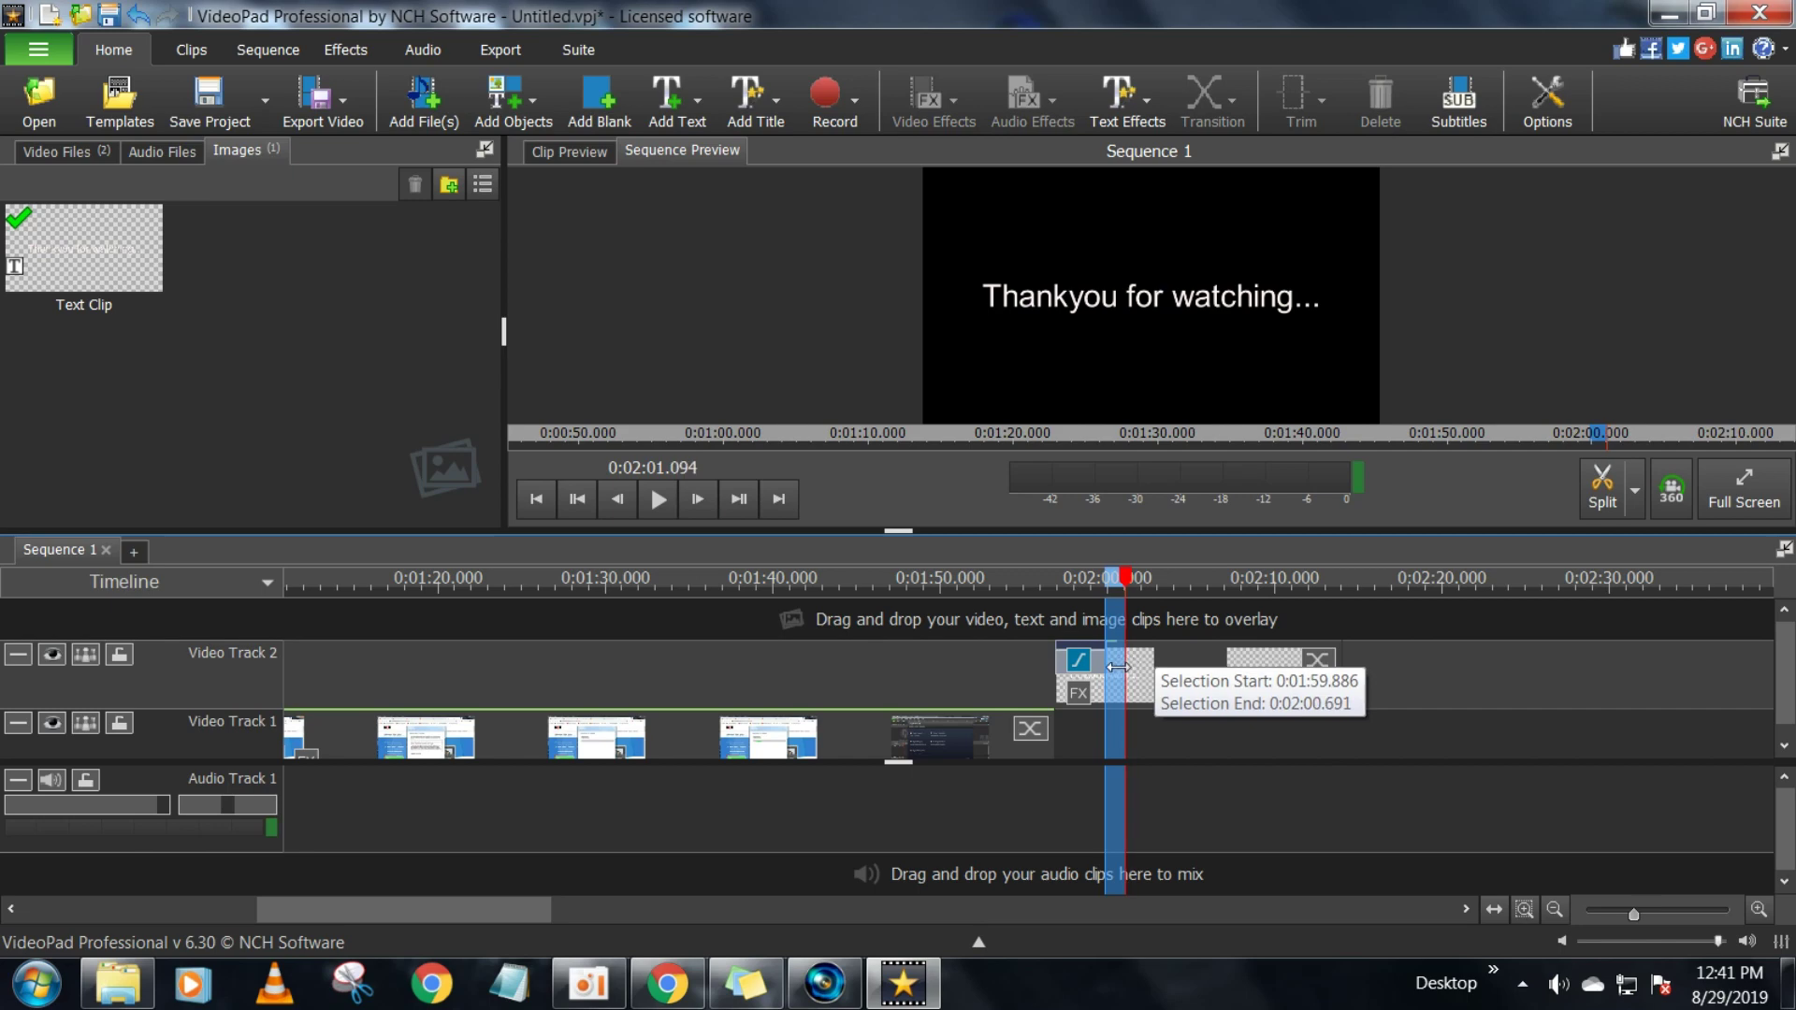
left_click(1157, 748)
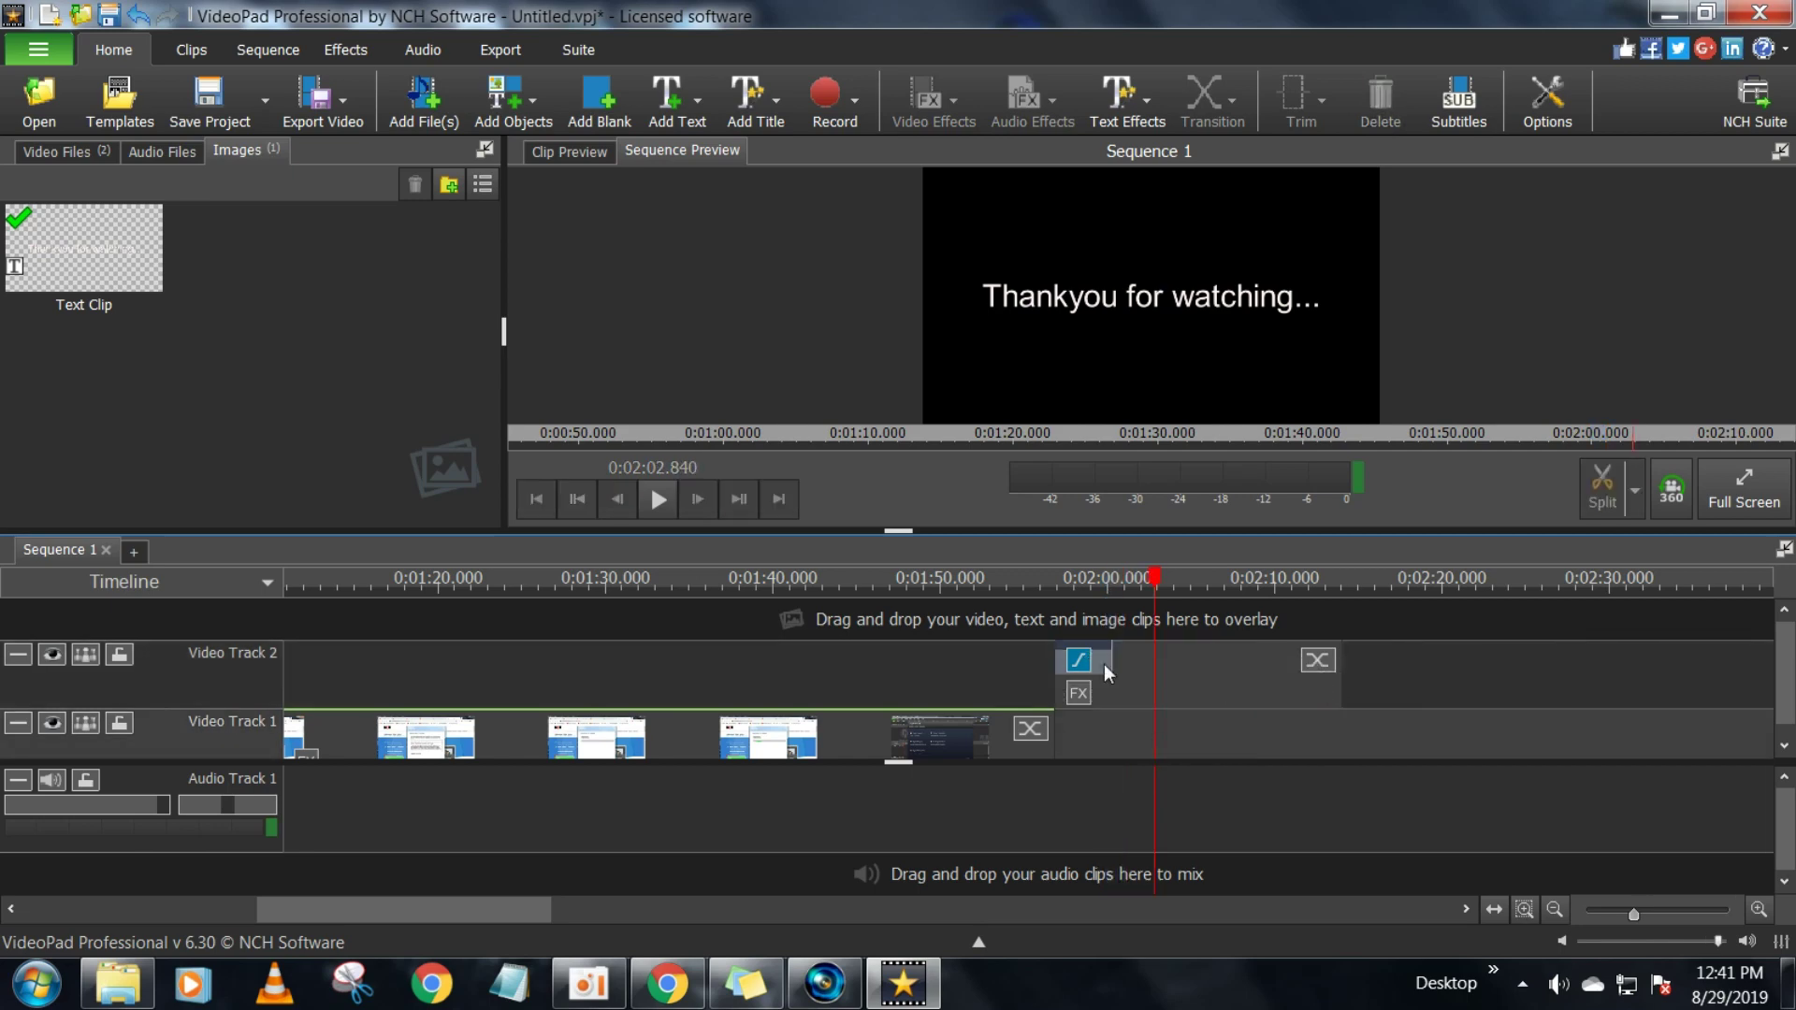
Play the sequence from just before the text clip to check the fade-in of the thank-you text
left_click(1031, 672)
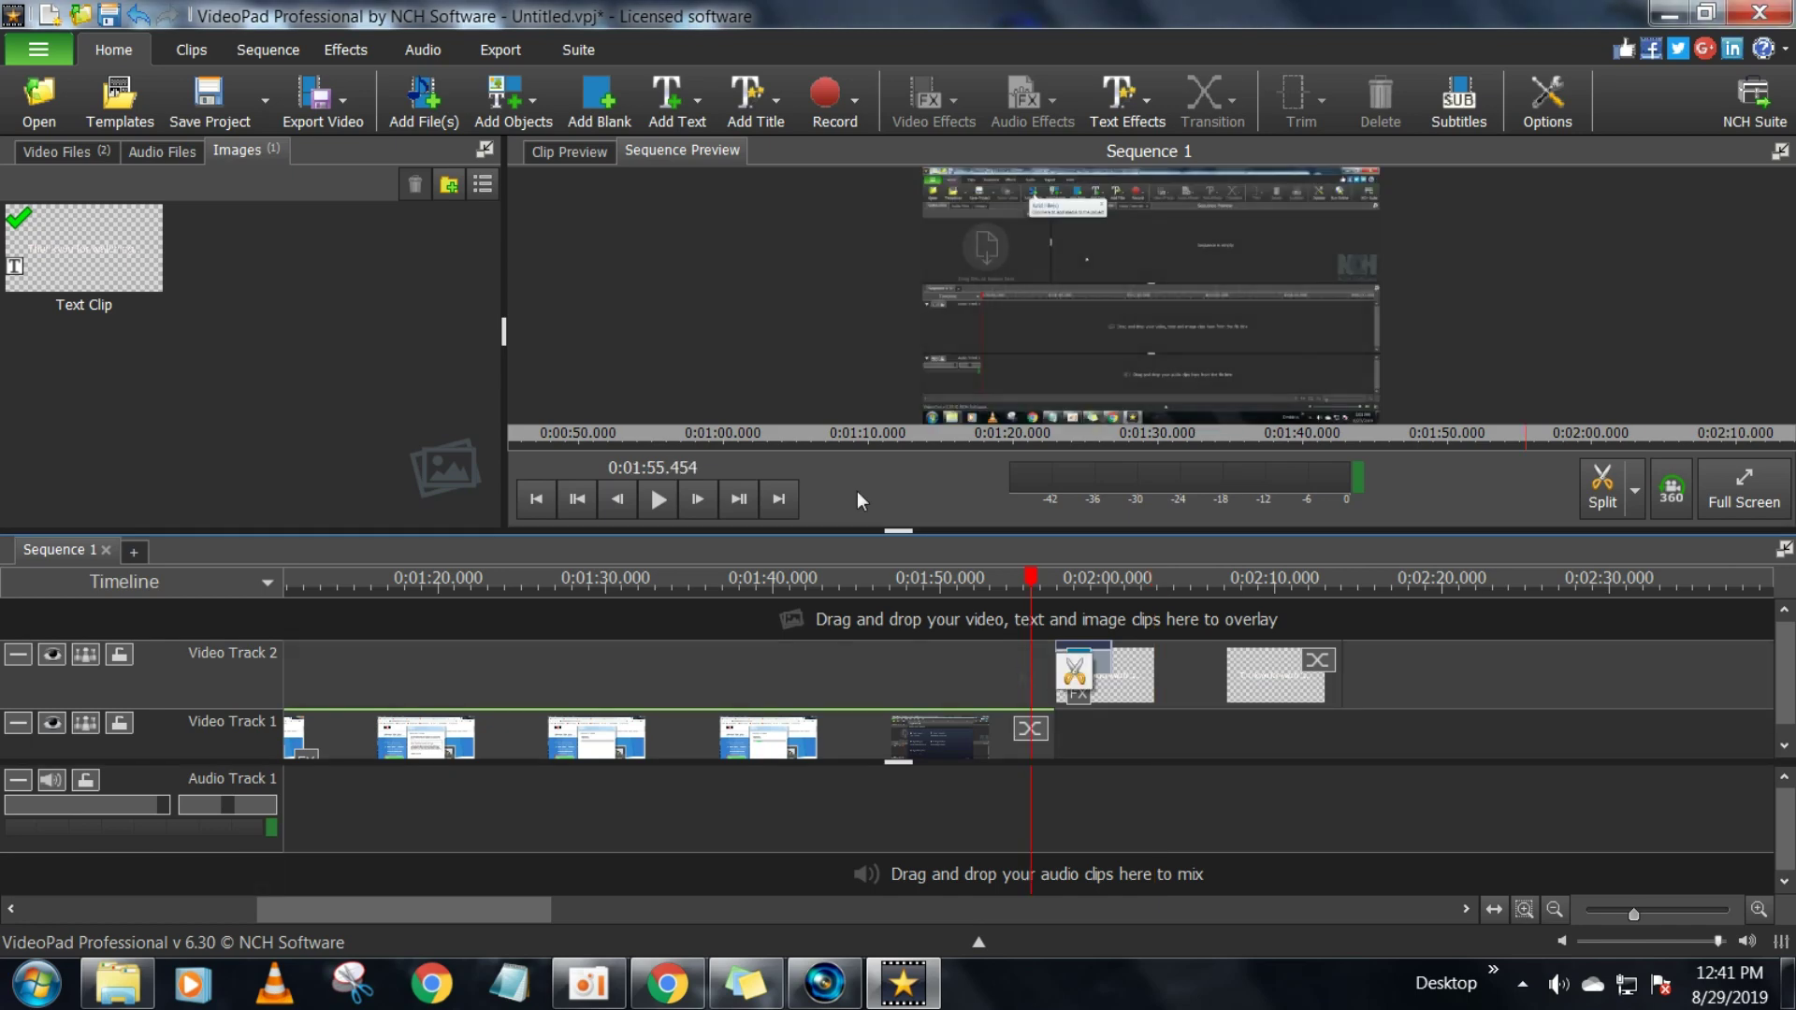
left_click(659, 506)
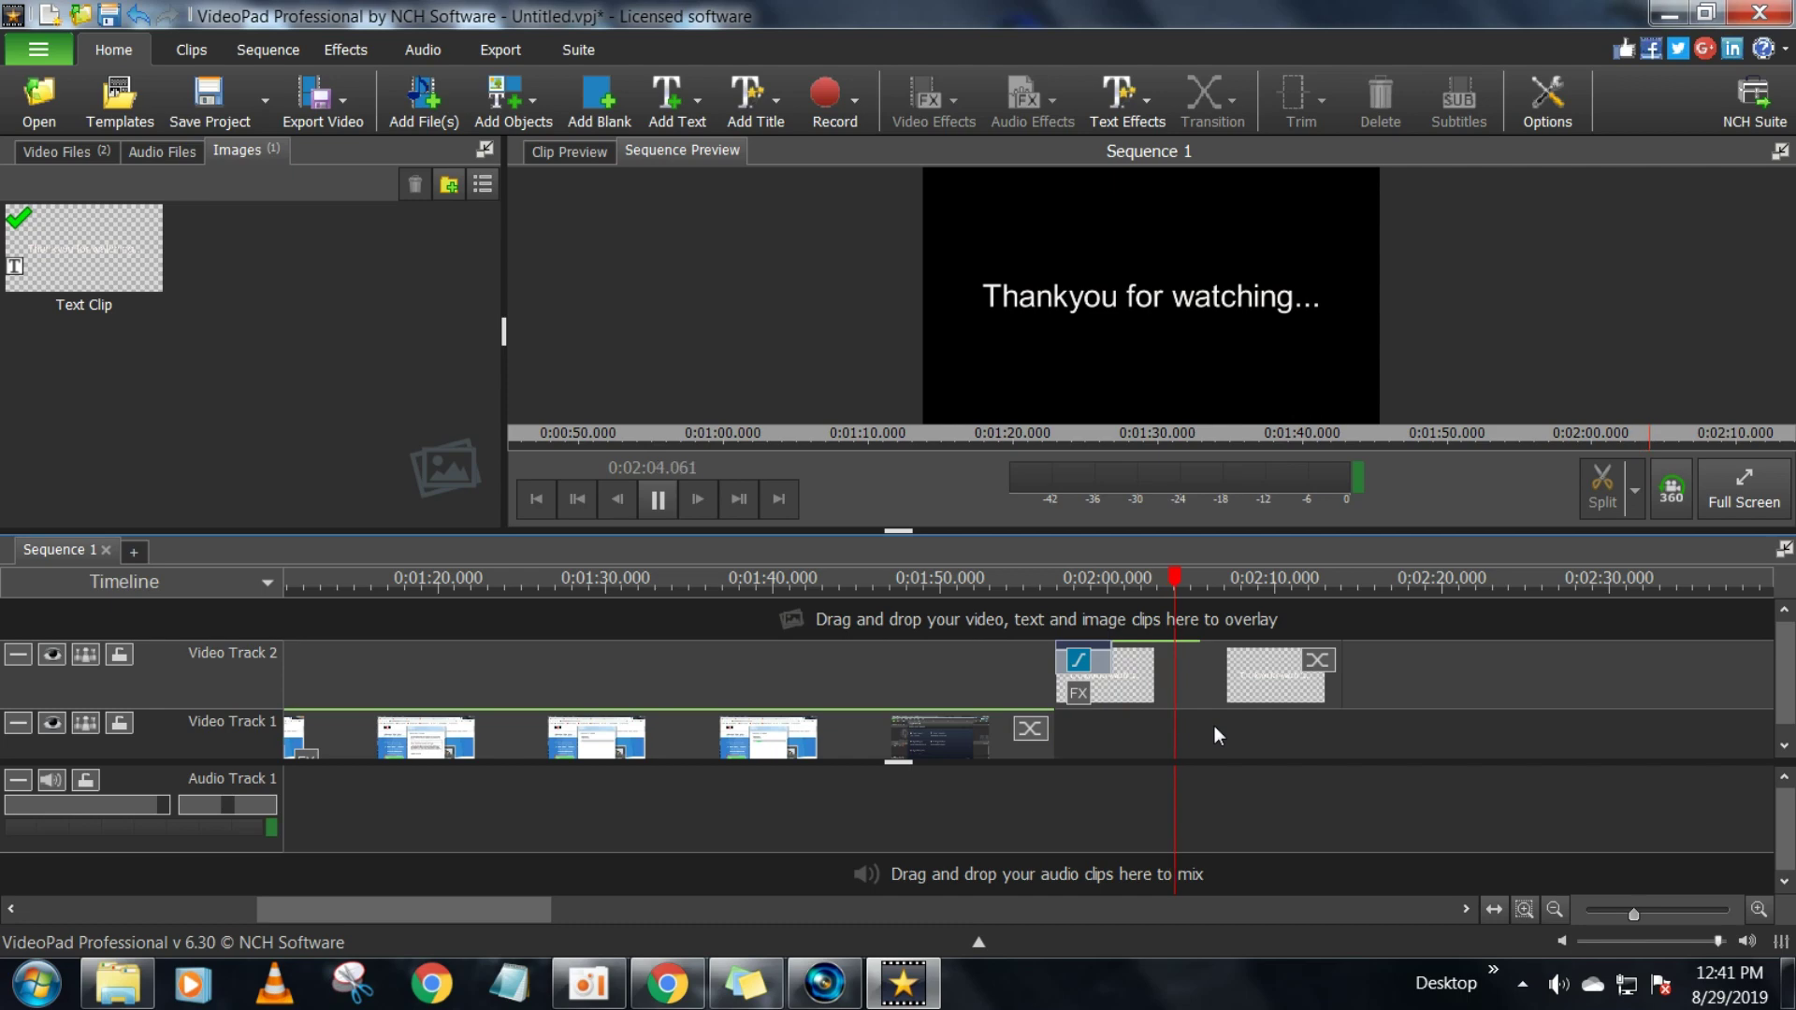
left_click(657, 499)
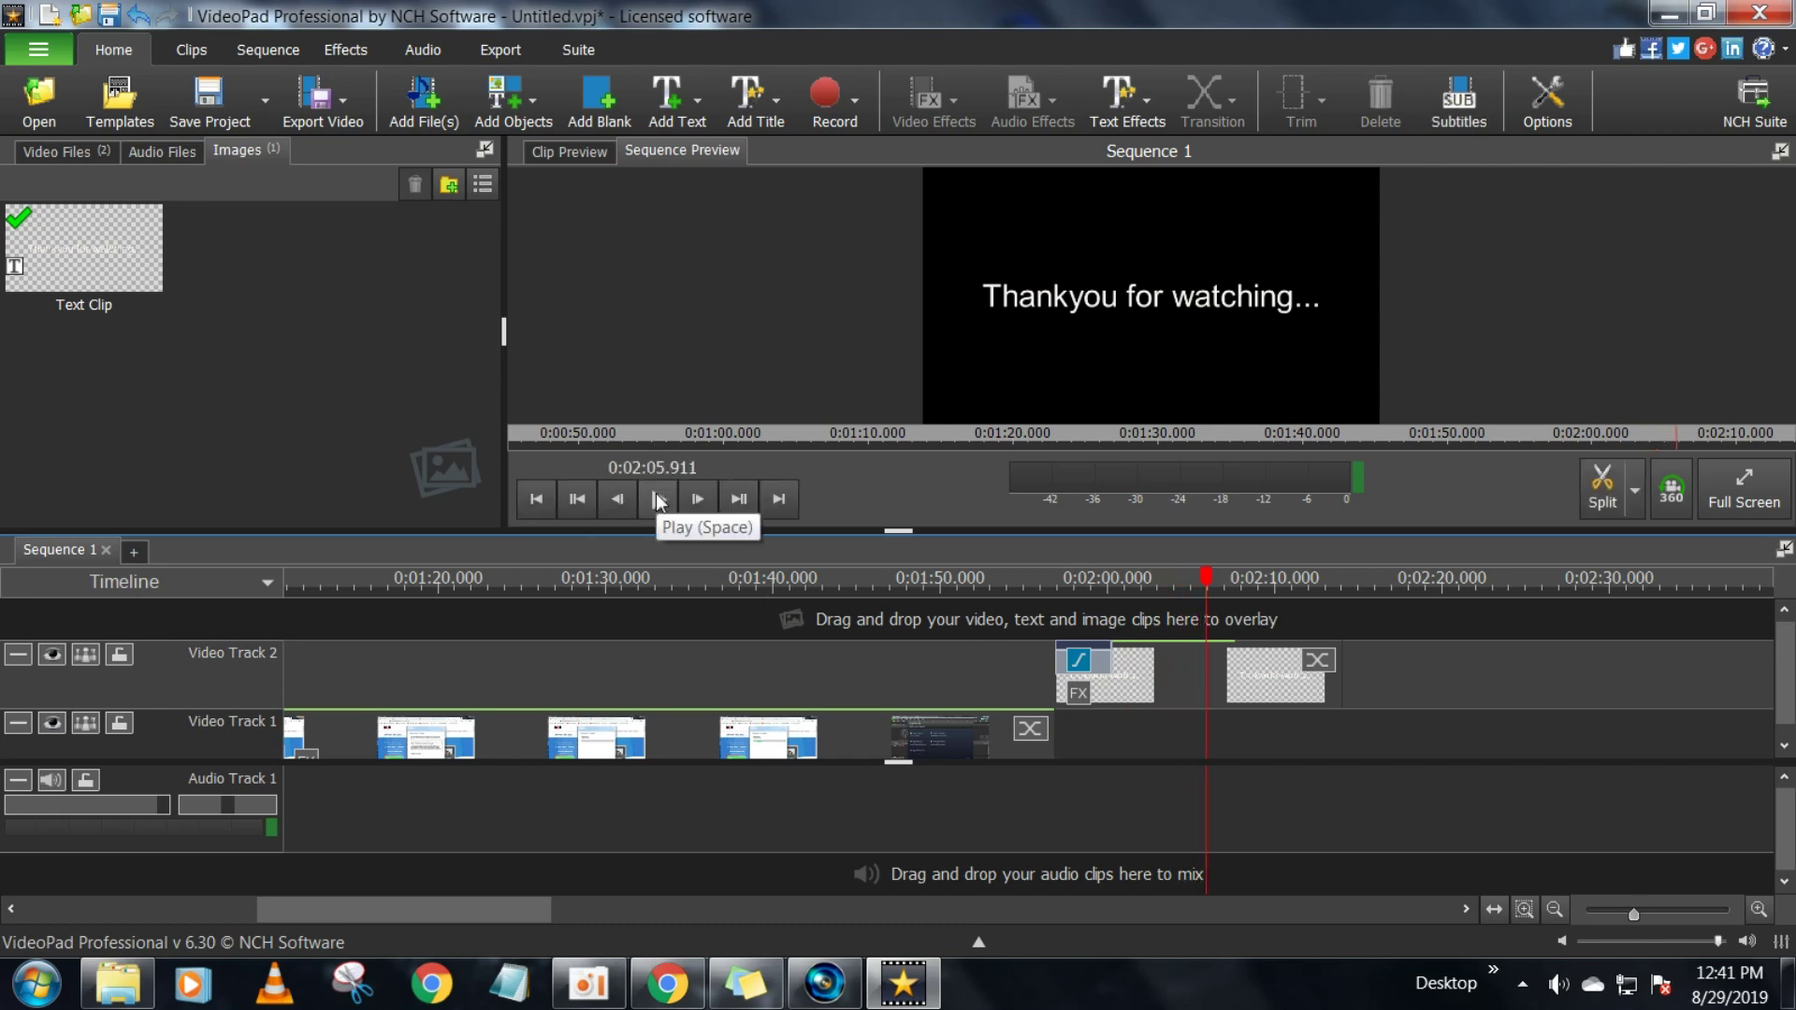
left_click(1161, 729)
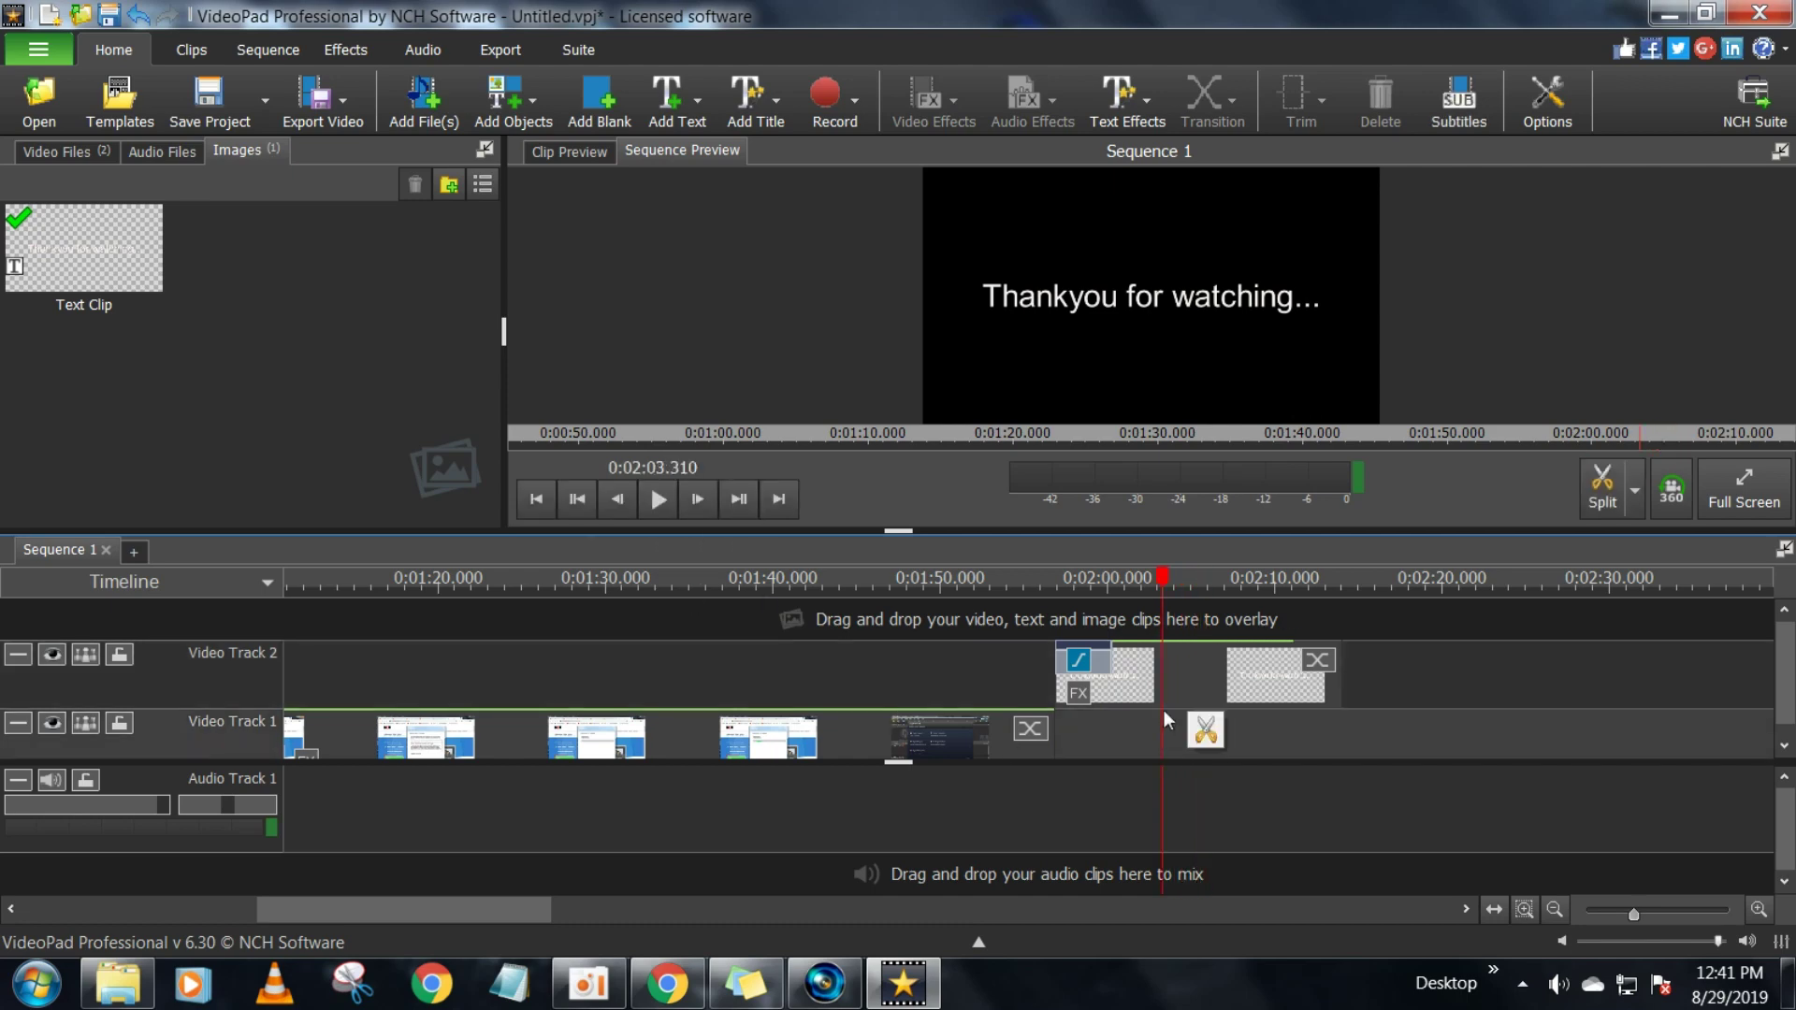
Place InkBleed Tech feed intro R1.mp4 on Video Track 2 above the main video, starting at about 0:43
scroll(1155, 767, "down", 5)
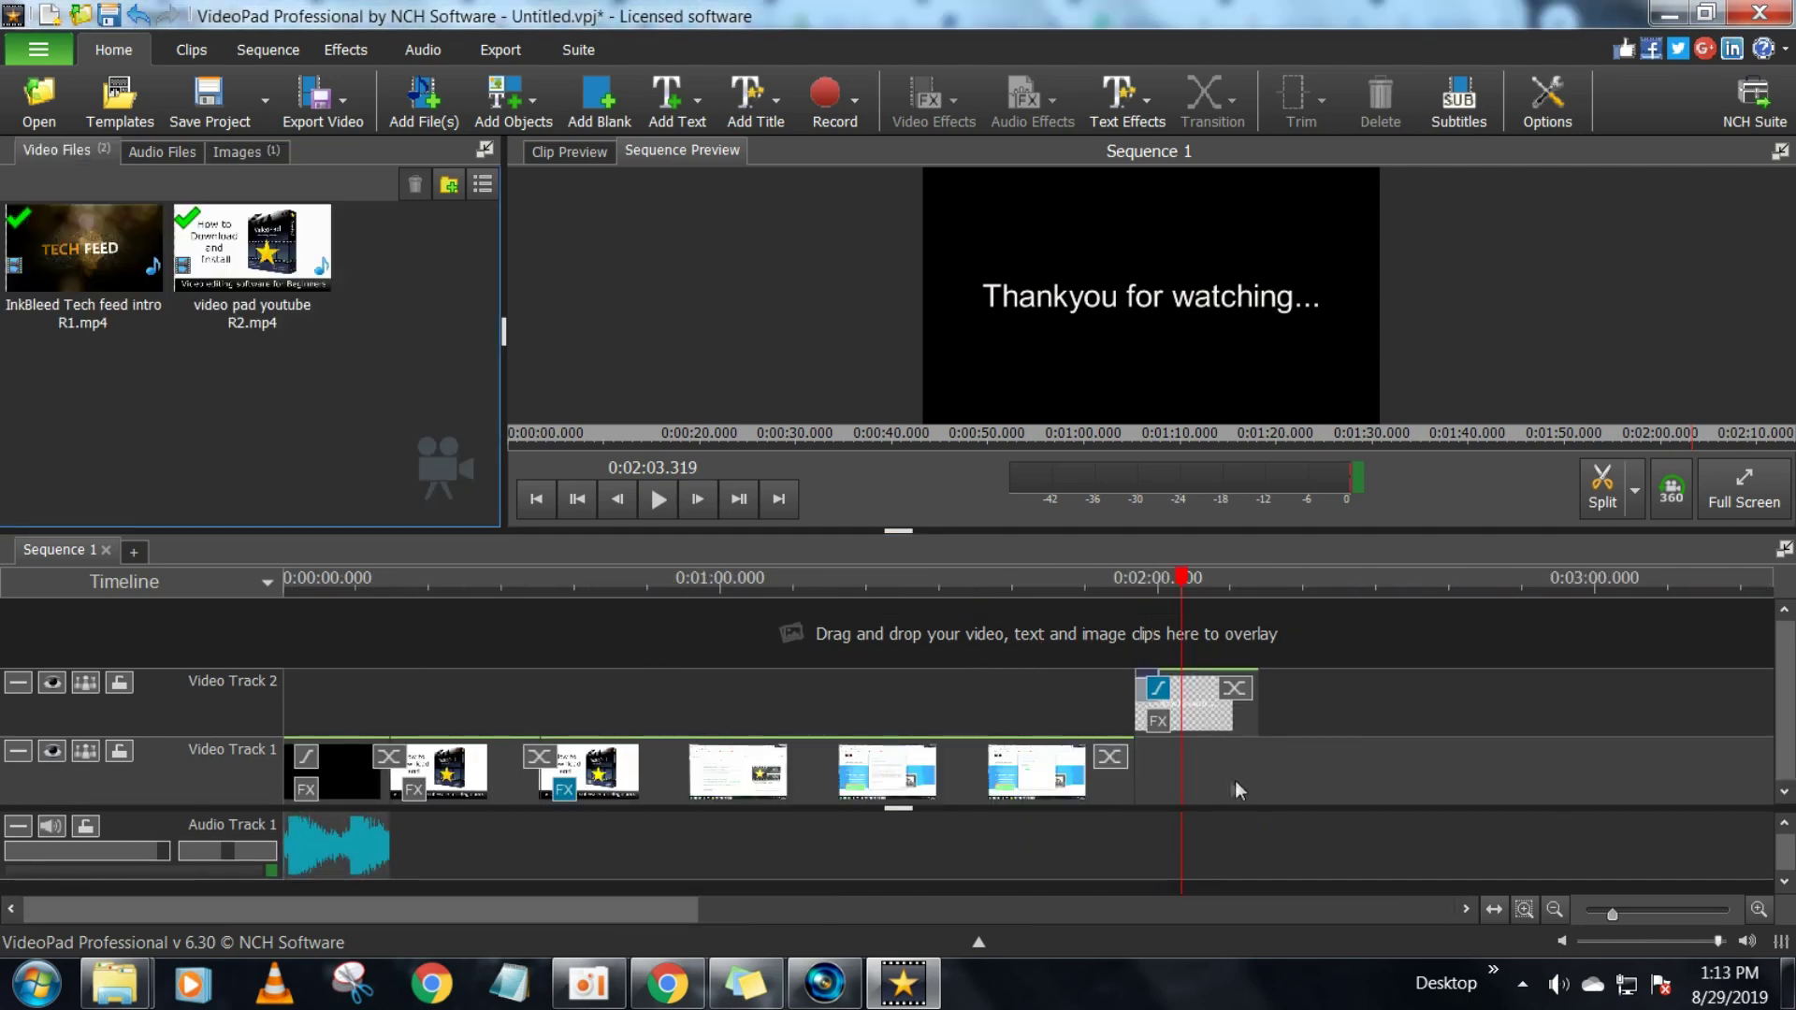
left_click(950, 698)
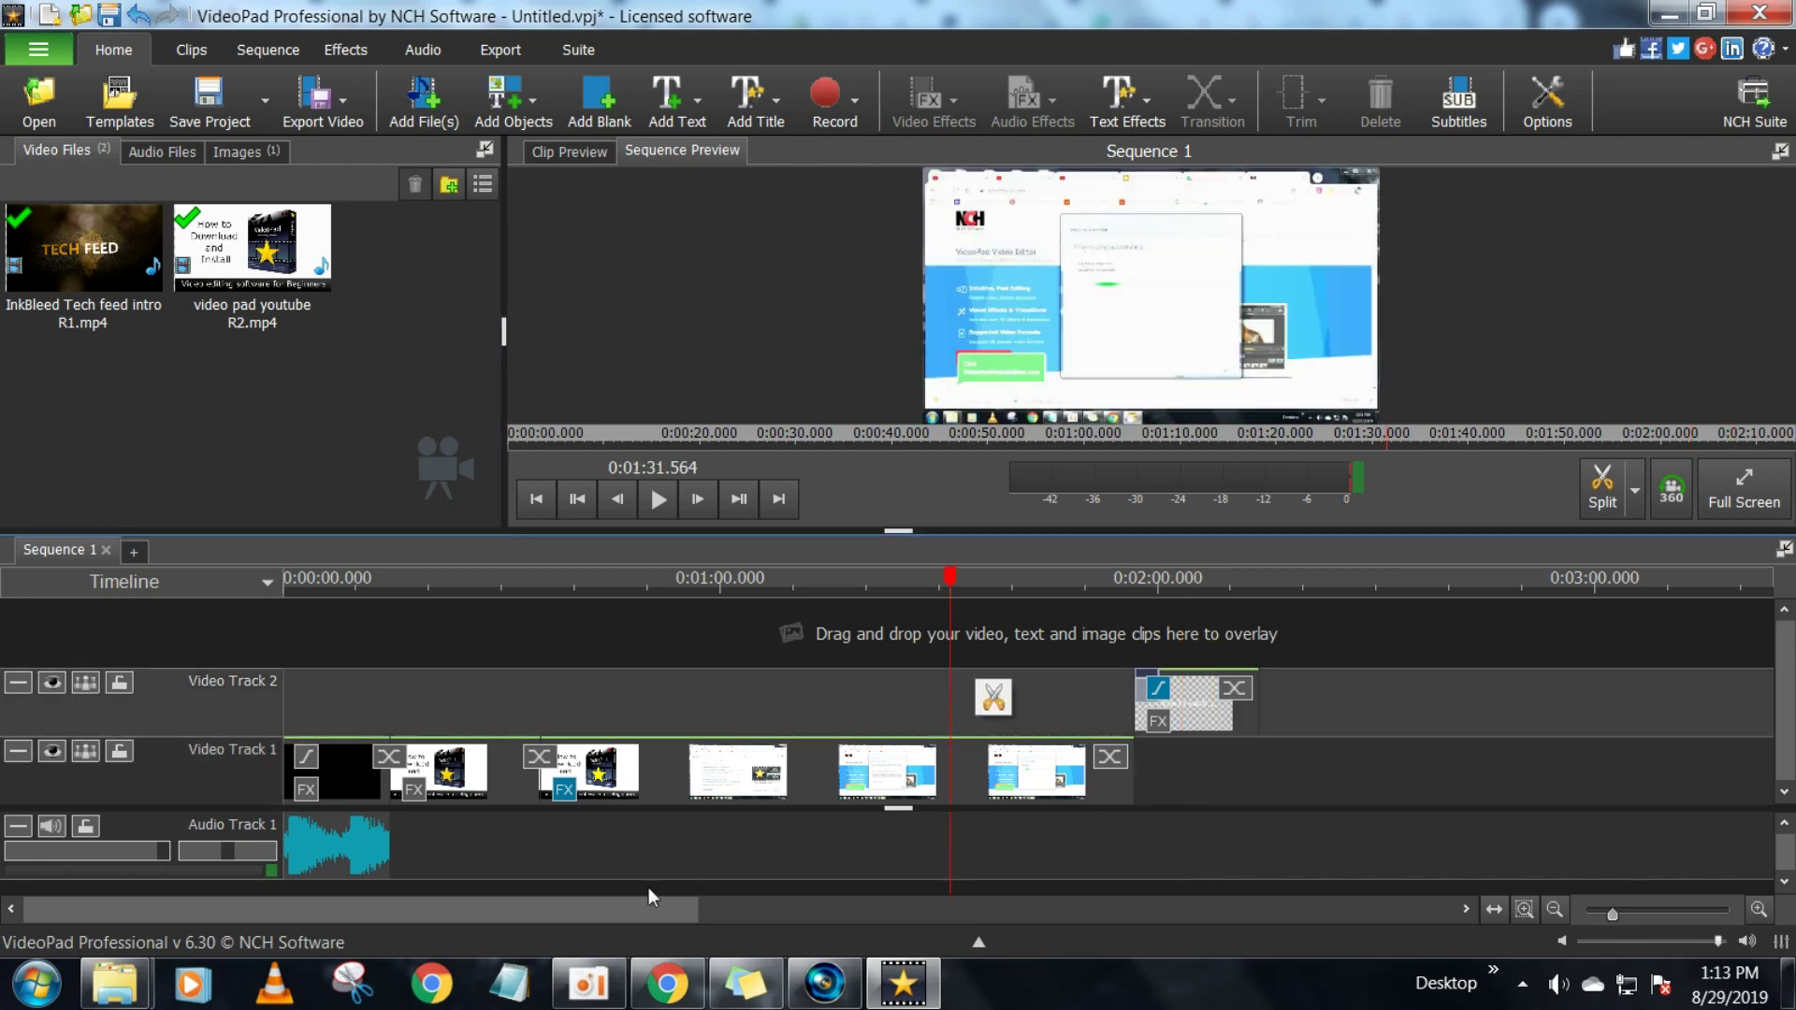
left_click(492, 713)
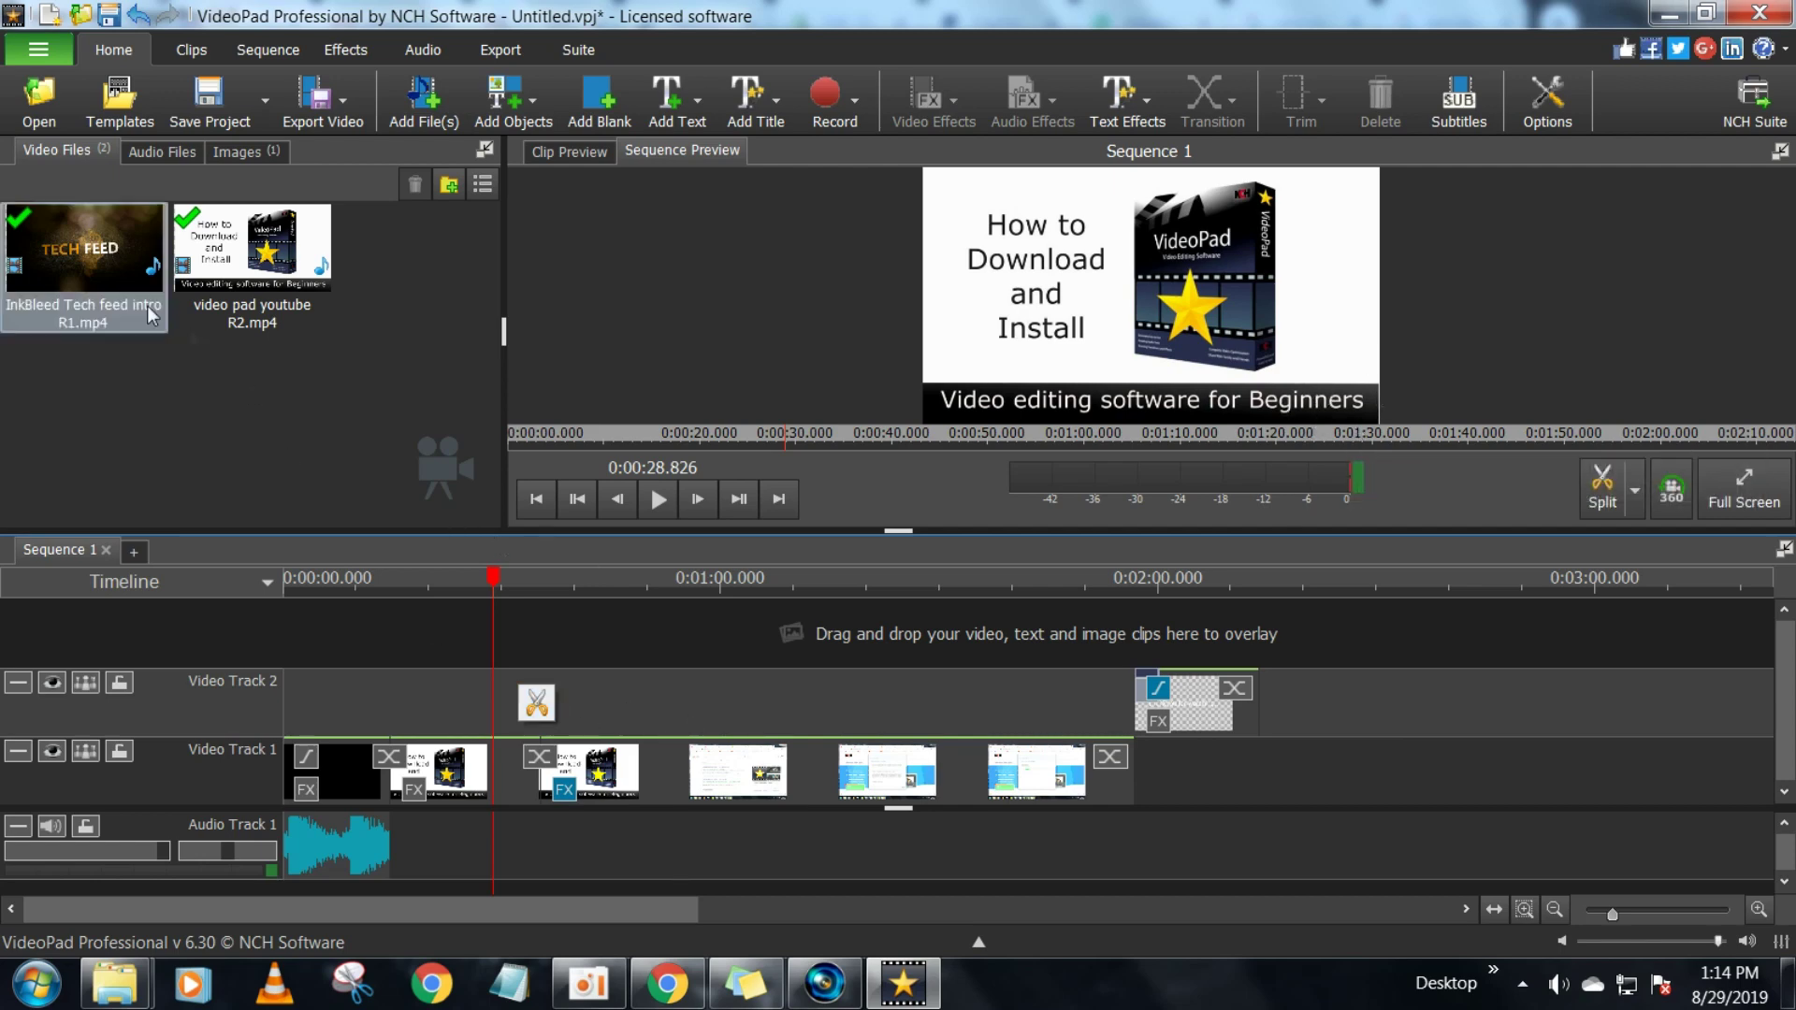
left_click_drag(107, 249, 696, 683)
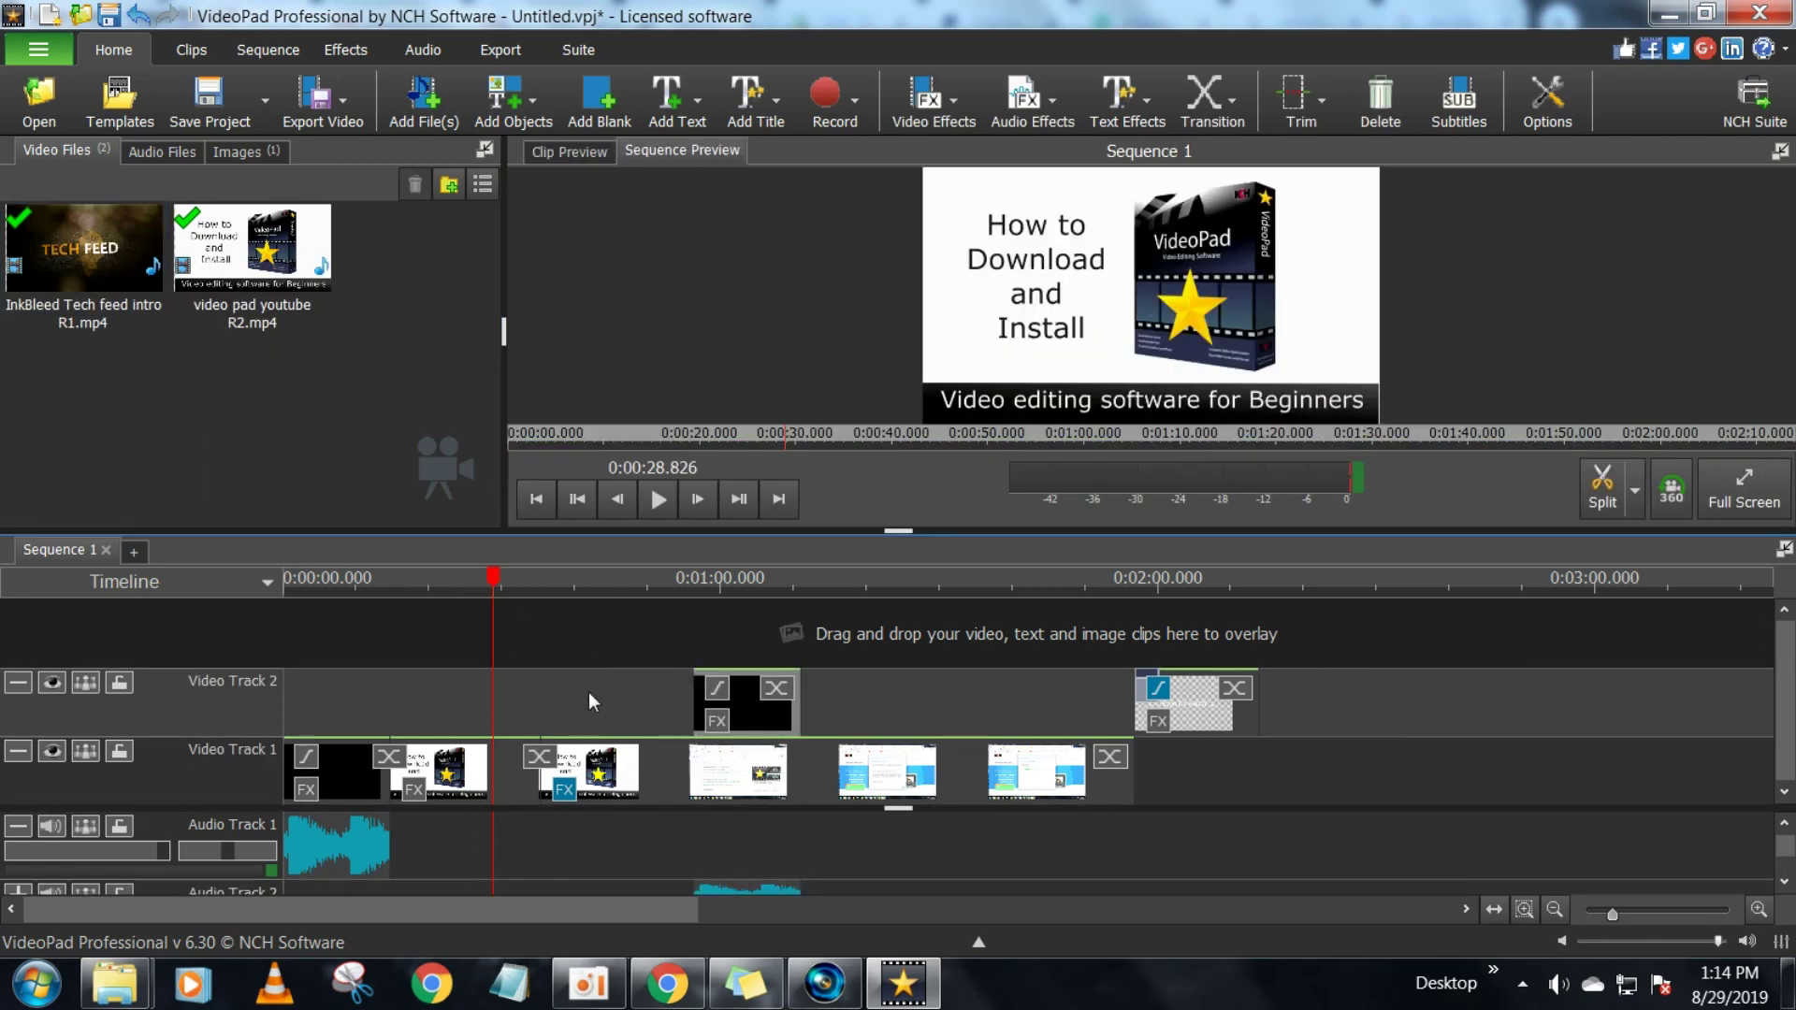
left_click_drag(751, 717, 654, 726)
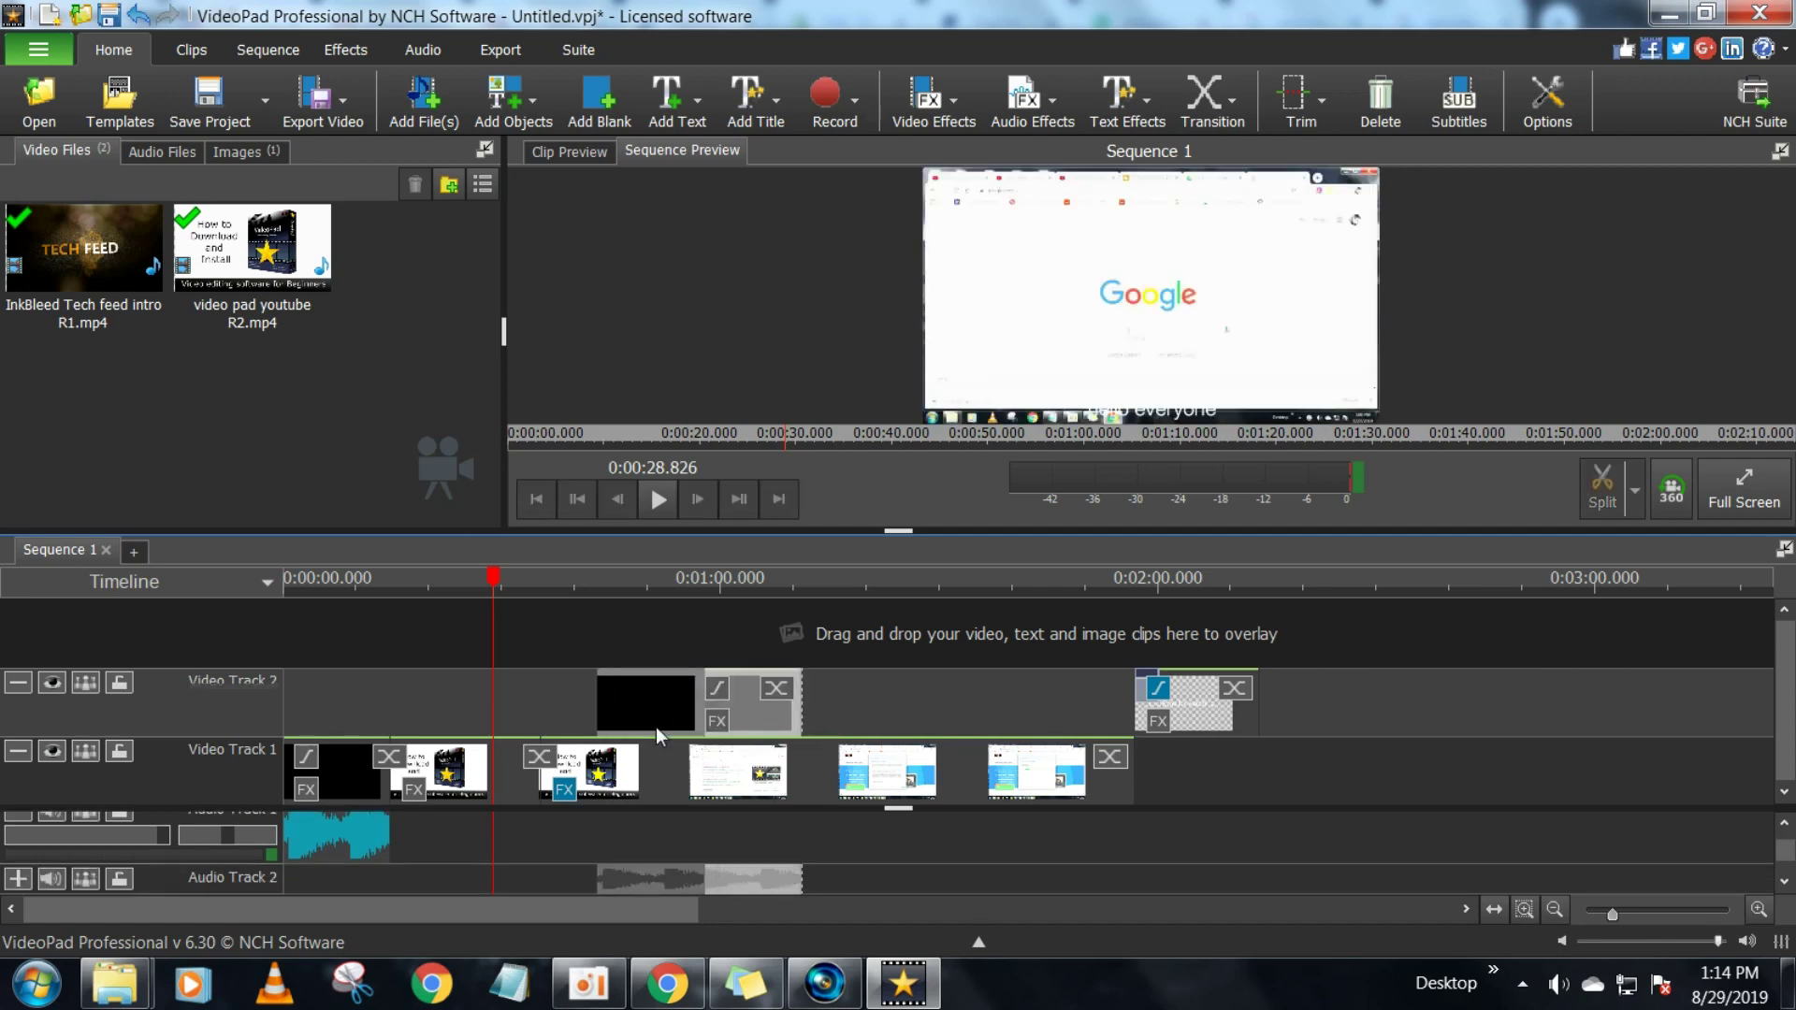
Play the sequence from just before the overlaid intro clip to check how it covers the main video
left_click(559, 693)
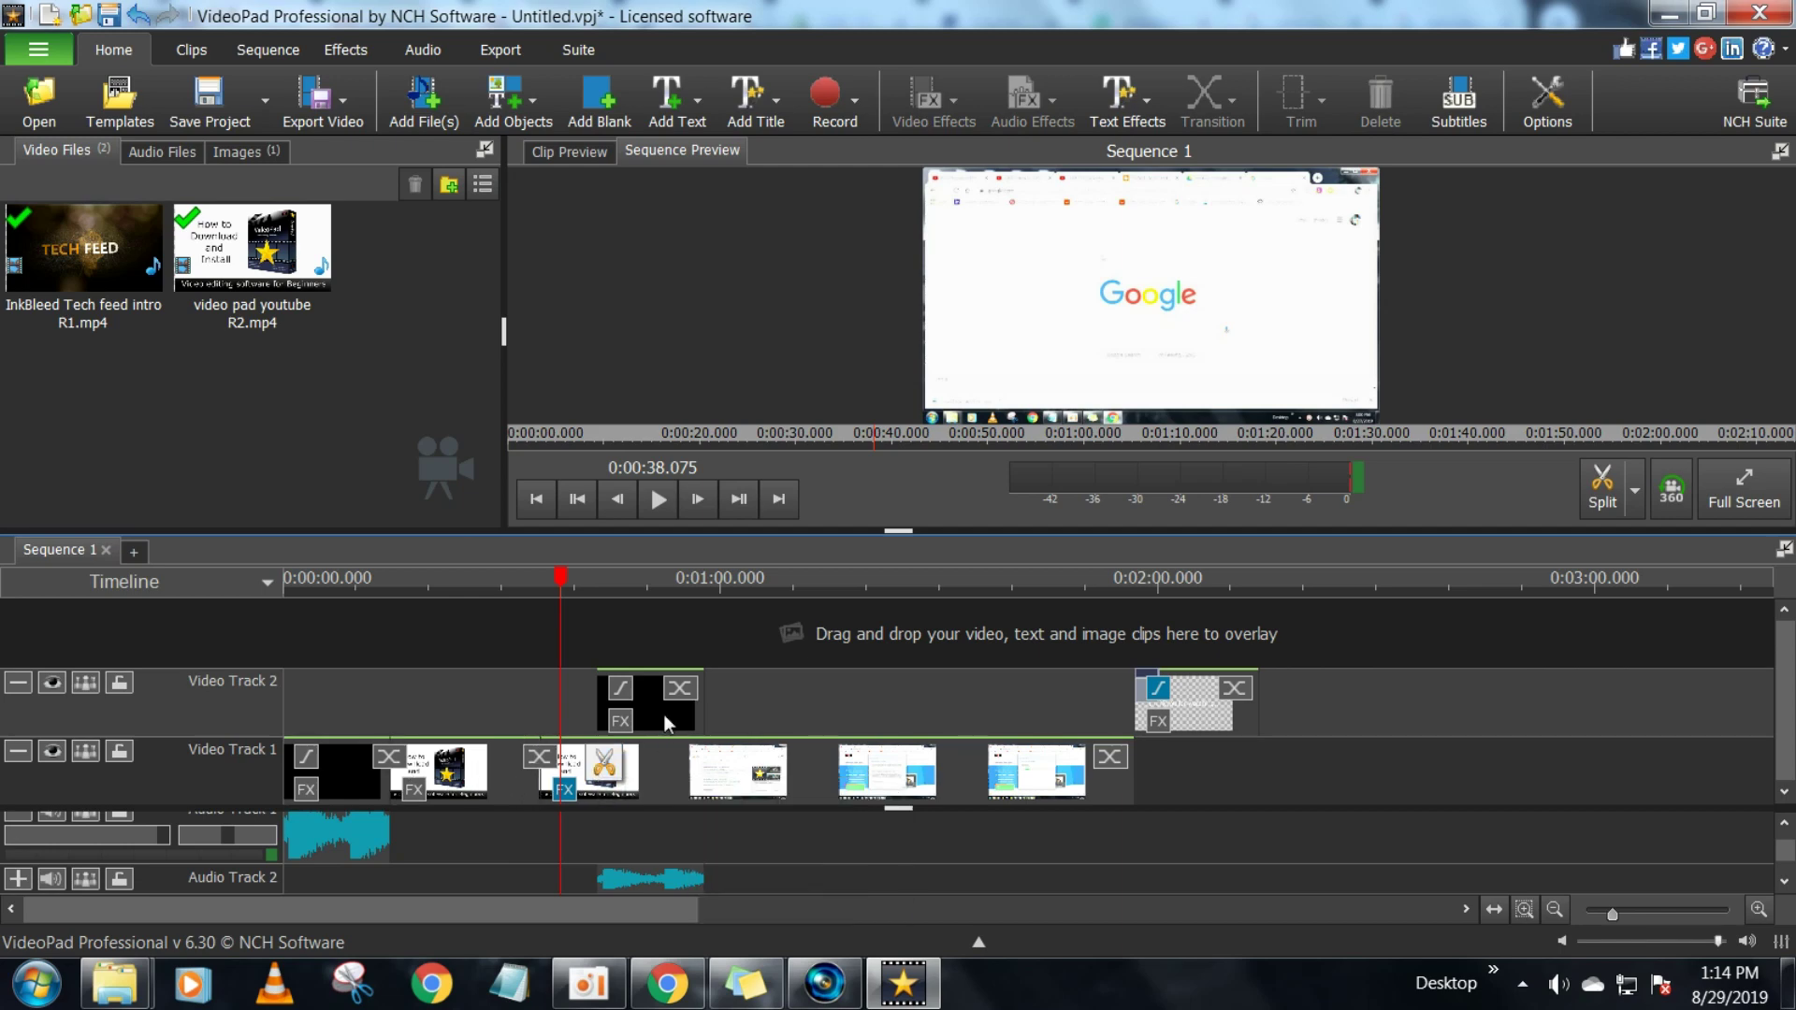
left_click(576, 700)
left_click(659, 498)
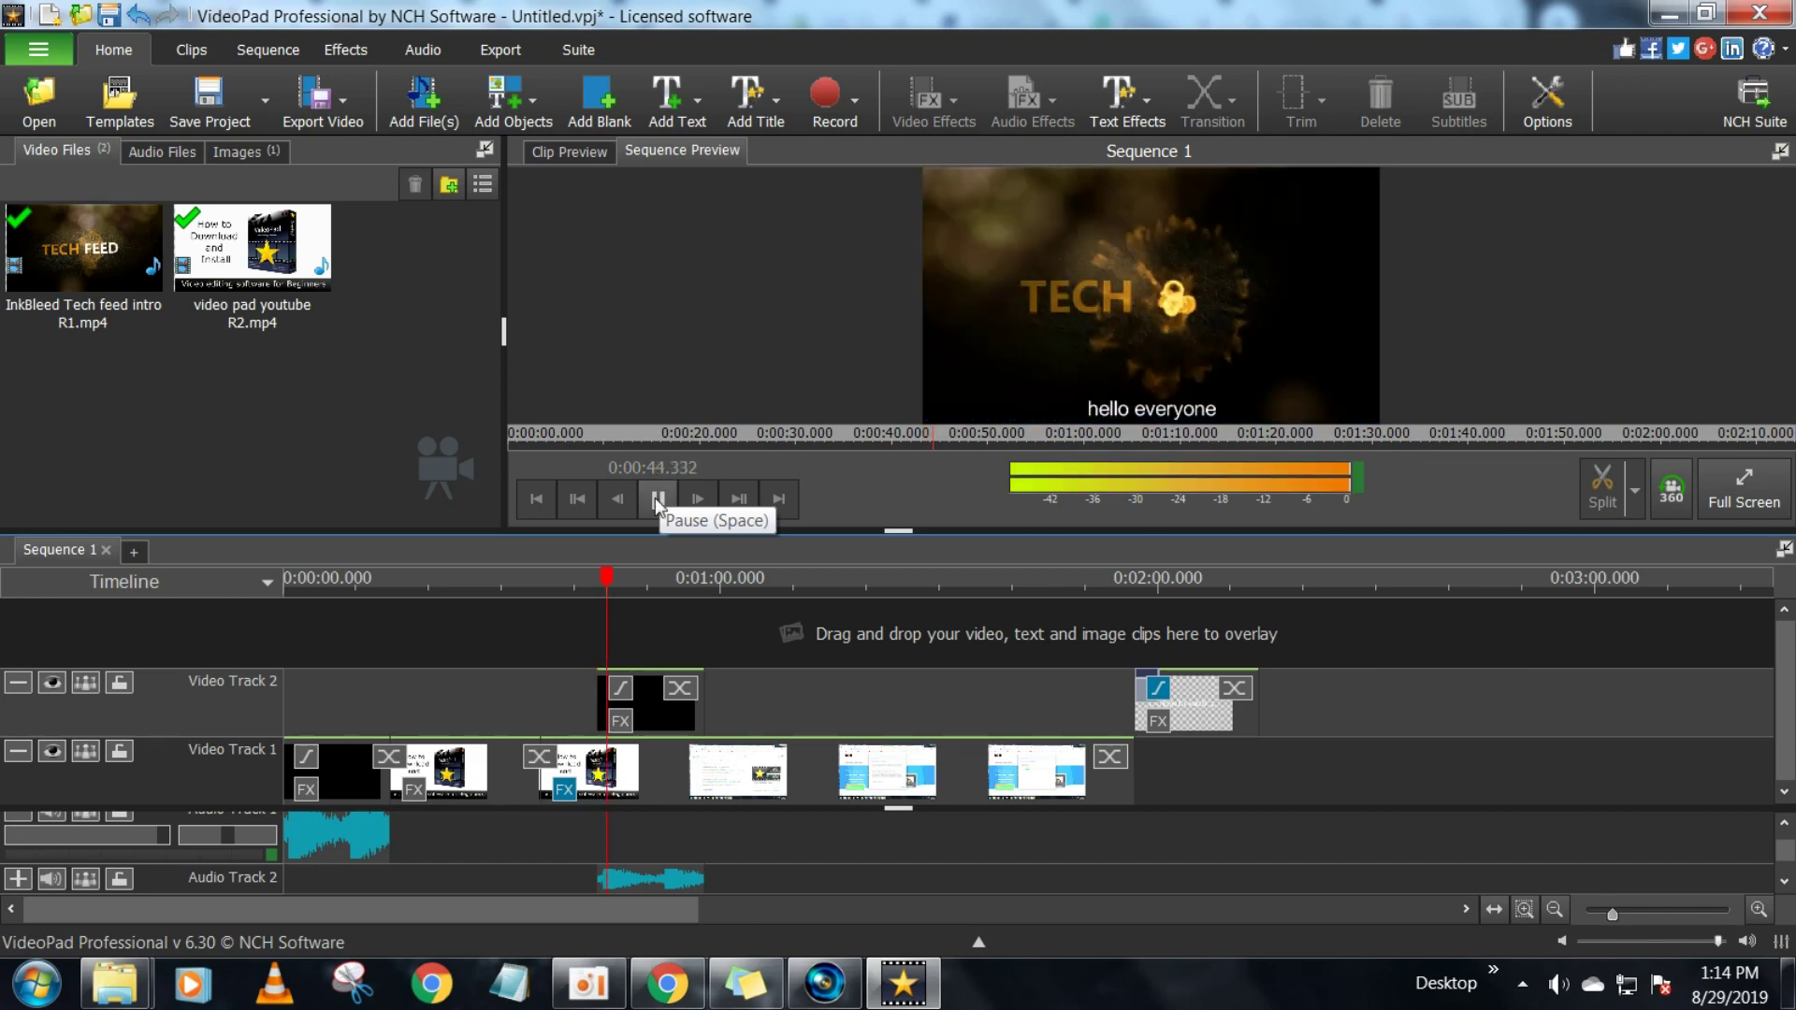
left_click(655, 498)
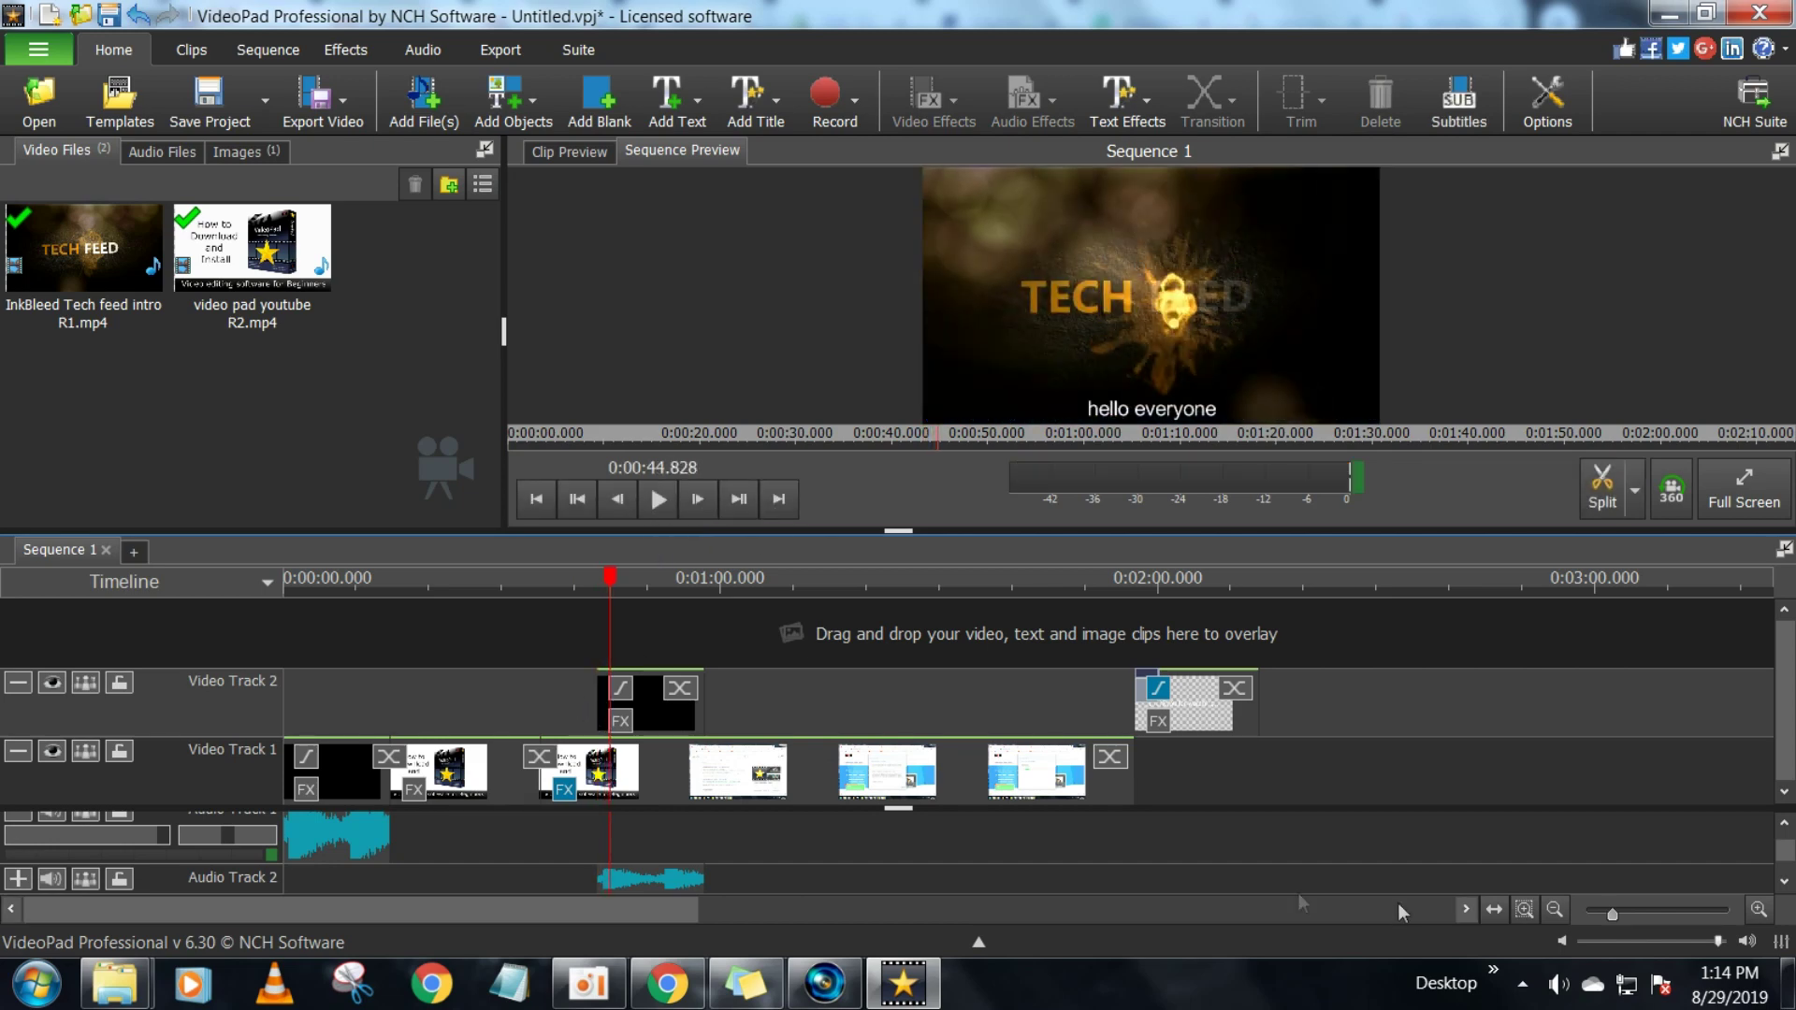
Mute the computer's sound and place the playhead over the intro clip on Video Track 2
left_click(1558, 985)
left_click(1559, 821)
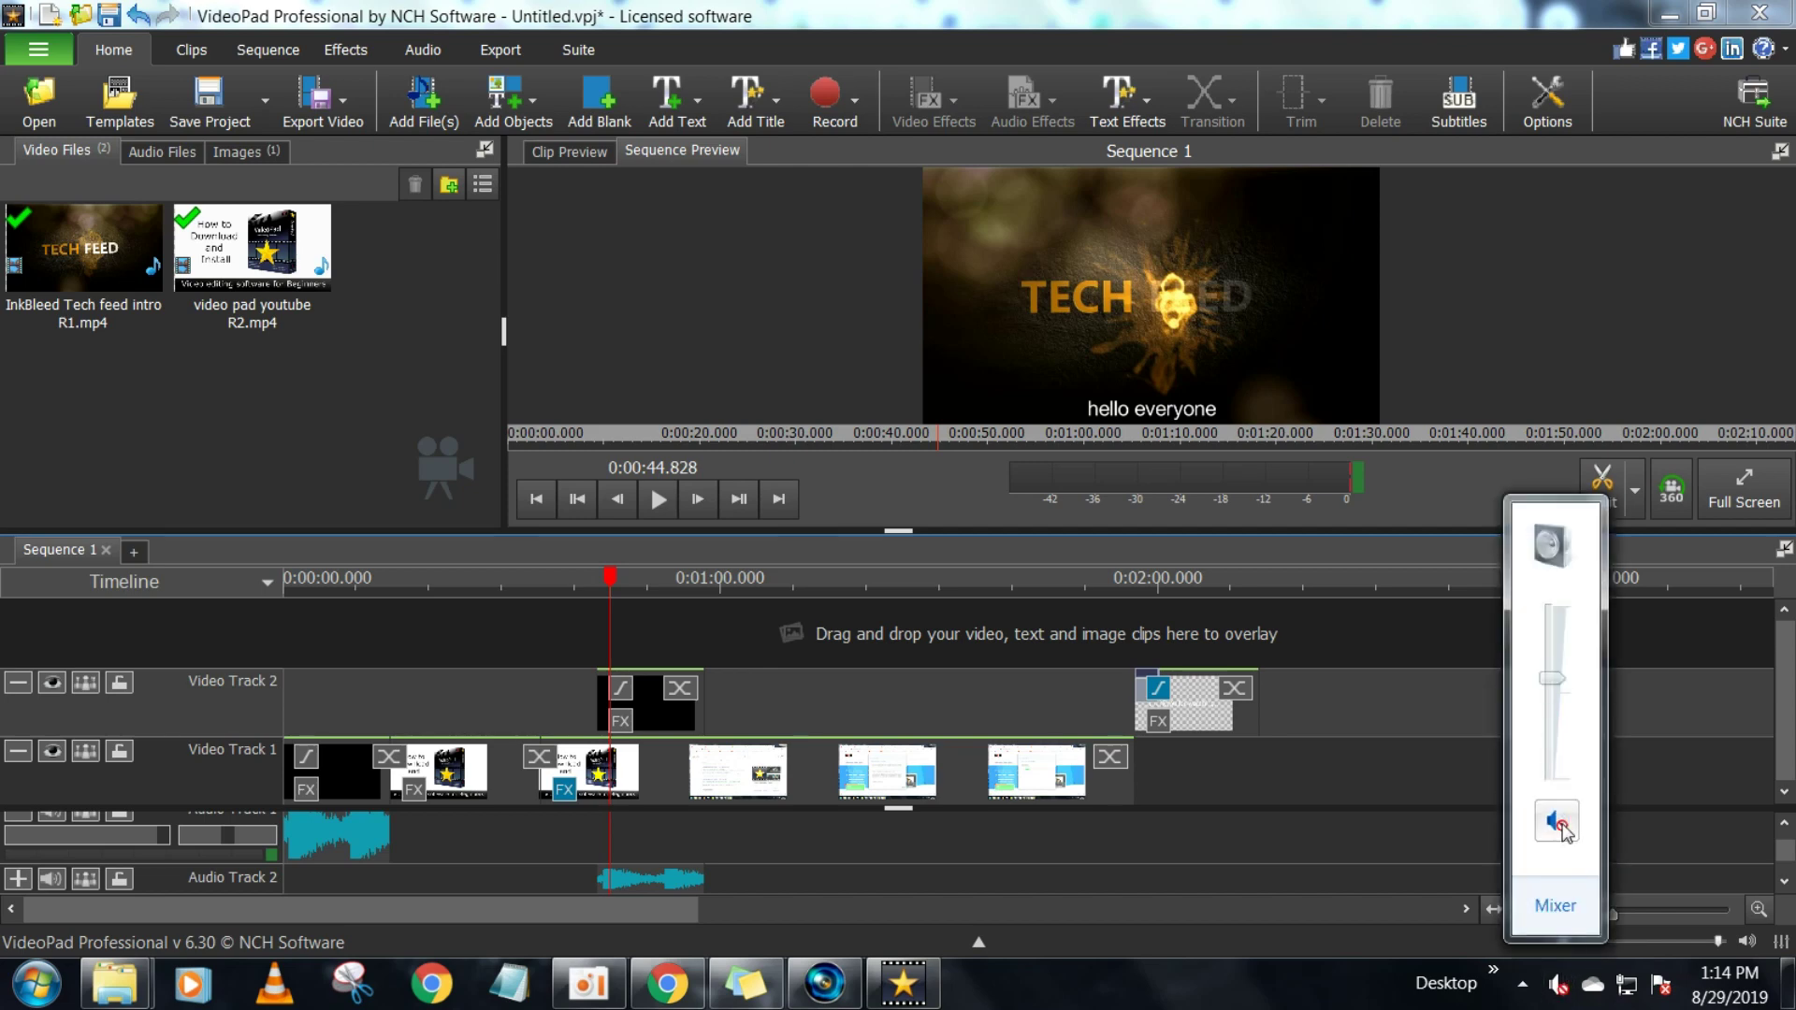
left_click(760, 693)
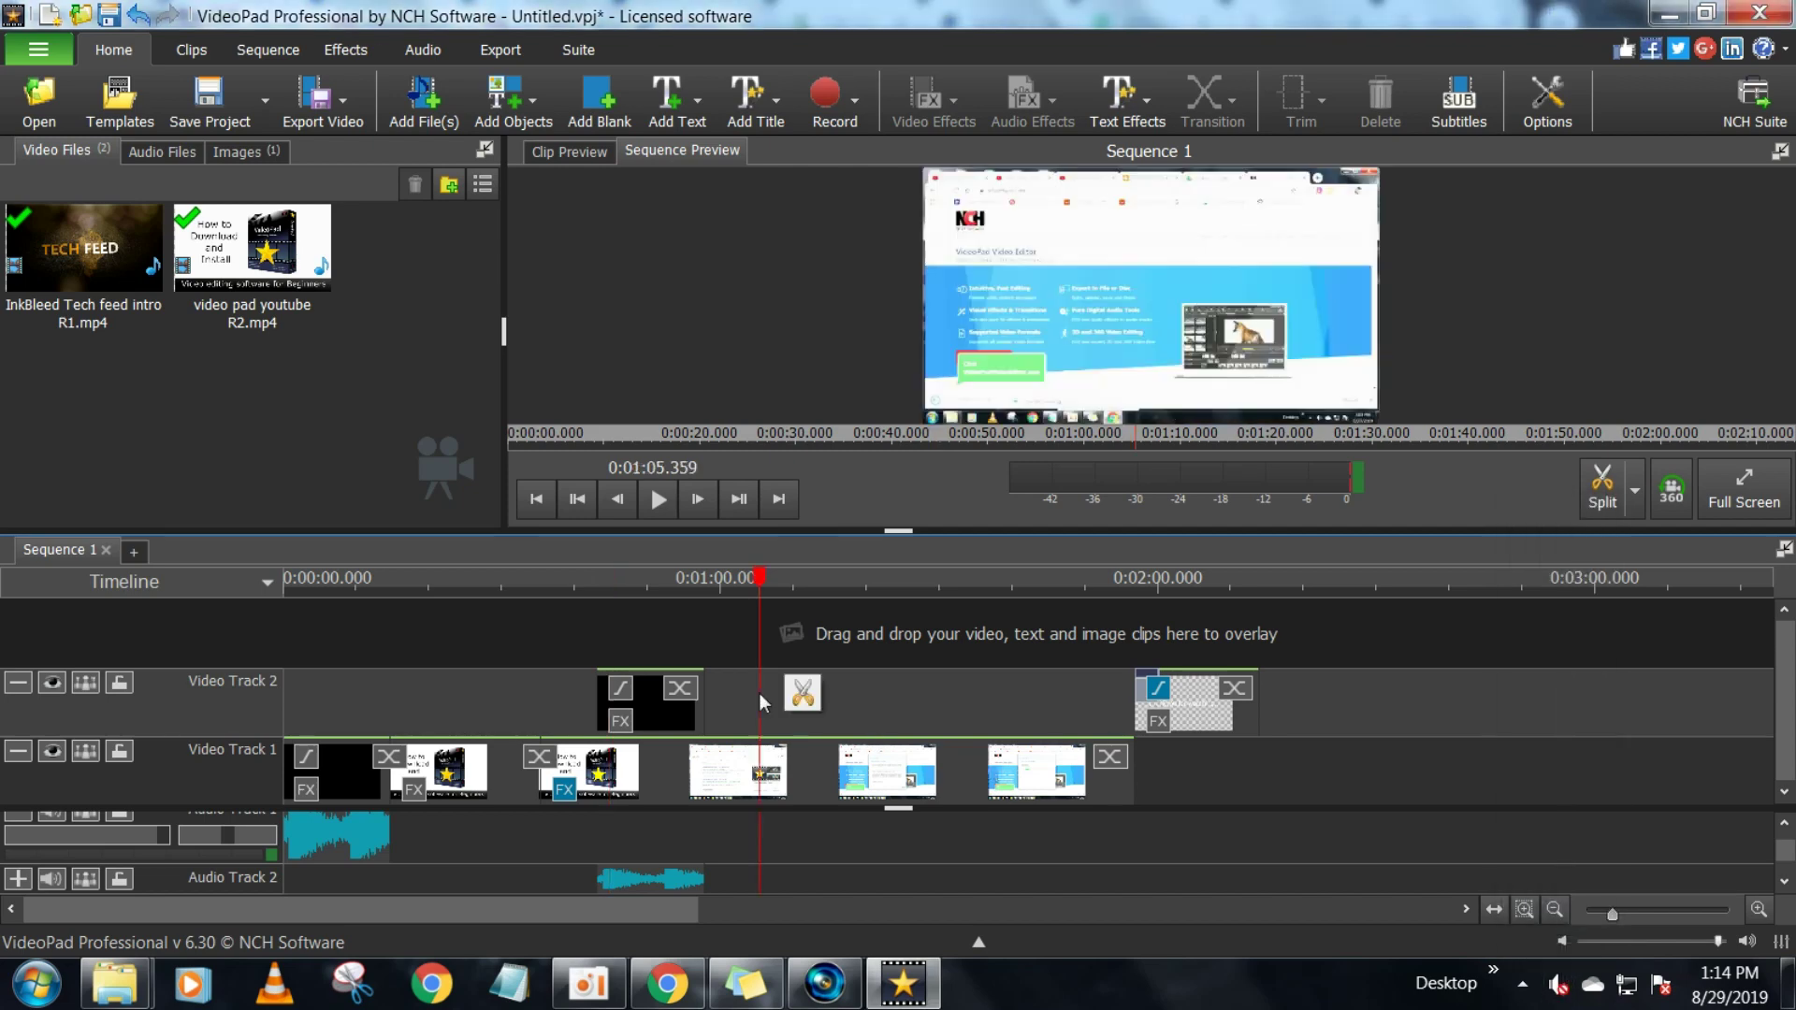
left_click(658, 710)
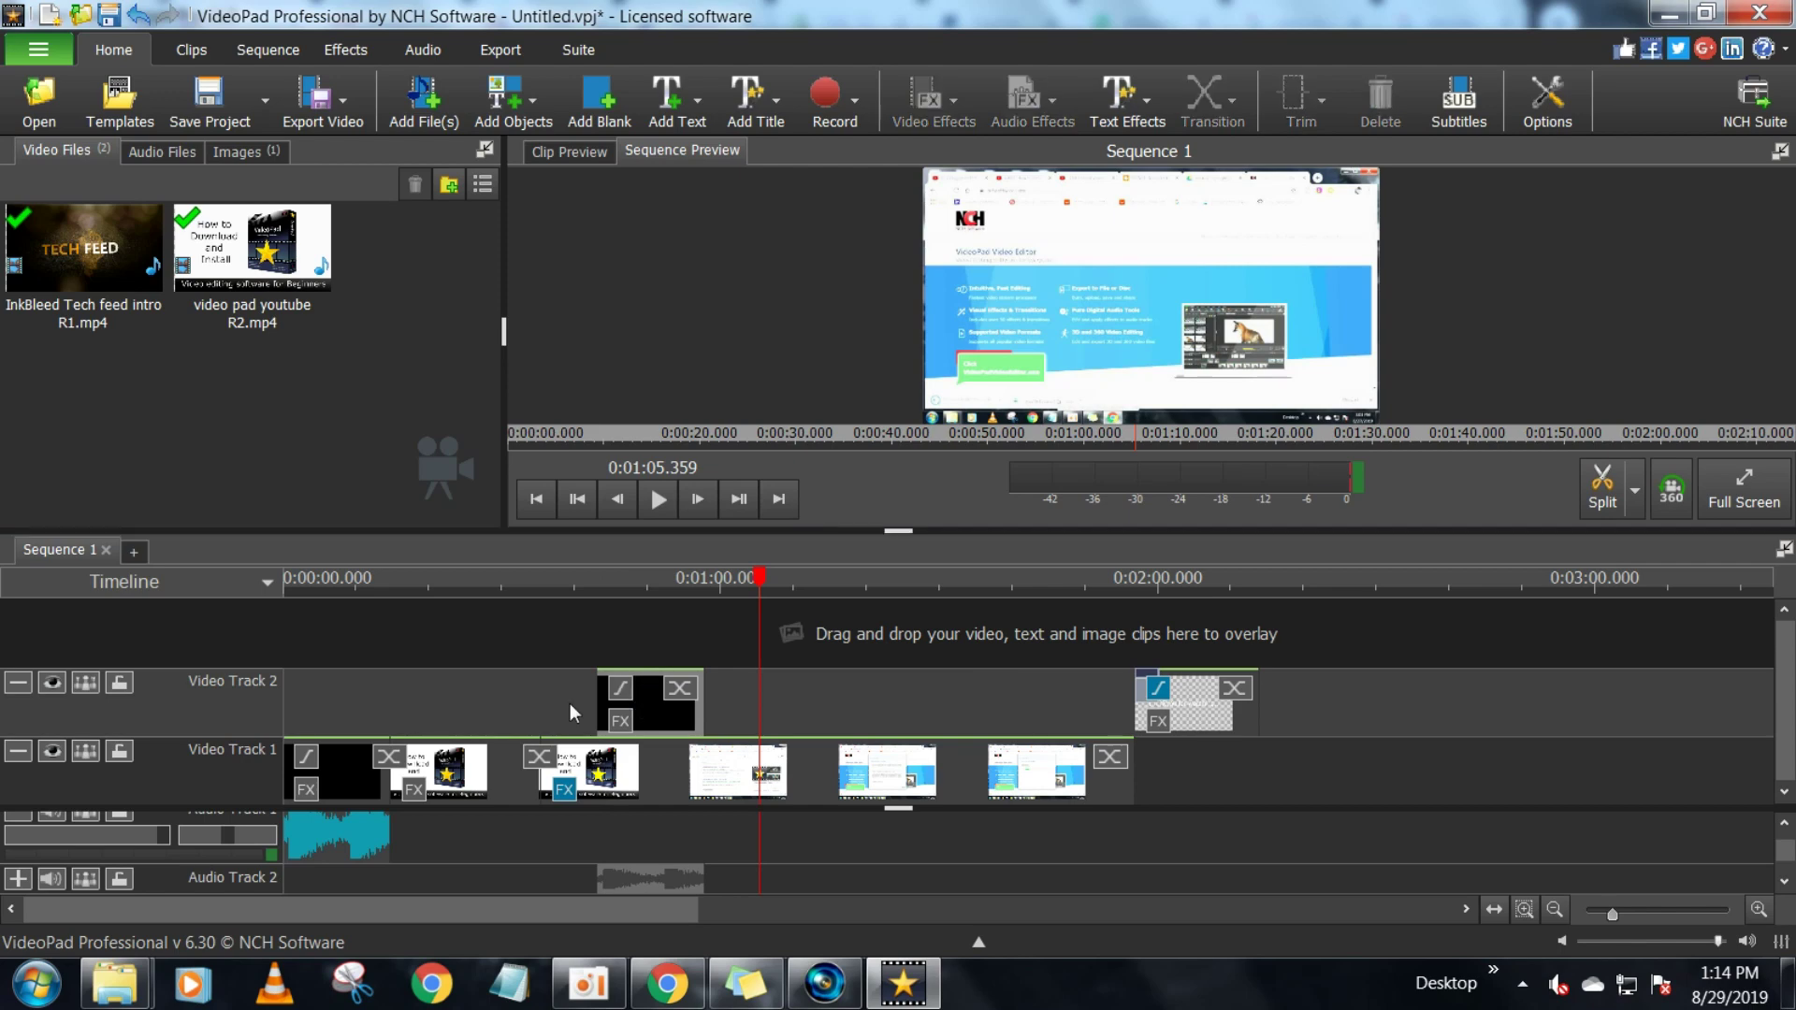
left_click(644, 633)
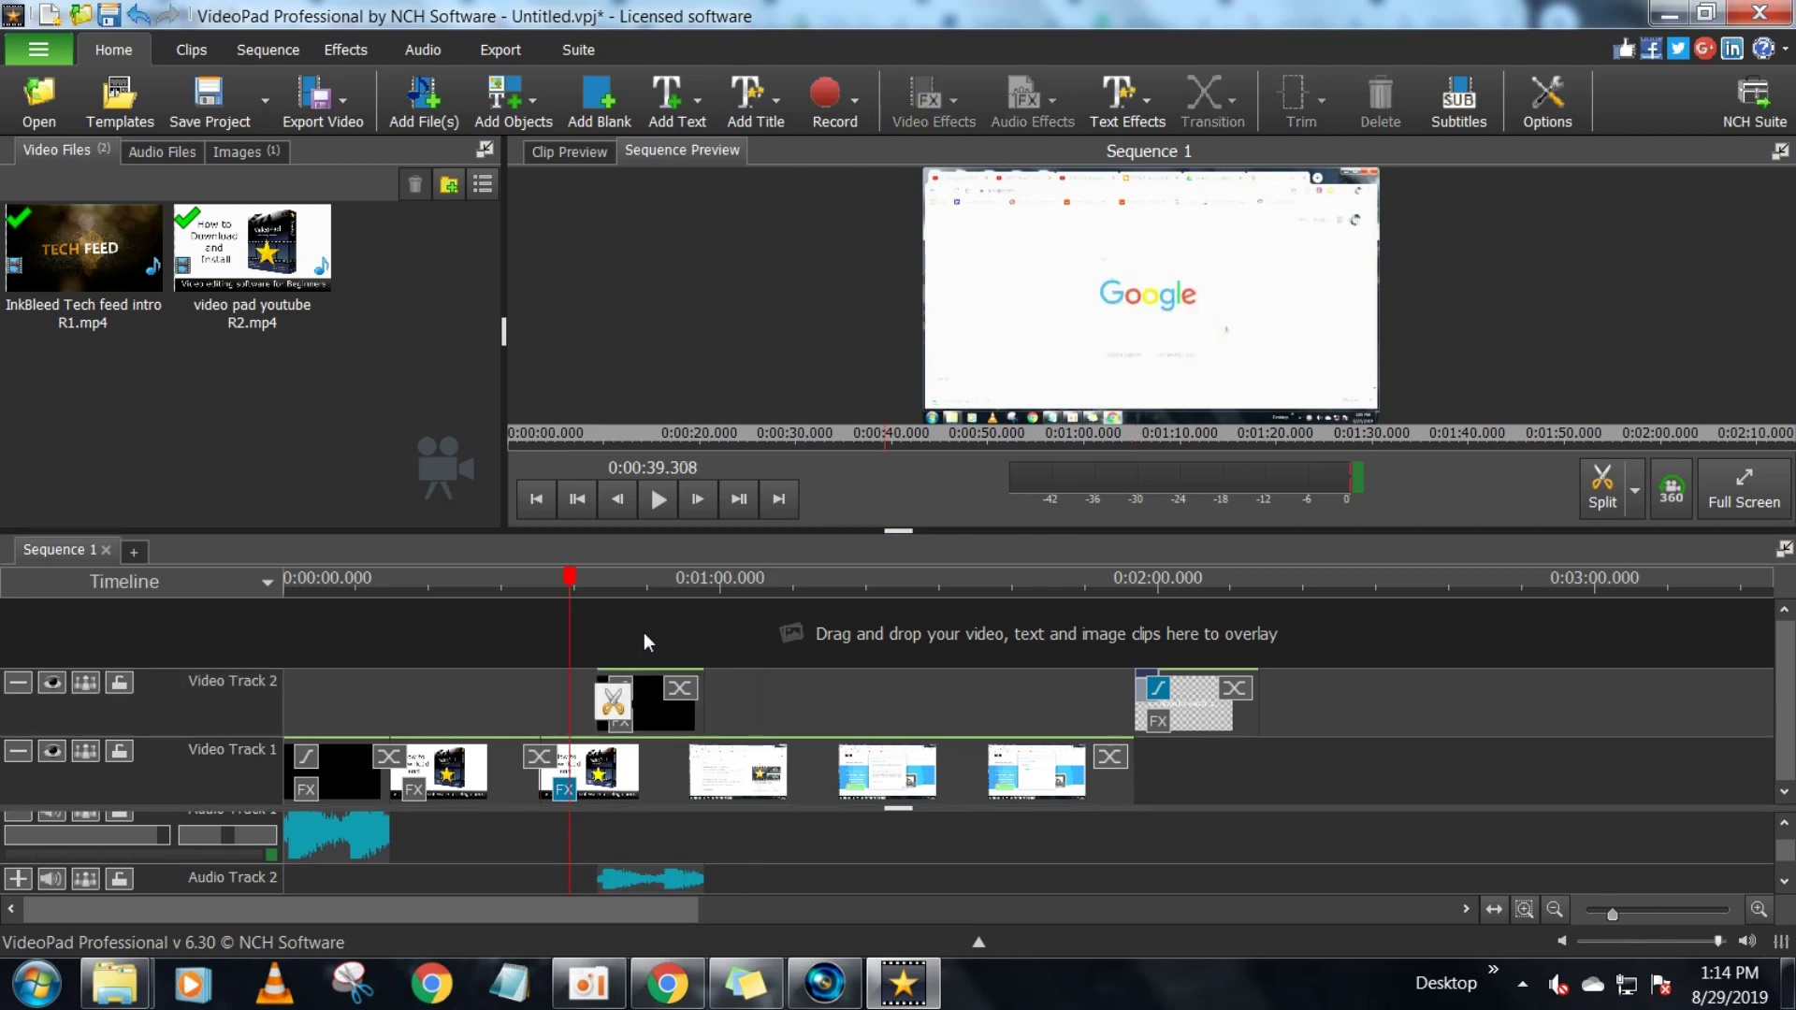
Add a Scale effect to the intro clip on Video Track 2 and shrink it to a 0.24 horizontal and vertical ratio
left_click(622, 721)
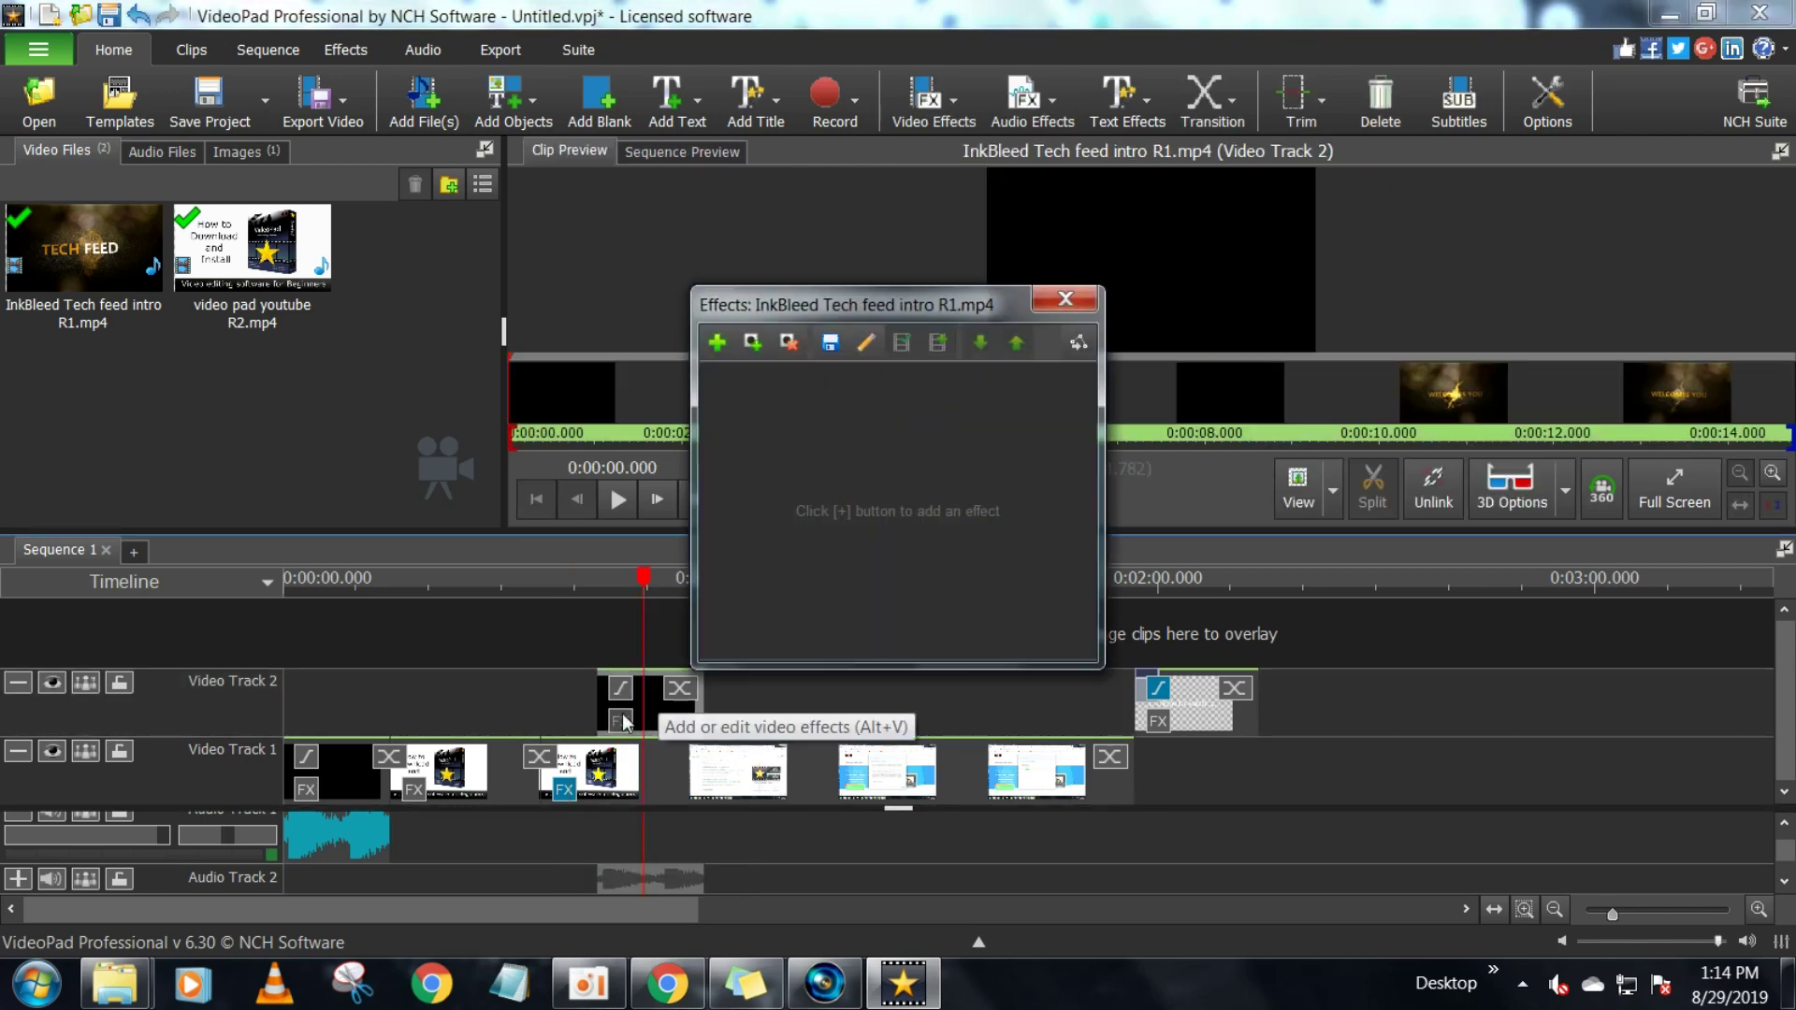
left_click(720, 345)
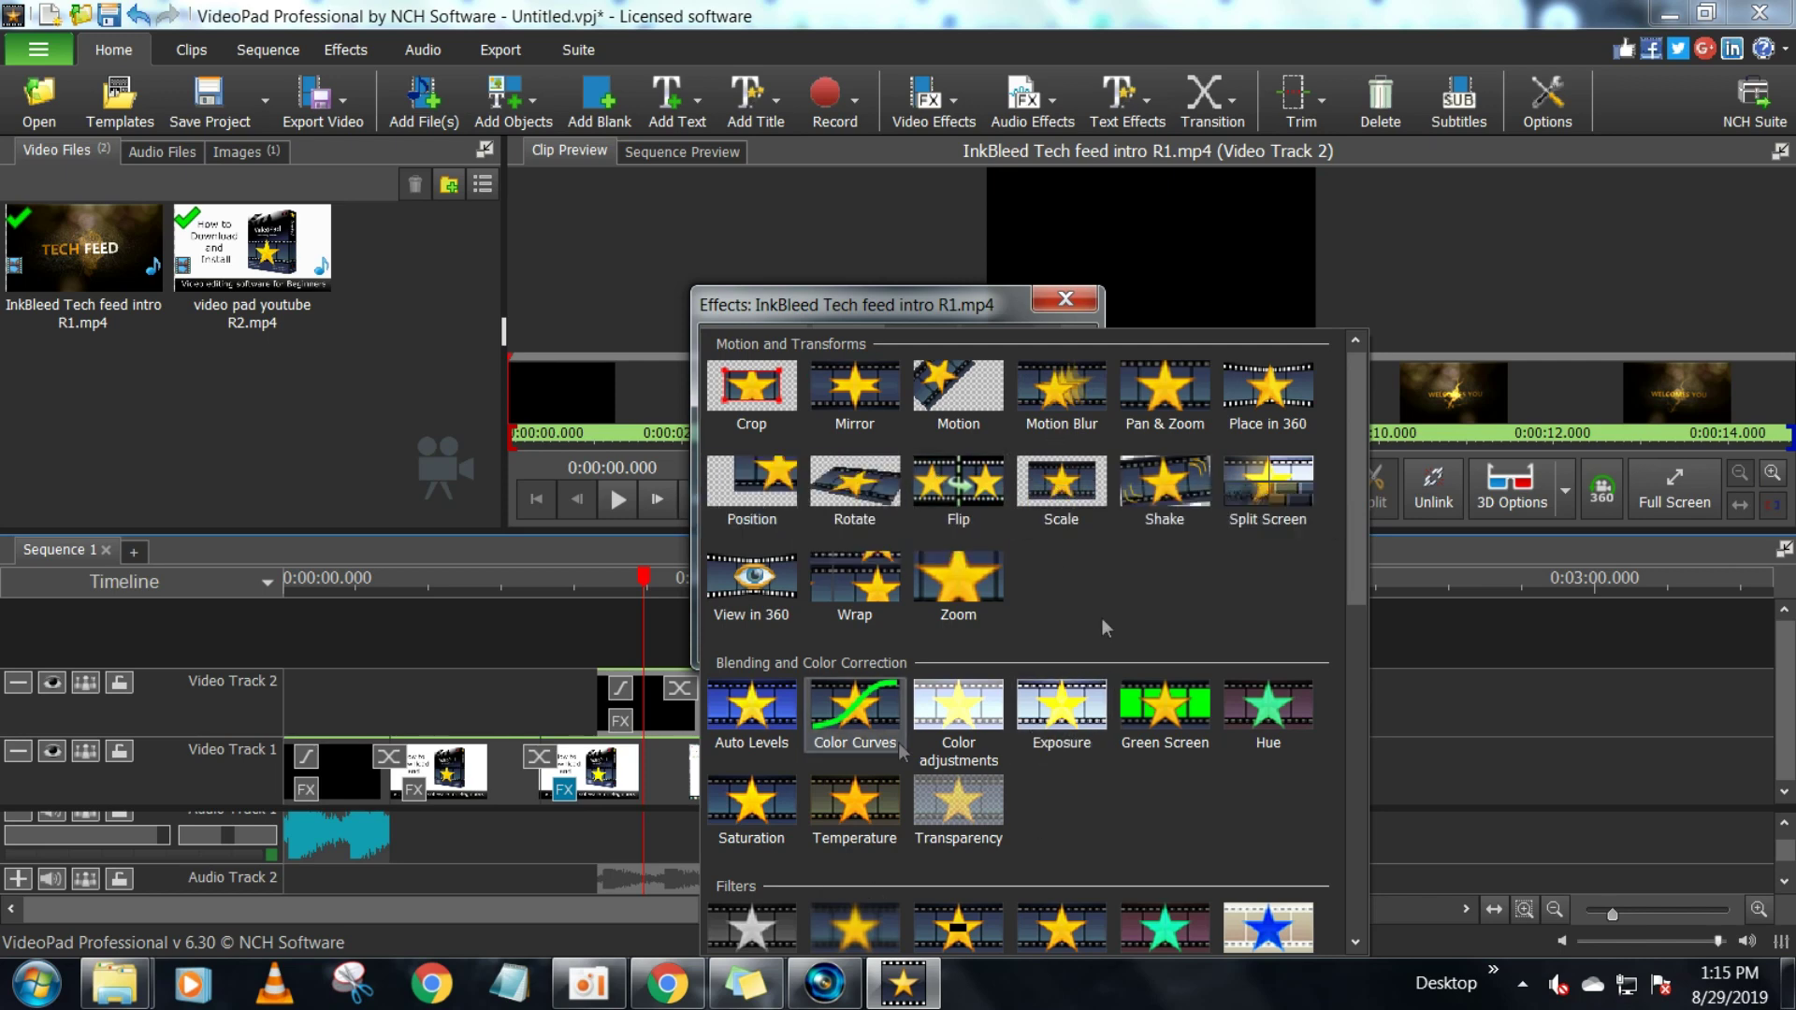
scroll(842, 795, "down", 5)
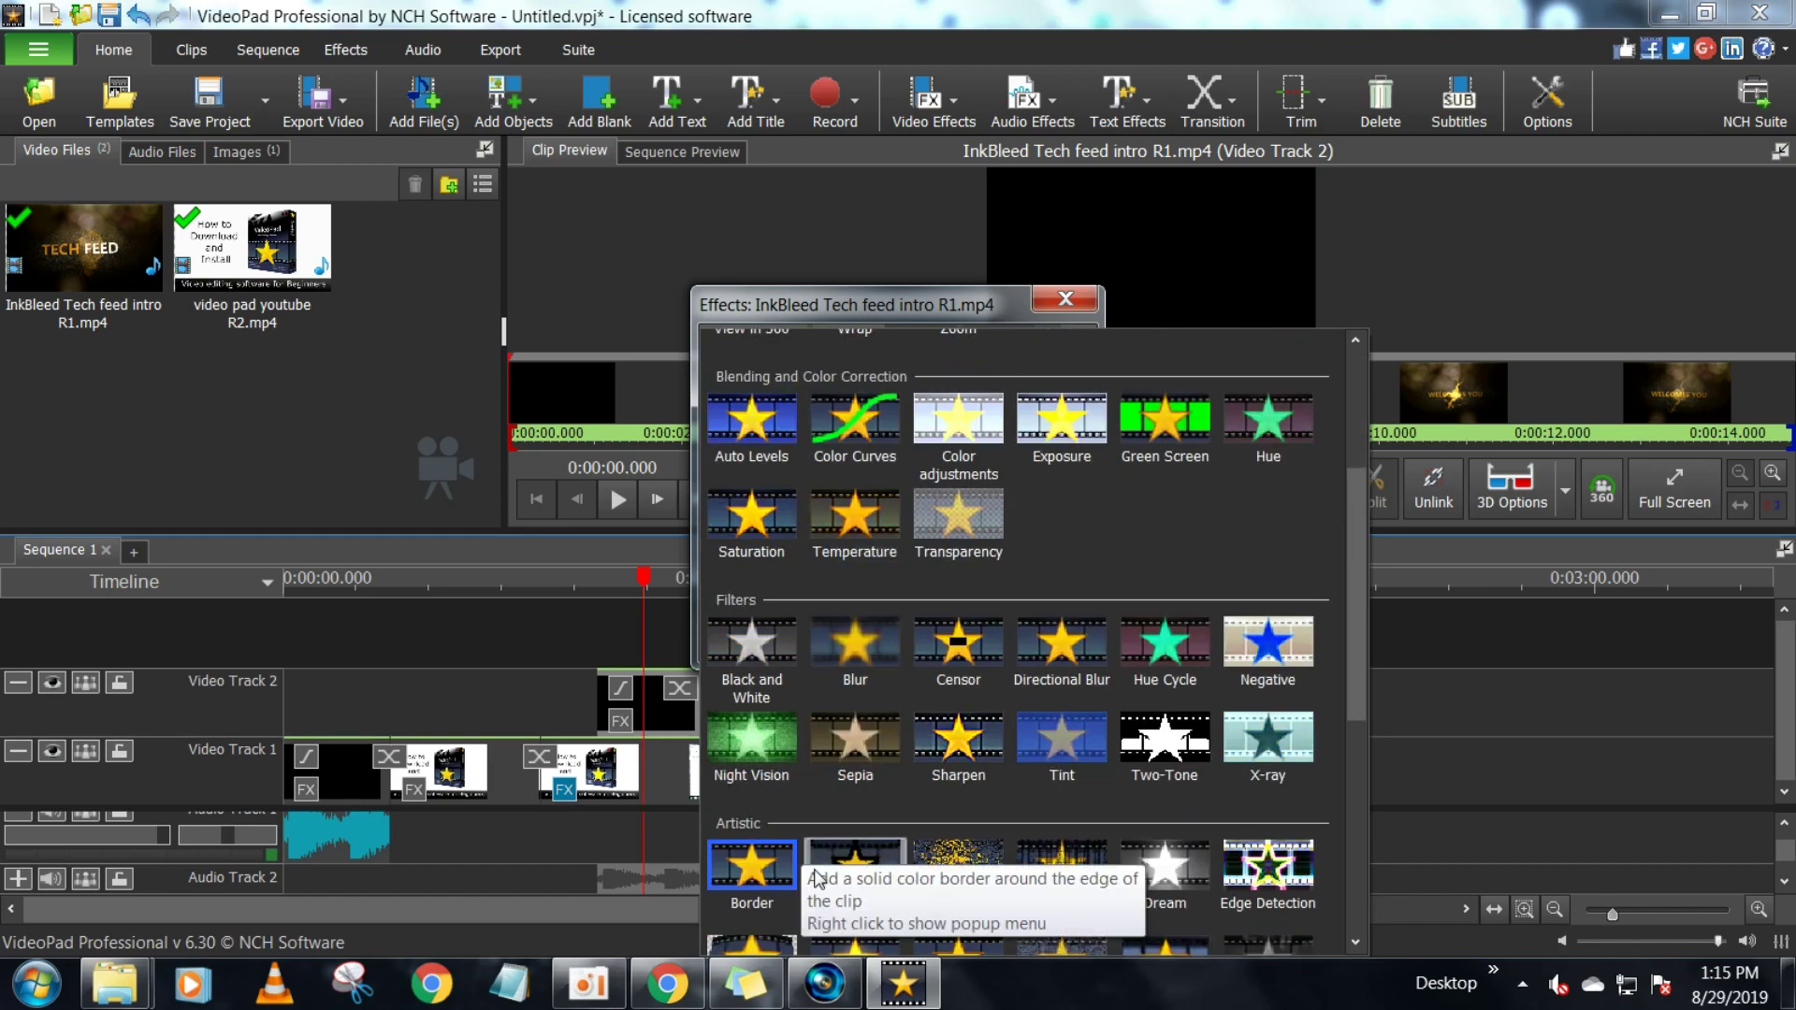
scroll(896, 873, "up", 5)
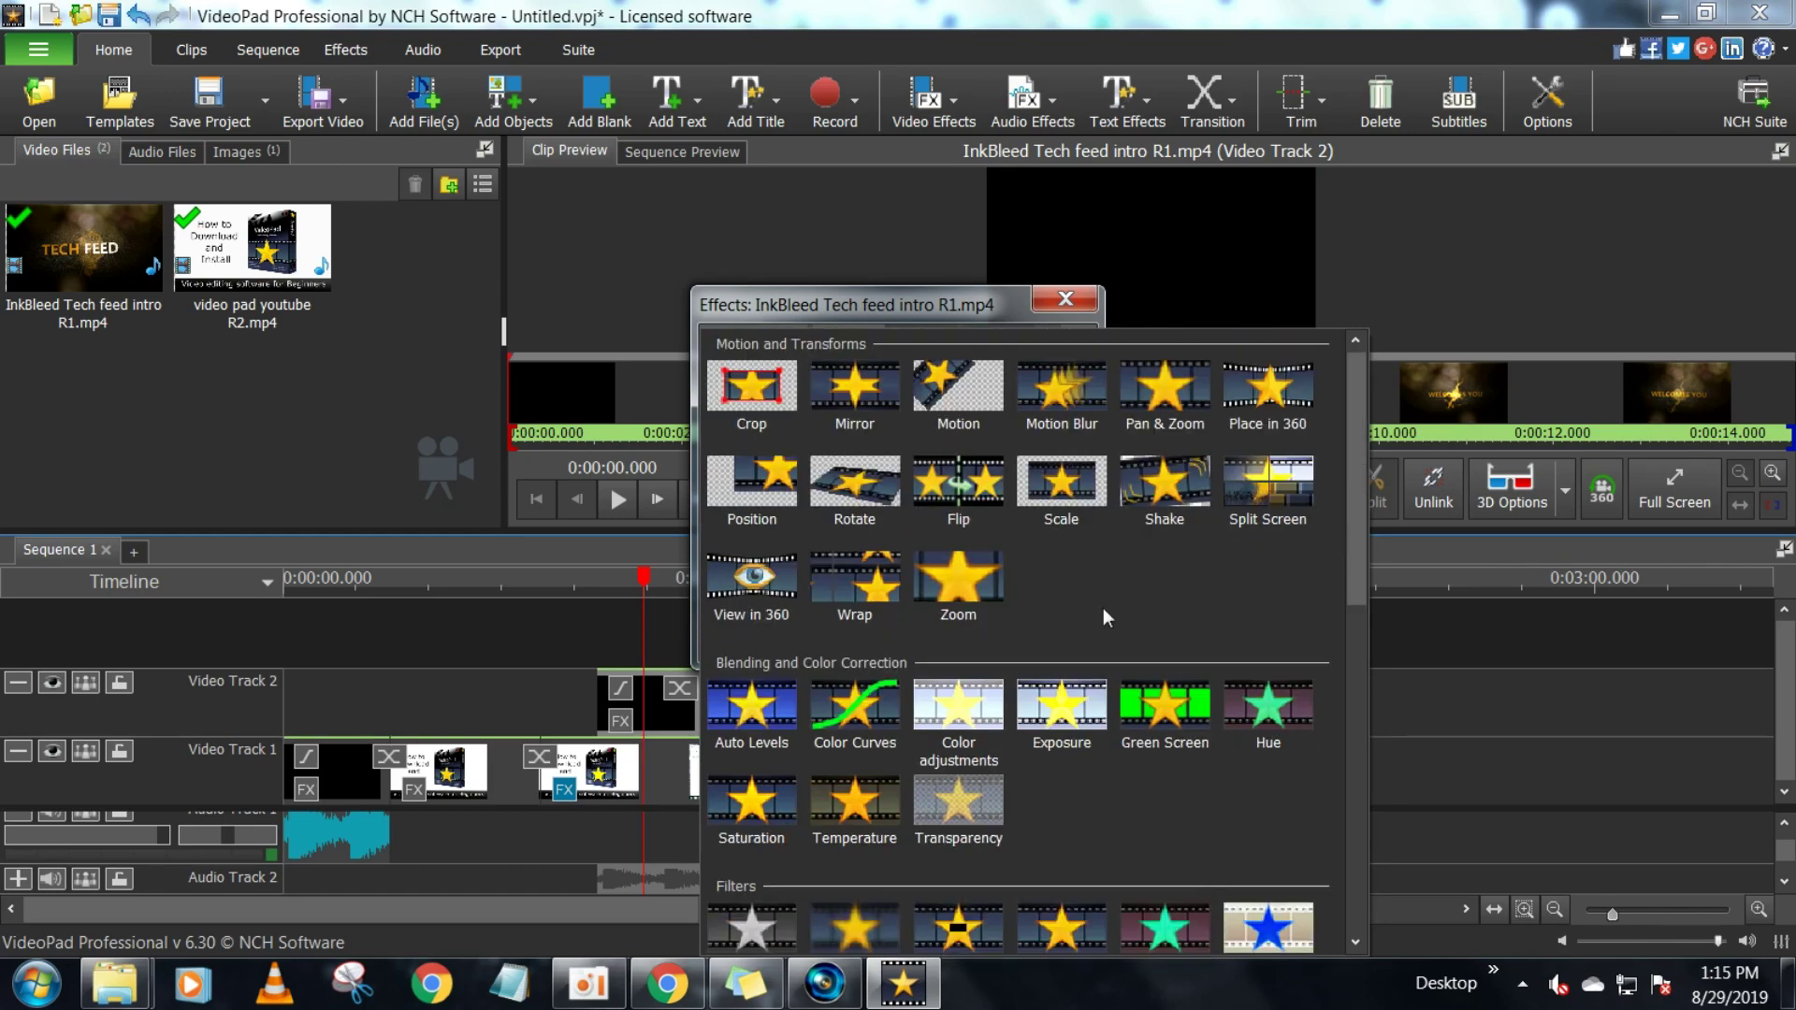
left_click(1061, 482)
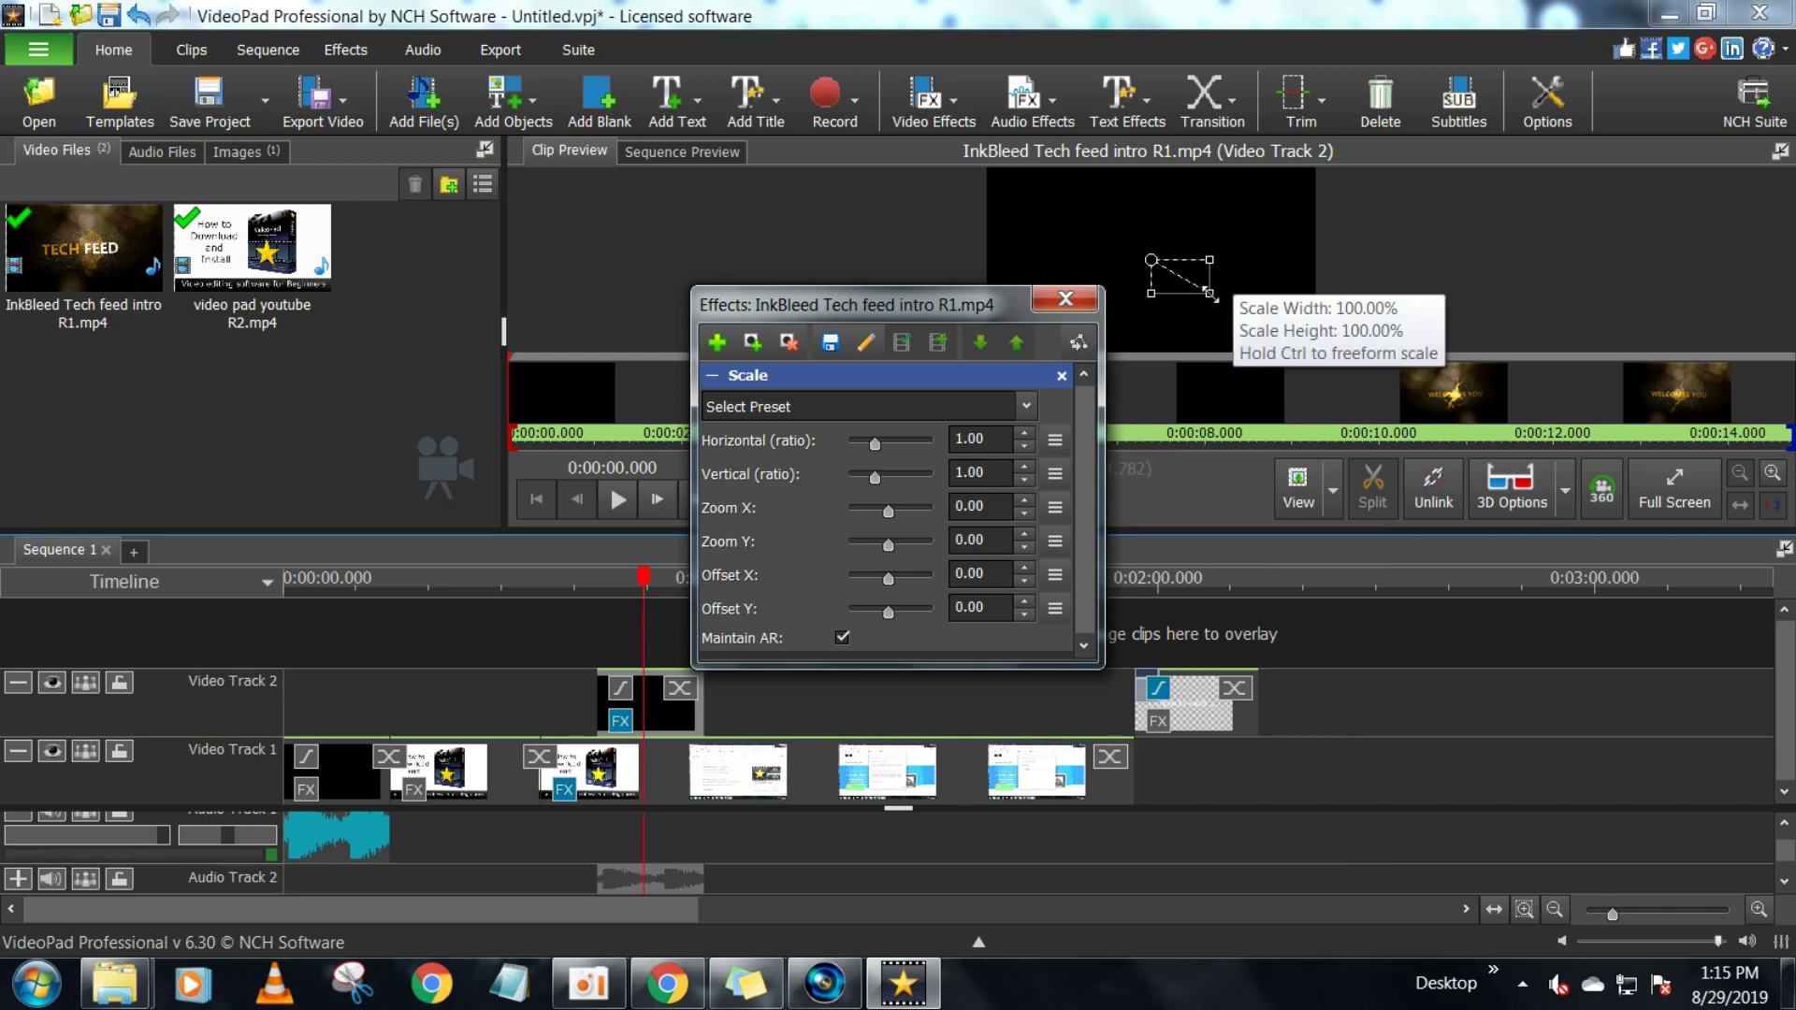
mouse_move(1210, 293)
left_mouse_down()
mouse_move(1163, 273)
mouse_move(1182, 280)
left_mouse_up()
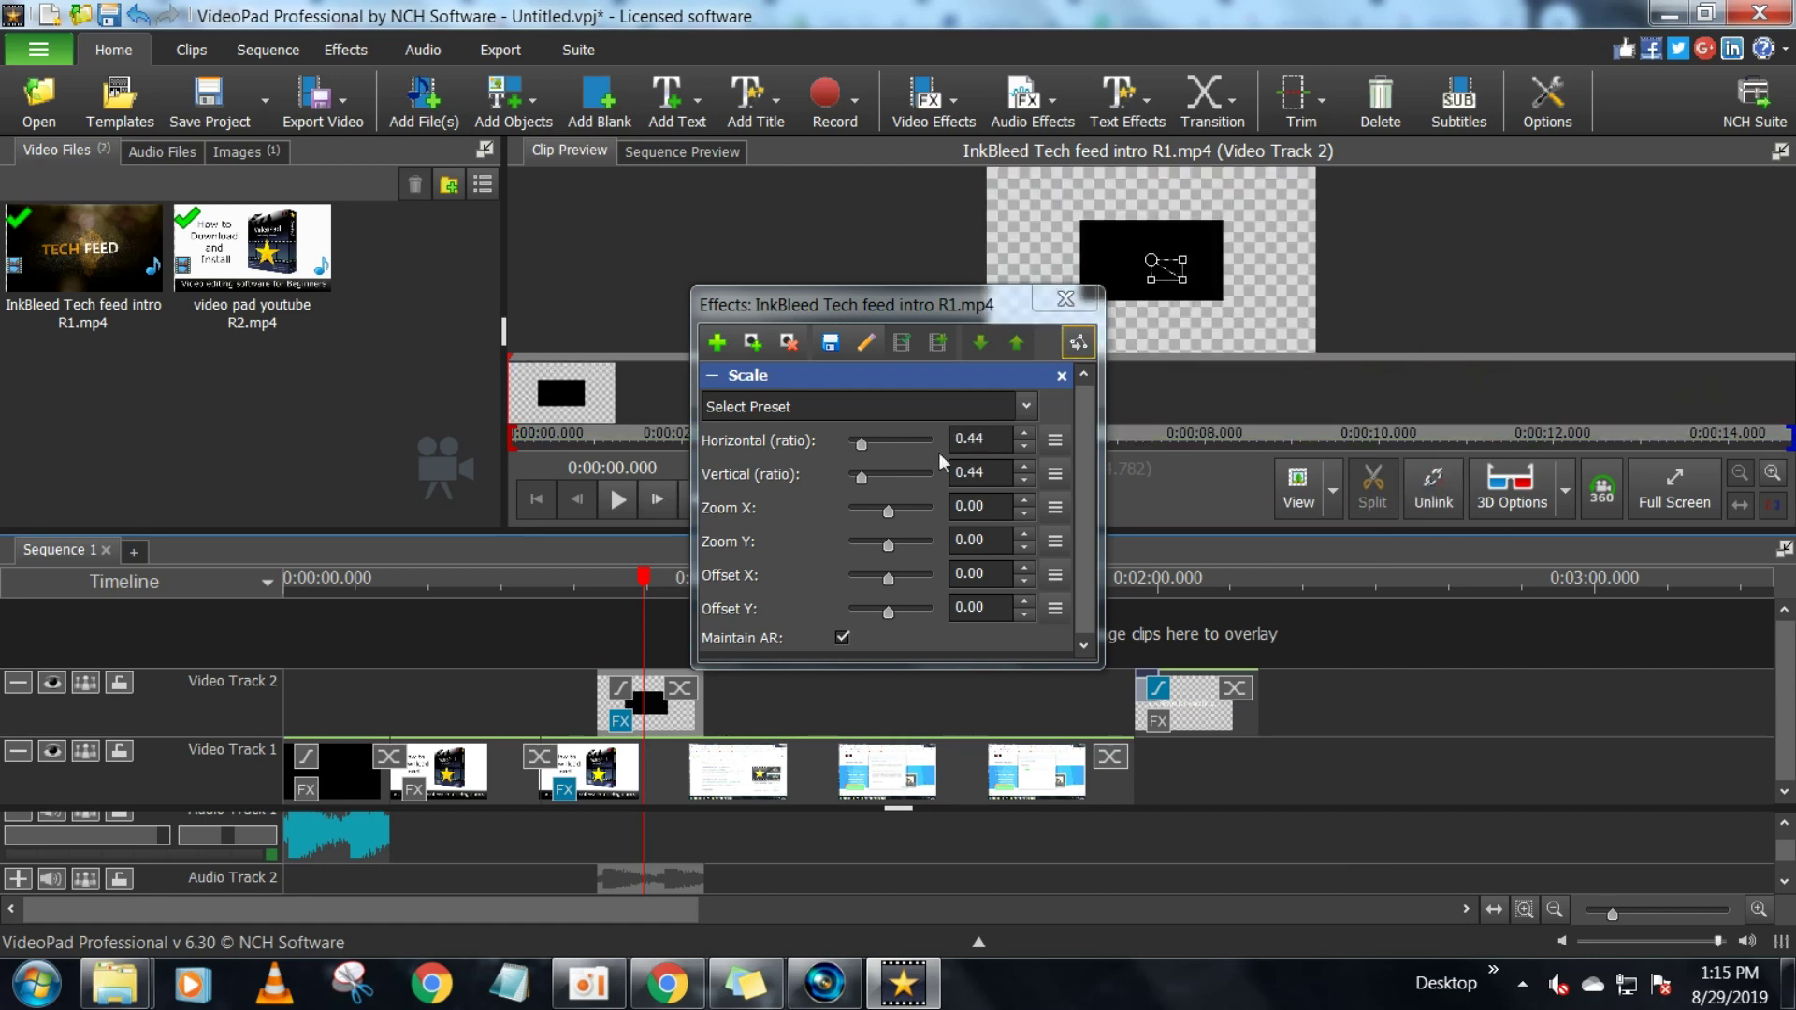
left_click(1024, 449)
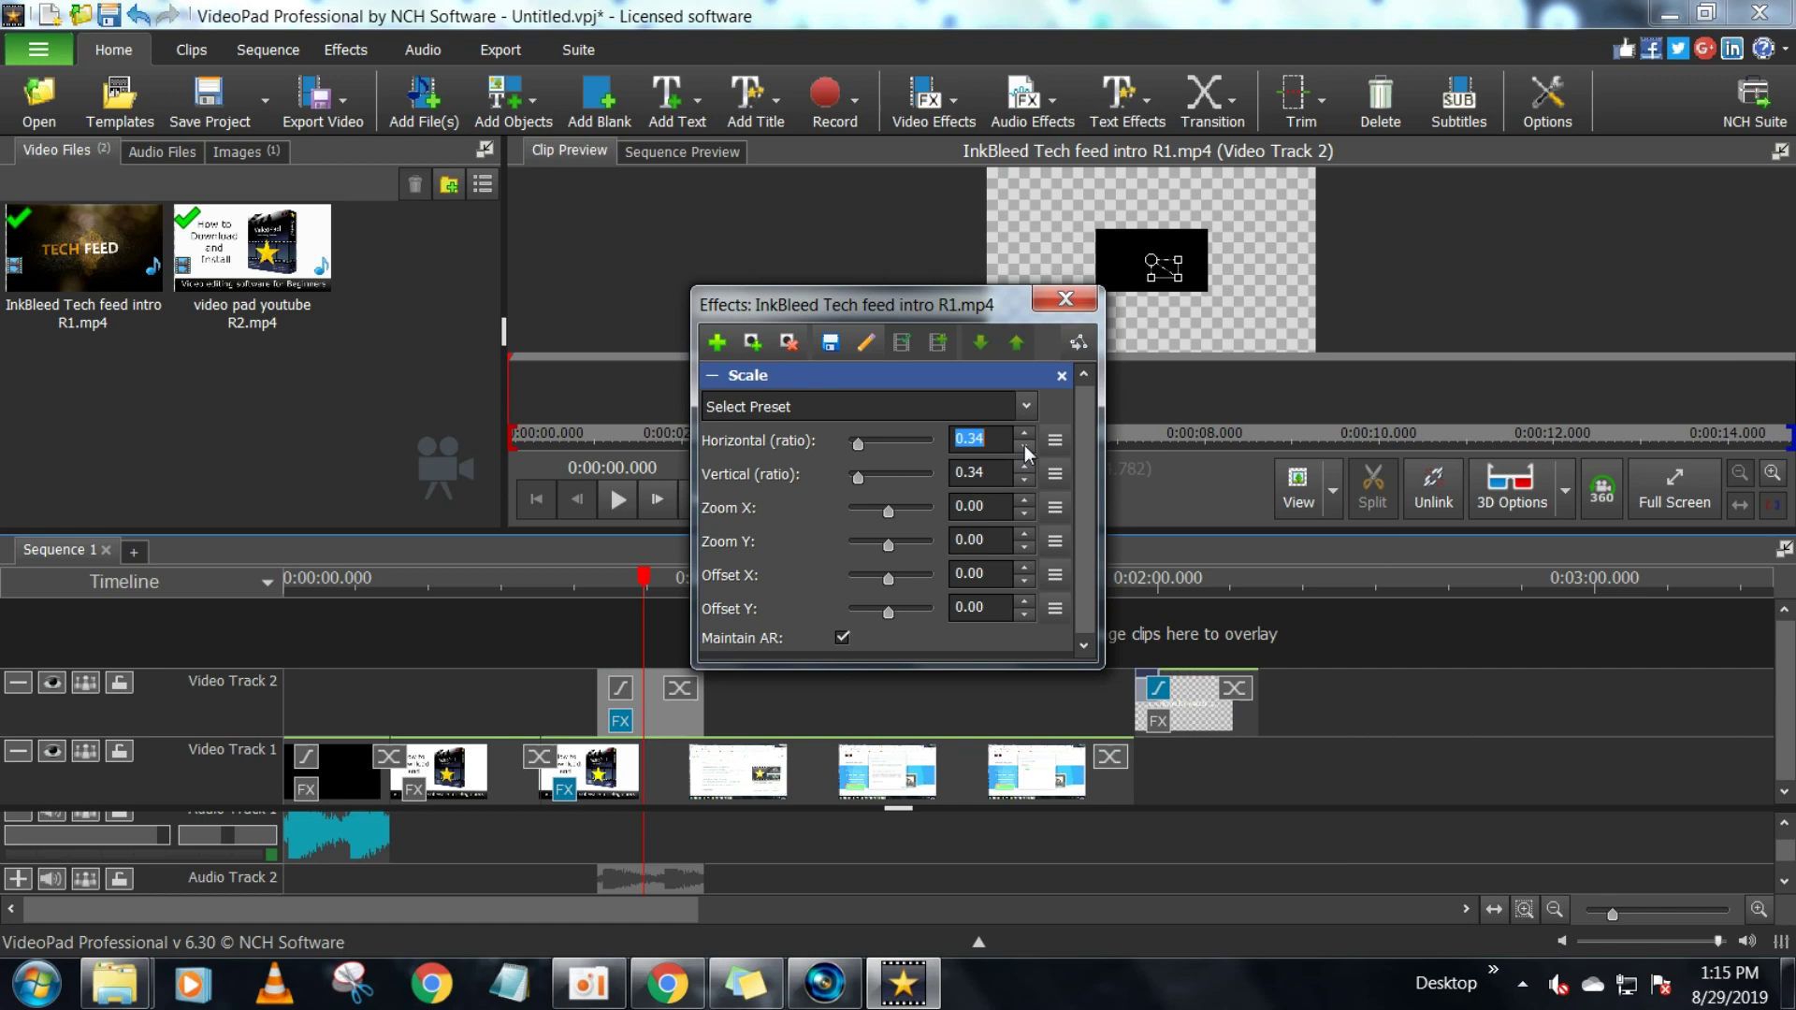
left_click(1024, 447)
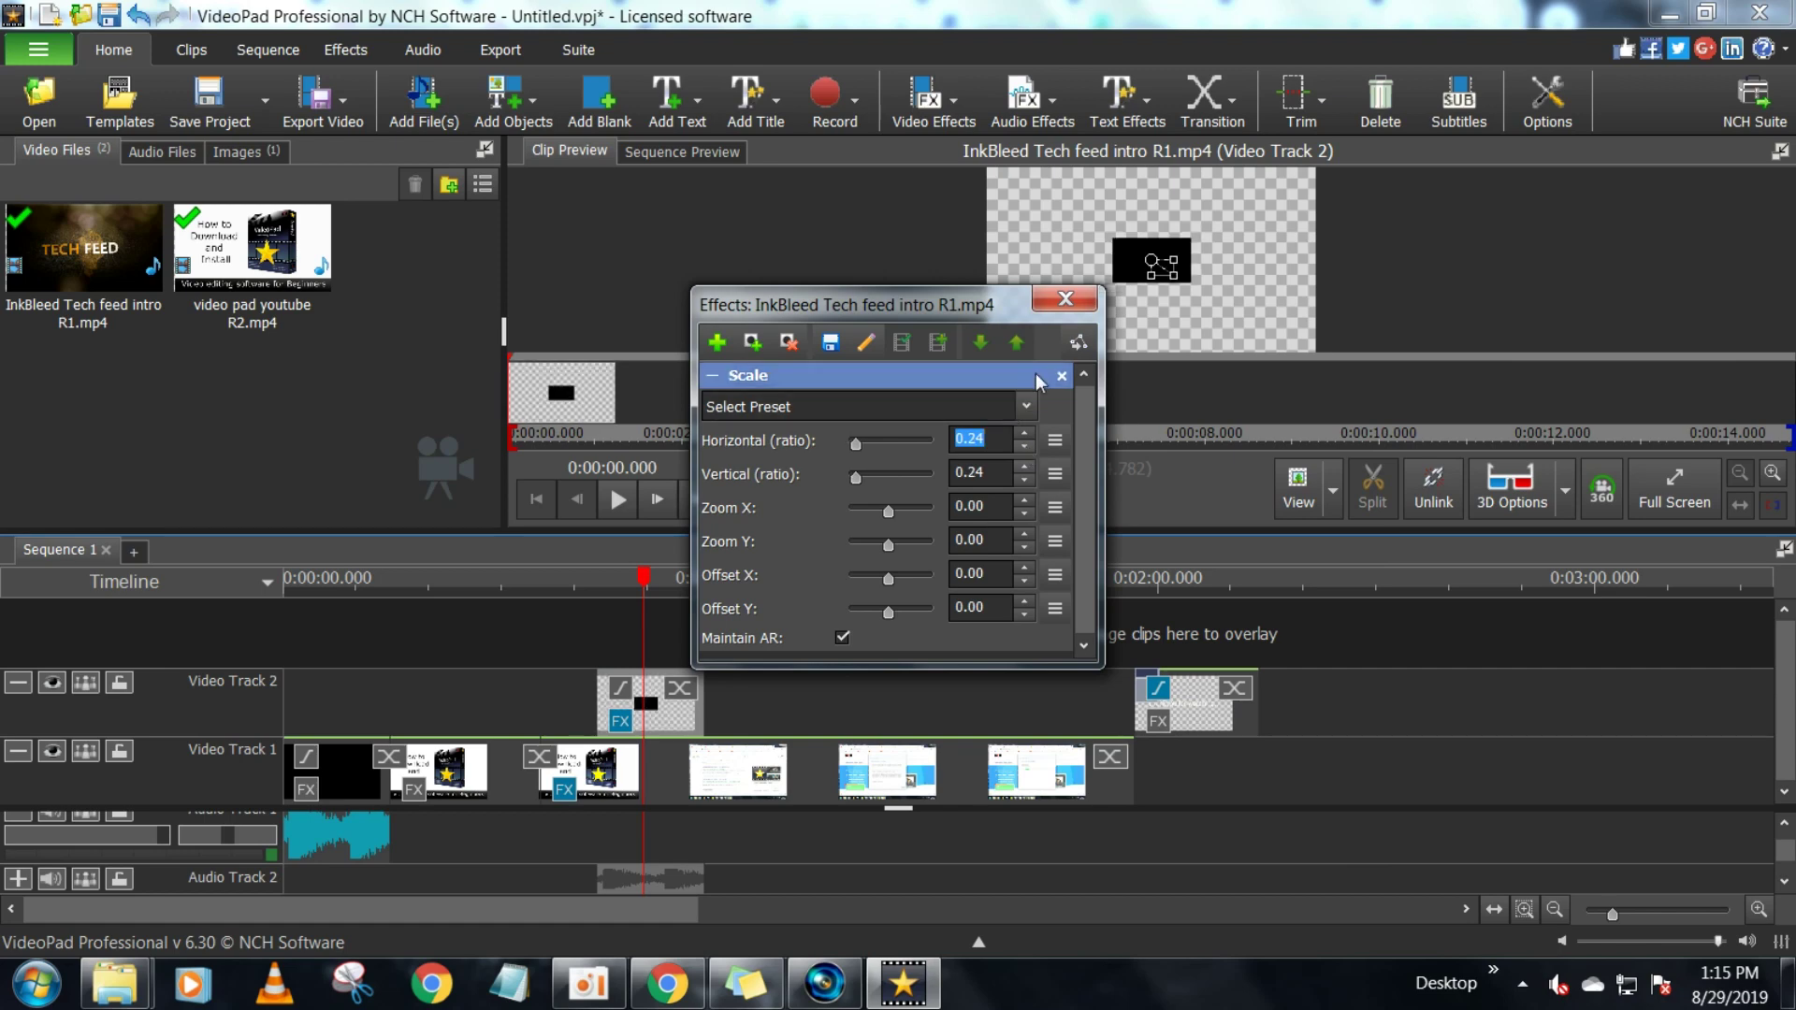
Move the intro clip's scale centre to the frame's lower-right corner, with Zoom X 98.63 and Zoom Y 100, and close the effects
left_click(1150, 262)
left_click_drag(1151, 262, 1310, 346)
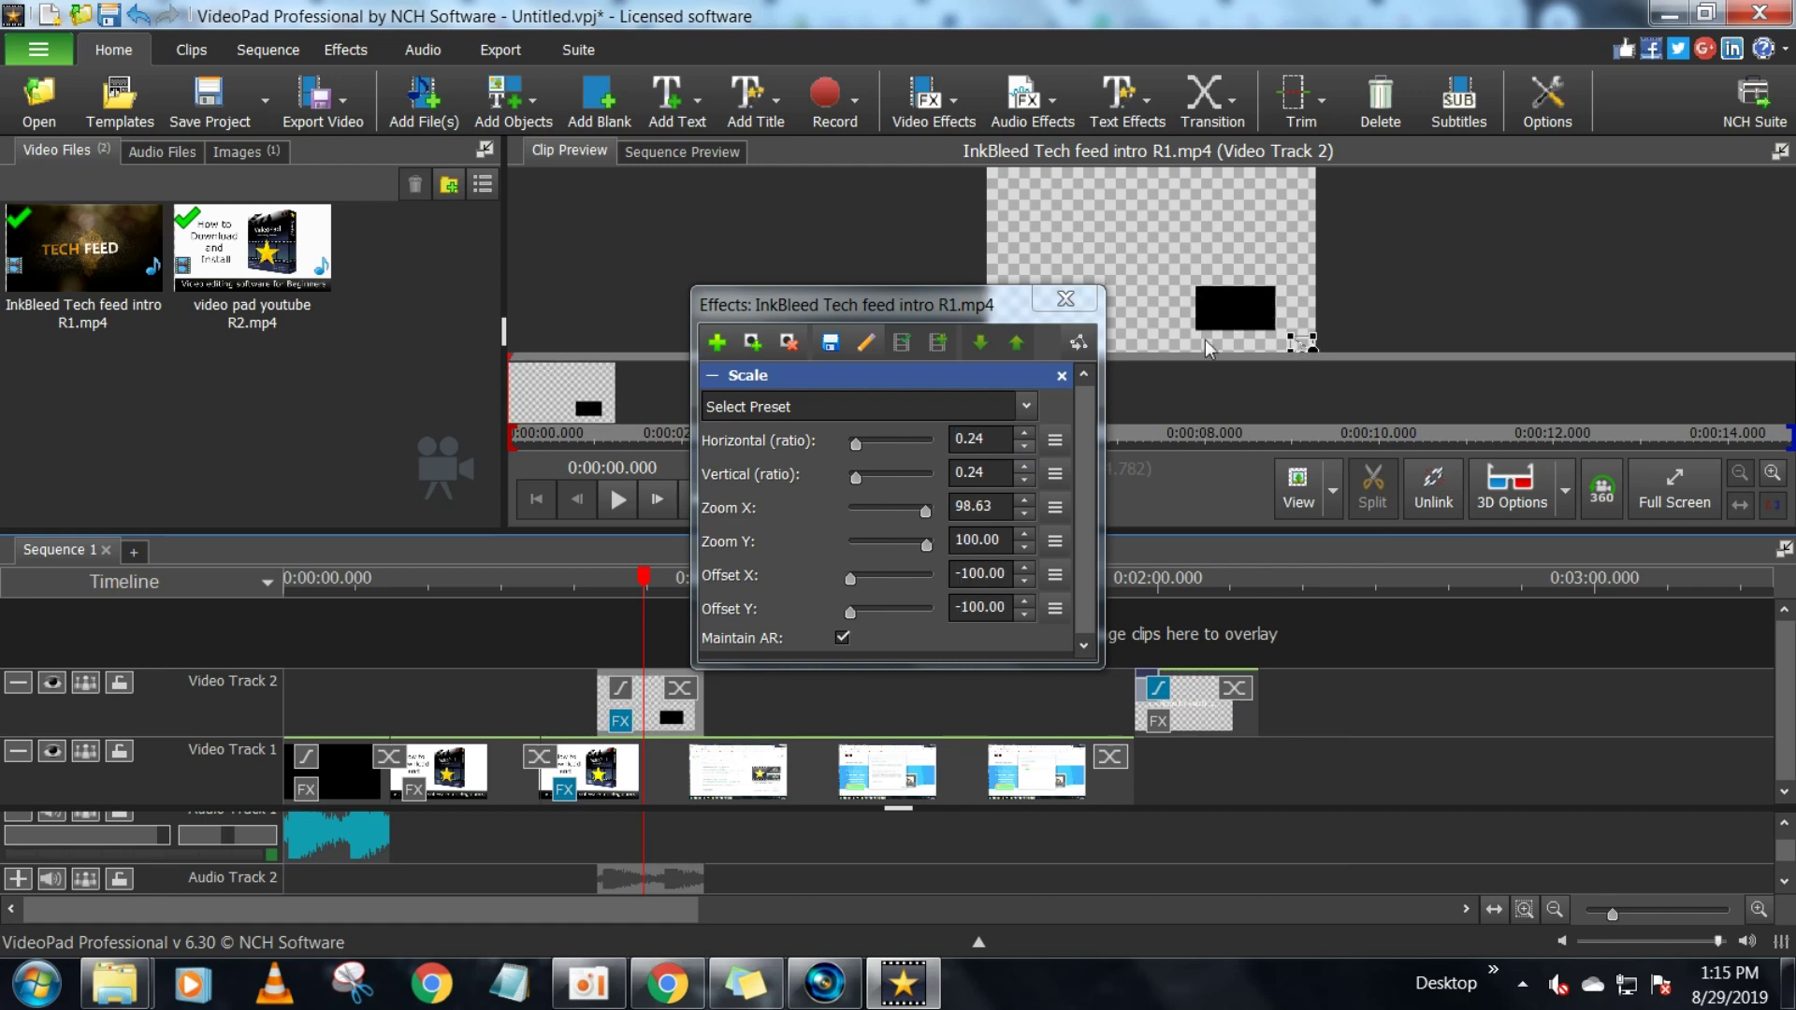
left_click(1081, 303)
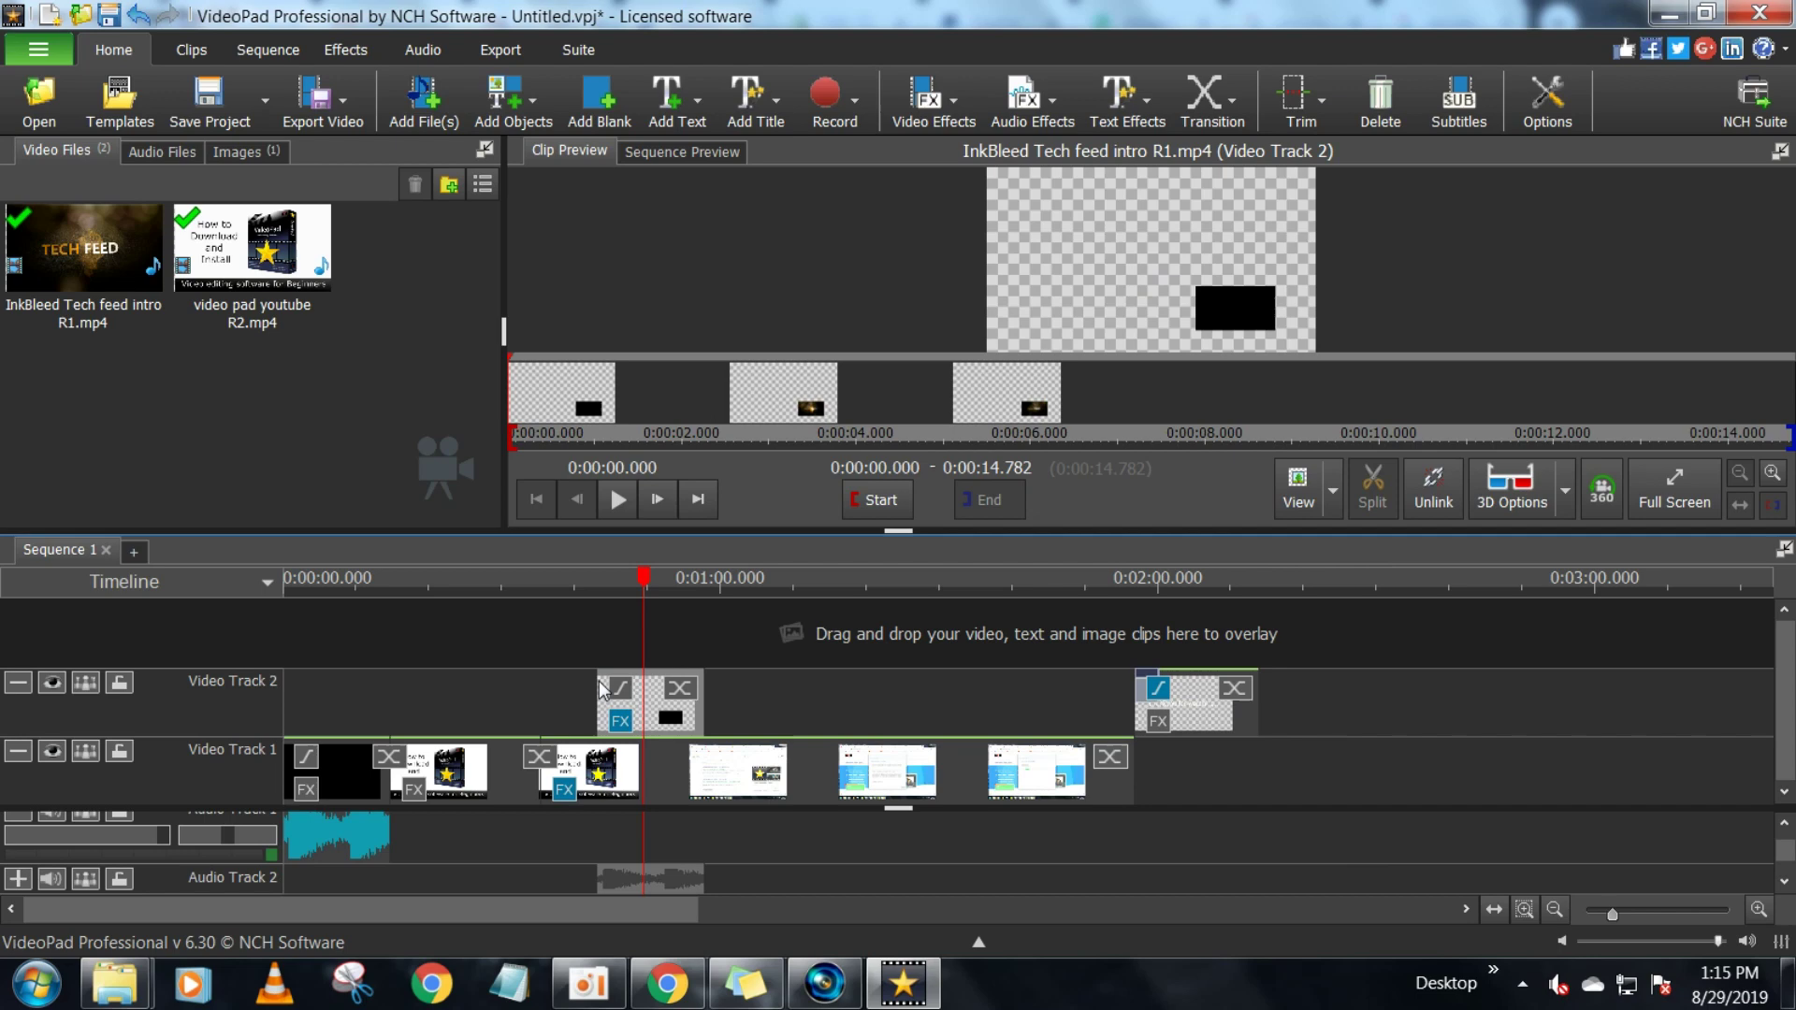
Play the sequence from just before the overlay to check the shrunken intro clip over the main video
left_click(574, 709)
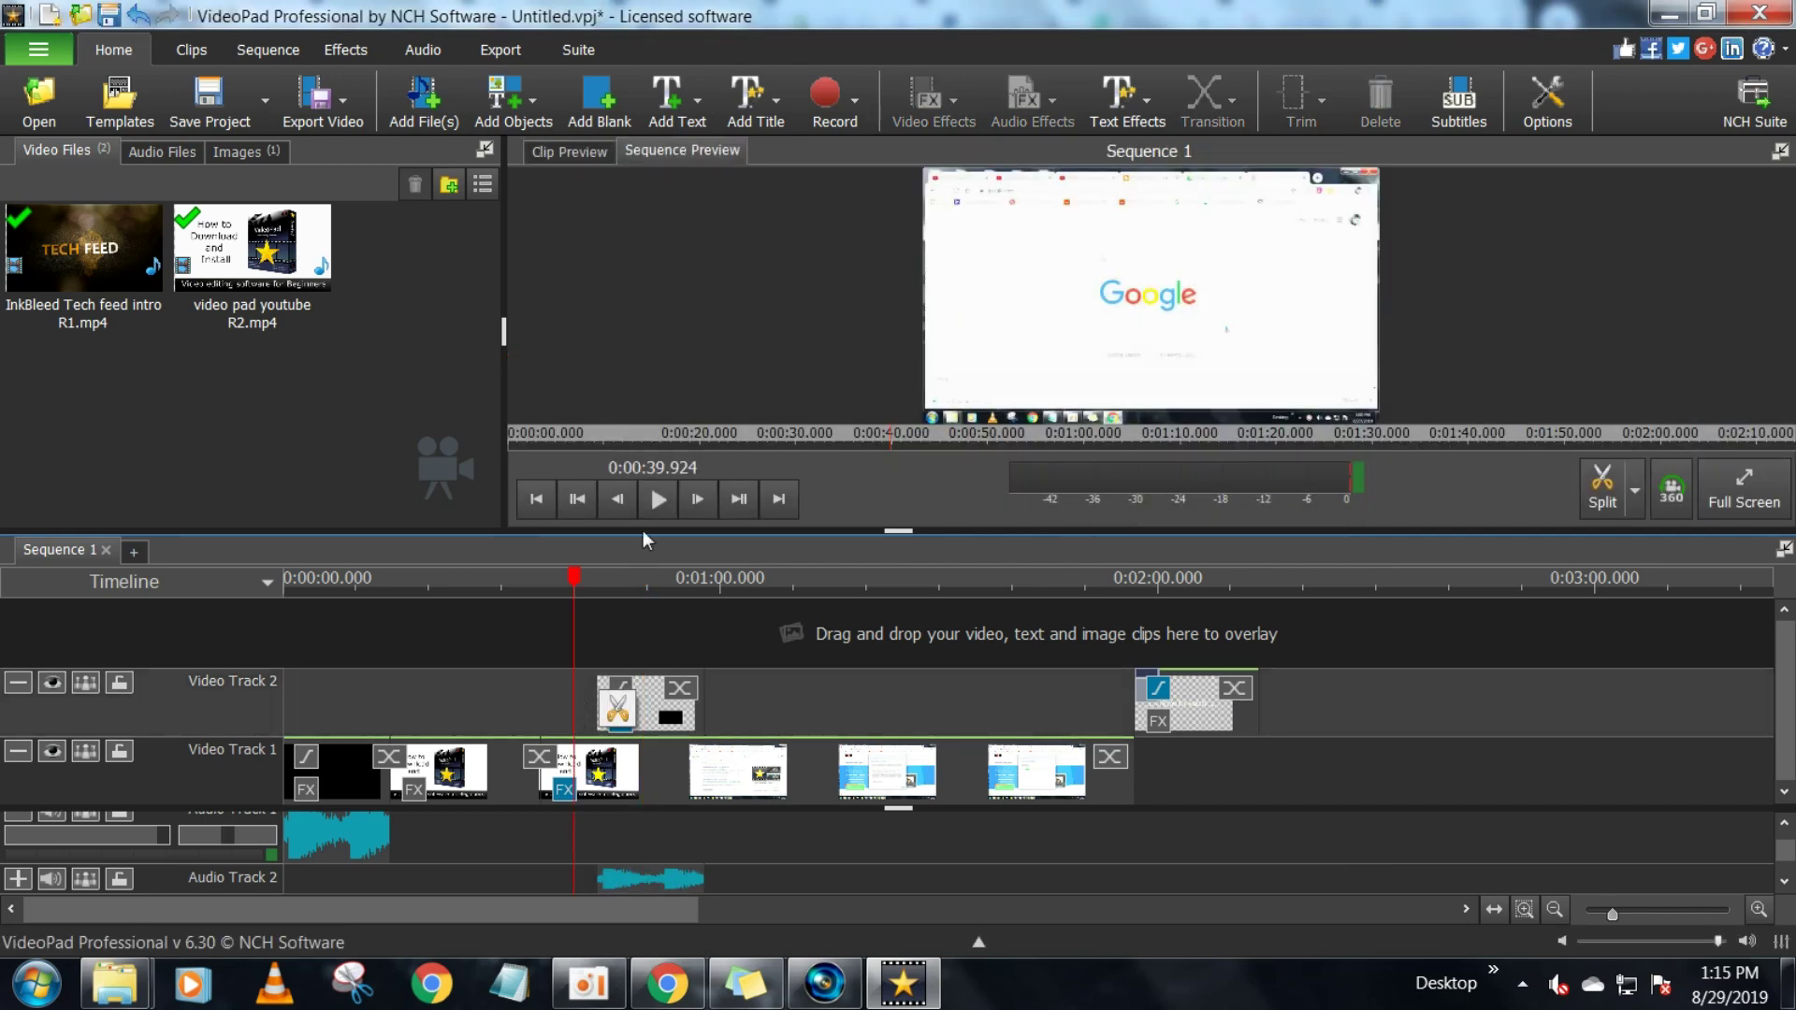
left_click(655, 502)
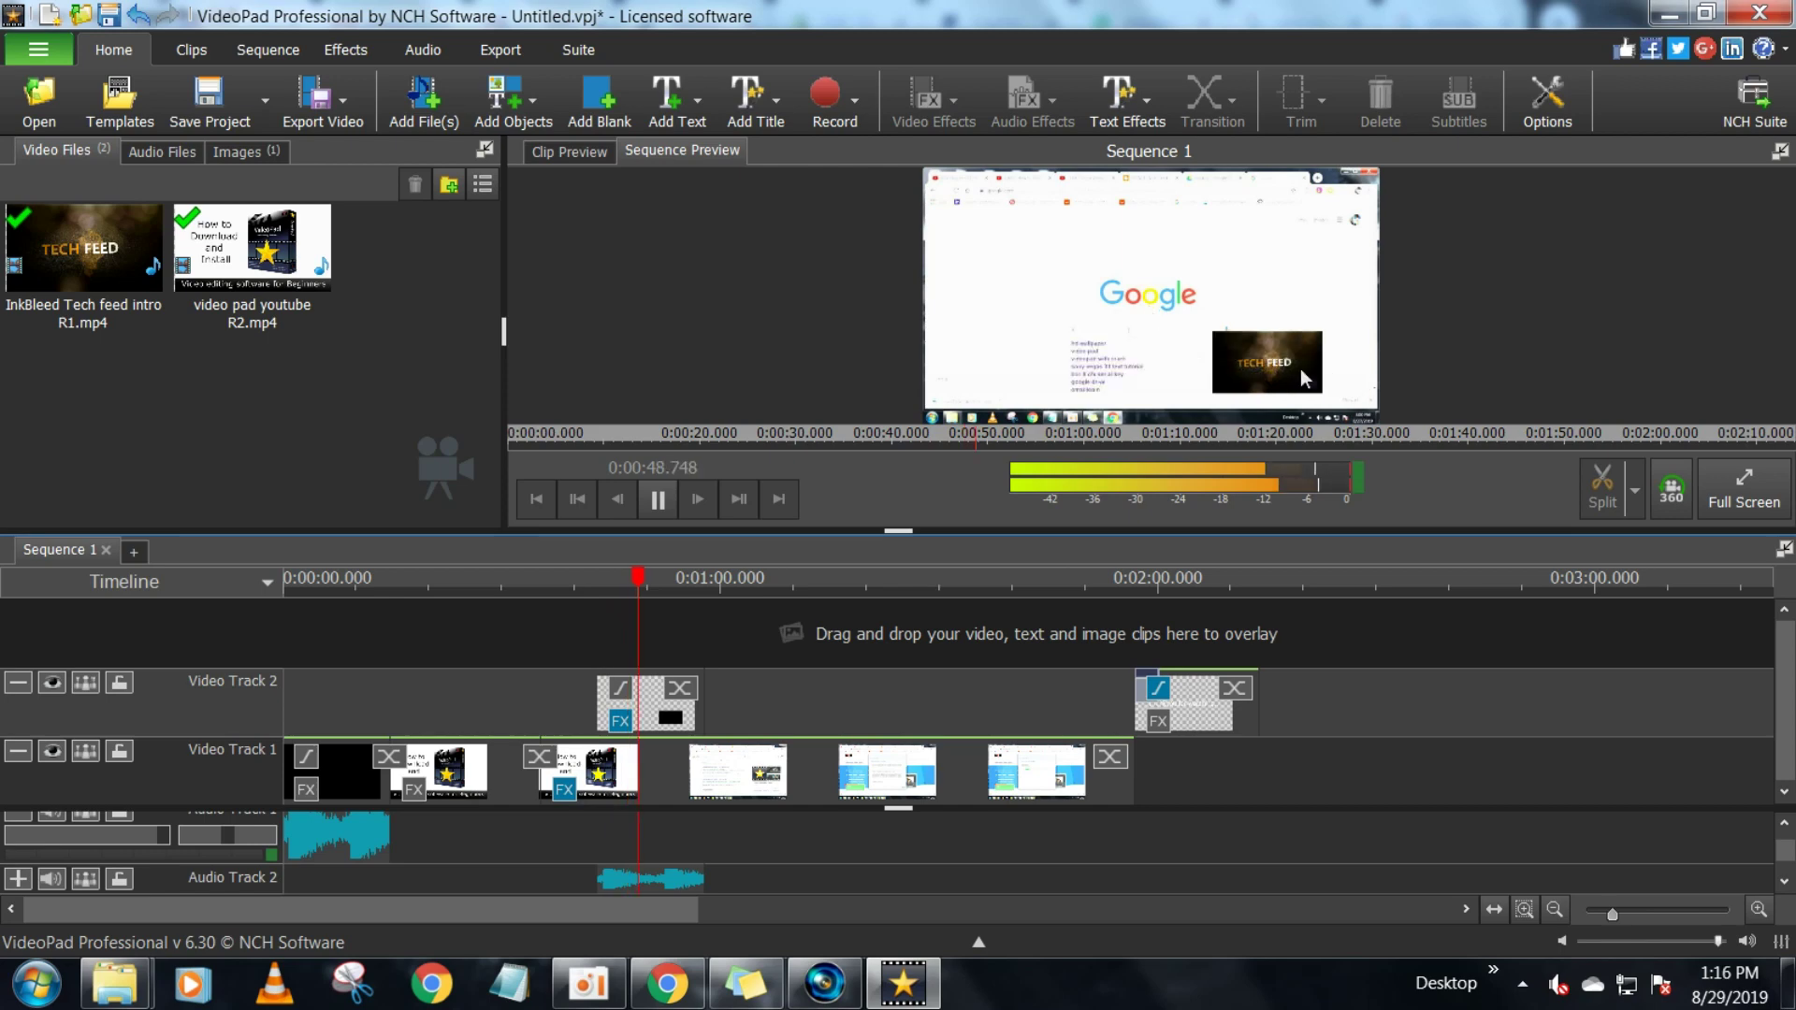
left_click(660, 499)
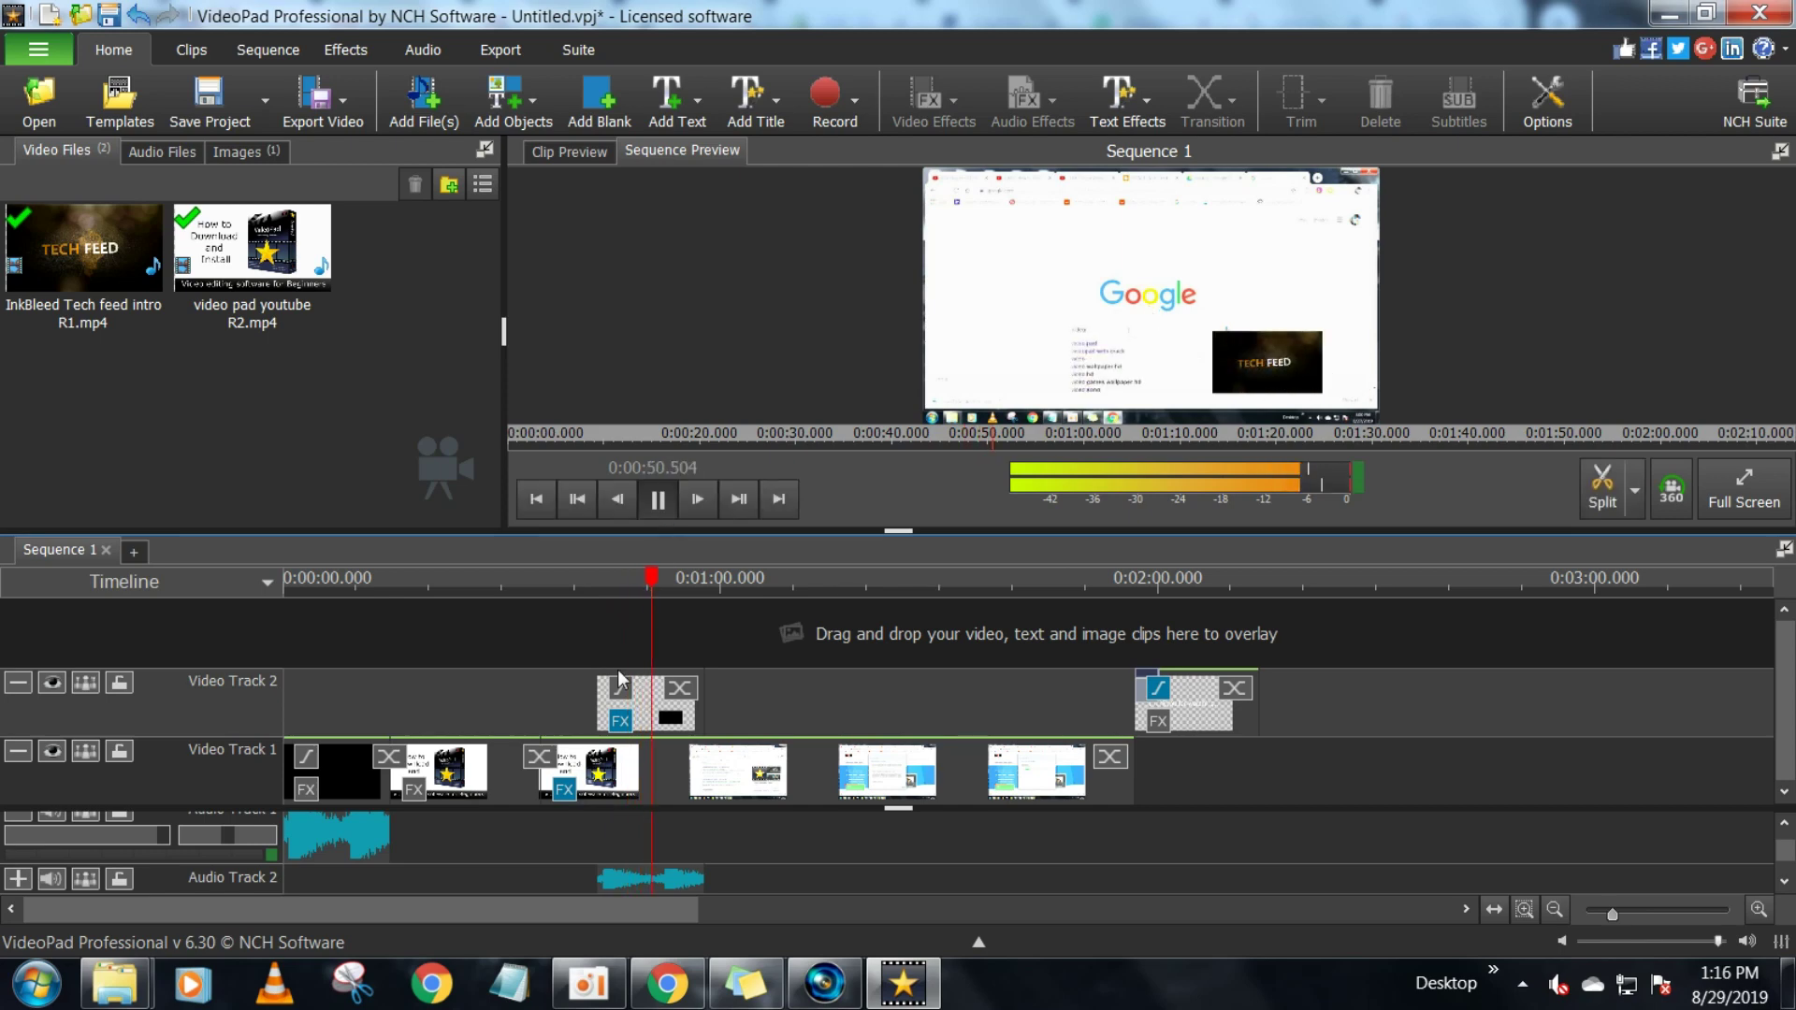
Add a Position effect to the overlaid intro clip and move it into the lower-right corner of the frame
left_click(618, 730)
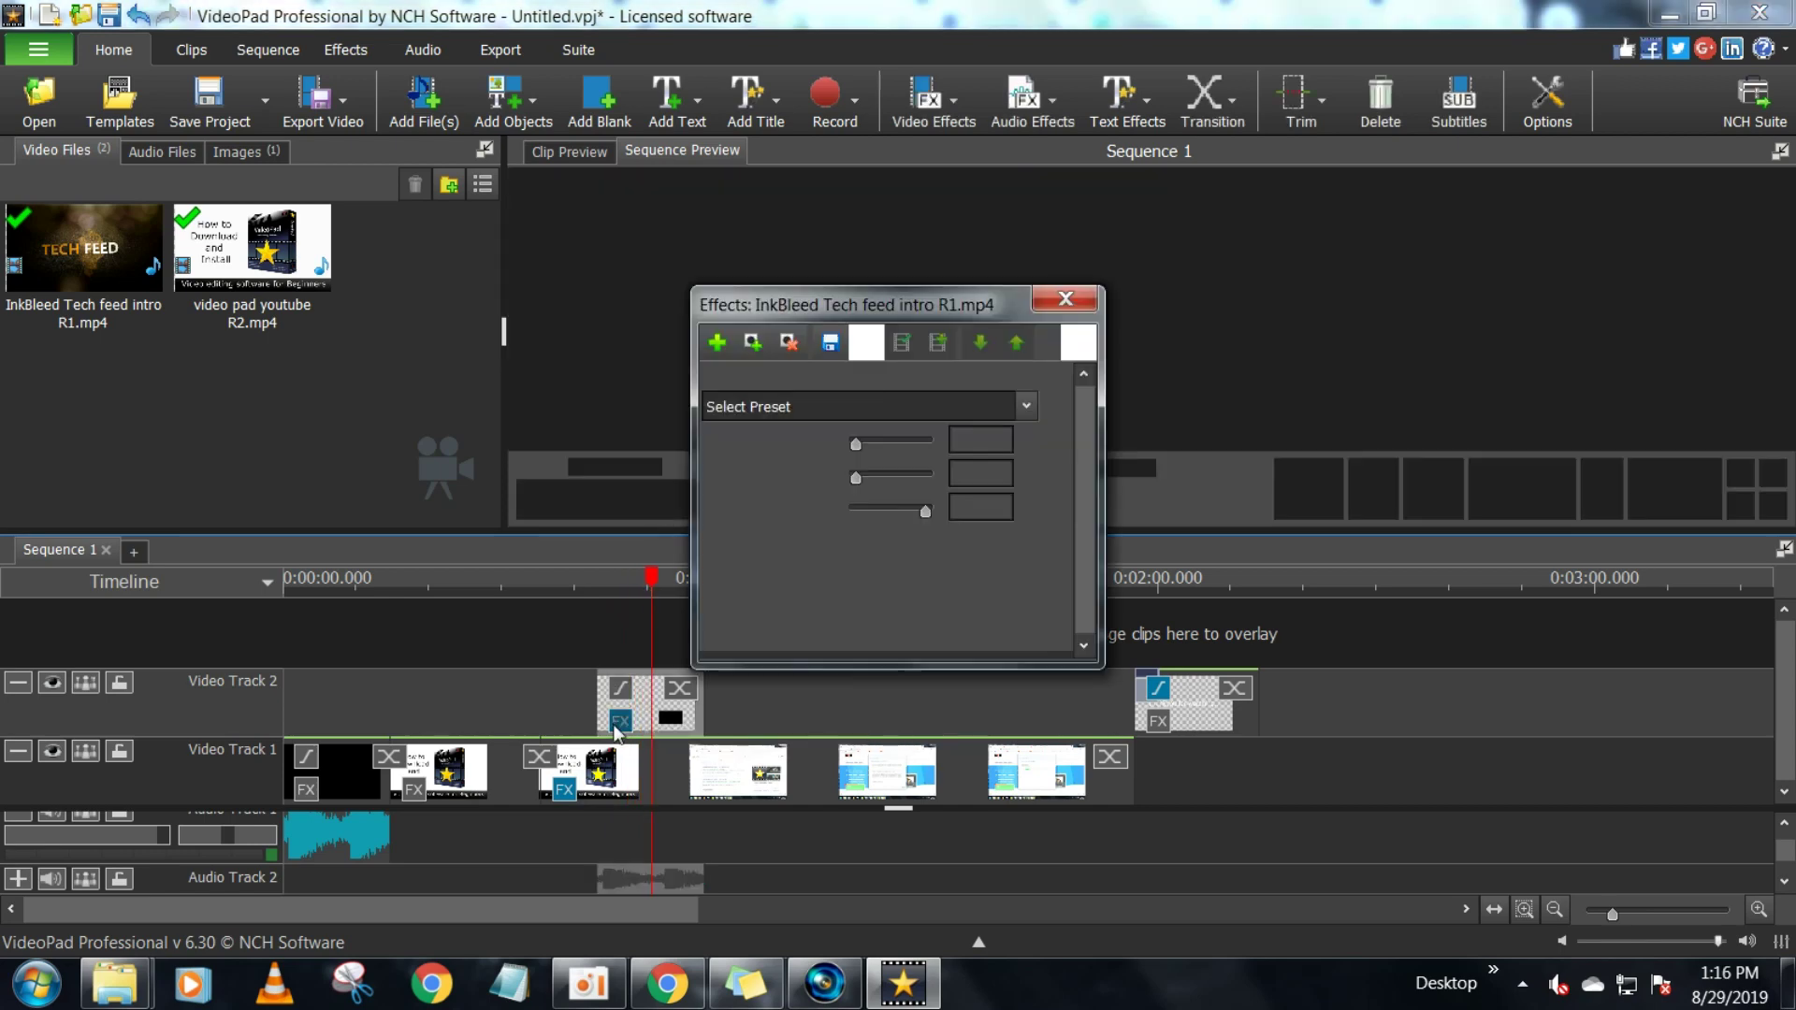
left_click(722, 344)
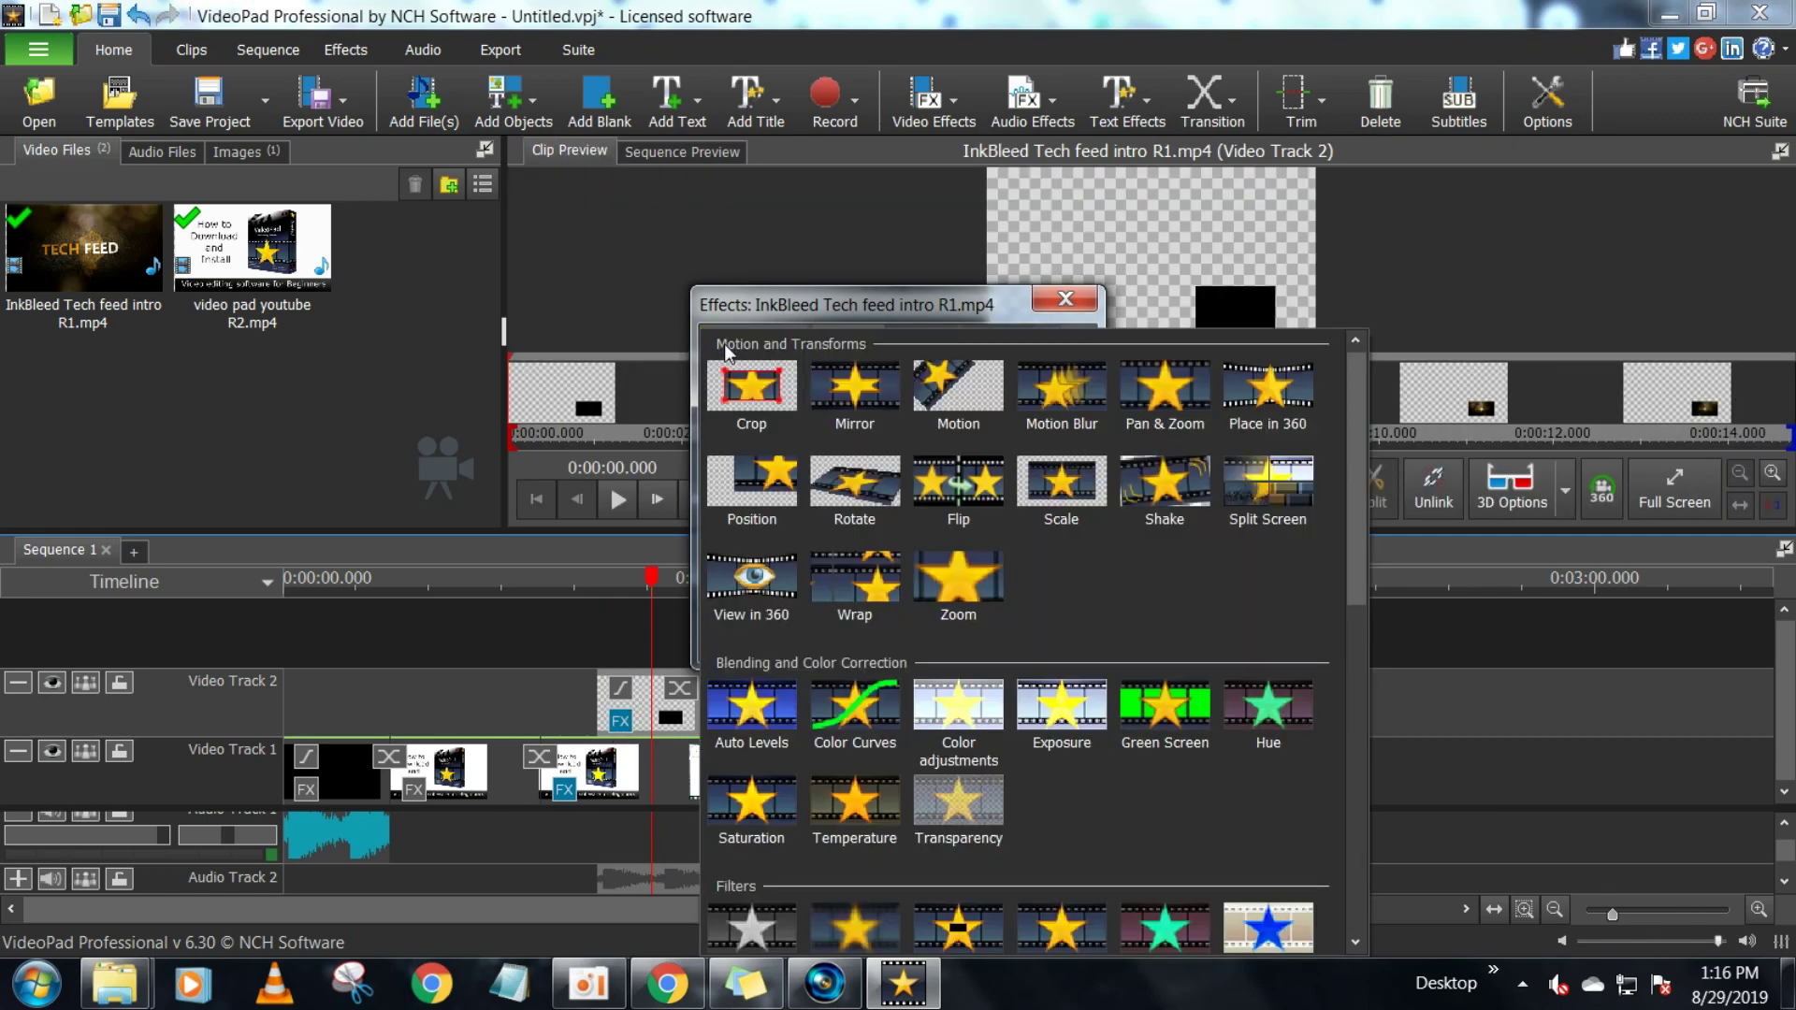
left_click(751, 482)
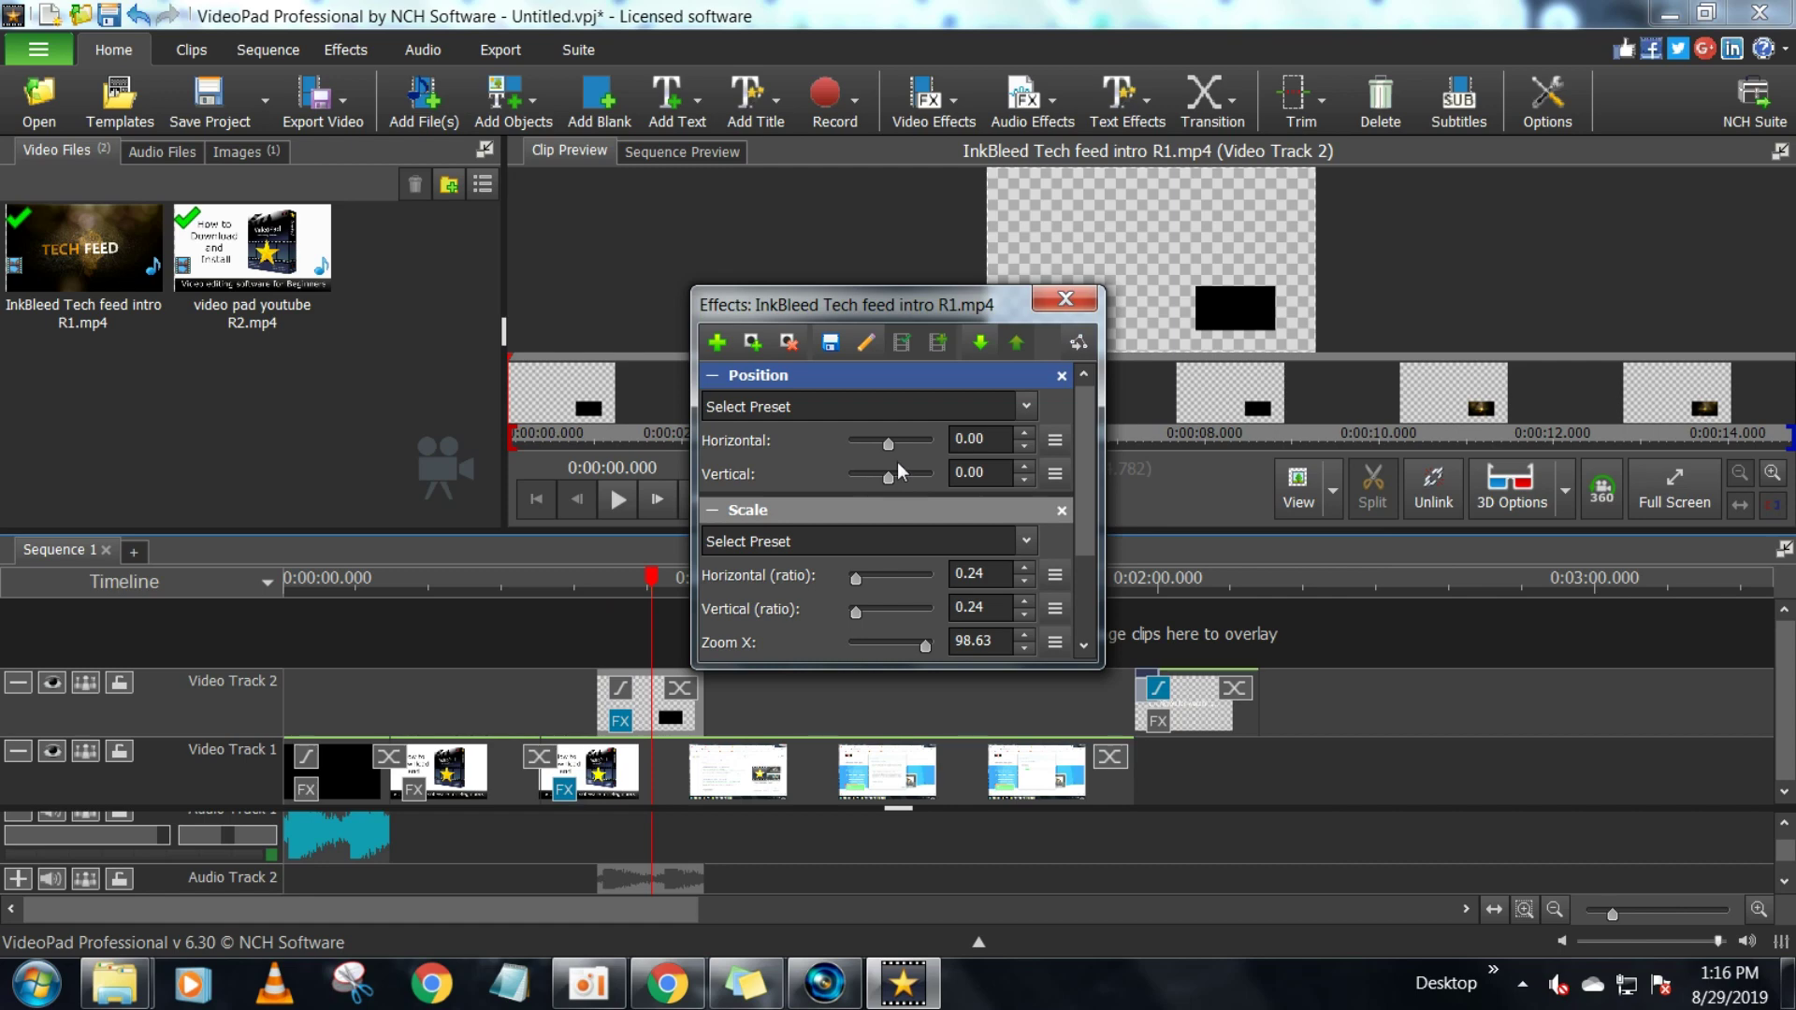
left_click(1025, 436)
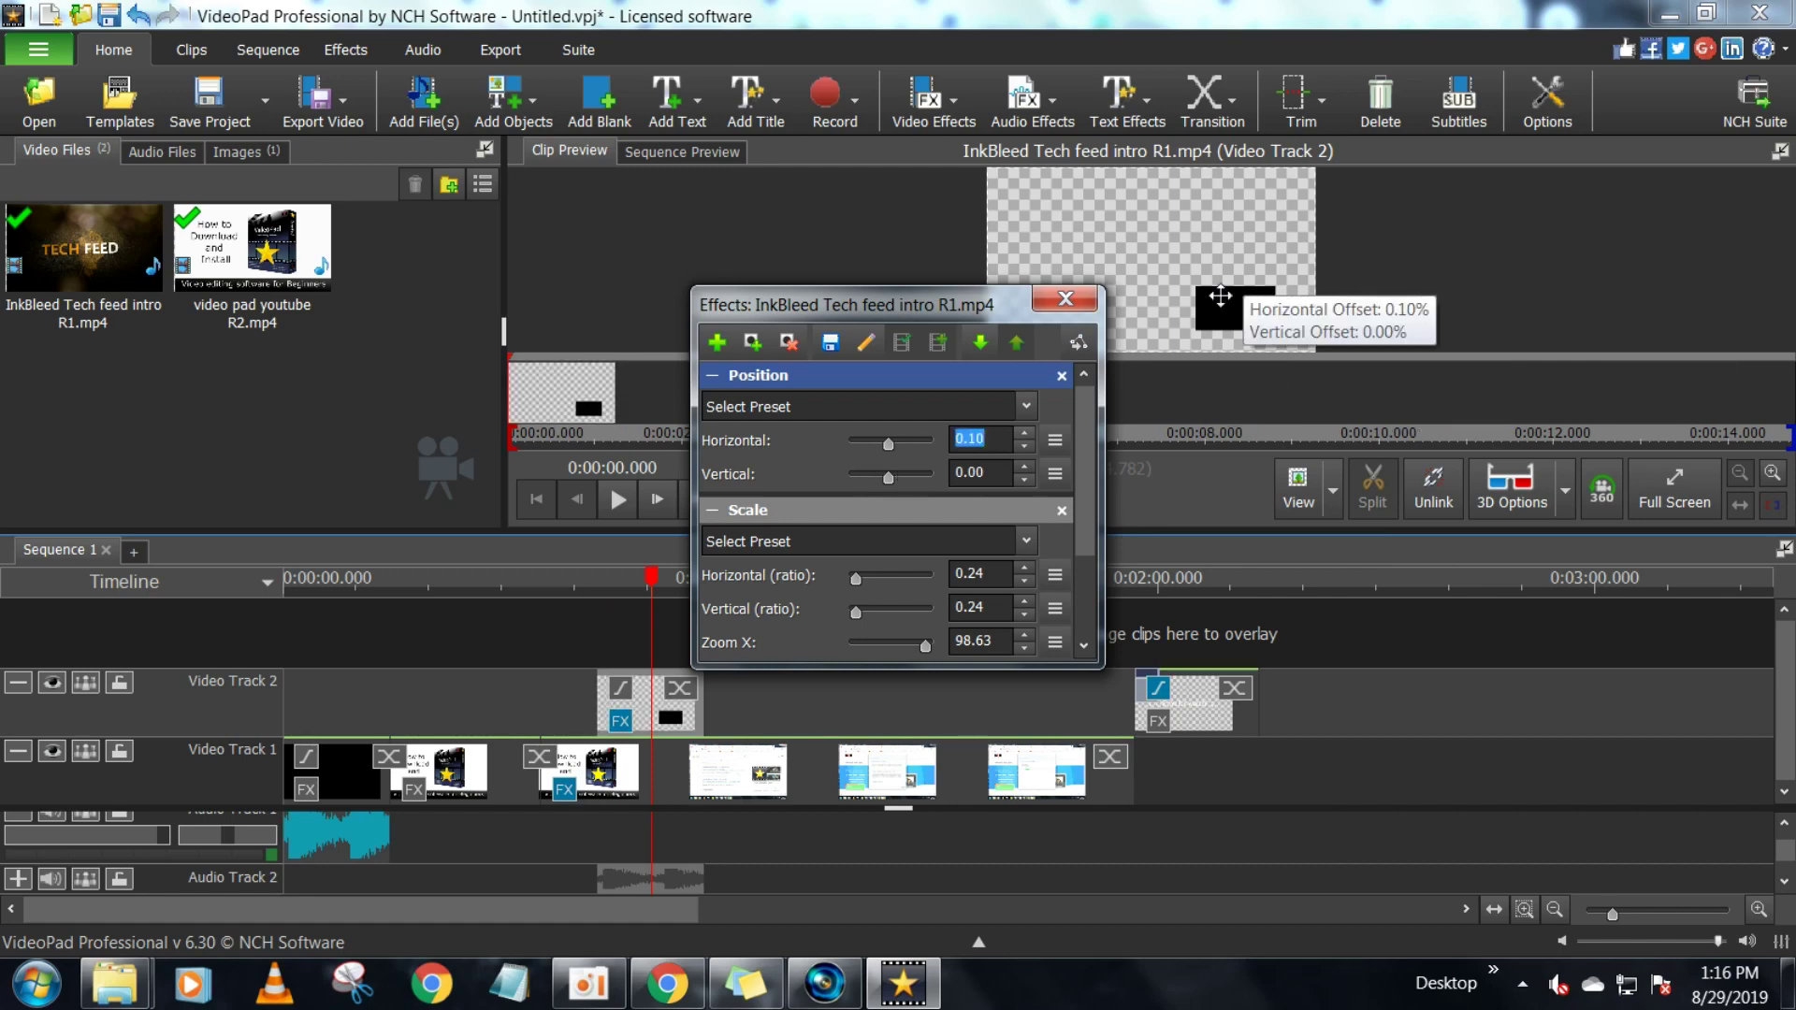
left_click_drag(1219, 296, 1256, 319)
left_click(1066, 299)
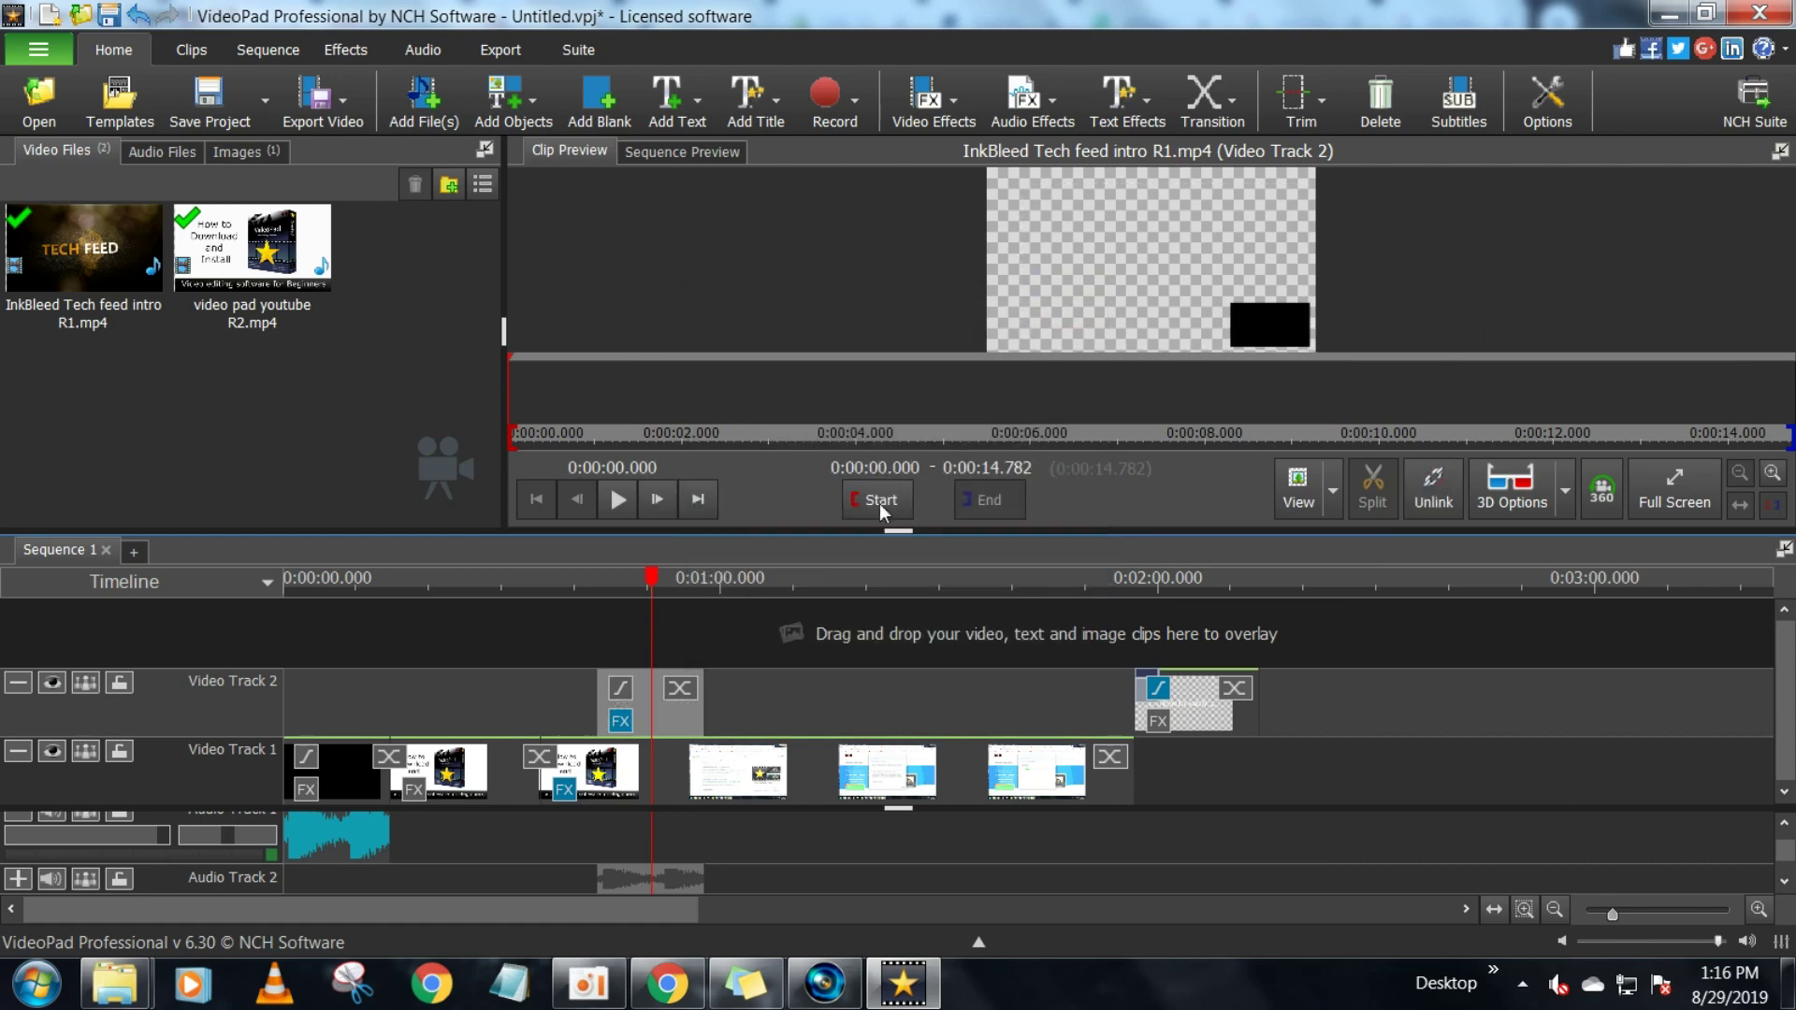
Play the sequence past the overlay to check the intro clip's new corner position, then stop playback
left_click(587, 700)
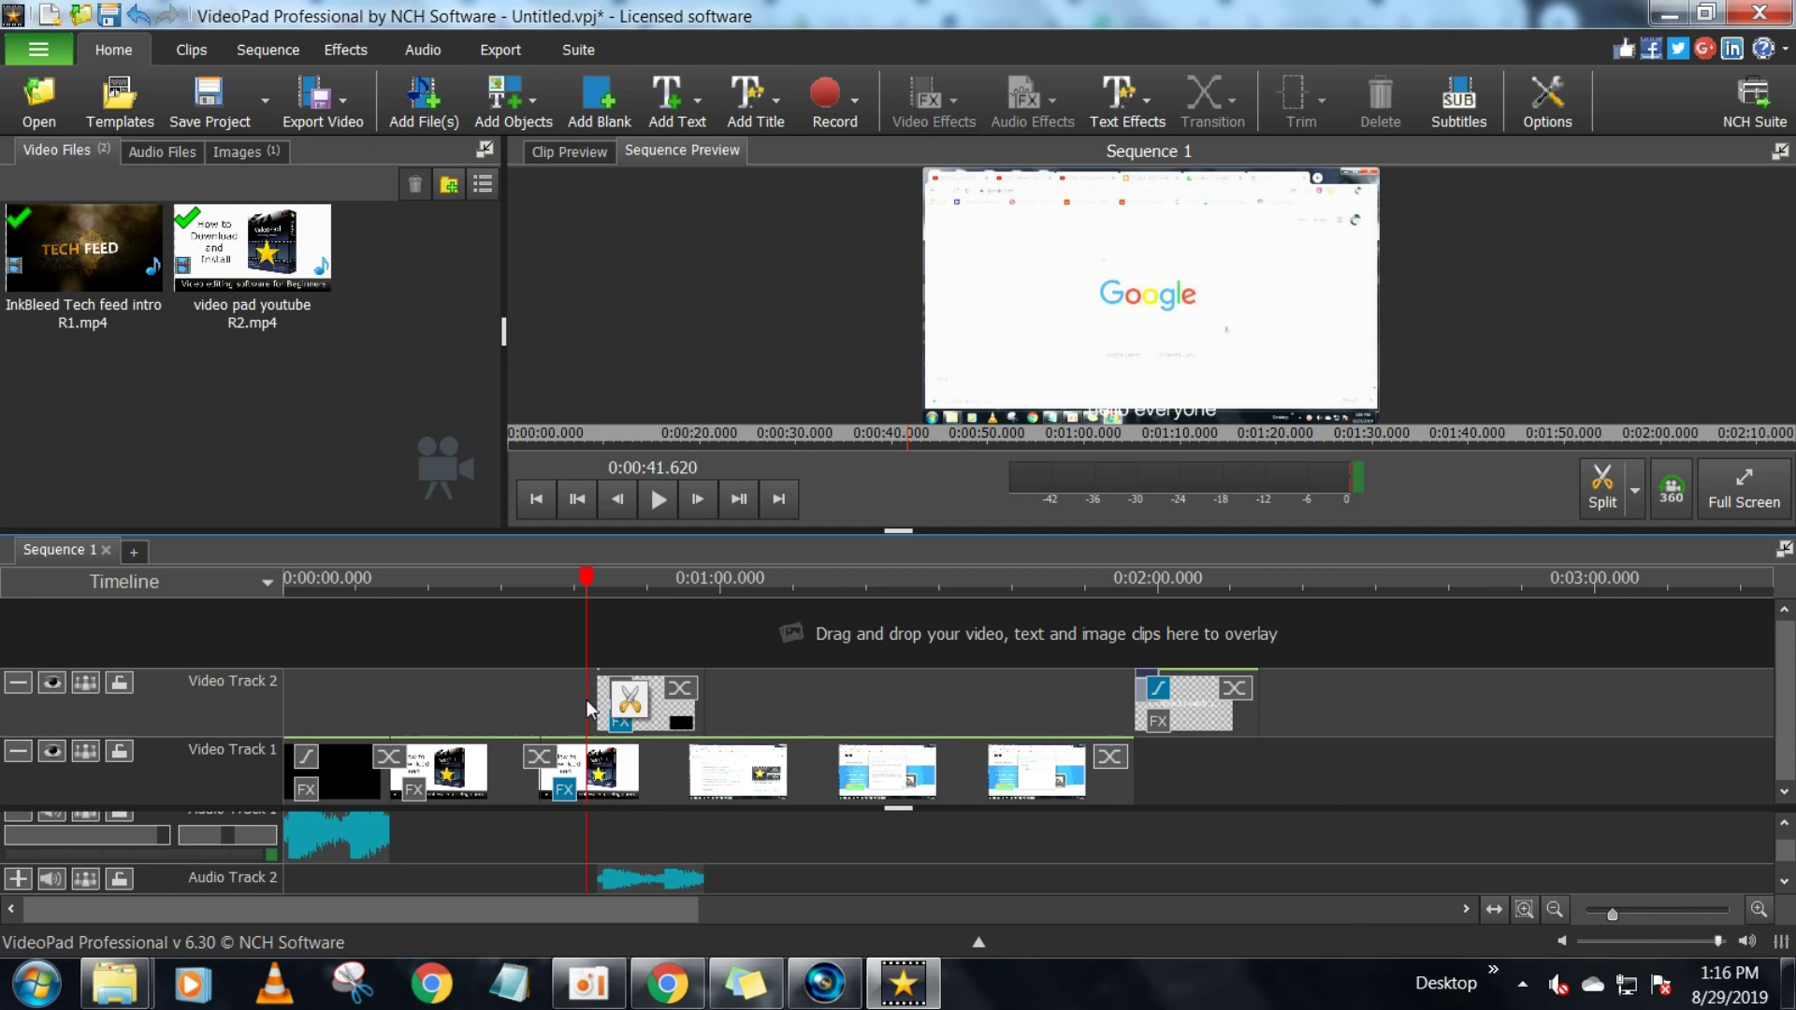
left_click(658, 499)
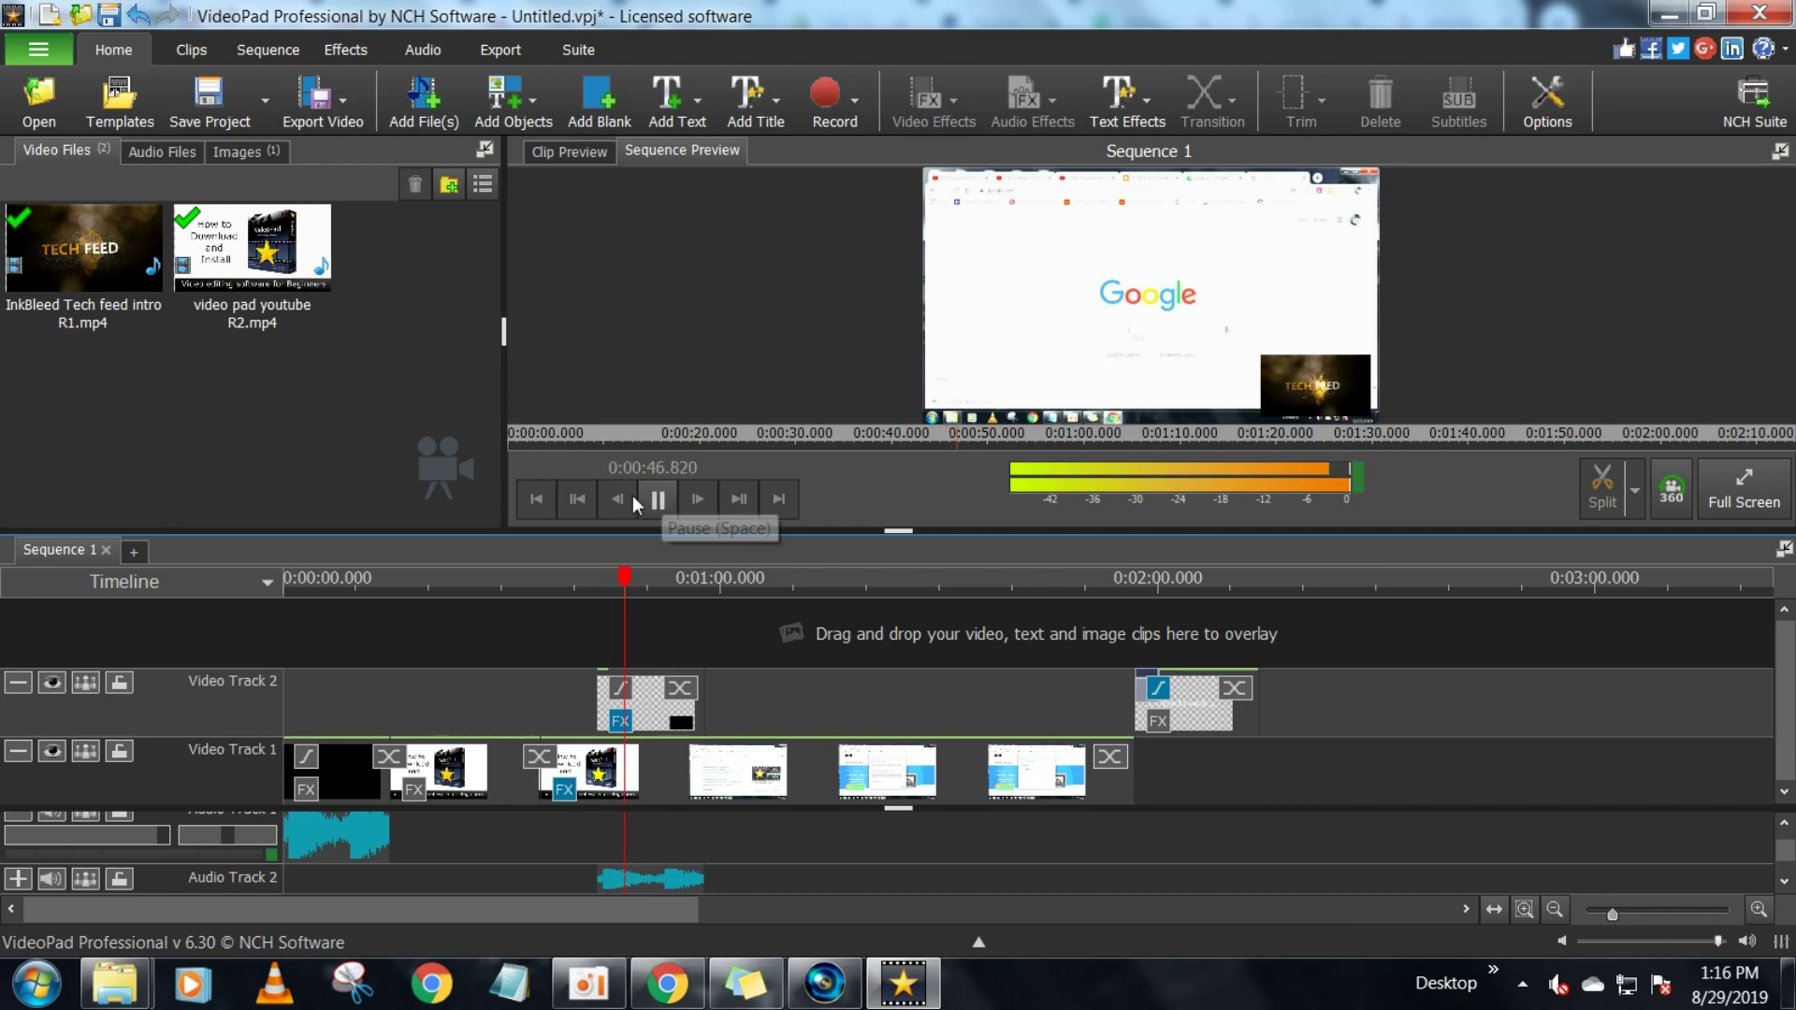
left_click(761, 707)
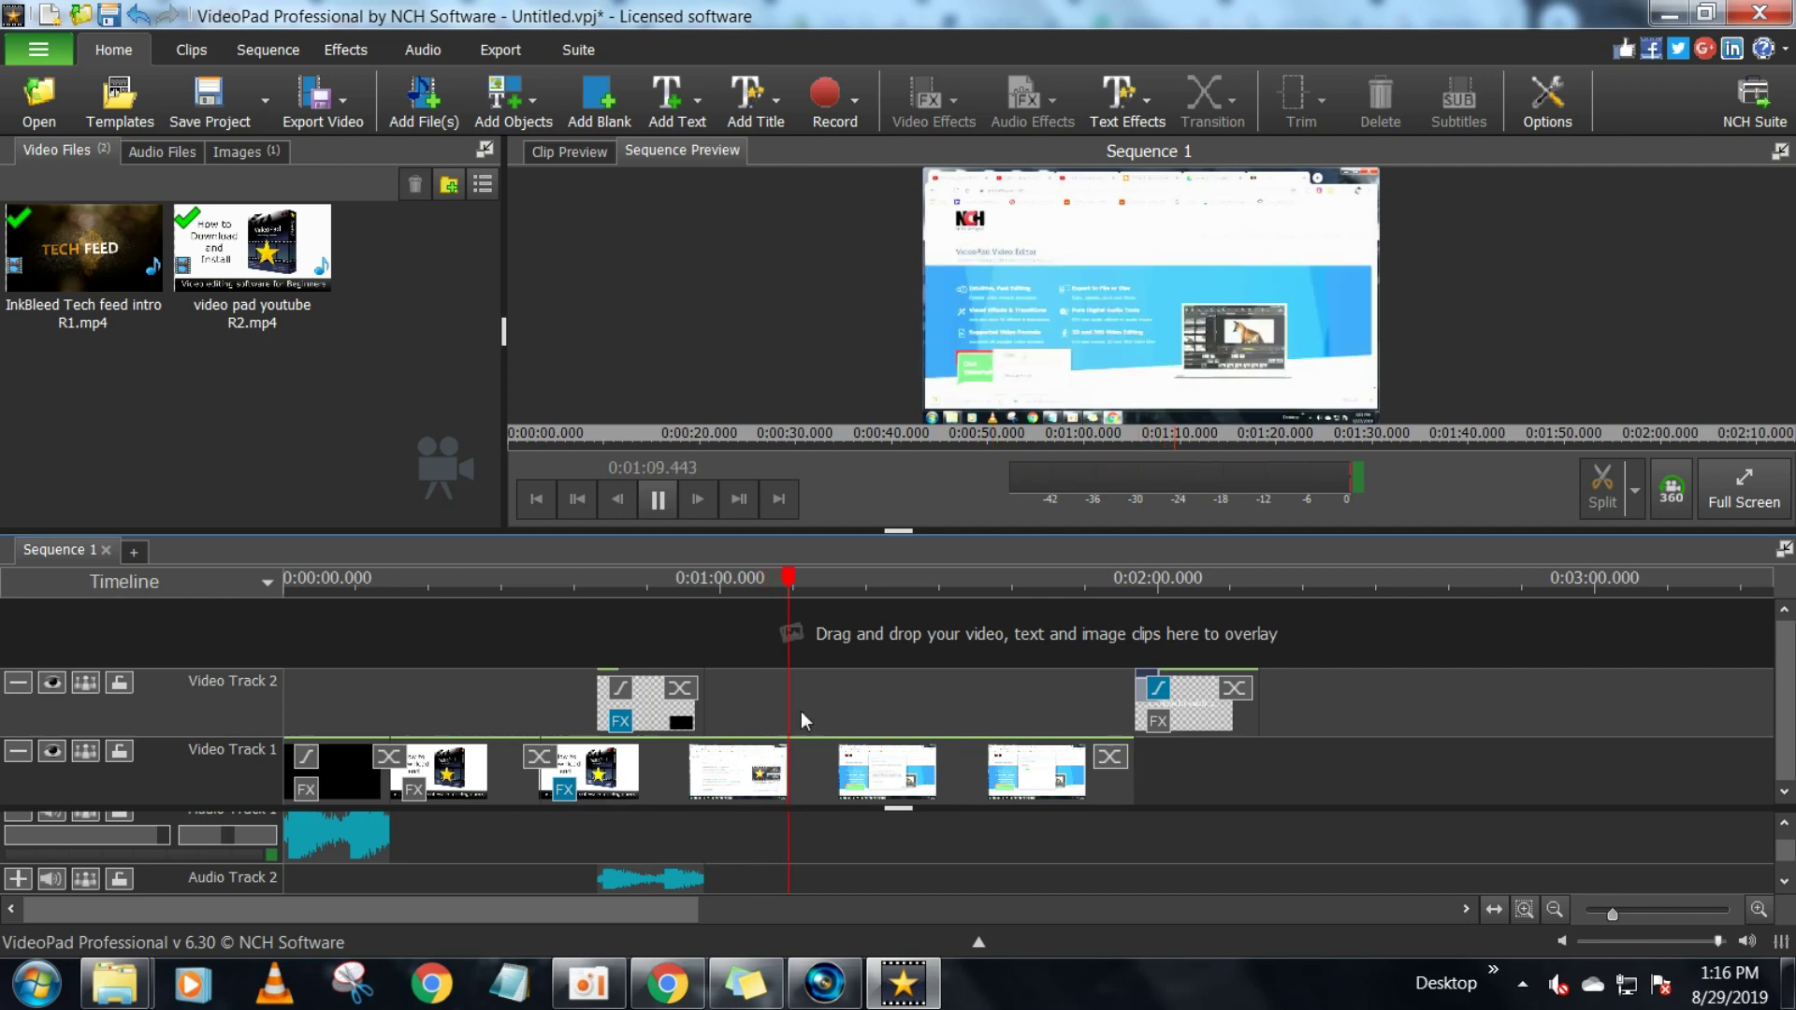
left_click(658, 505)
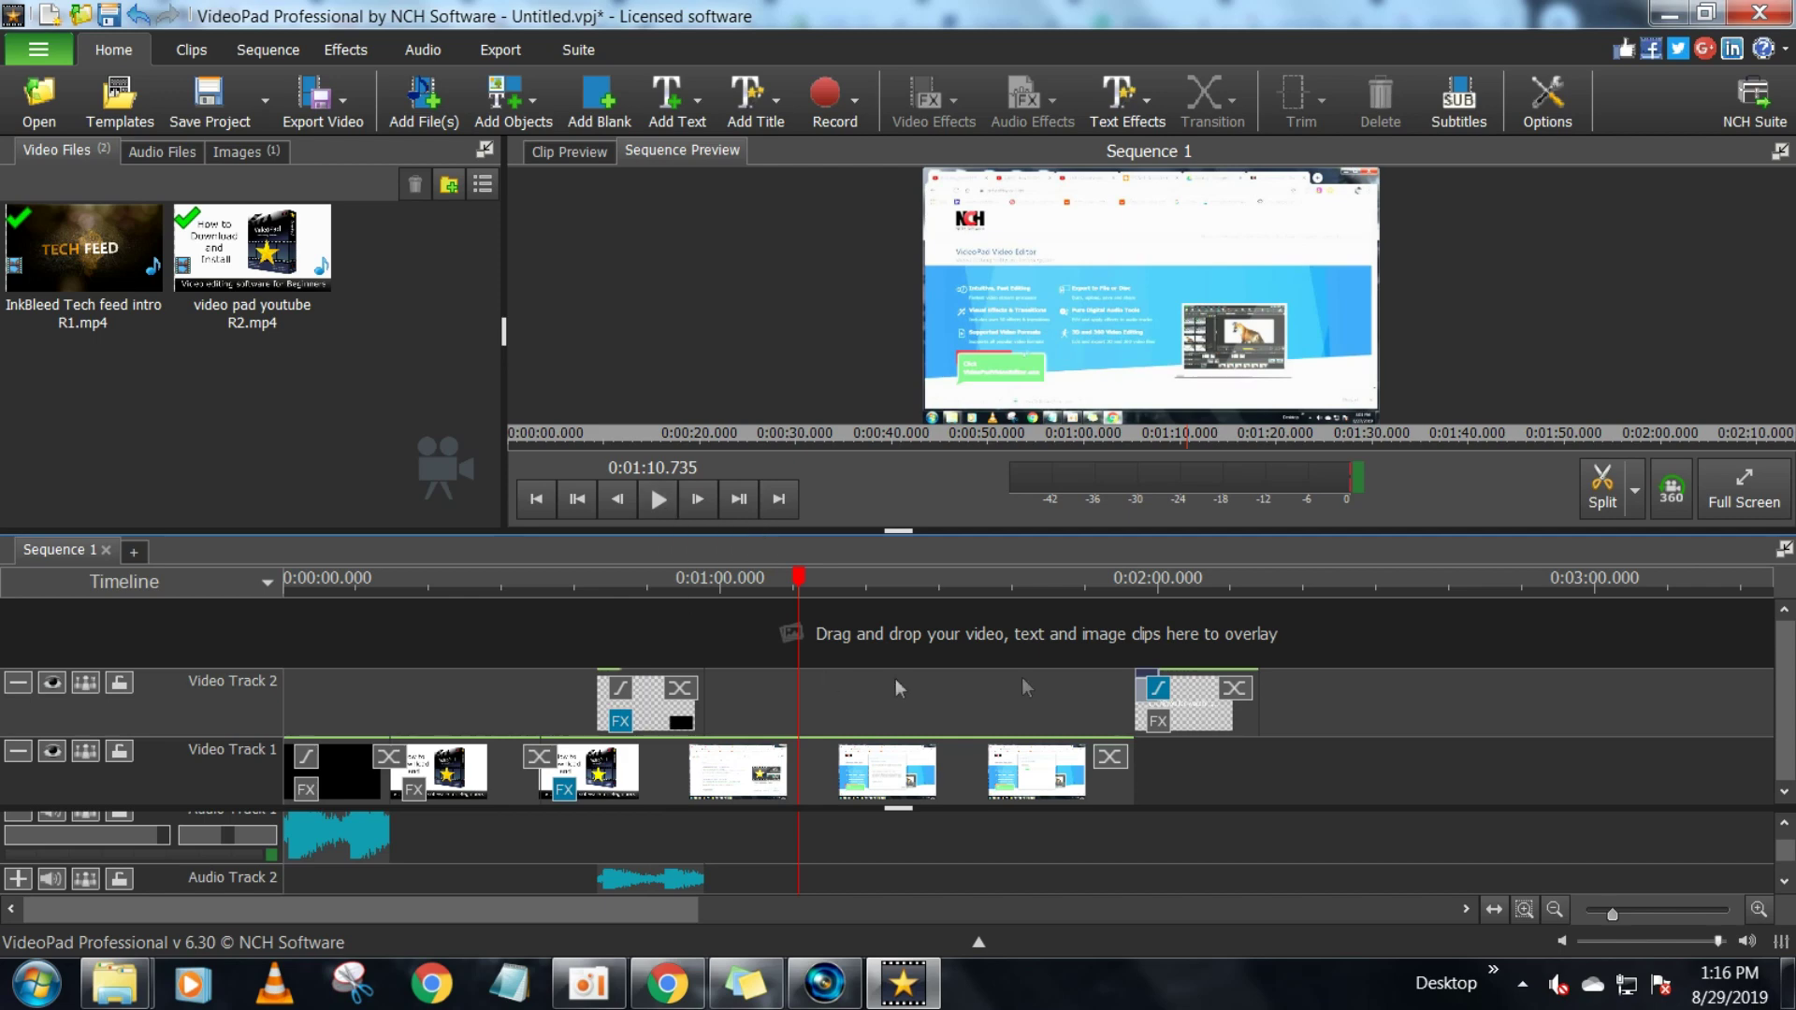
Open the subtitles of Sequence 1 and select the whole text of the "hello everyone" subtitle
left_click(1469, 101)
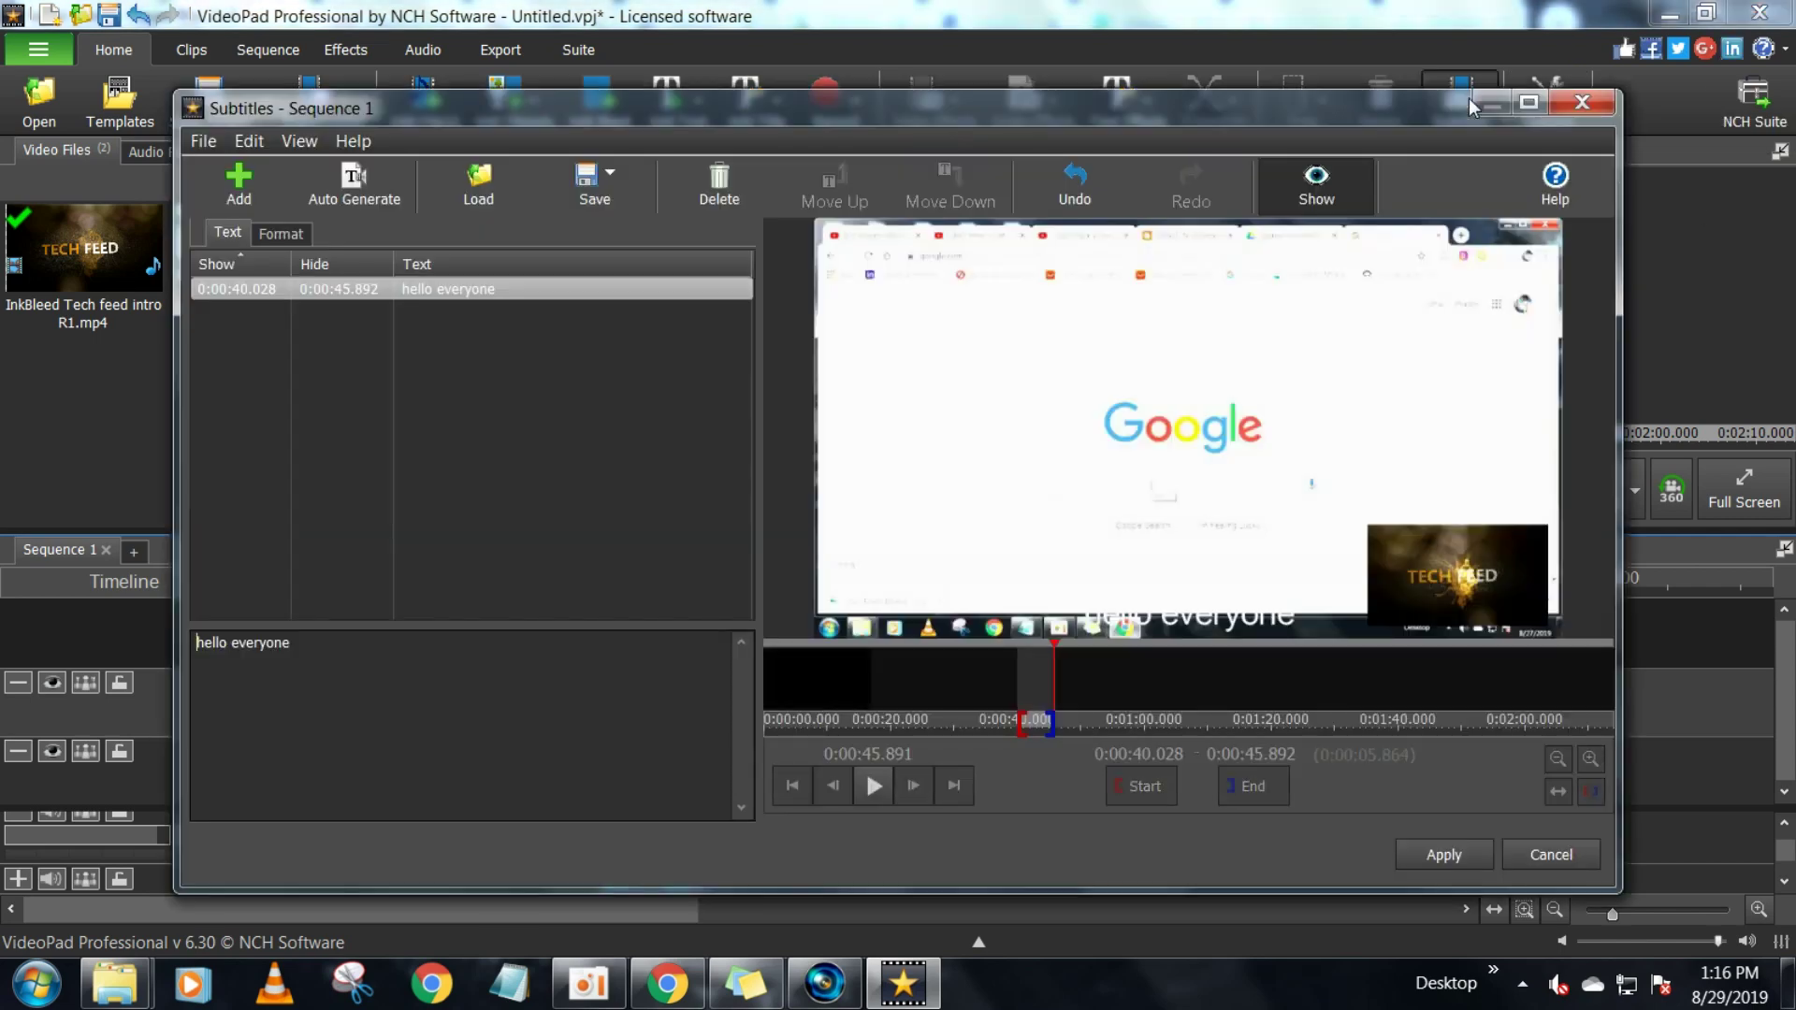
left_click_drag(320, 638, 200, 657)
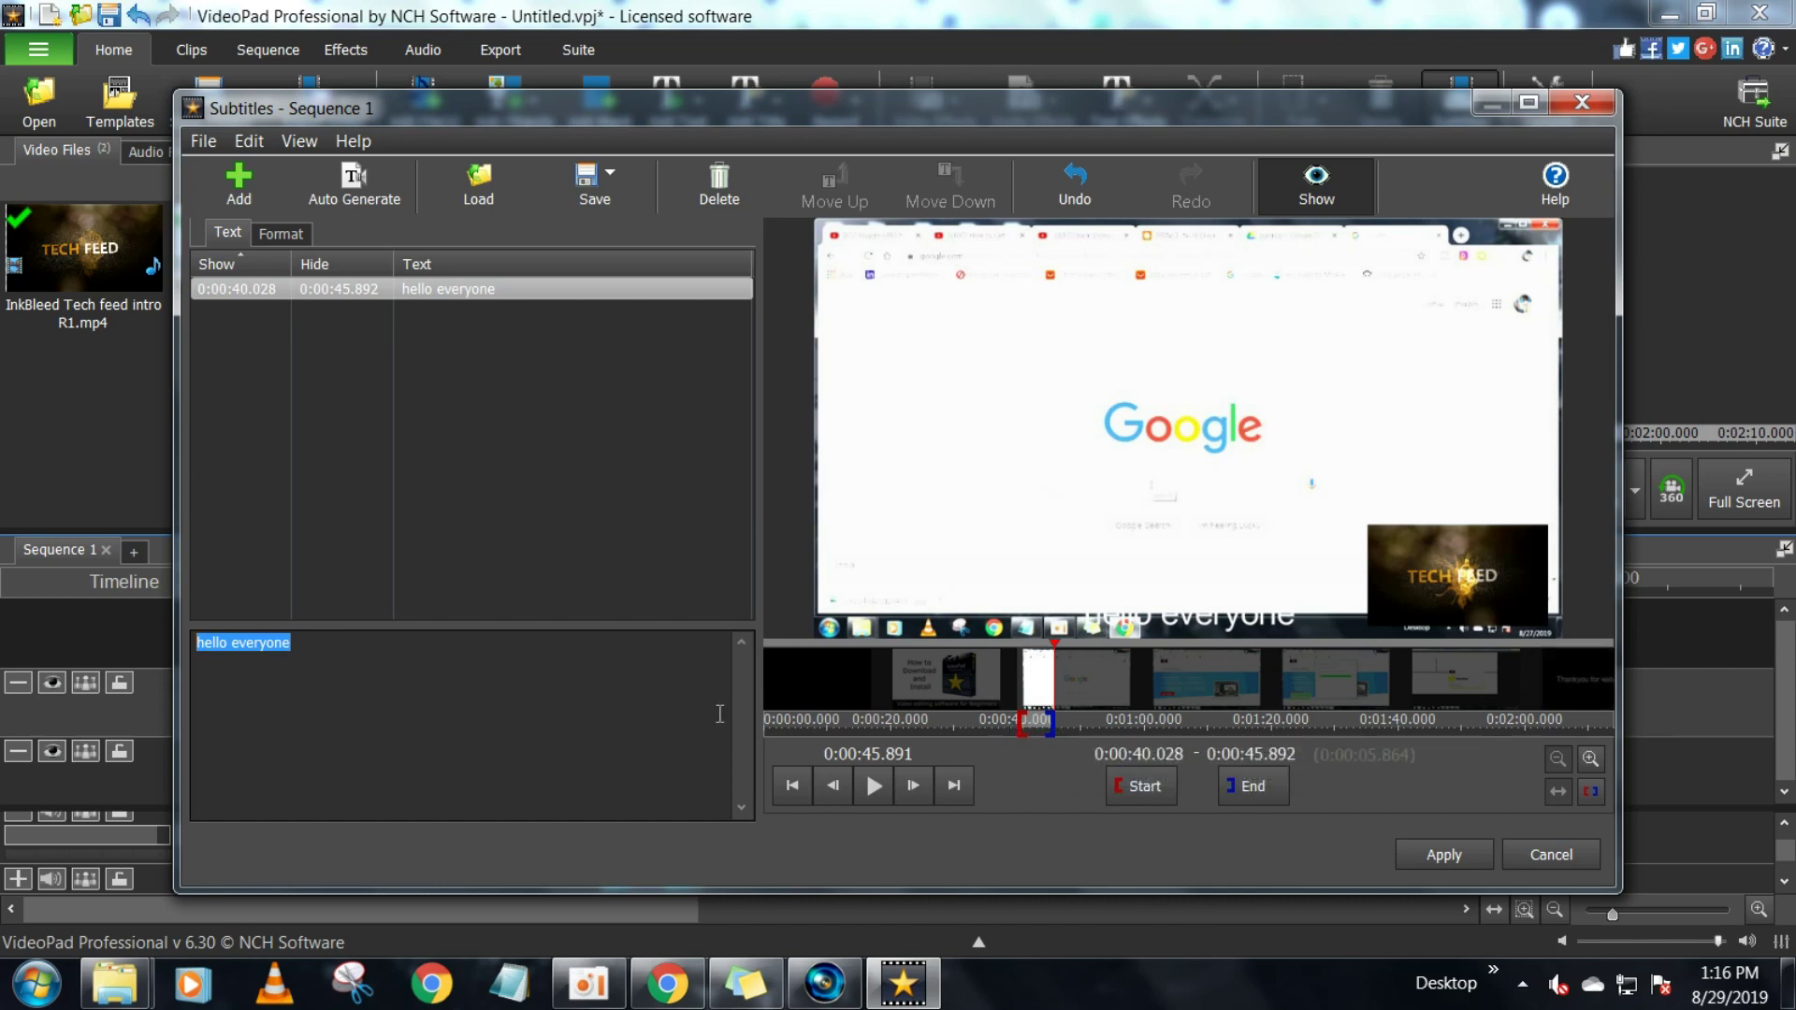
Try to set the "hello everyone" subtitle's show time to 0:00:50.028
left_click(1149, 753)
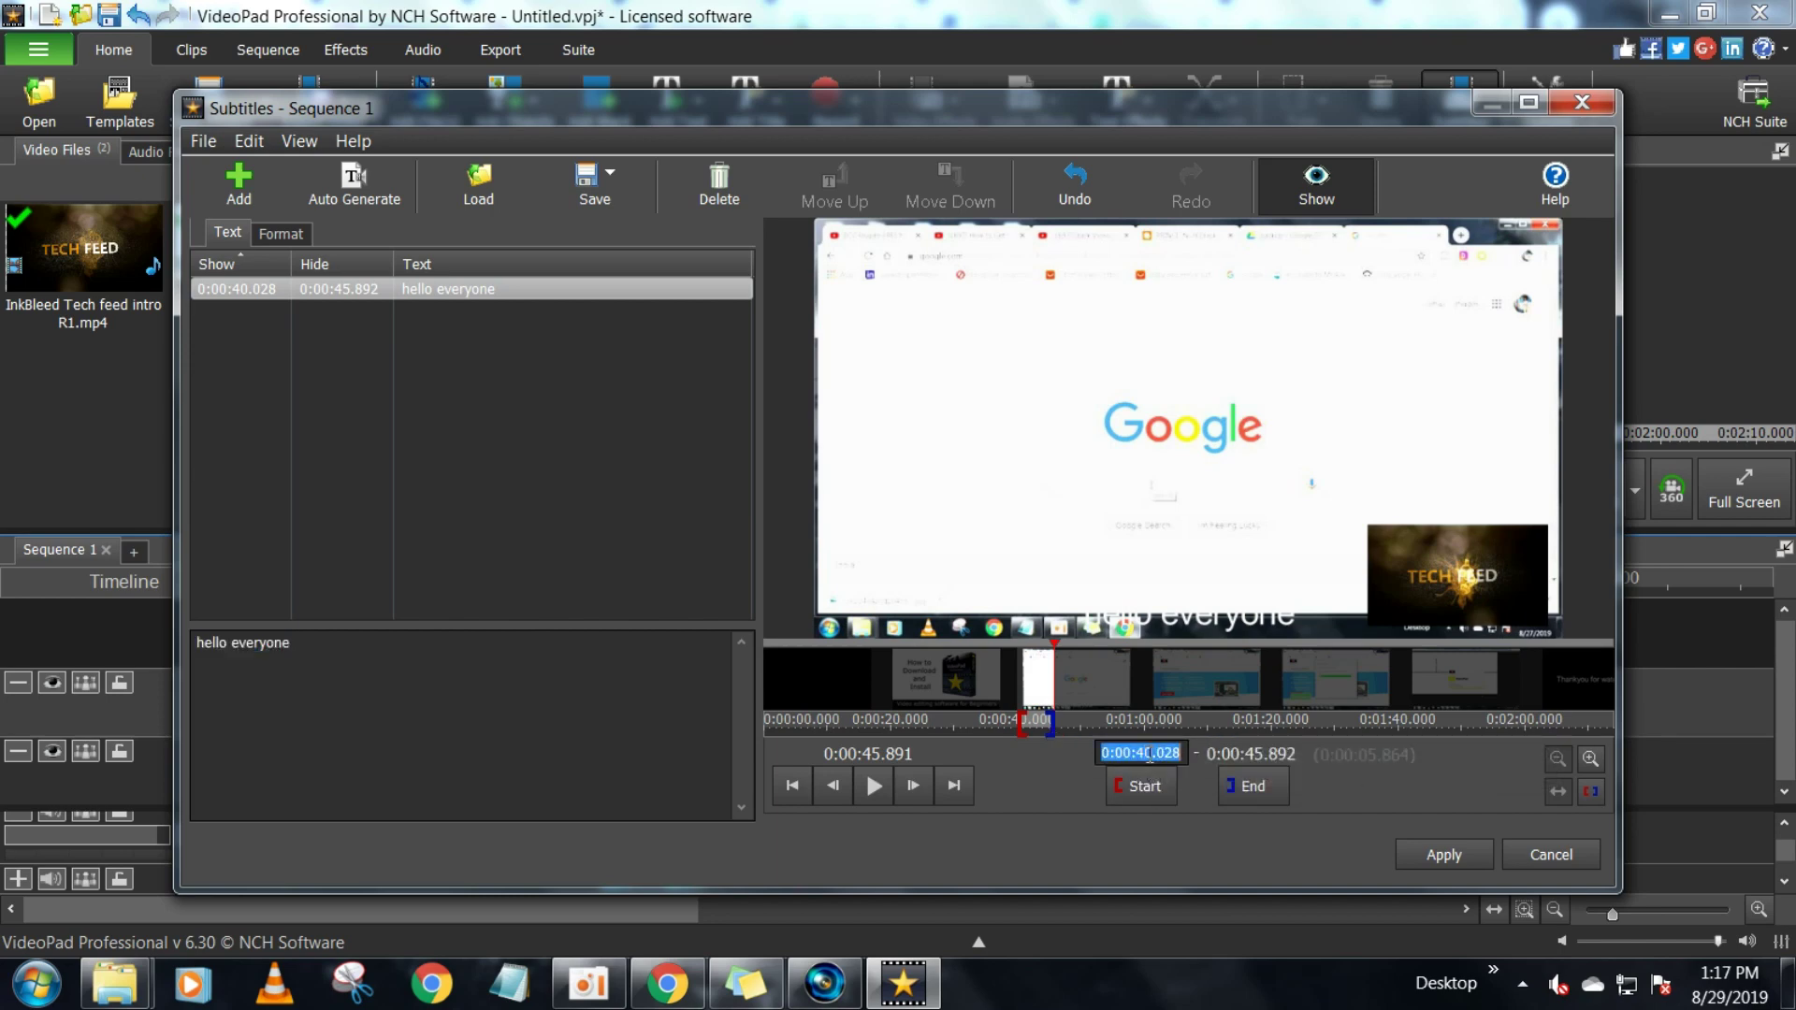
type("5")
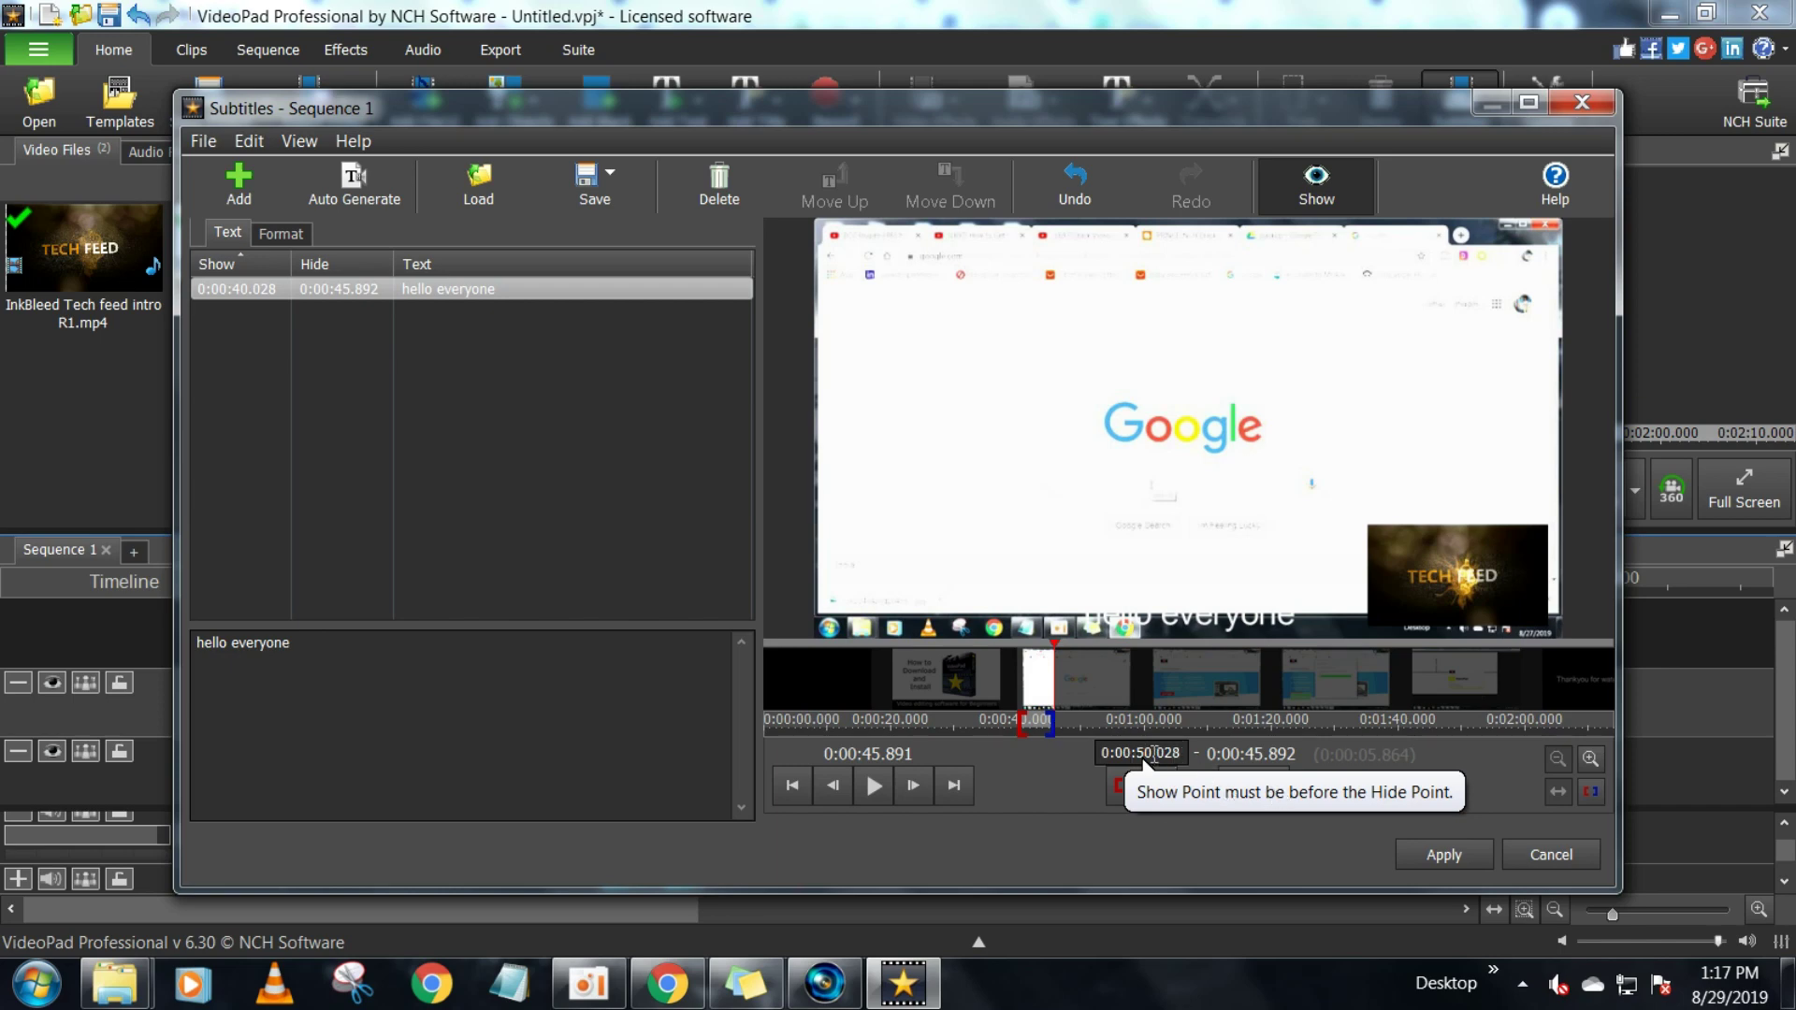
key("BackSpace")
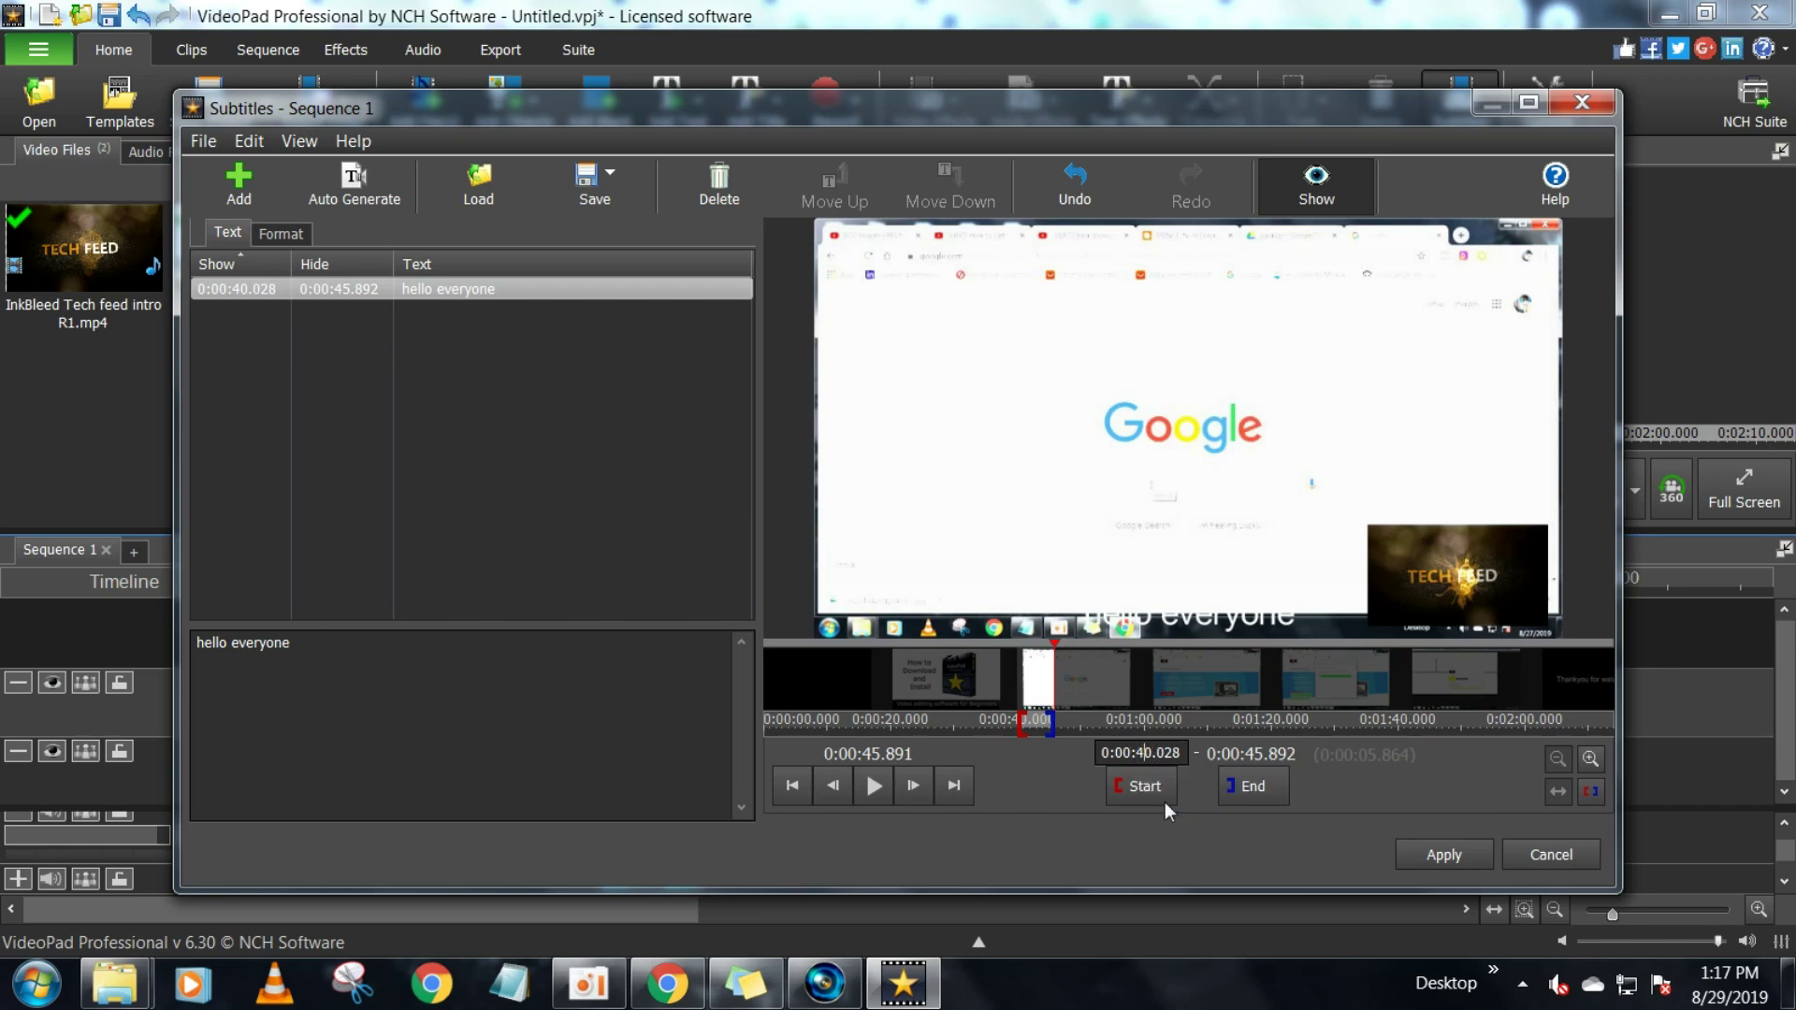
Set the "hello everyone" subtitle's hide time to 0:01:00.892
left_click(1259, 752)
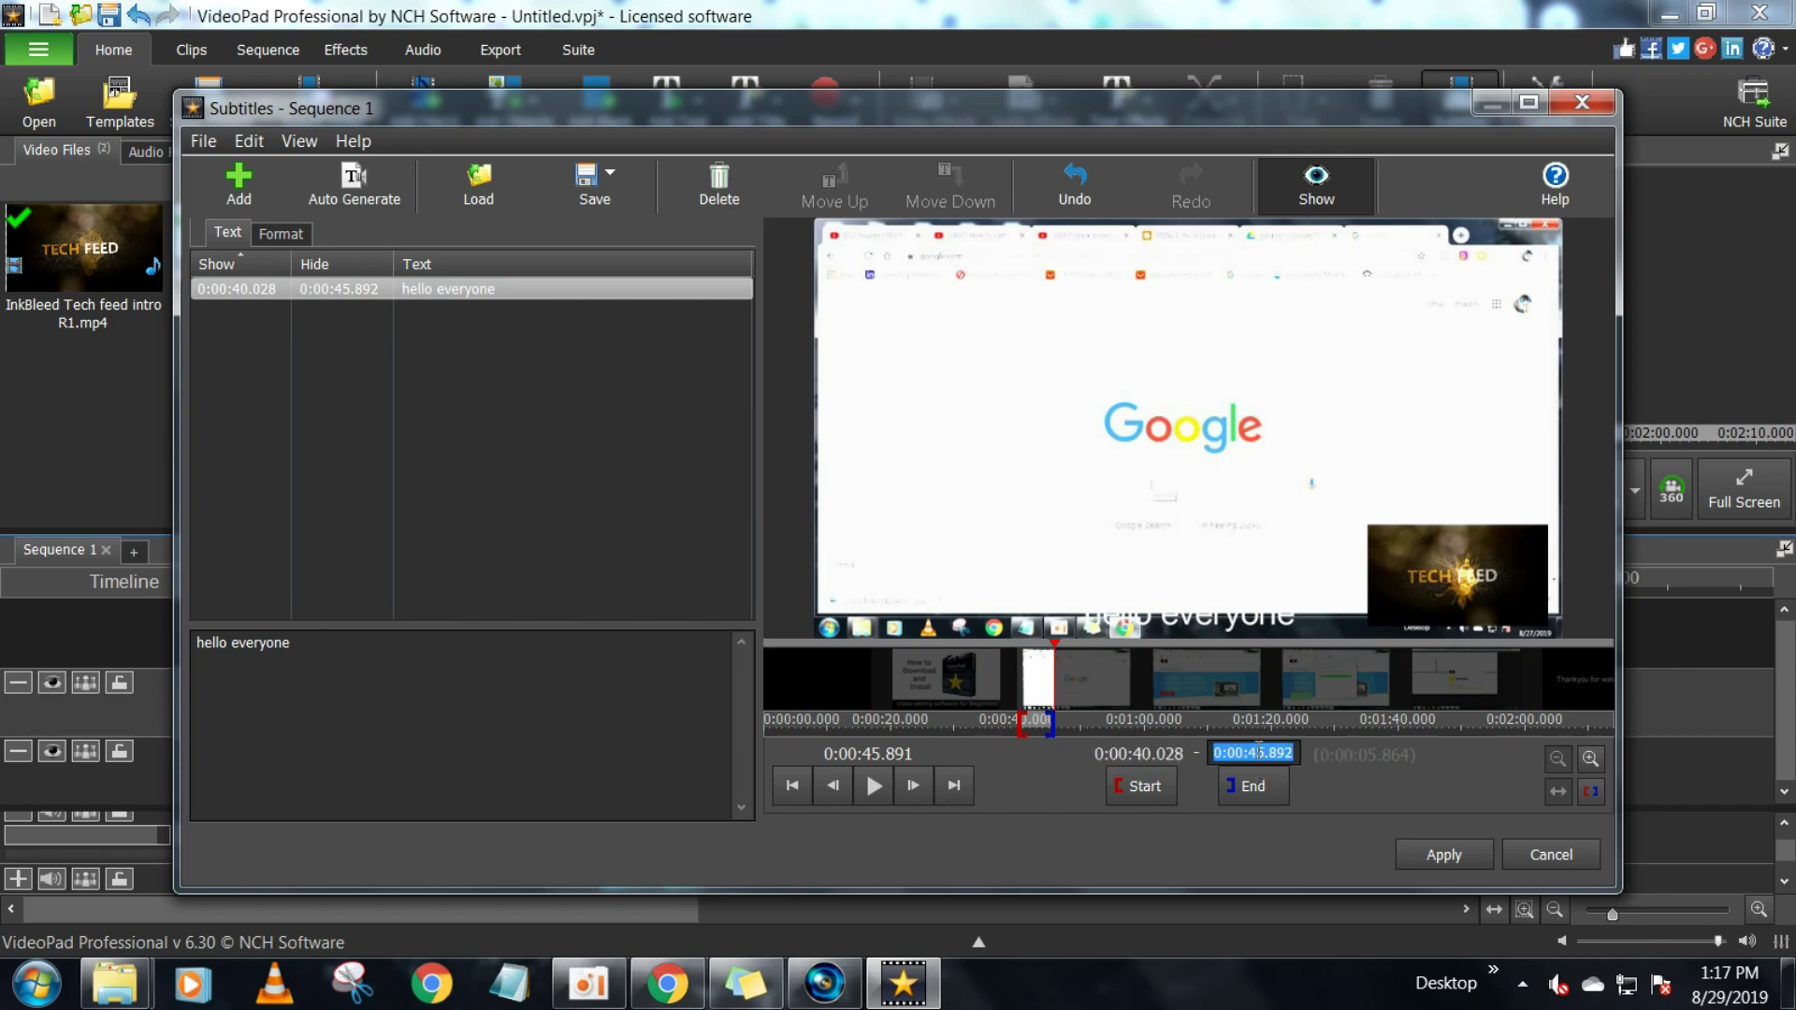
left_click(1258, 752)
key("BackSpace")
key("Delete")
type("60")
key("Return")
Set the "hello everyone" subtitle's show time to 0:00:50.028 and apply the subtitle changes
left_click(1143, 750)
left_click(1154, 759)
key("BackSpace")
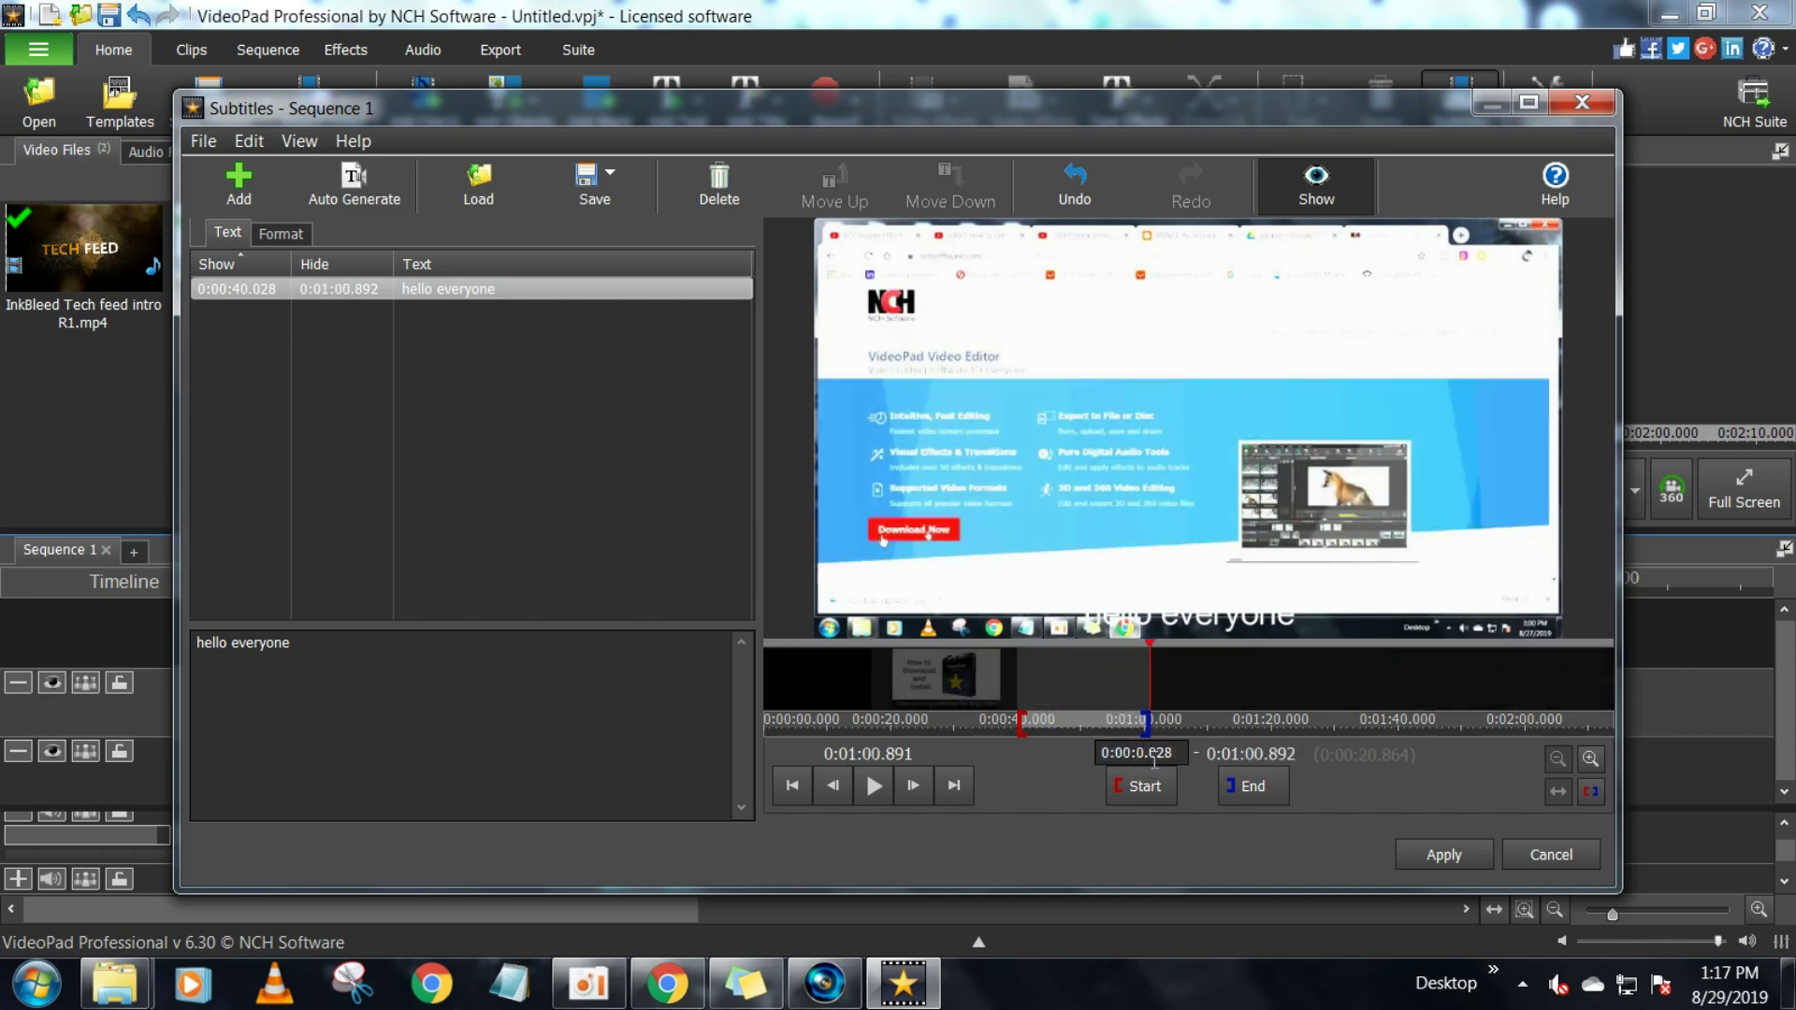
type("5")
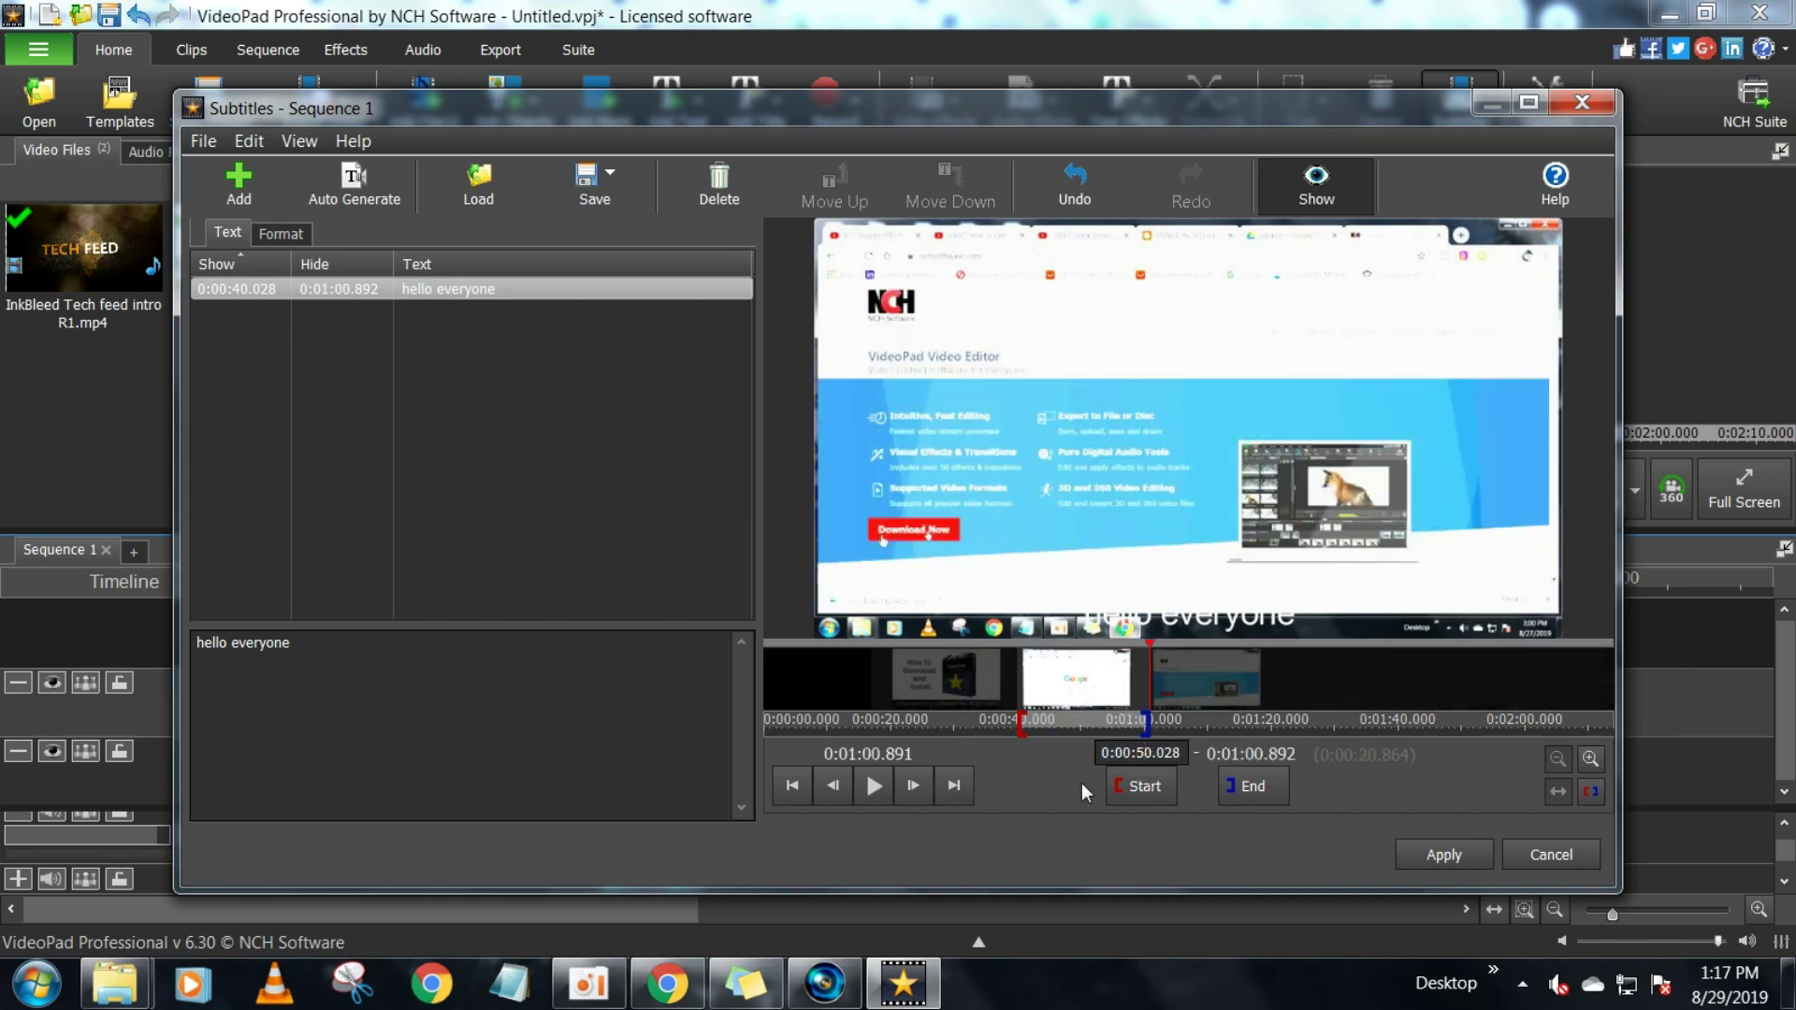
key("Return")
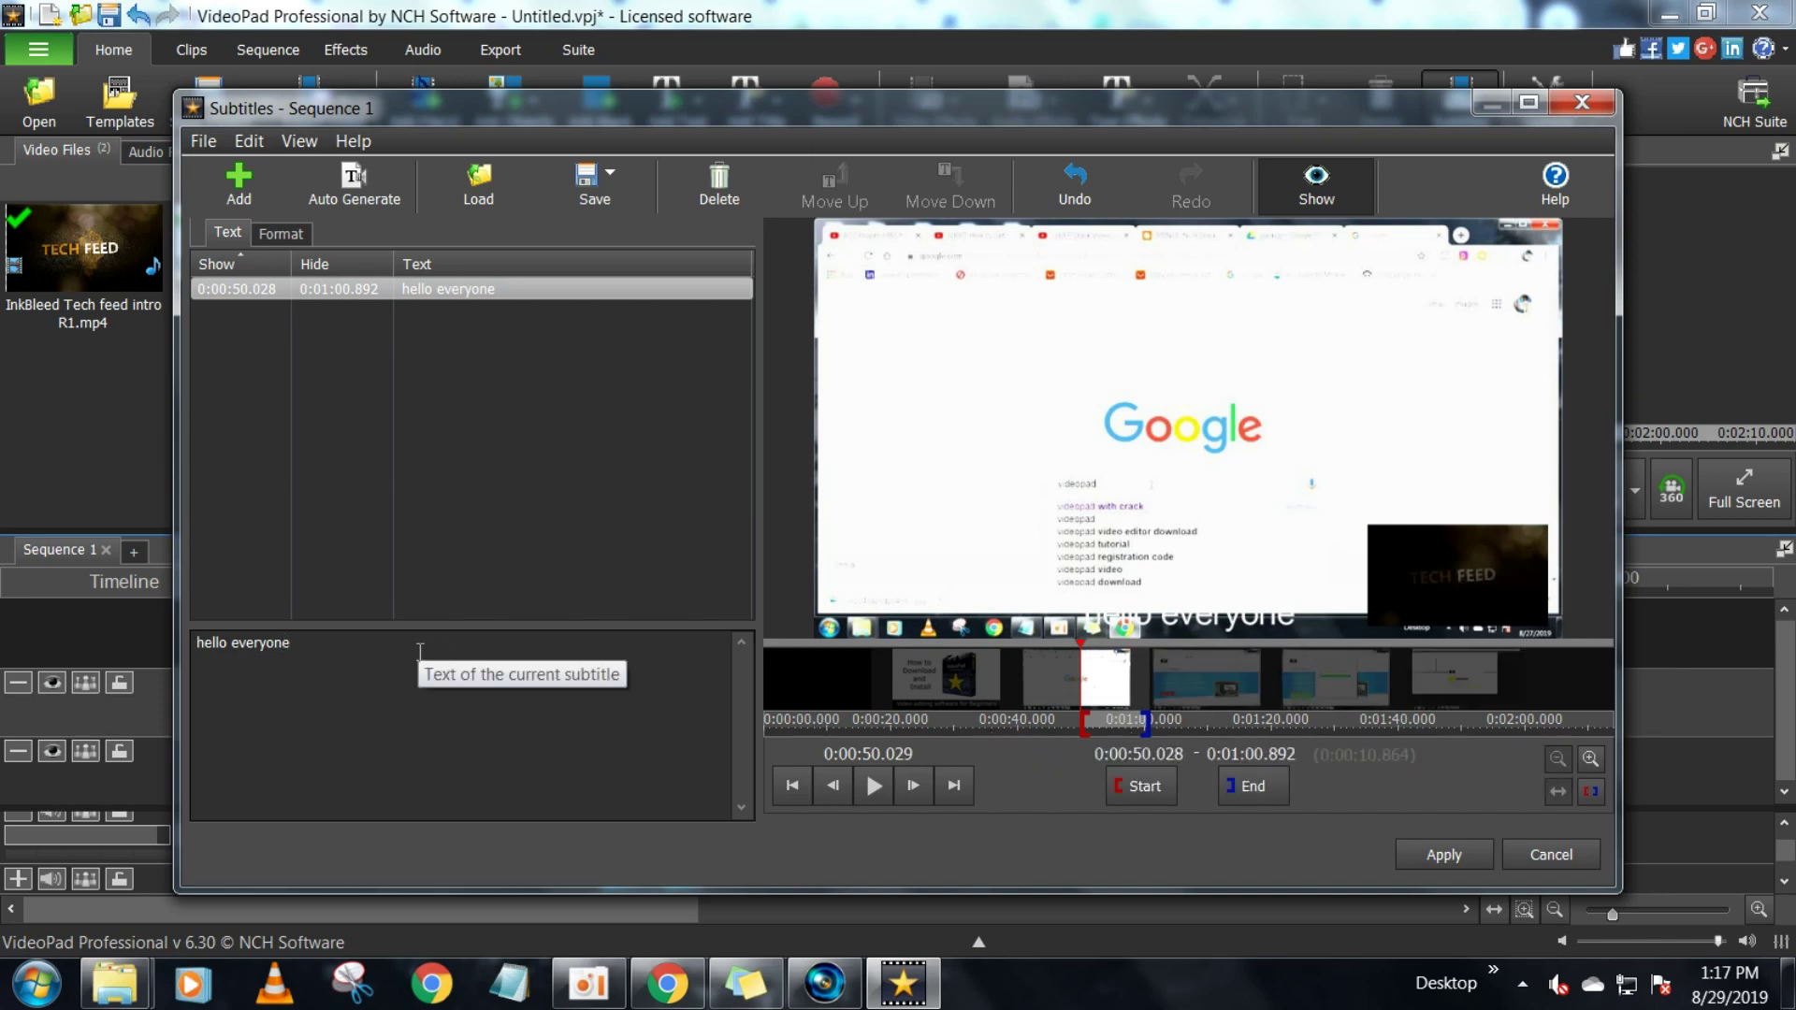
left_click(1447, 857)
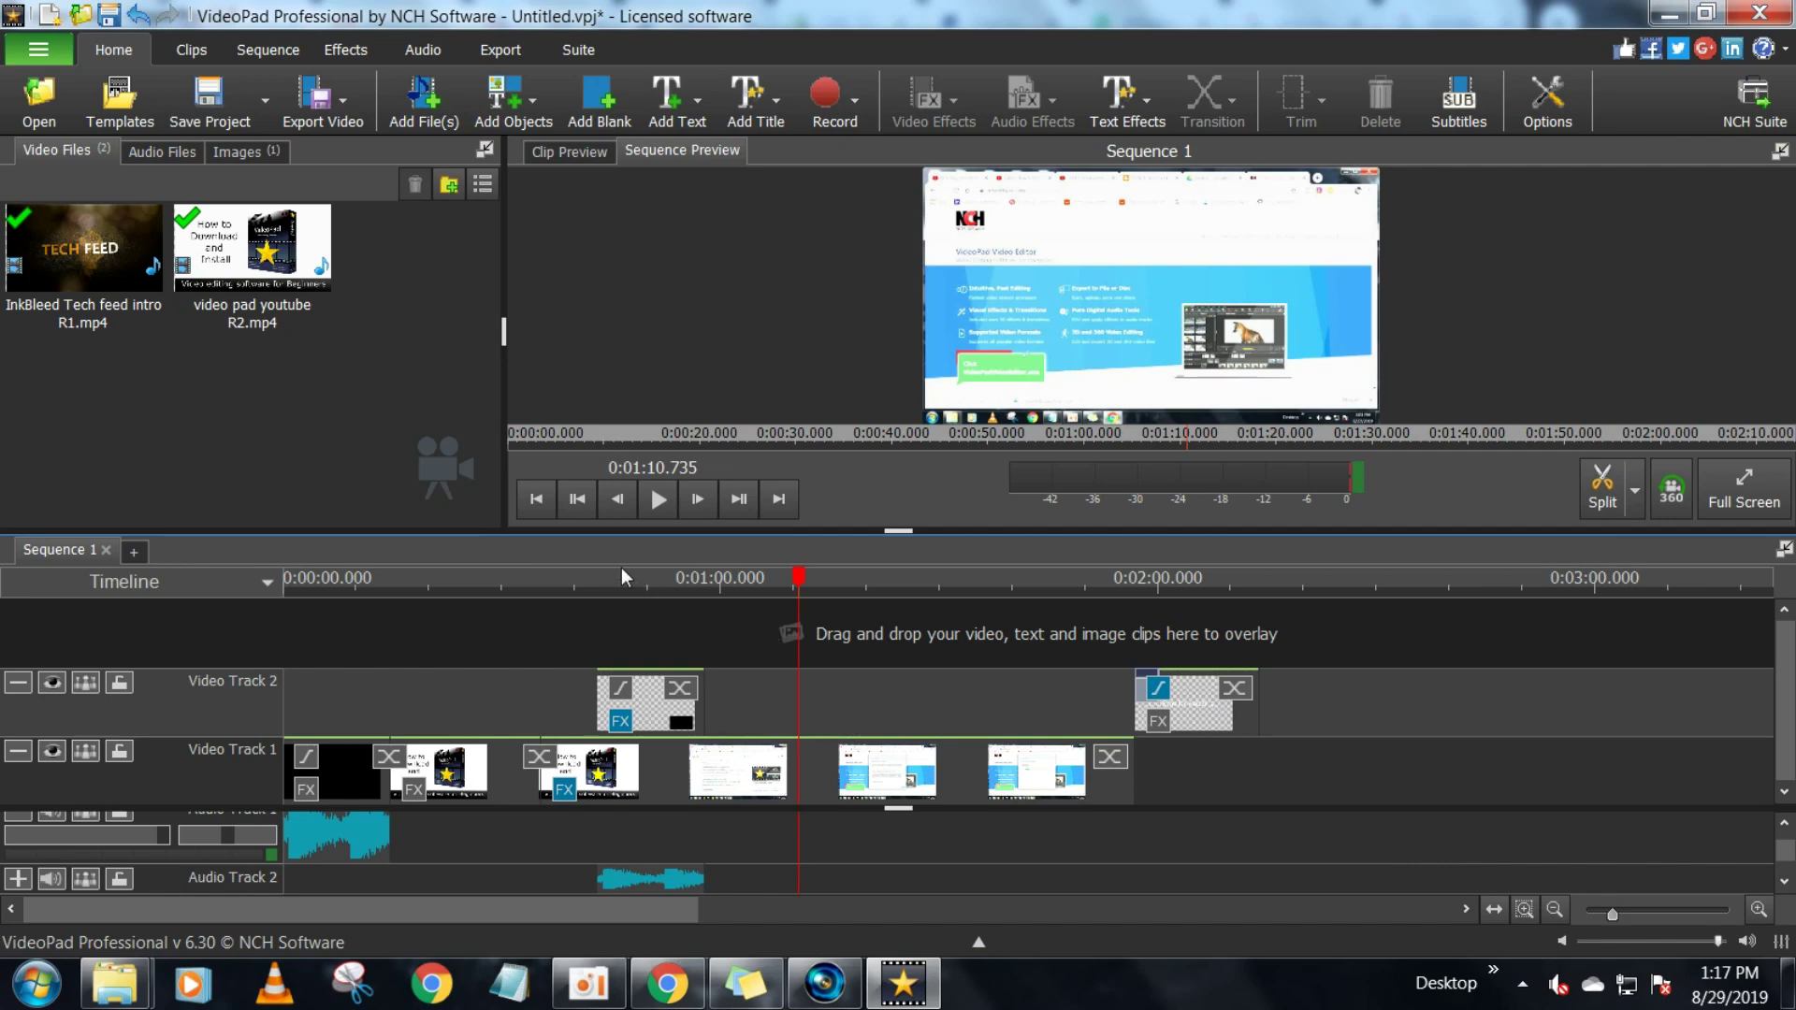
Play the sequence from about 0:00:44 to check the retimed subtitle, then stop playback
left_click(605, 578)
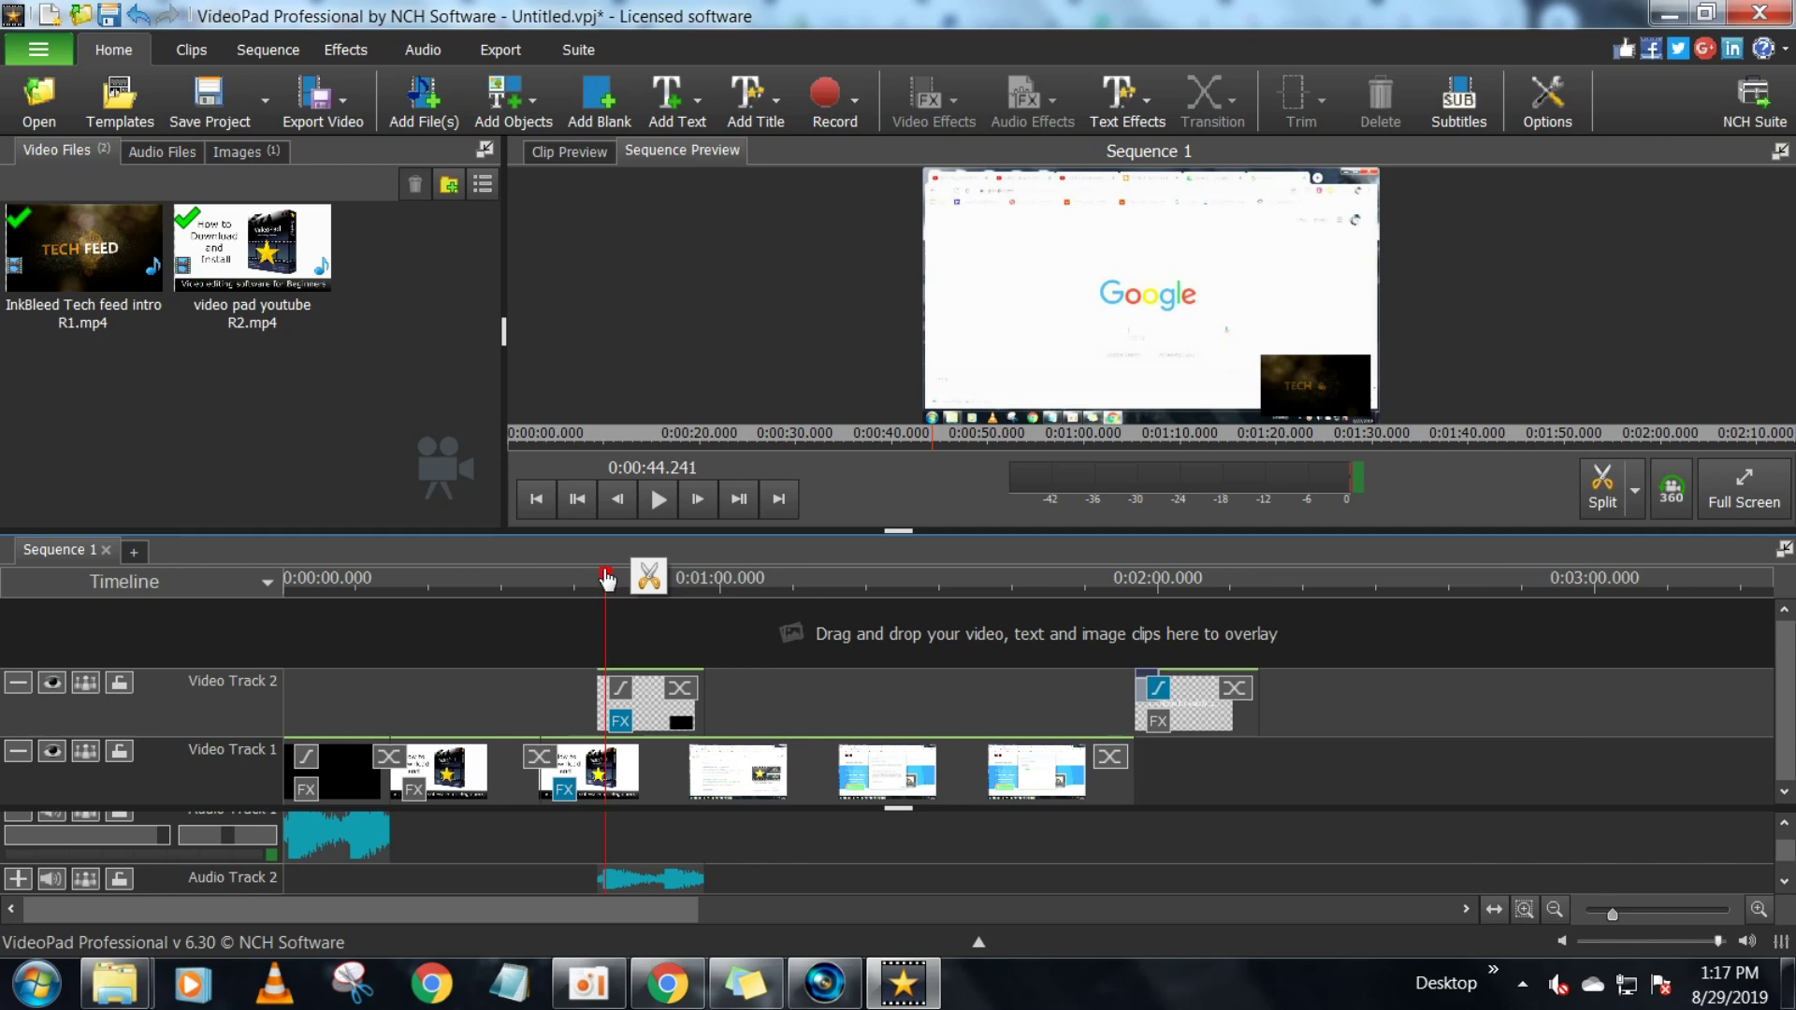
left_click(658, 499)
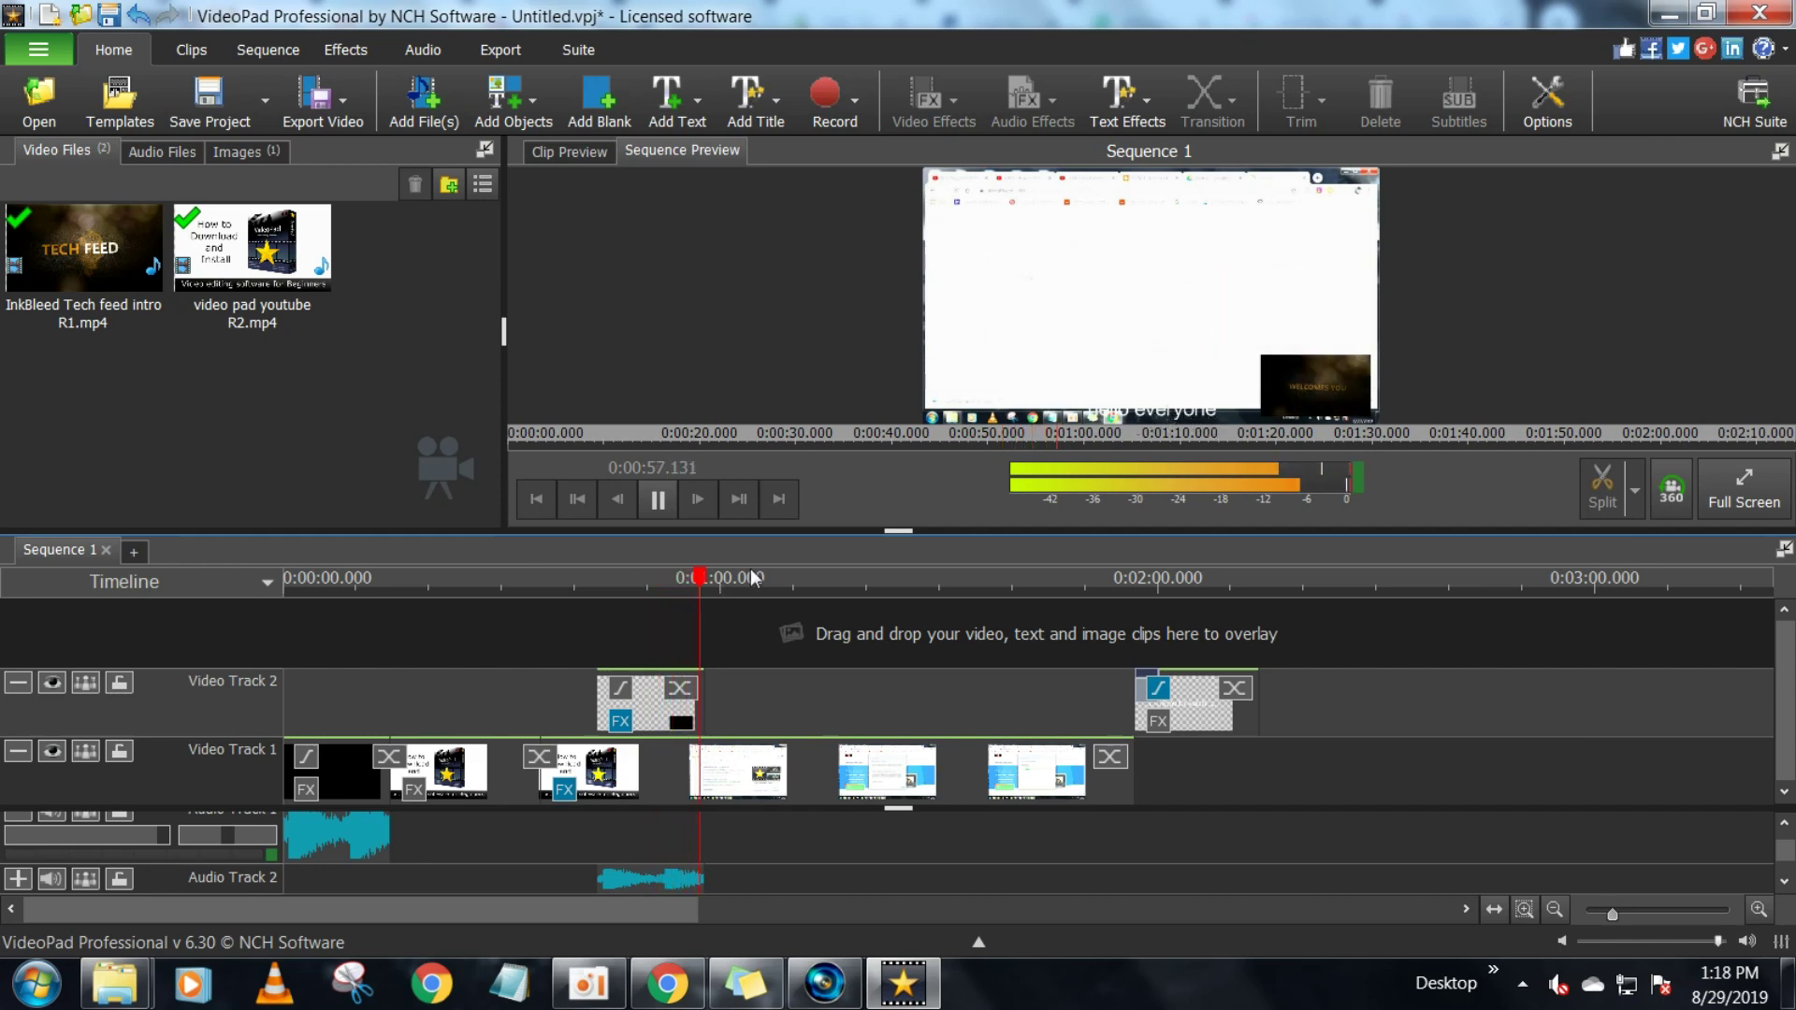
left_click(659, 503)
Select the entire time range of the sequence, from the end of the closing text back to the start
left_click(907, 709)
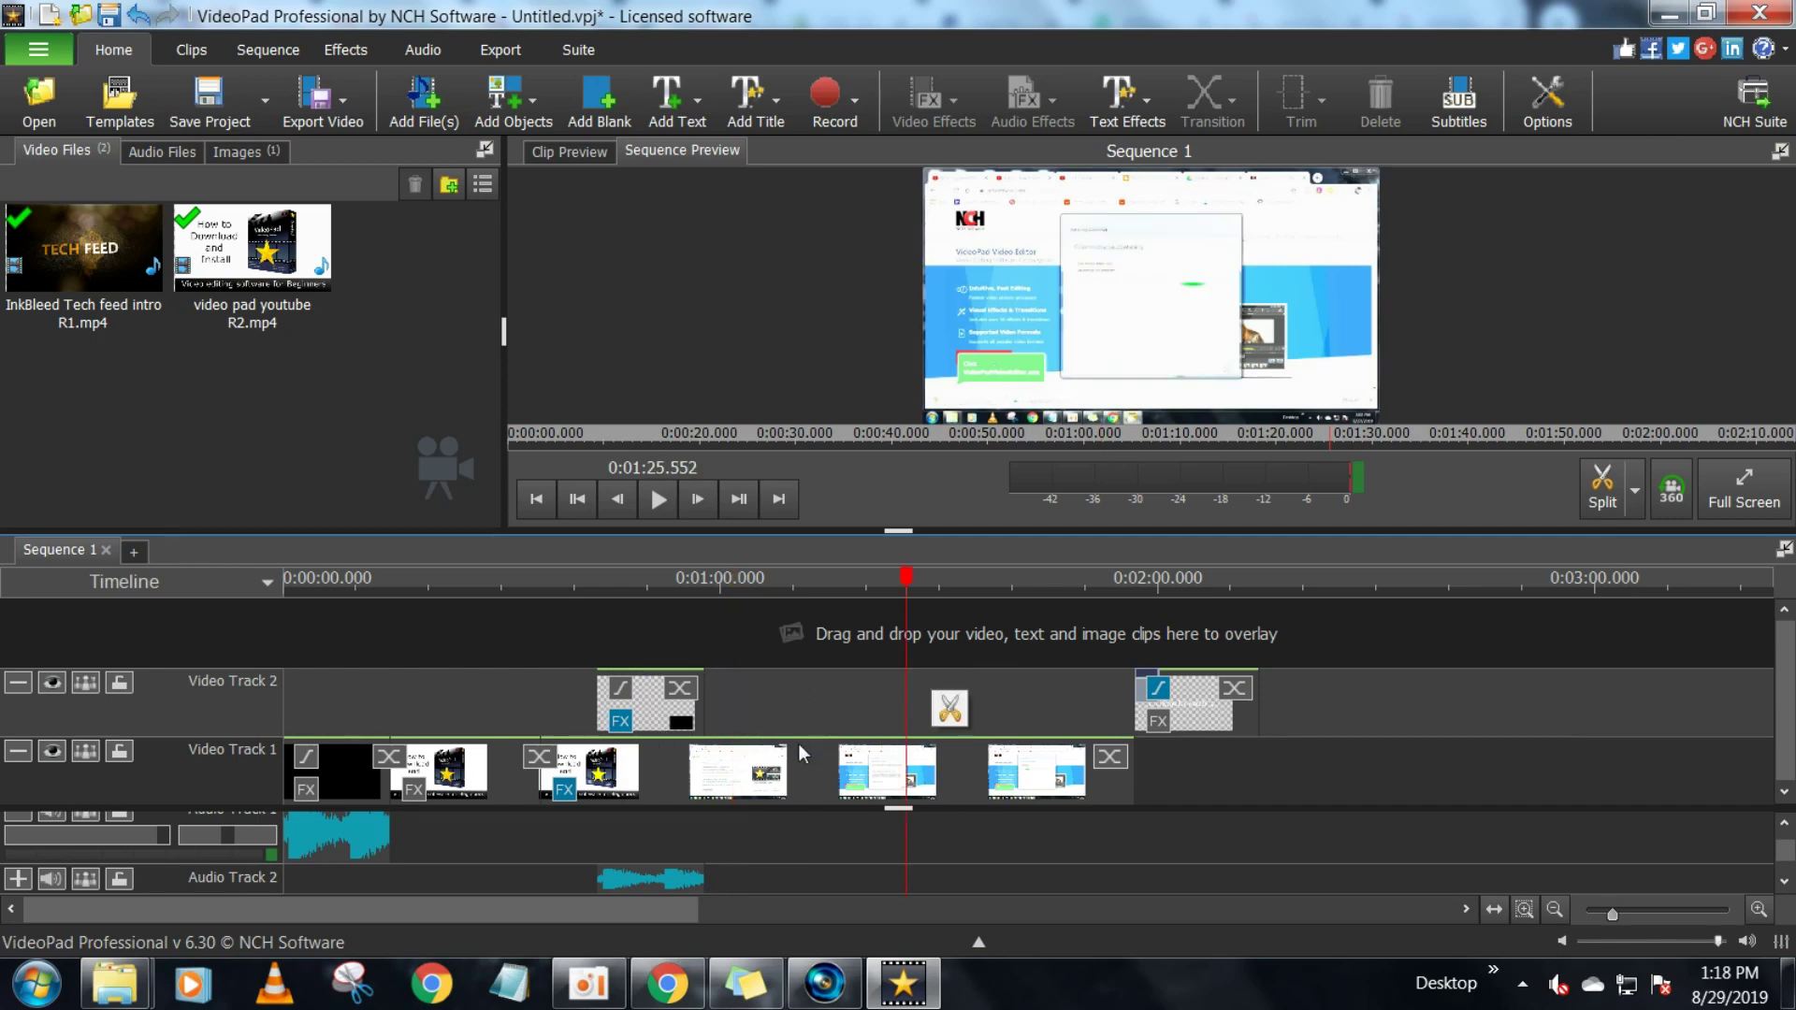
left_click(1260, 764)
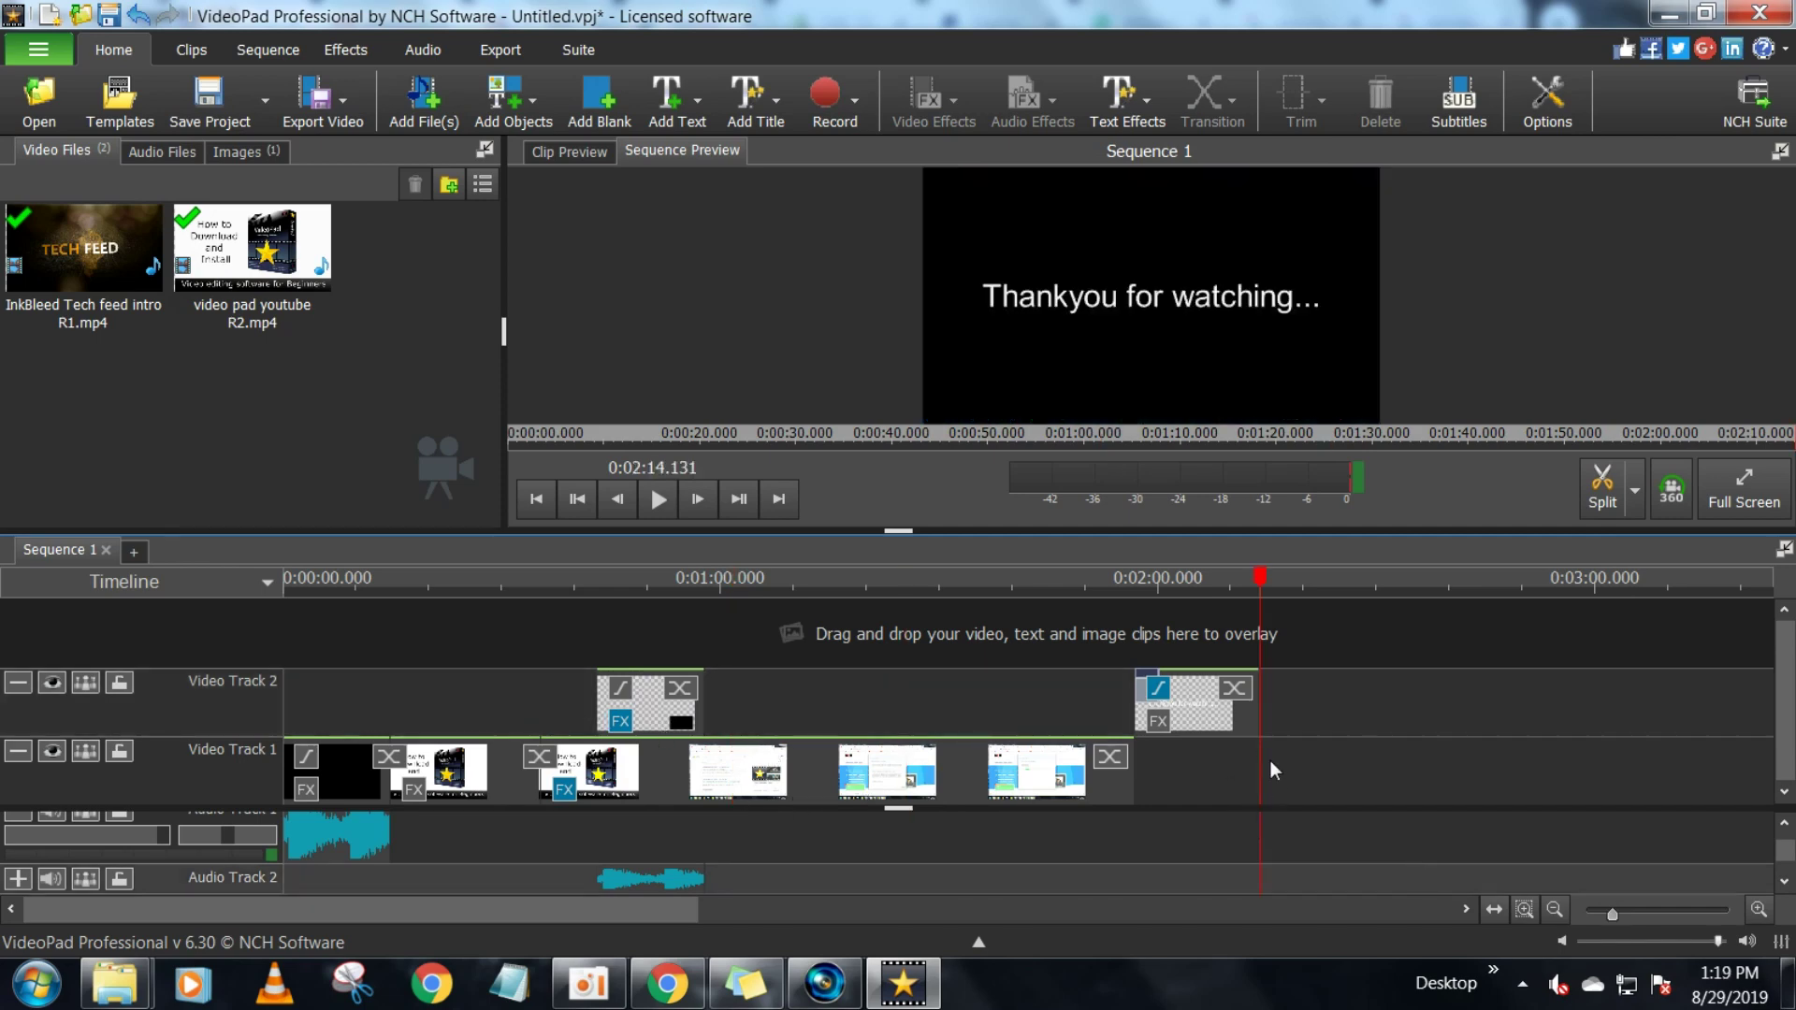
left_click(1244, 772)
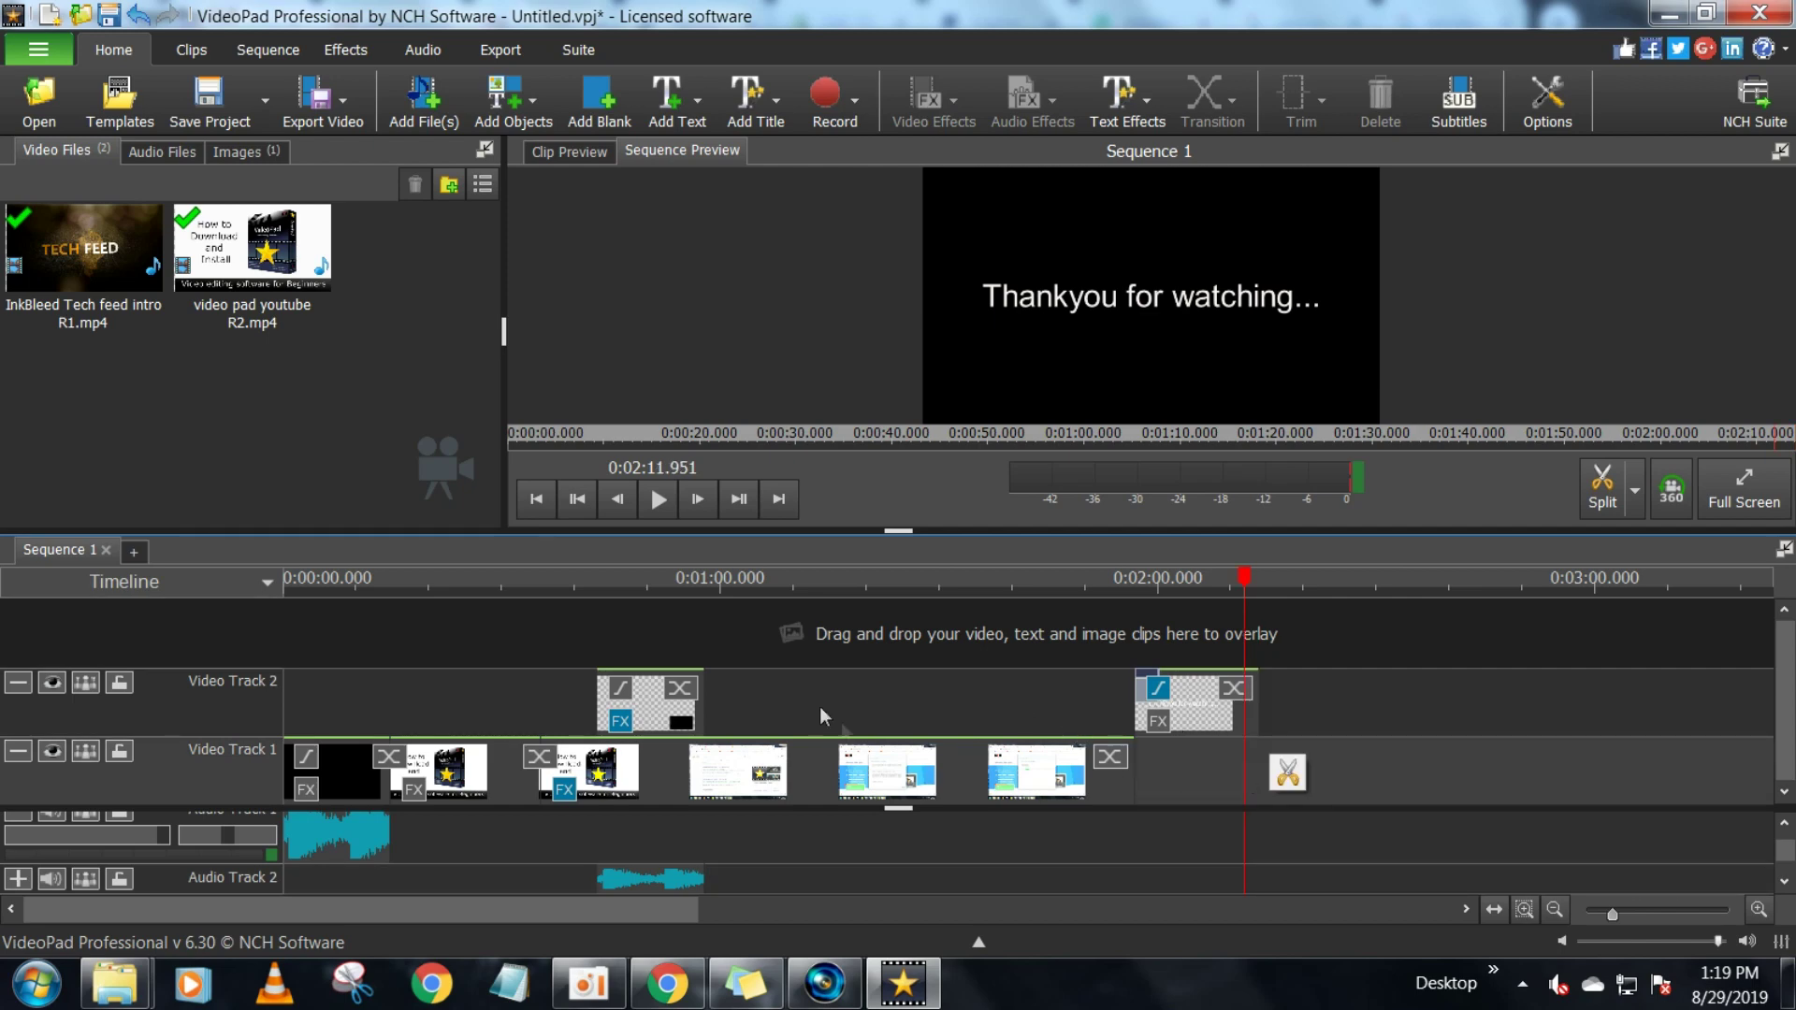
left_click(1257, 642)
left_click_drag(1259, 652, 278, 682)
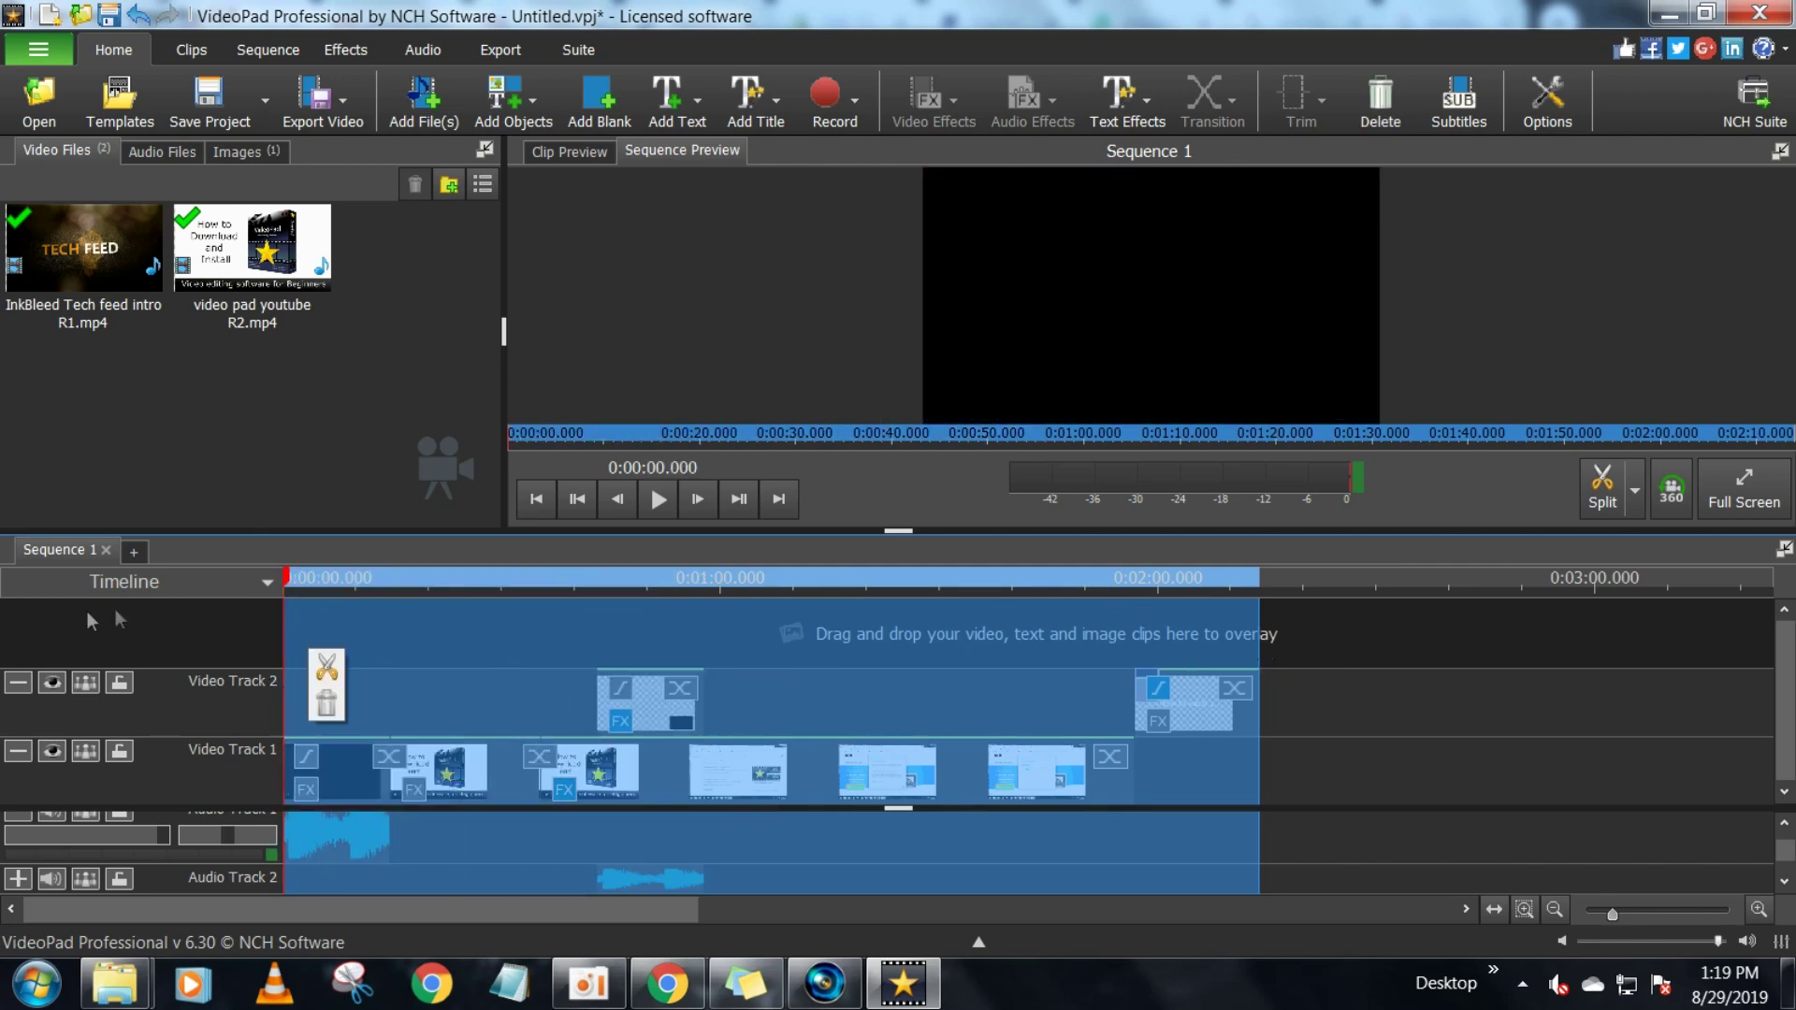
Set up a video file export with the YouTube 1080p HD preset, then choose the 1920 x 1080 - 1080p HD resolution
left_click(346, 112)
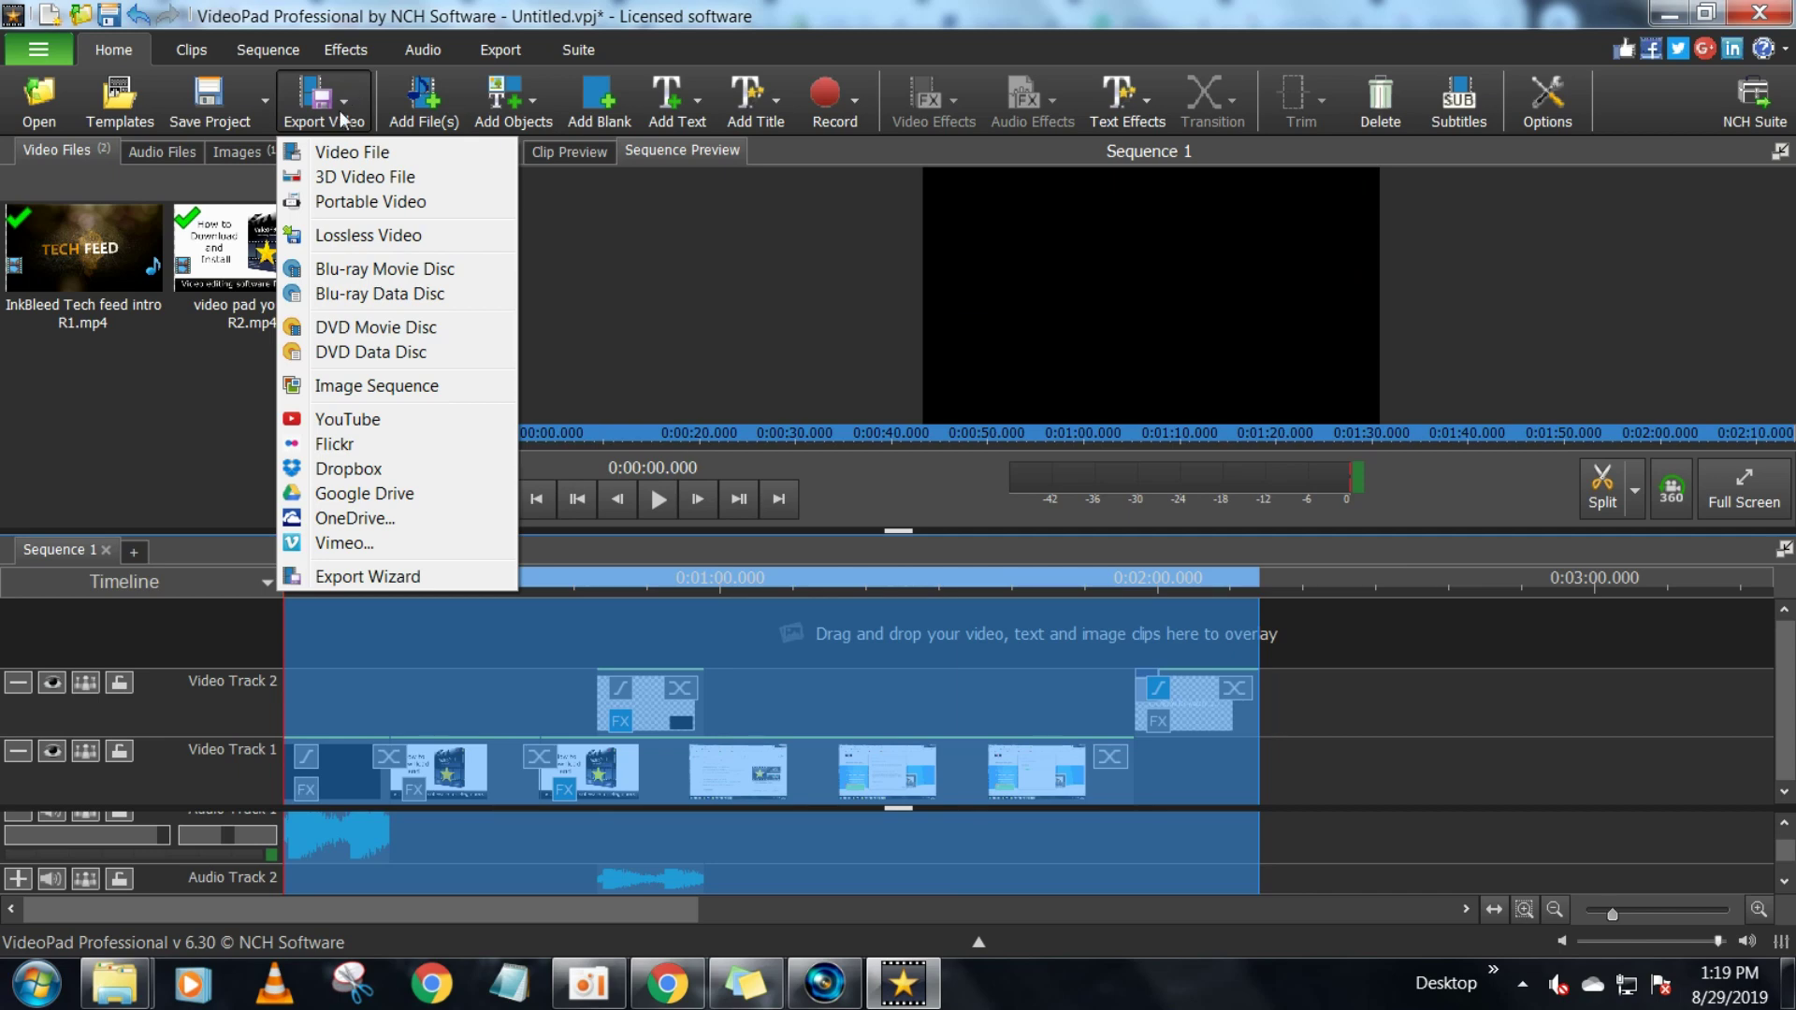
left_click(362, 150)
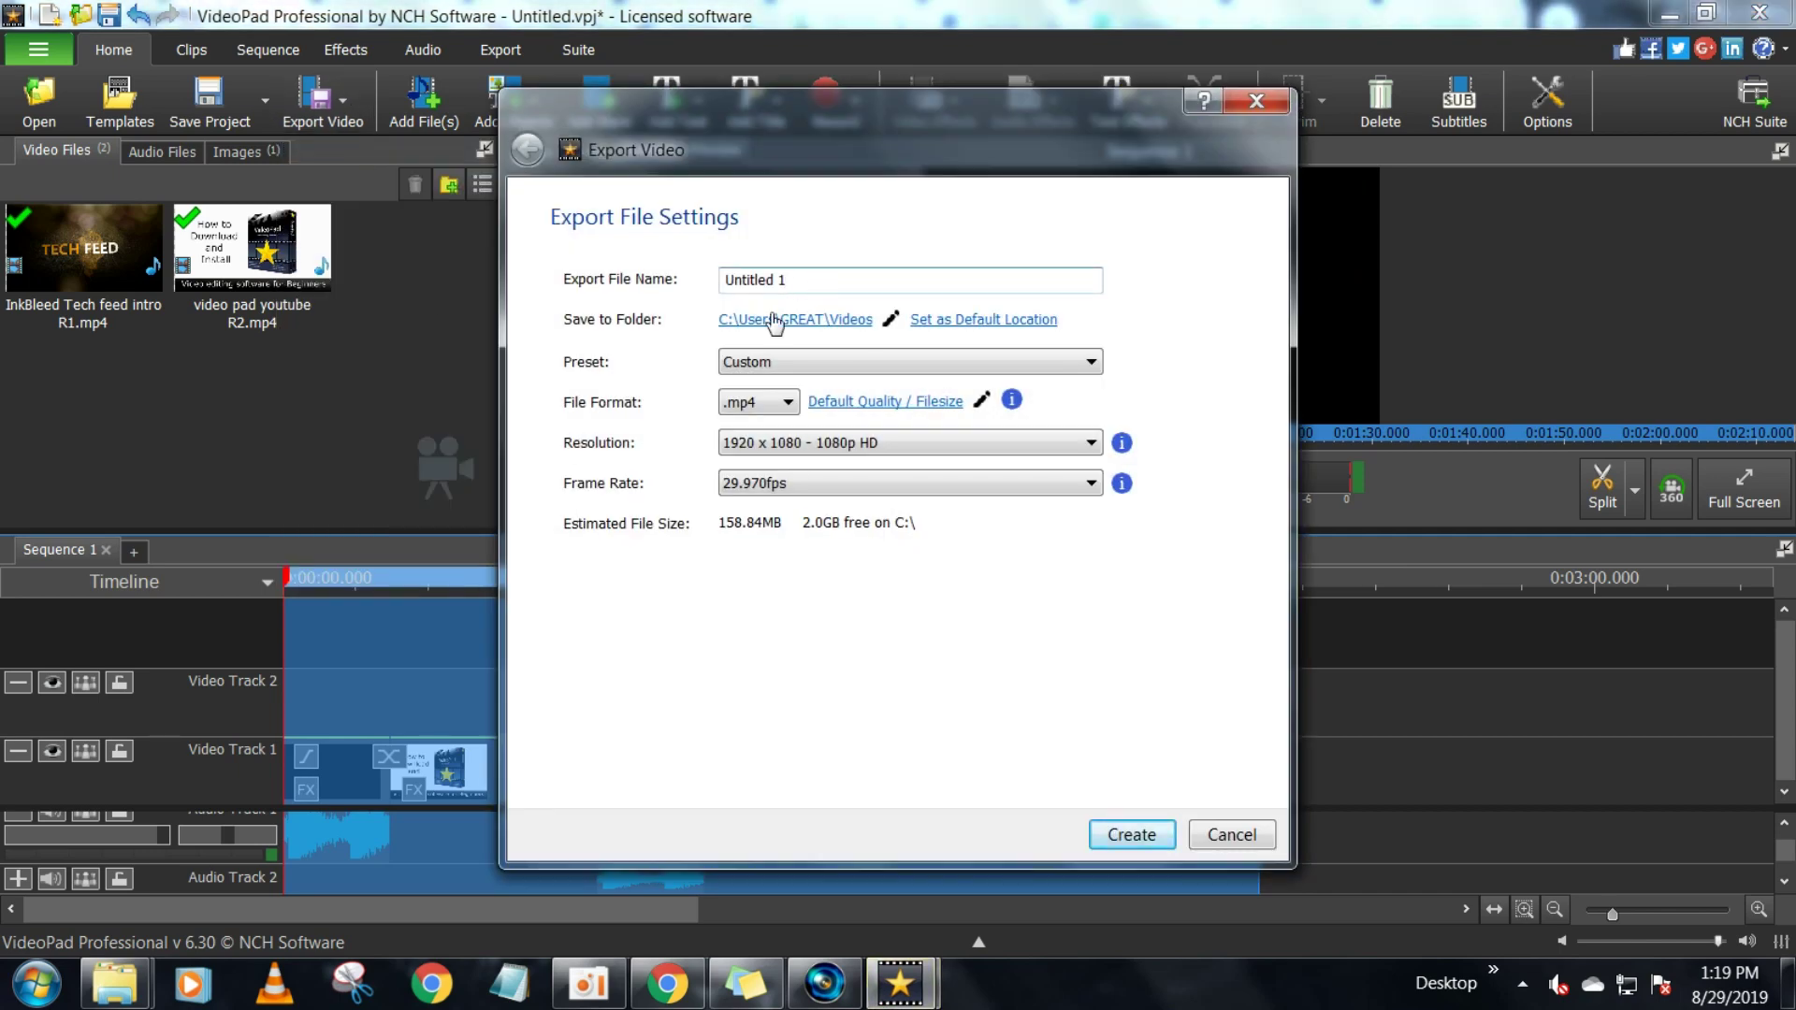
left_click(823, 365)
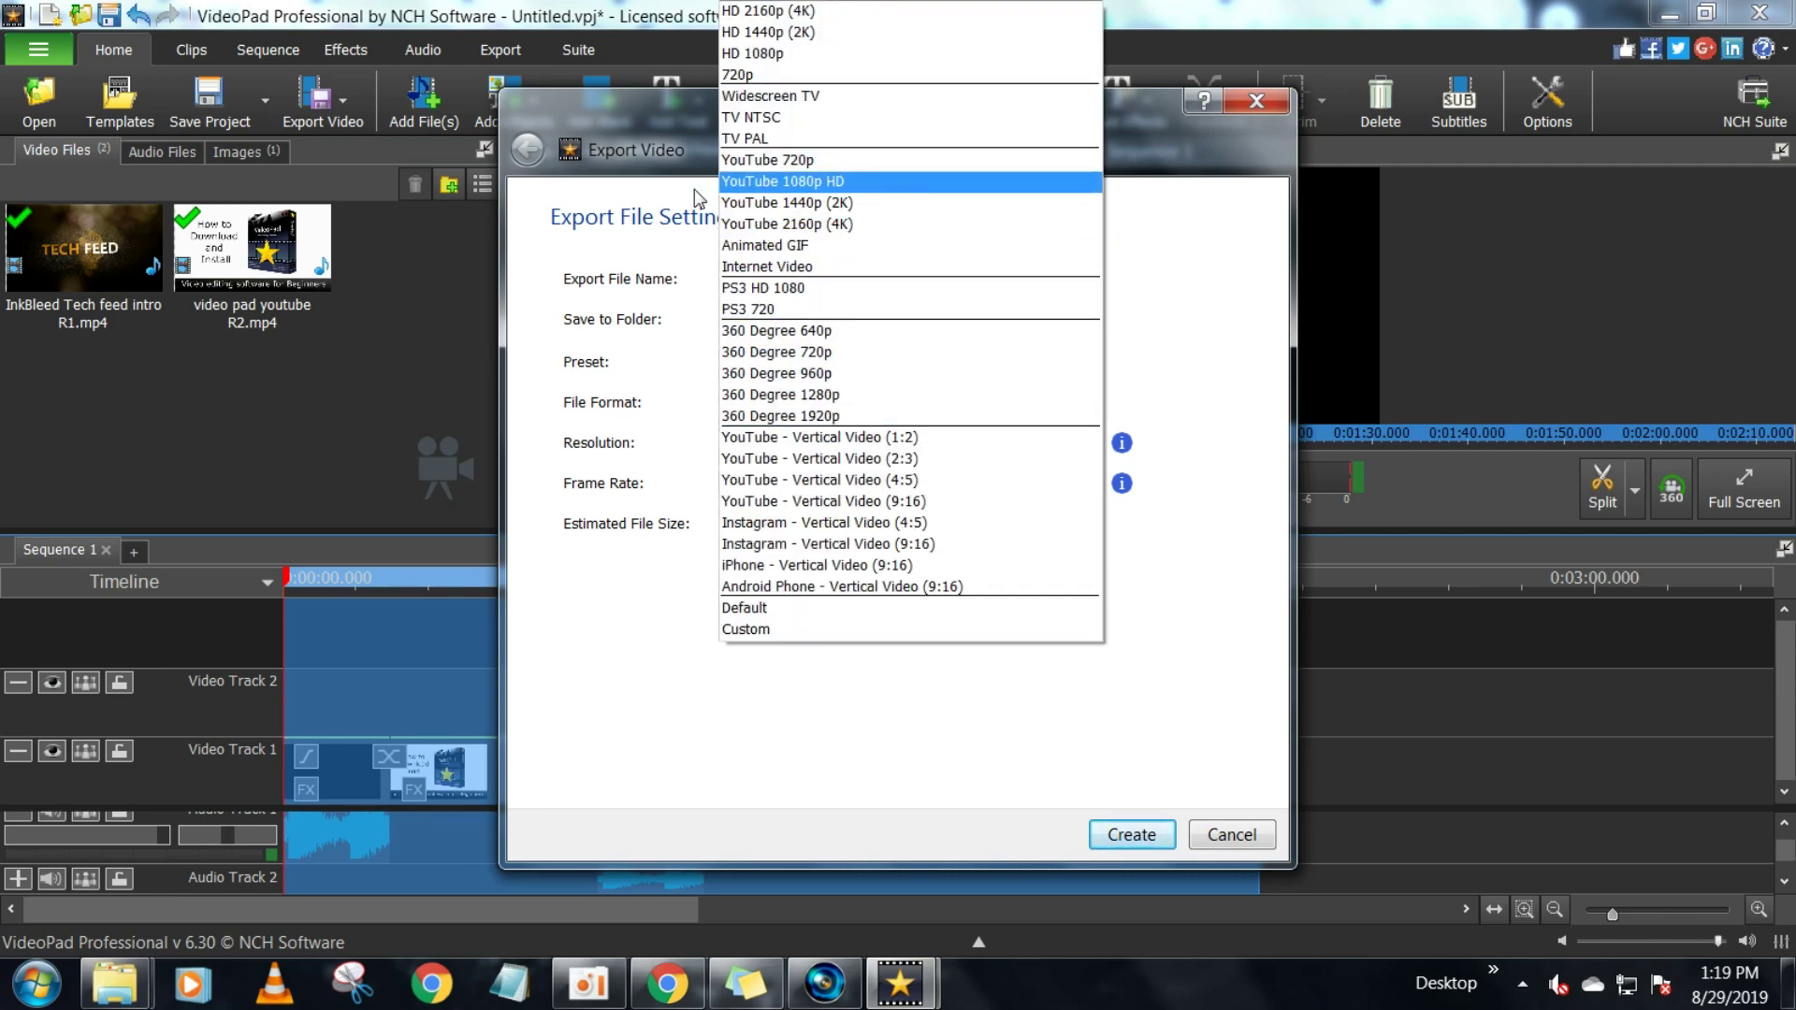
left_click(885, 184)
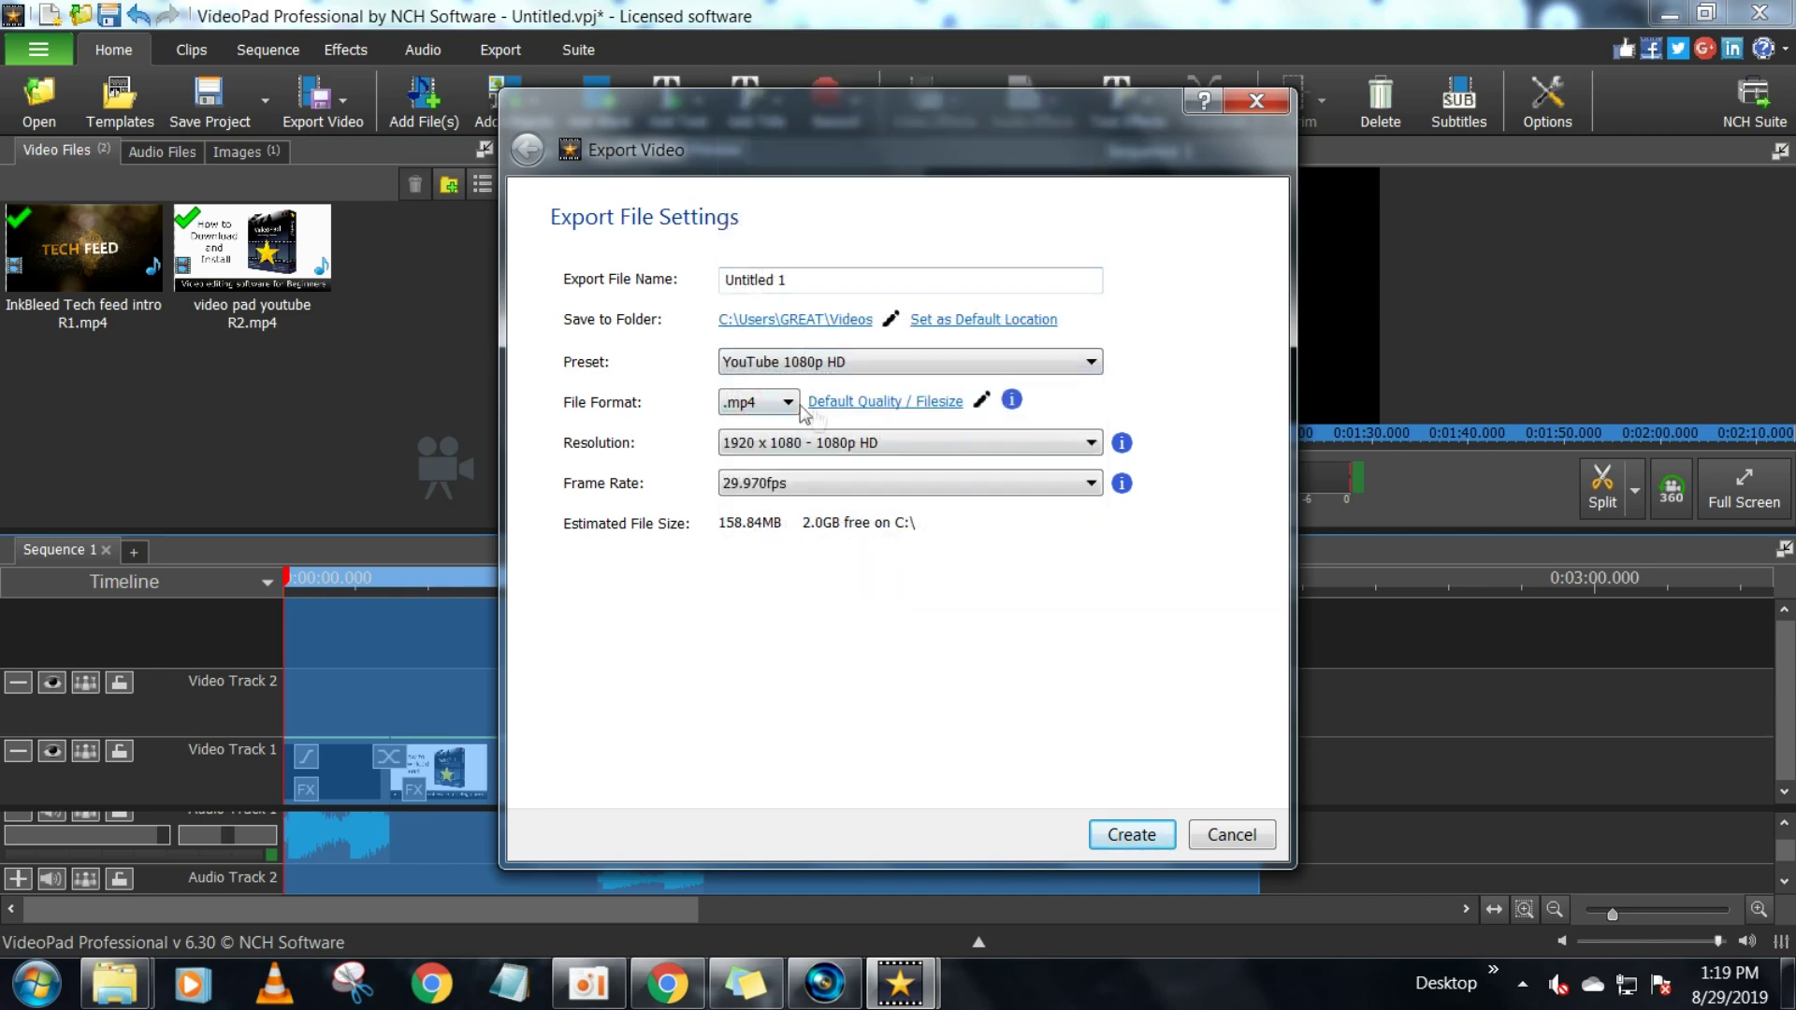
left_click(938, 450)
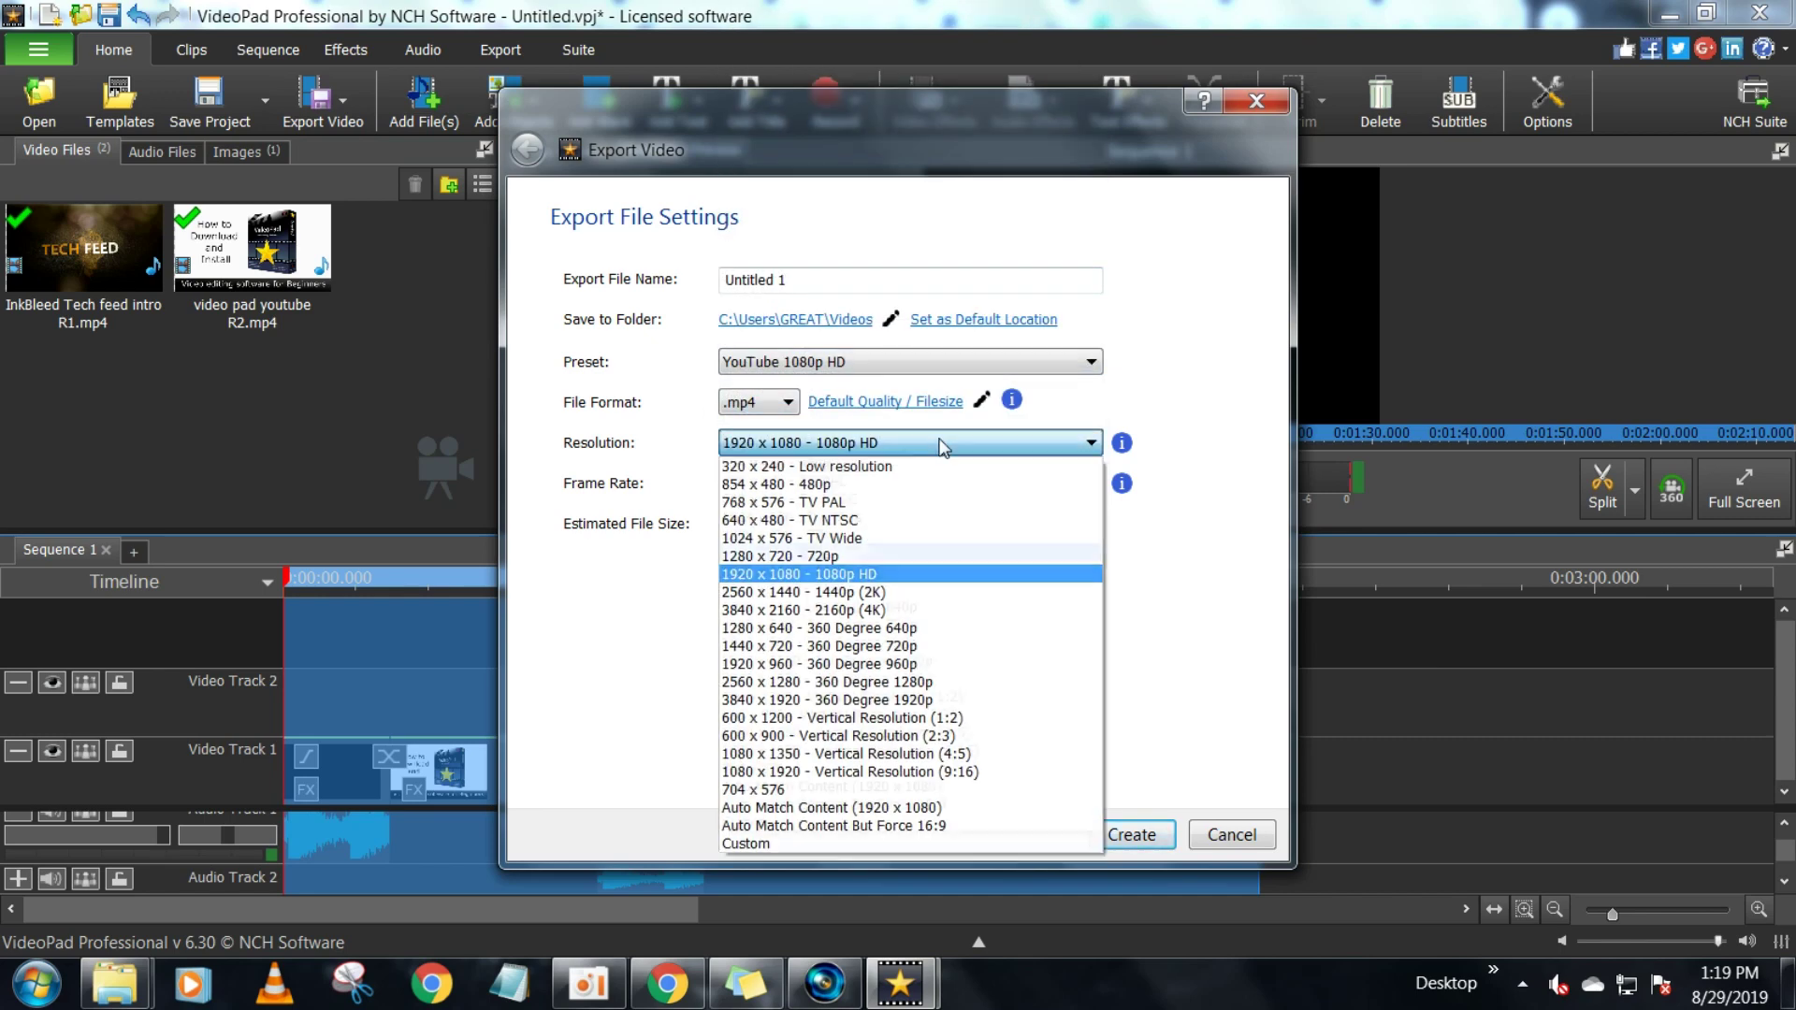
left_click(884, 576)
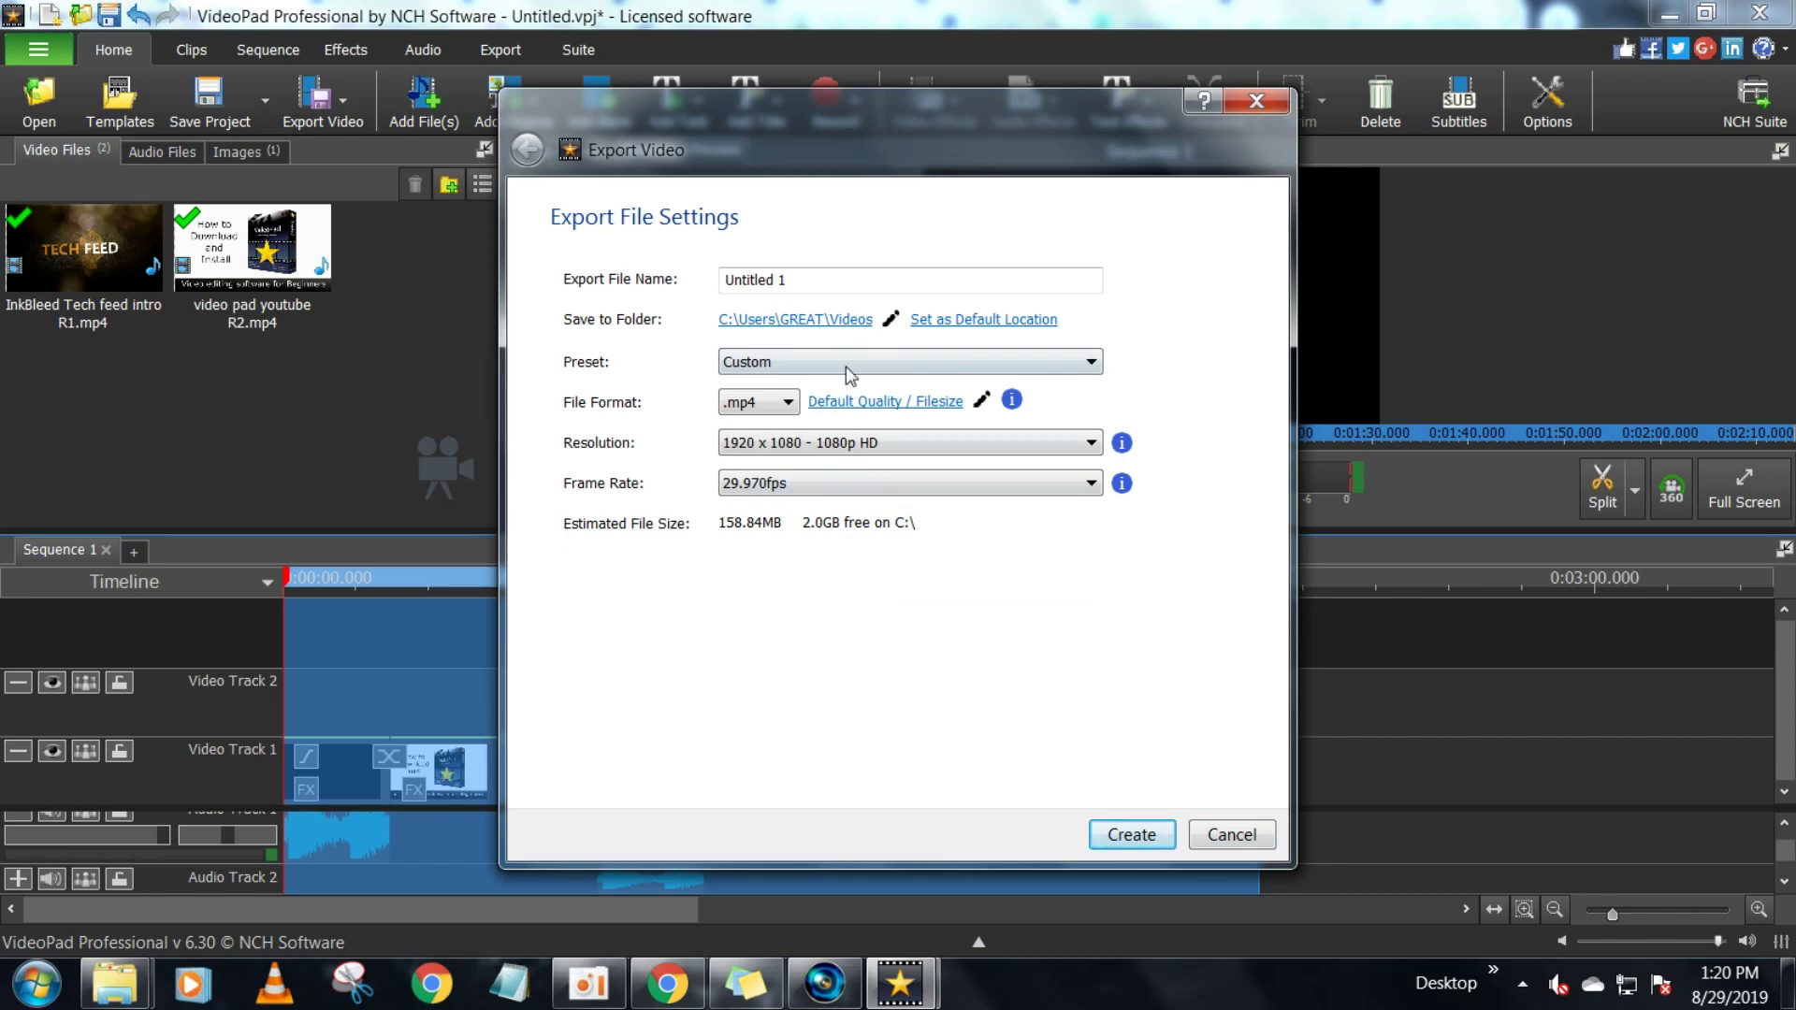
Set the export's save folder to the Desktop, then close the export settings without creating the video
left_click(860, 334)
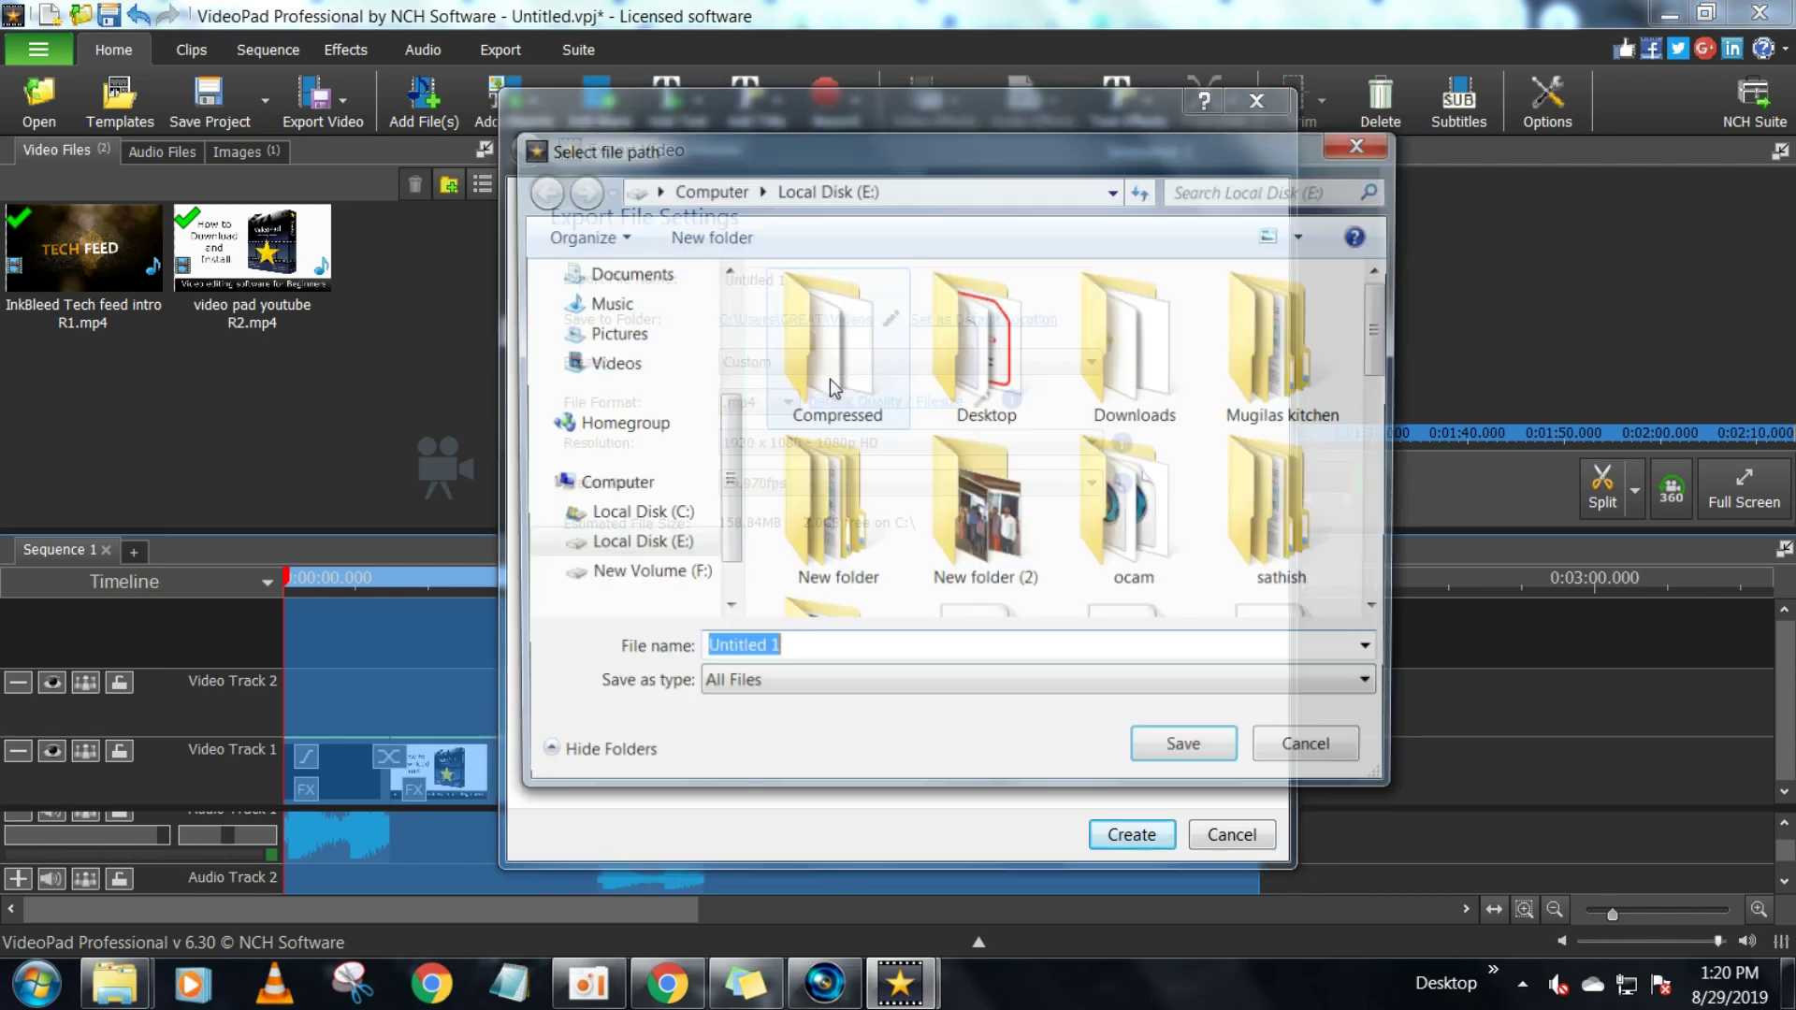
left_click_drag(732, 431, 733, 367)
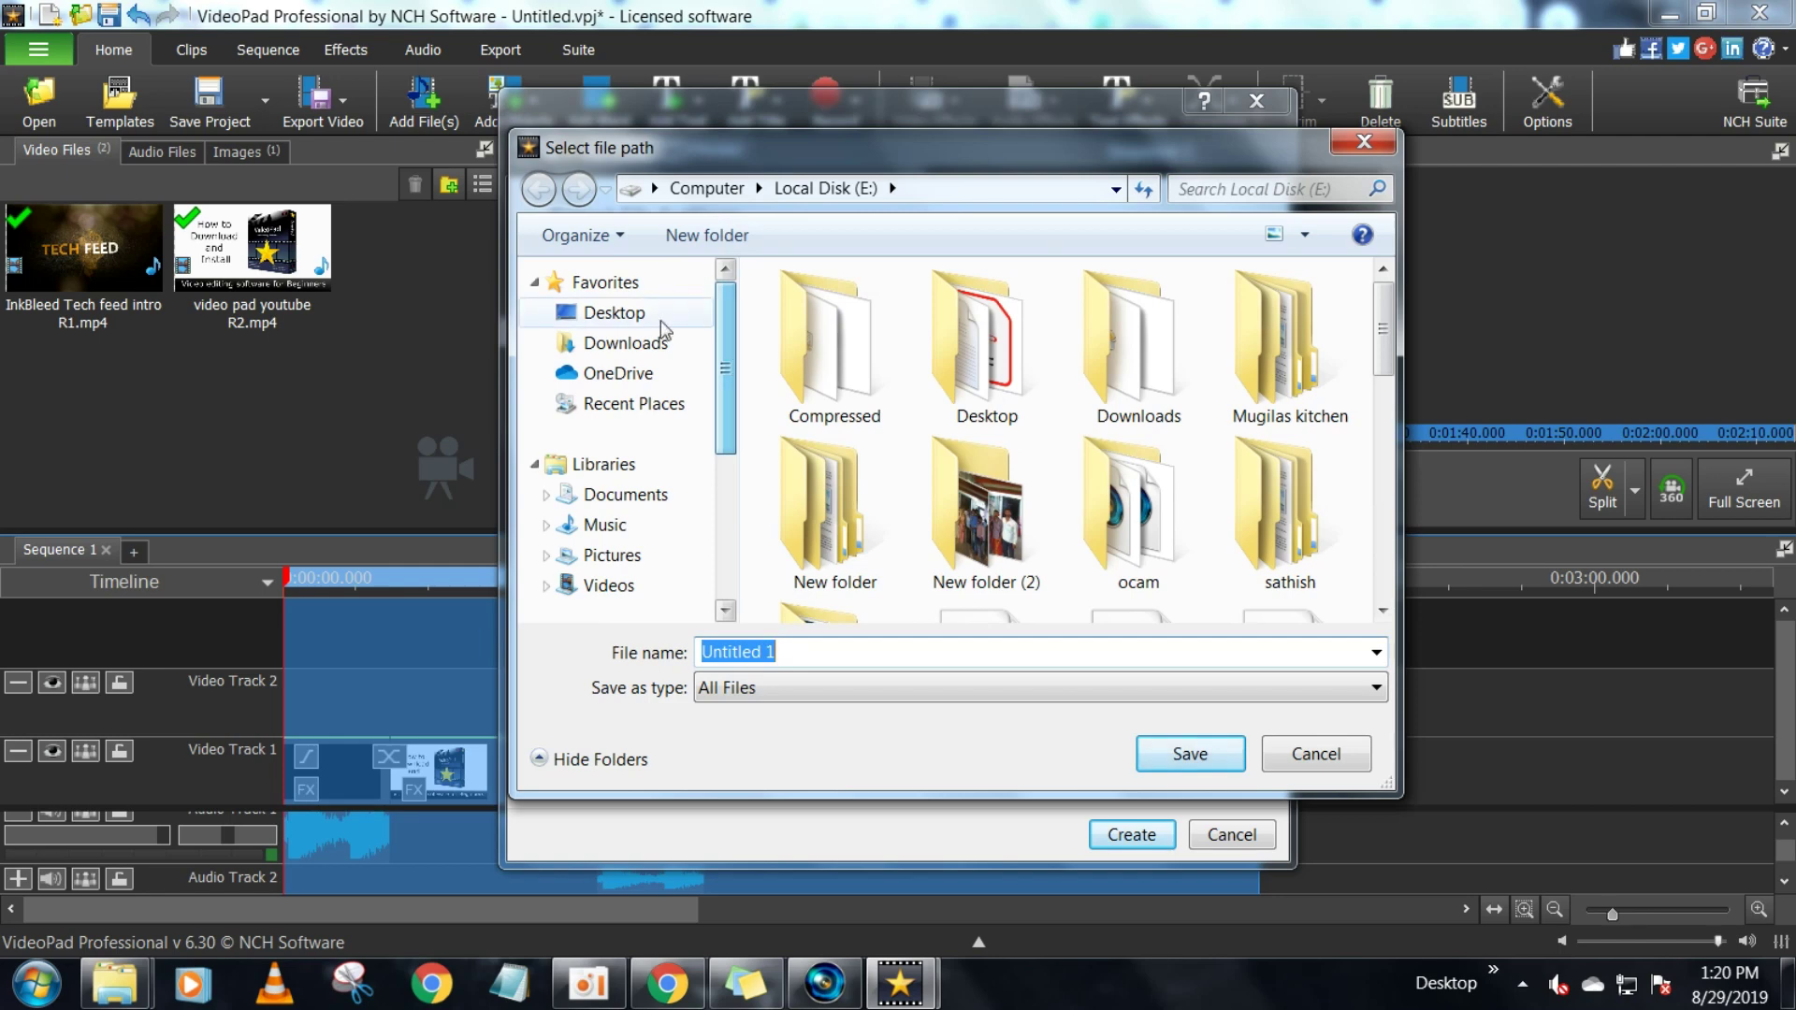
left_click(613, 313)
left_click(1182, 752)
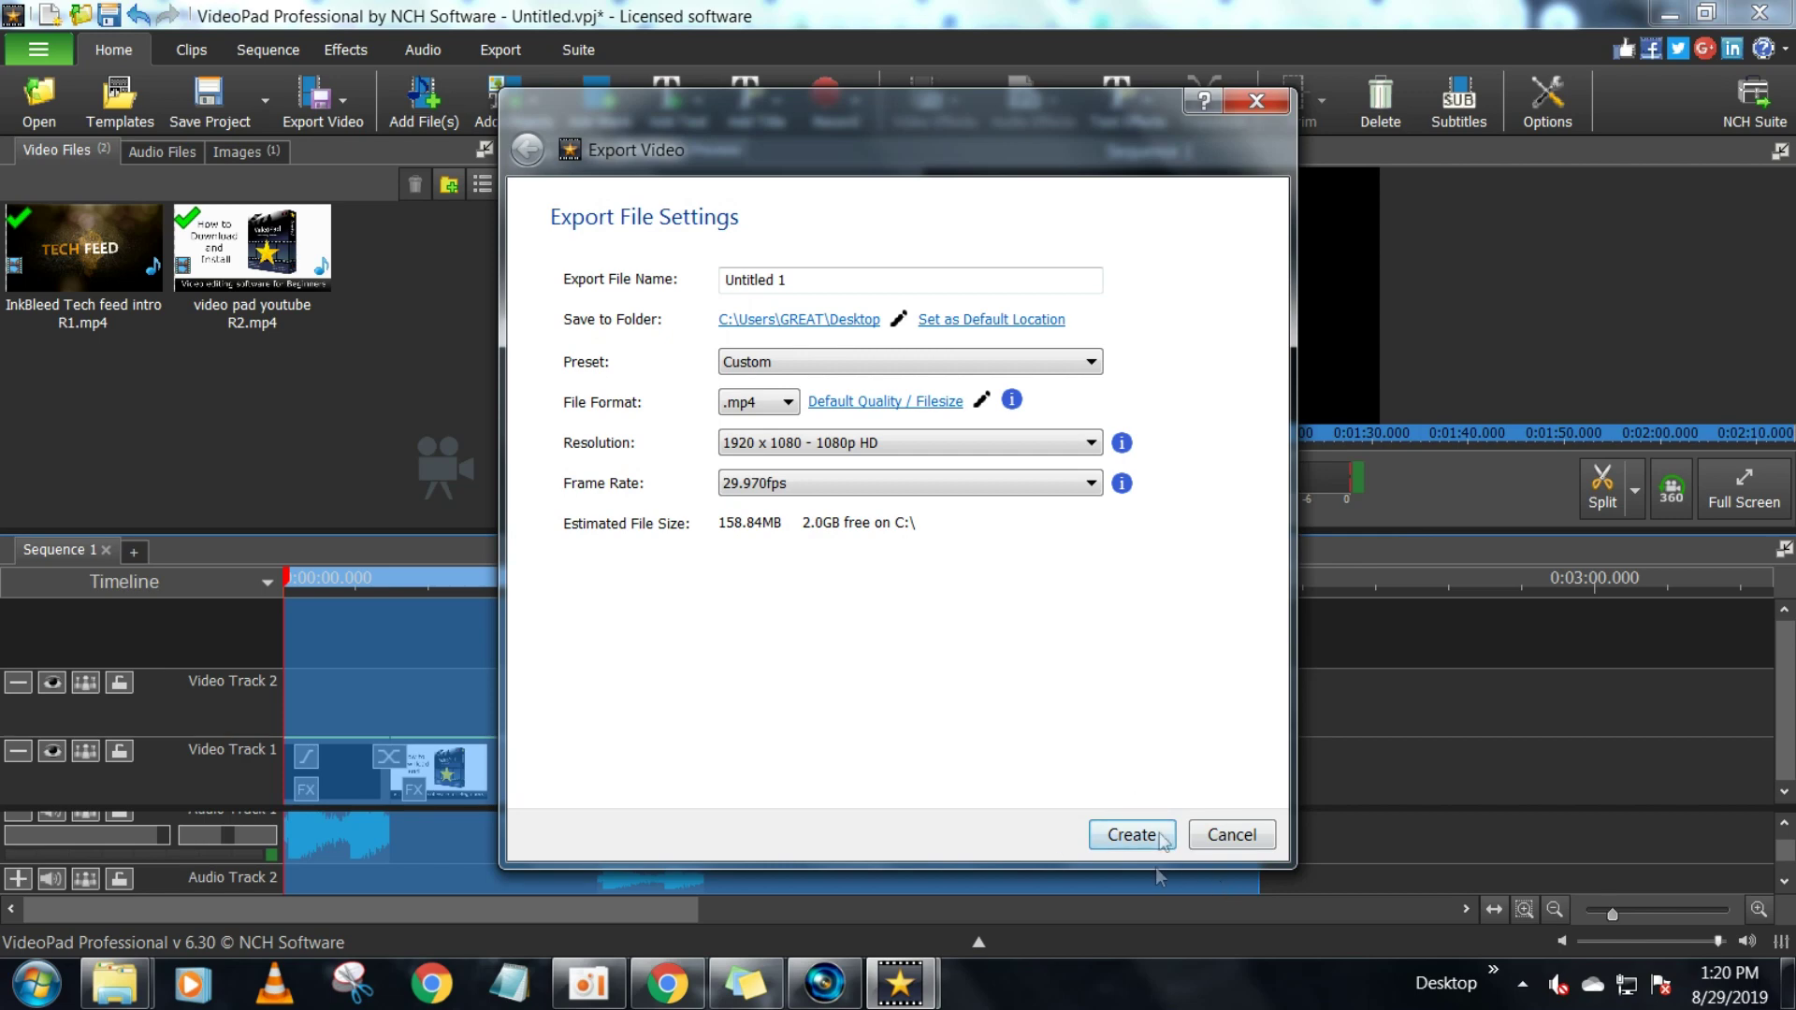
left_click(1233, 835)
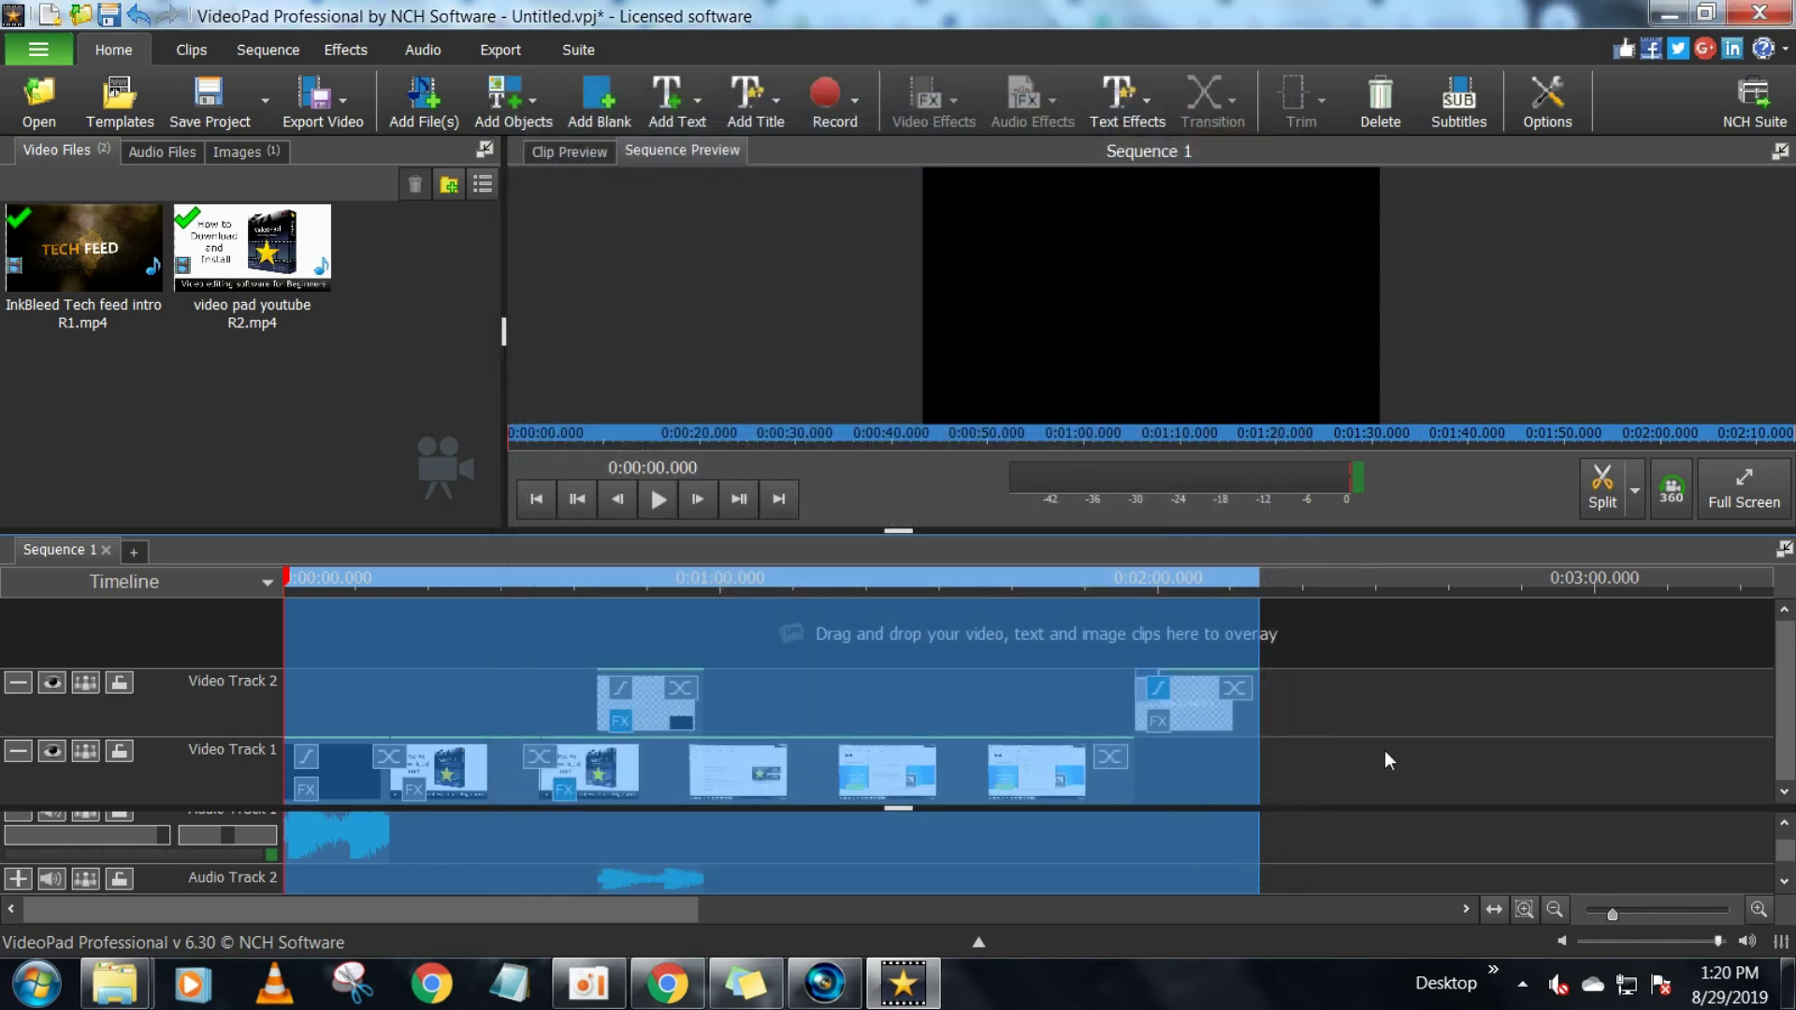